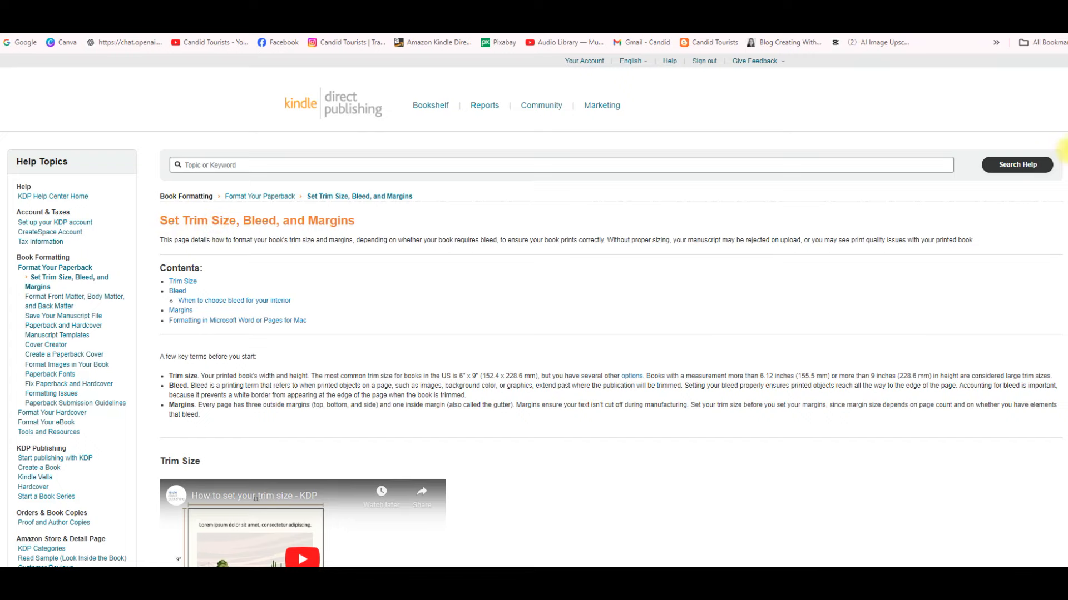
Step: Review the KDP help article's Margins section, including the table of minimum margin sizes by page count
scroll(984, 209, down, 10)
scroll(990, 214, down, 12)
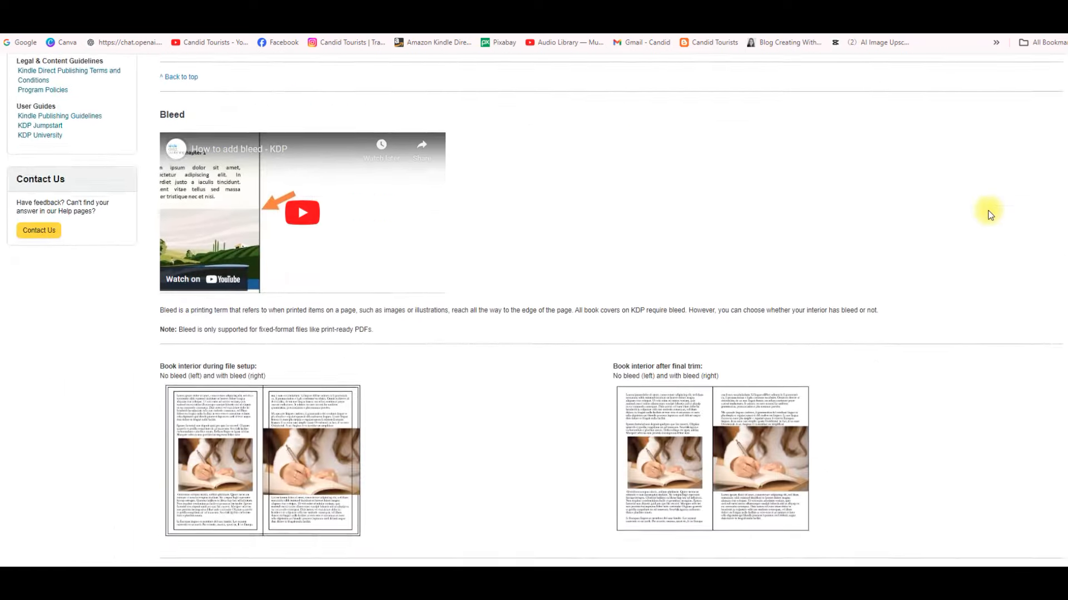
scroll(985, 215, down, 7)
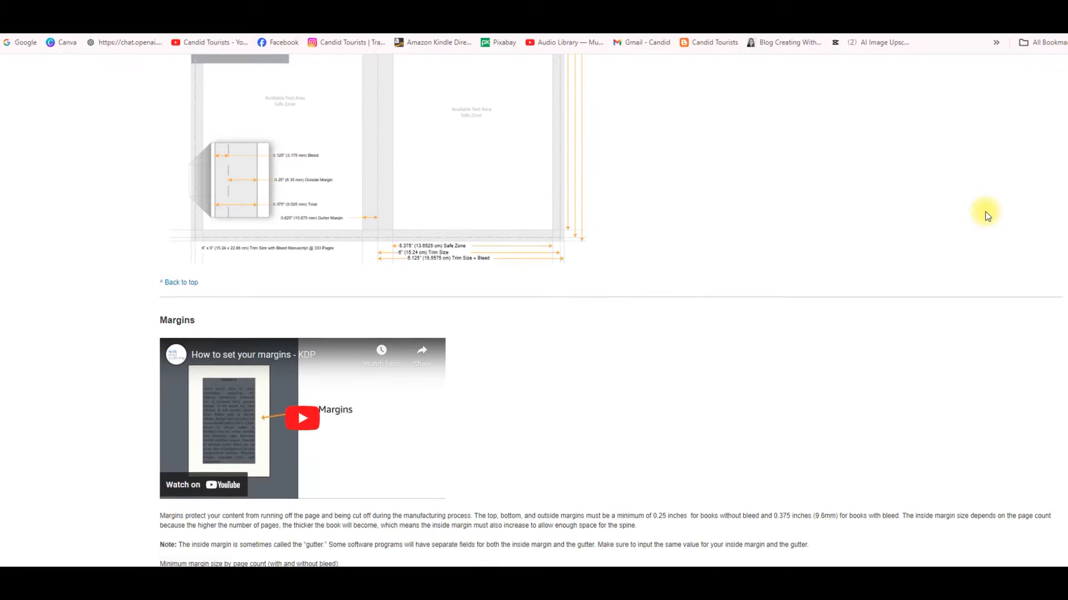
scroll(659, 220, down, 5)
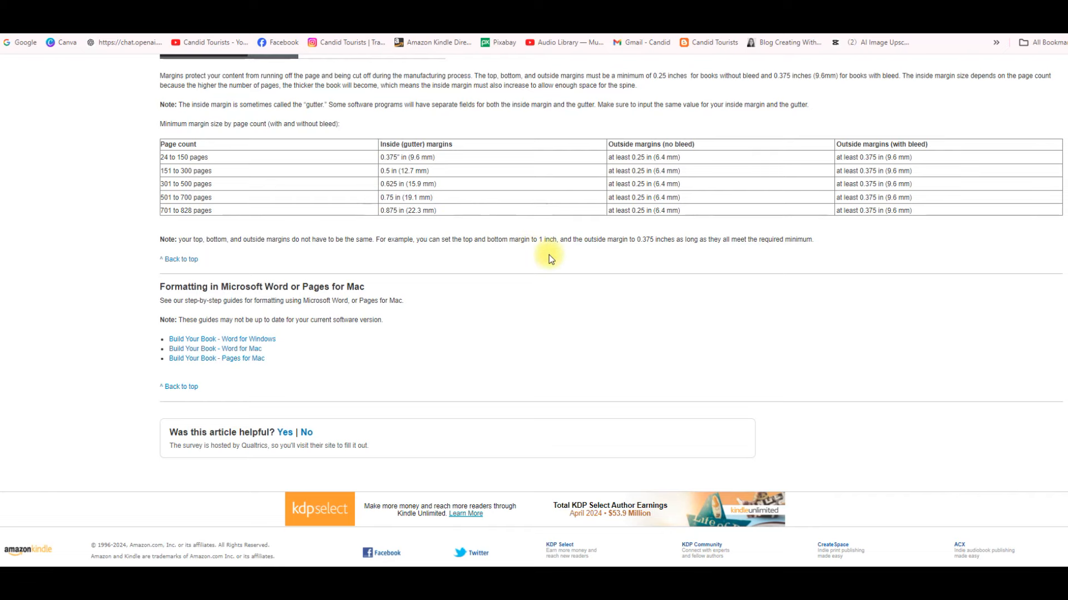
scroll(549, 255, up, 4)
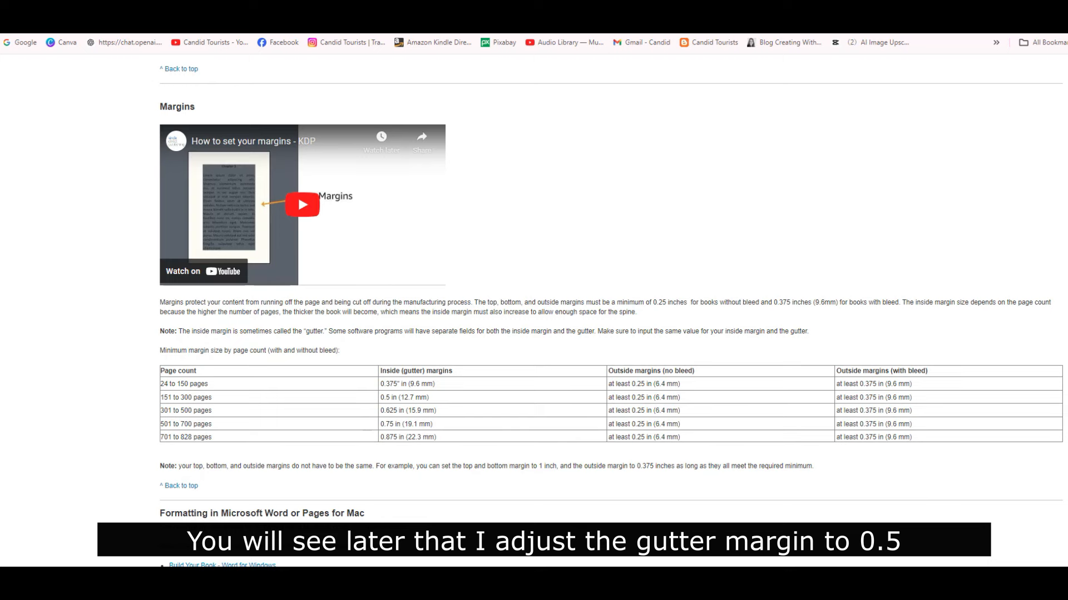
Step: Switch to Canva and create a new custom-size design 8.5 in wide by 11 in high
click(71, 44)
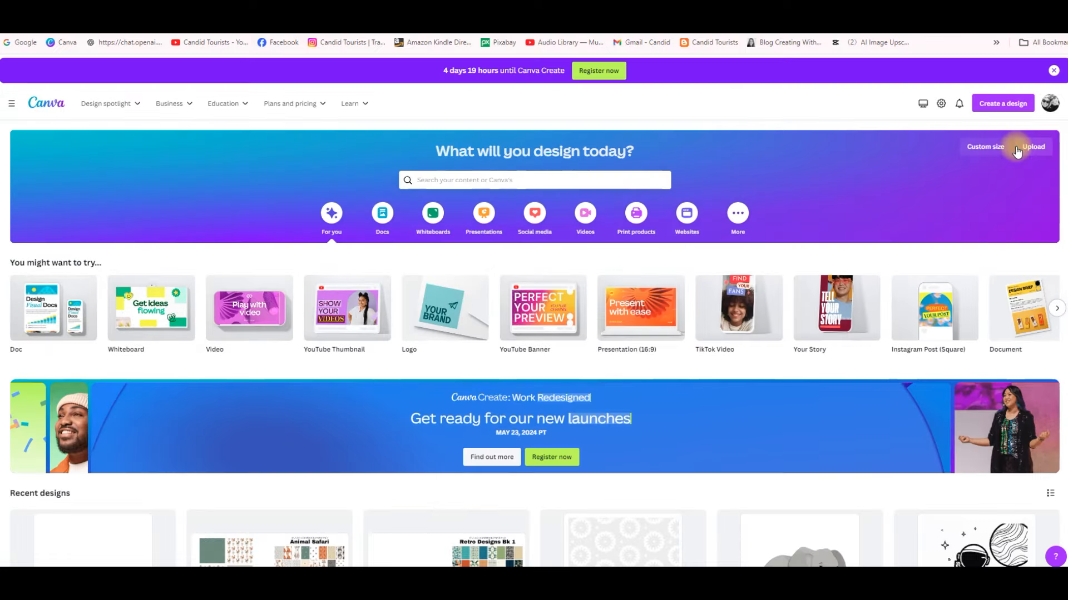
click(988, 147)
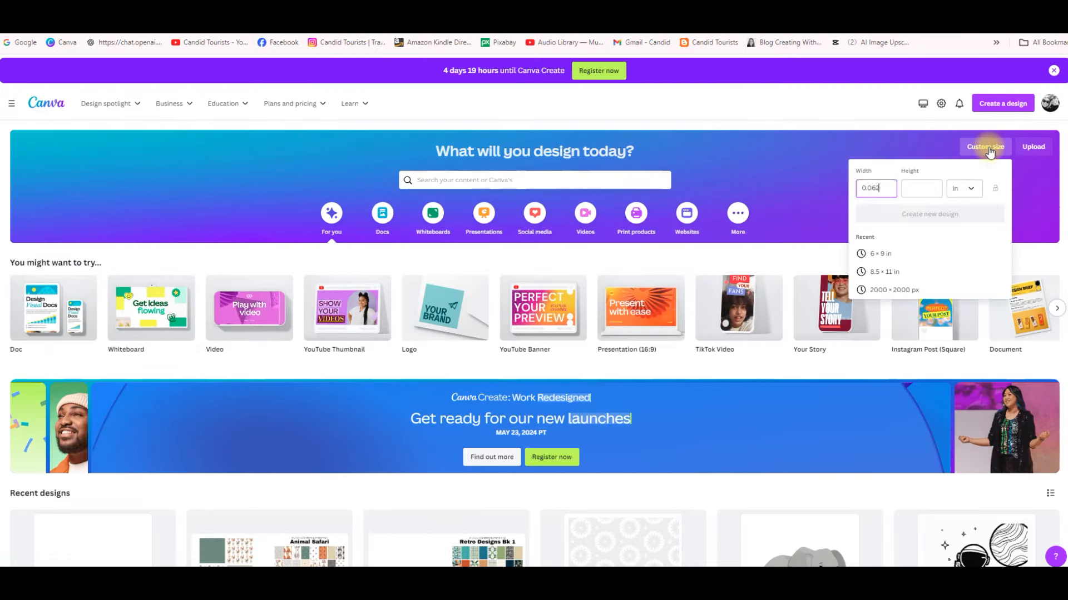
drag(889, 186, 847, 186)
click(872, 186)
double_click(888, 186)
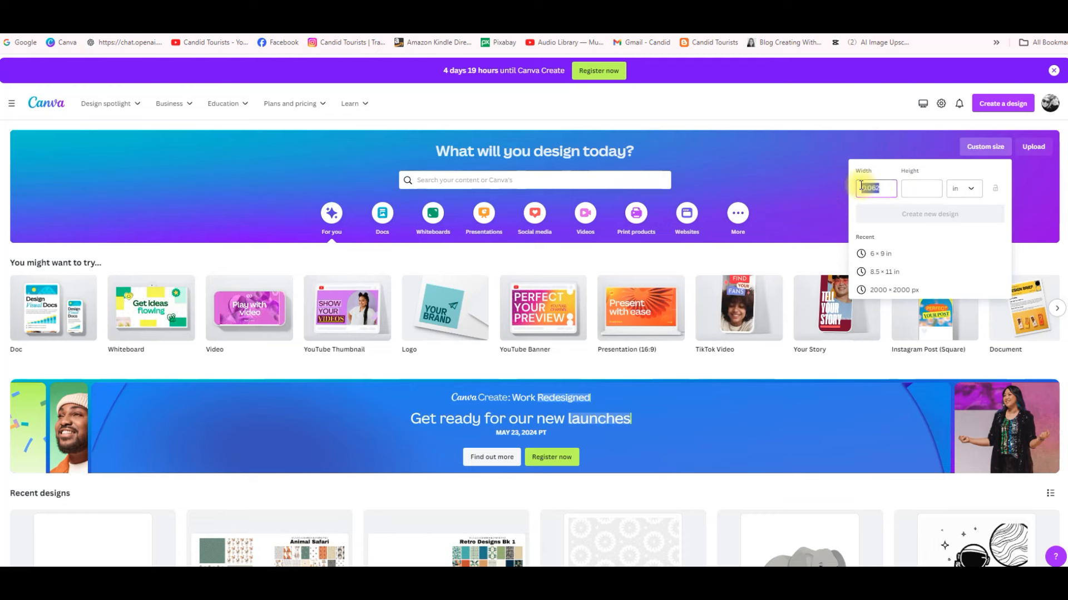
text(8.5)
click(927, 189)
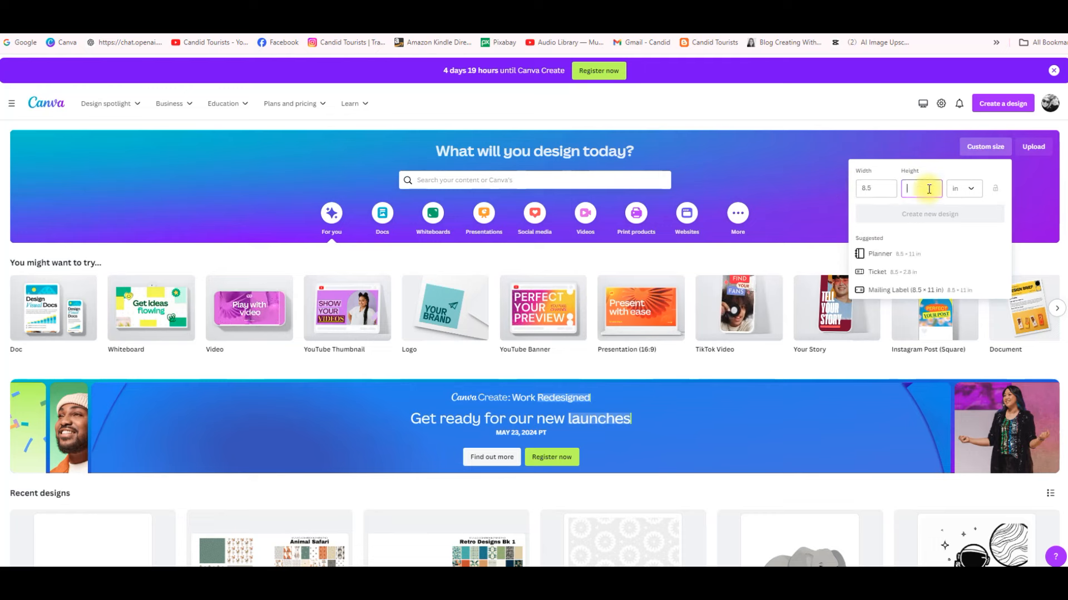
text(11)
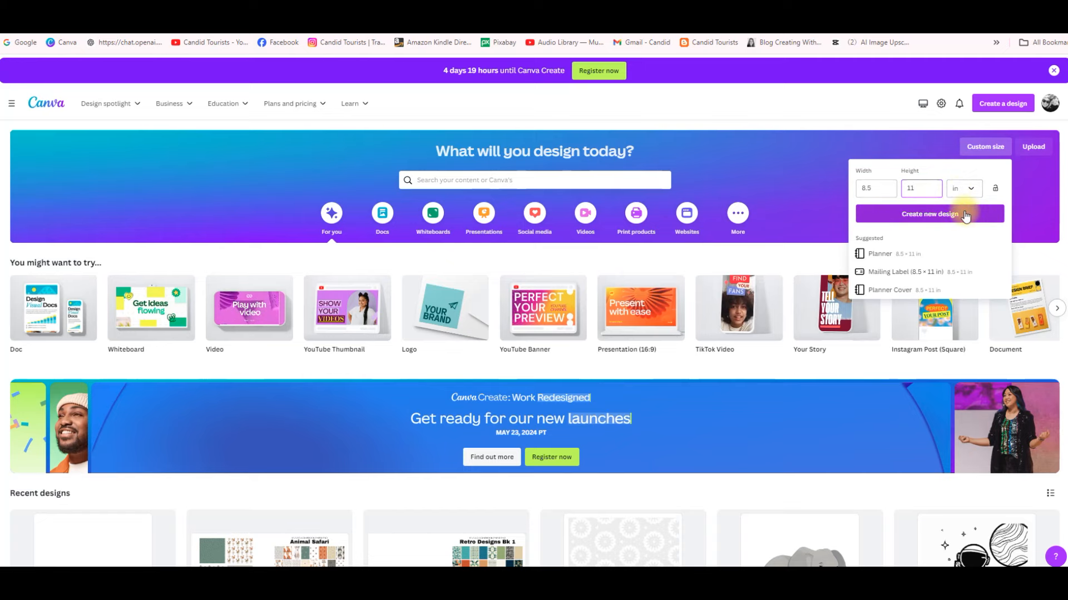
click(965, 214)
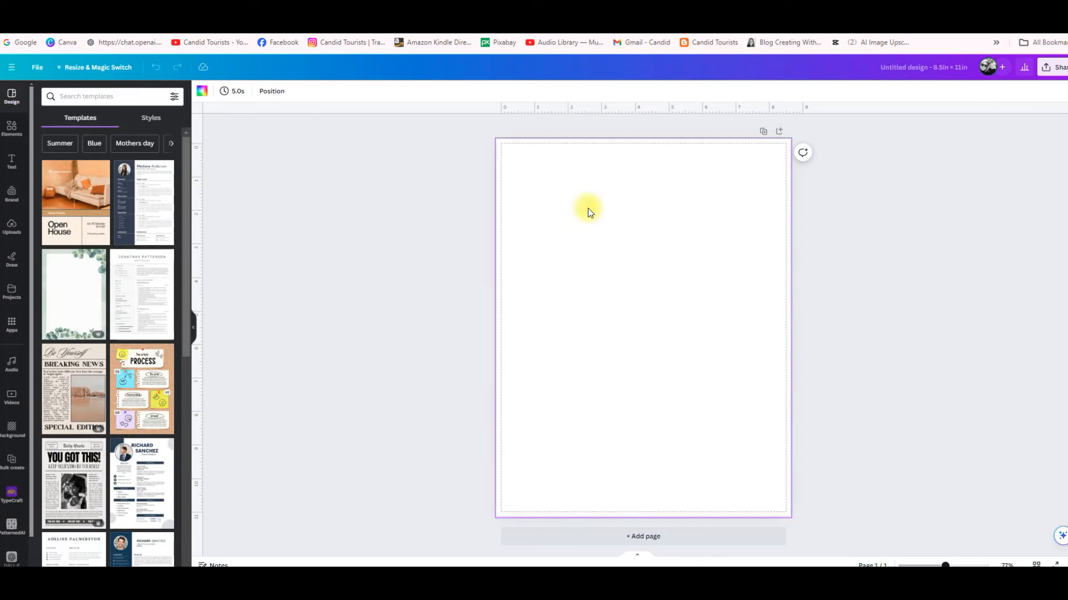
Step: Add a plain straight line to the blank page and move it into the page's upper half
click(10, 128)
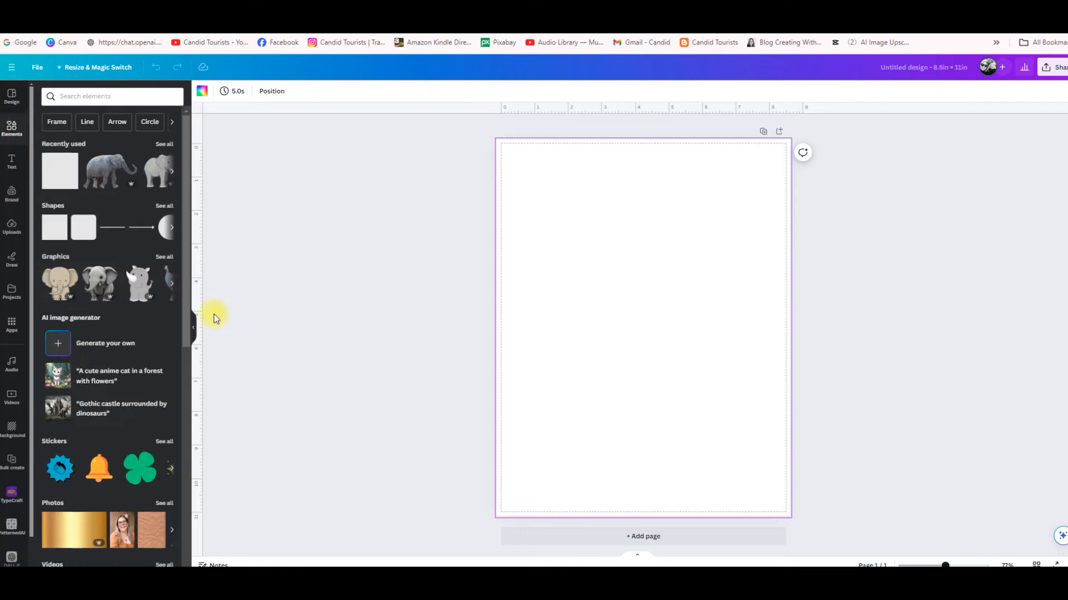
click(111, 227)
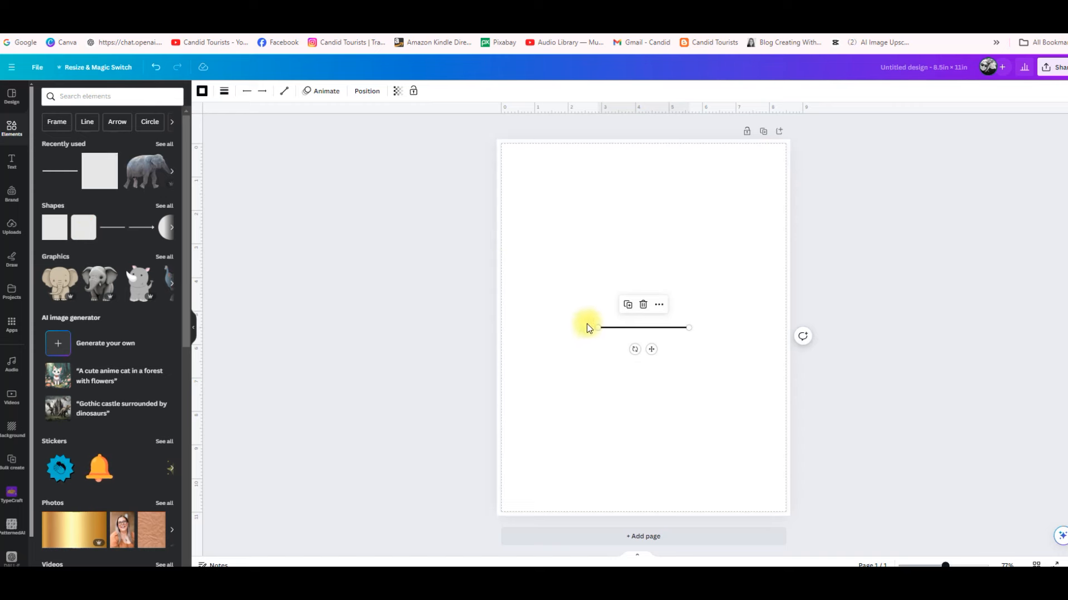
drag(615, 327, 589, 248)
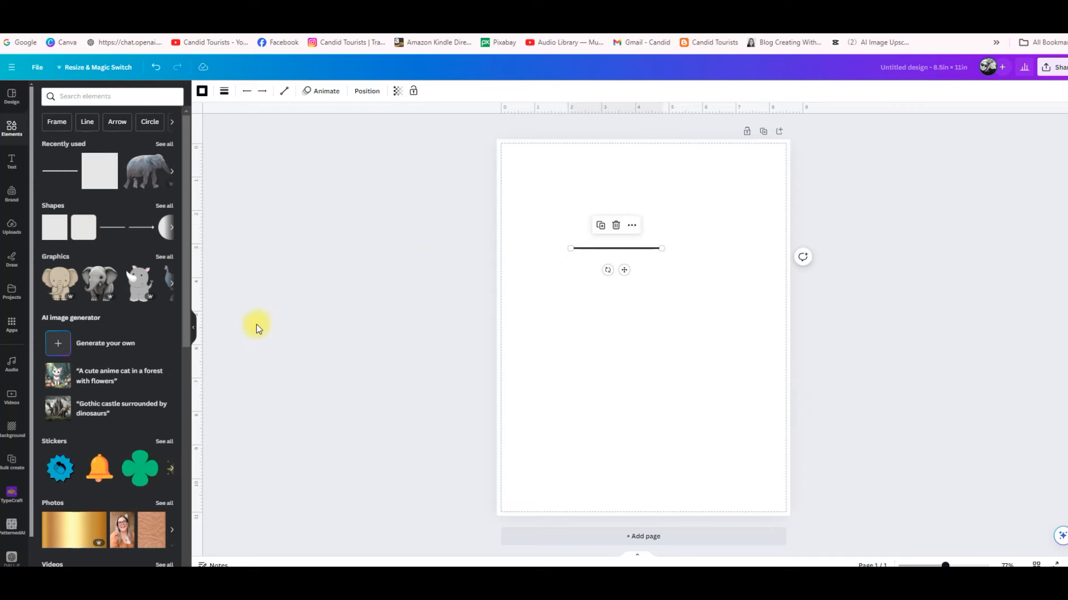
Step: Place a vertical guide about 0.376 in from the page's left edge and fit a small square between the edge and the guide
drag(198, 274, 513, 291)
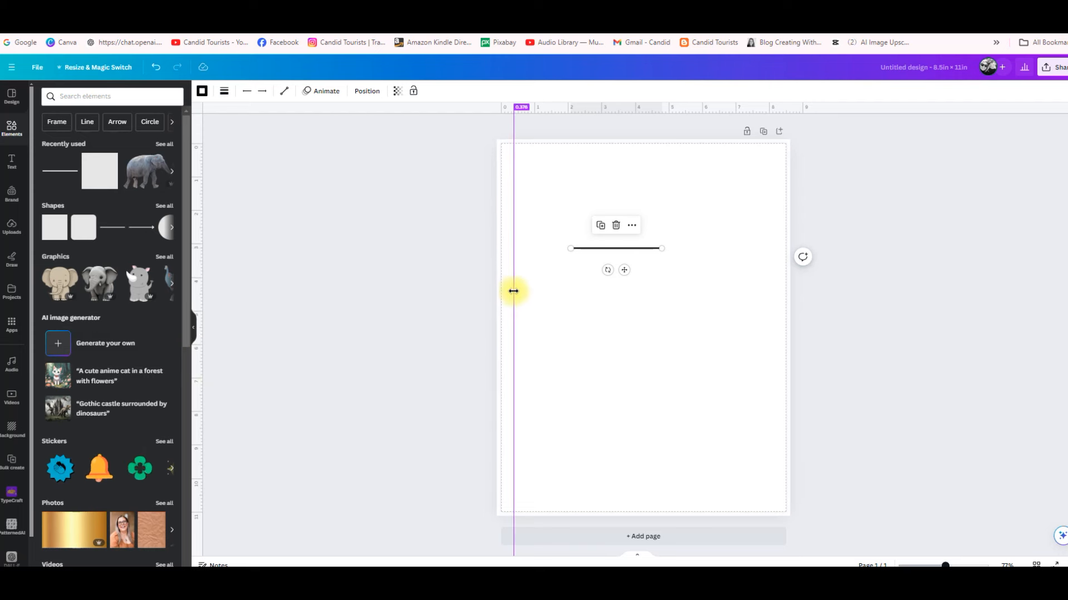
click(55, 227)
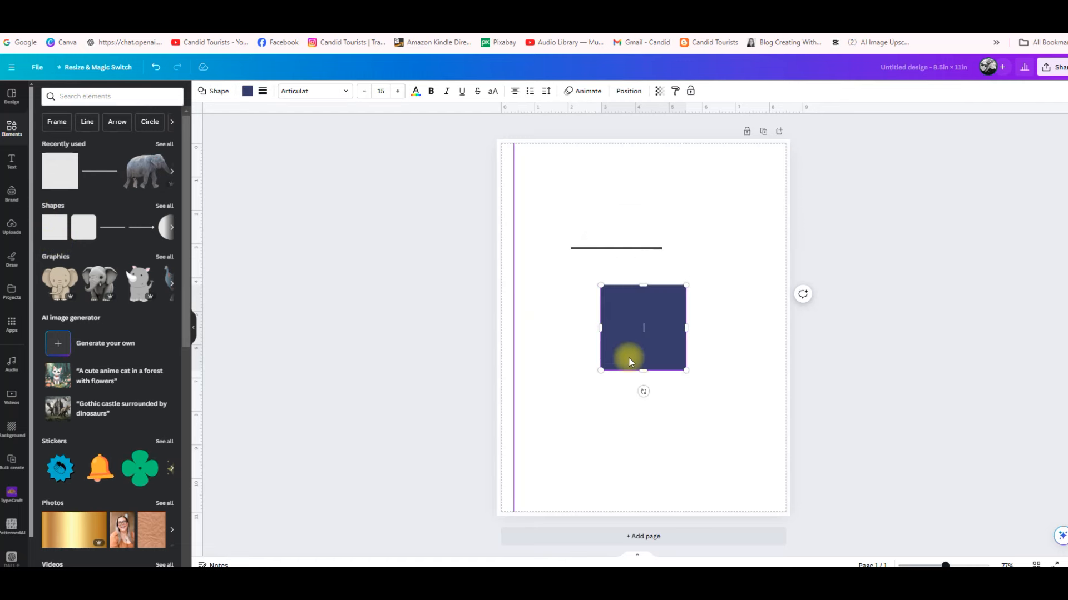
click(557, 329)
drag(638, 322, 535, 336)
drag(581, 383, 512, 312)
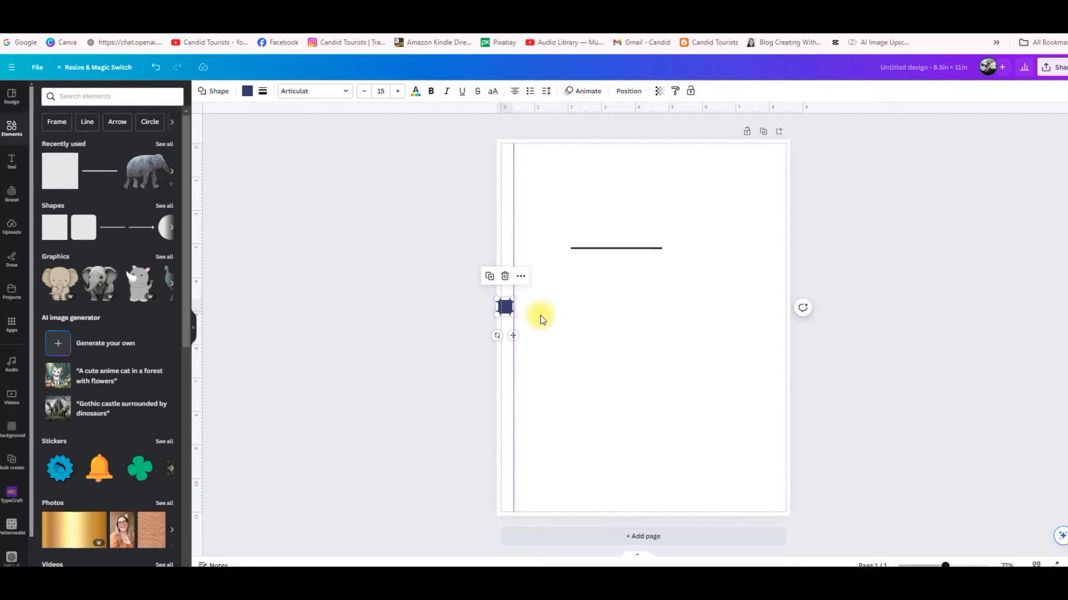
Step: Place copies of the small margin square against the page's top, right and bottom edges
drag(506, 309, 653, 155)
drag(507, 310, 780, 319)
drag(507, 320, 646, 508)
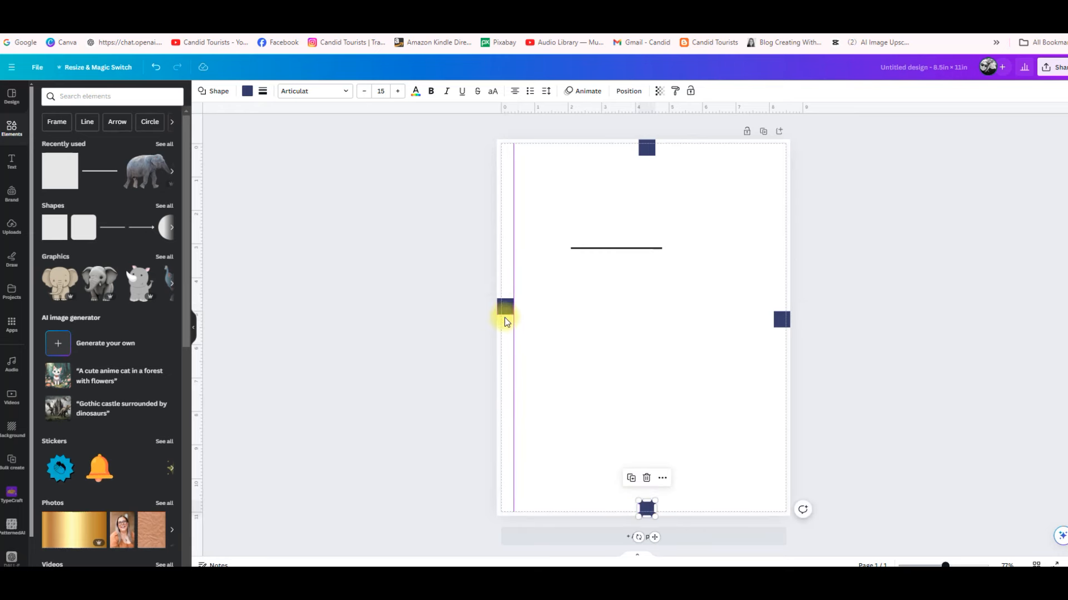
Step: Add margin guides along the inner sides of the squares at the page's right, top and bottom edges
drag(200, 262, 773, 294)
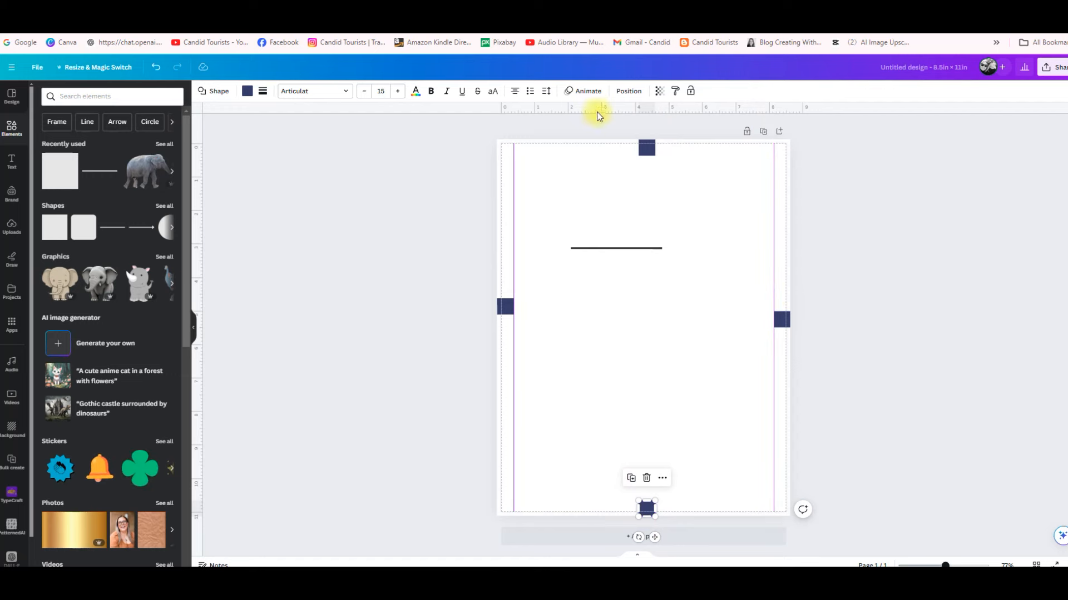
drag(597, 111, 634, 500)
click(667, 425)
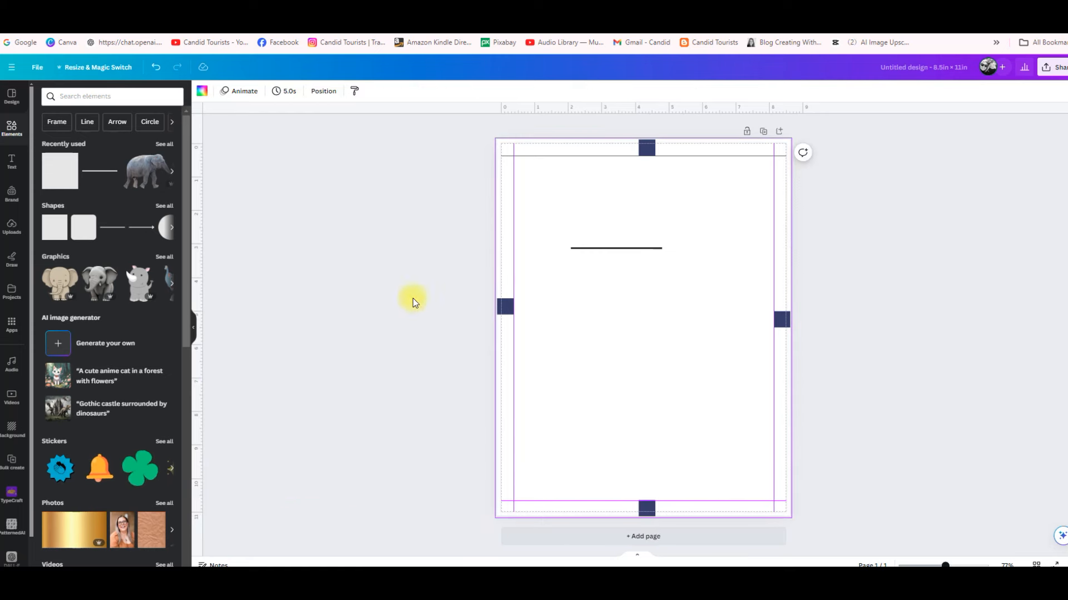
Step: Delete the four squares used for measuring the margins on the left, top, right and bottom edges
click(505, 307)
key(Delete)
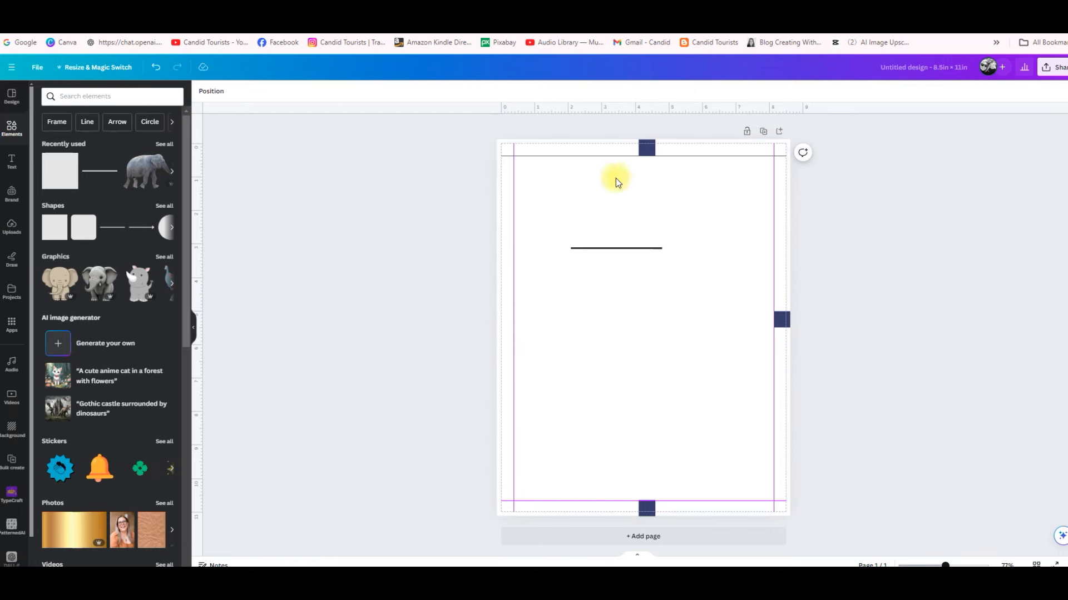
click(648, 149)
key(Delete)
click(783, 318)
key(Delete)
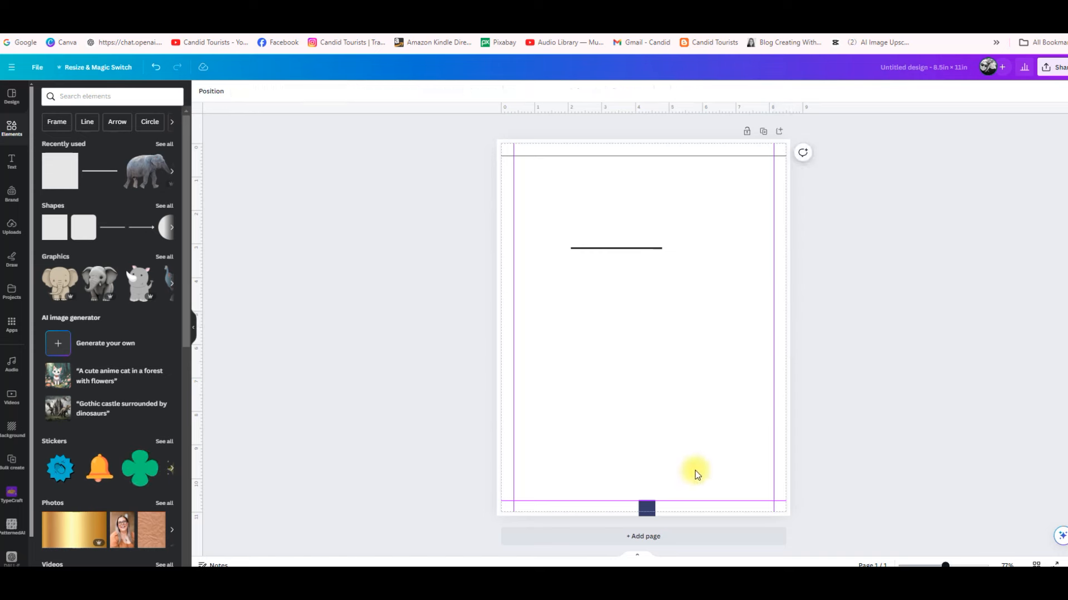
click(646, 508)
key(Delete)
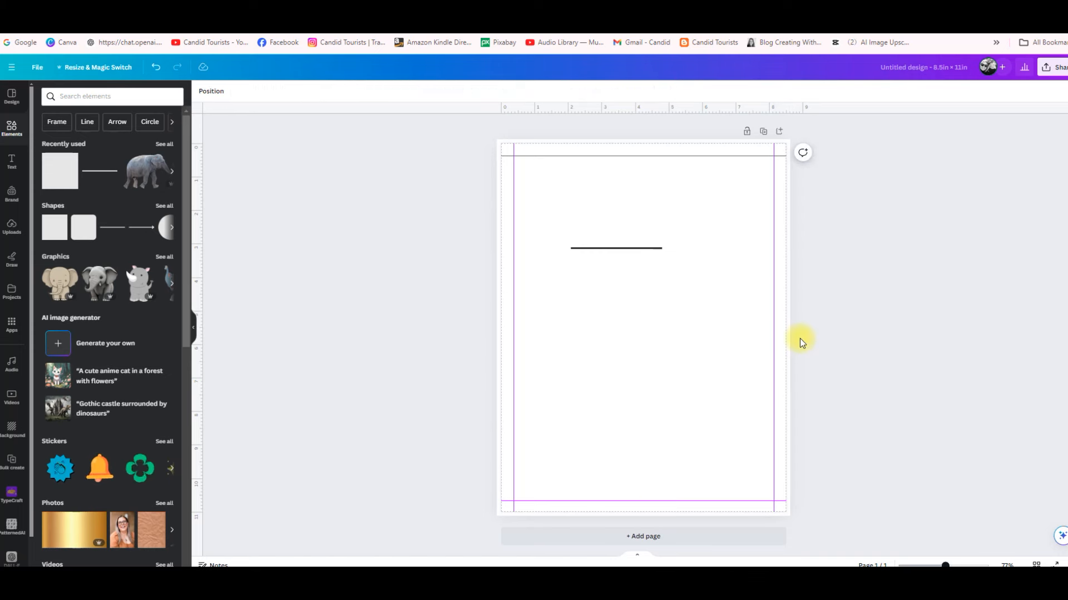
Step: Move the line up within the margin guides and lengthen it horizontally to 6.8 in
drag(623, 248, 760, 206)
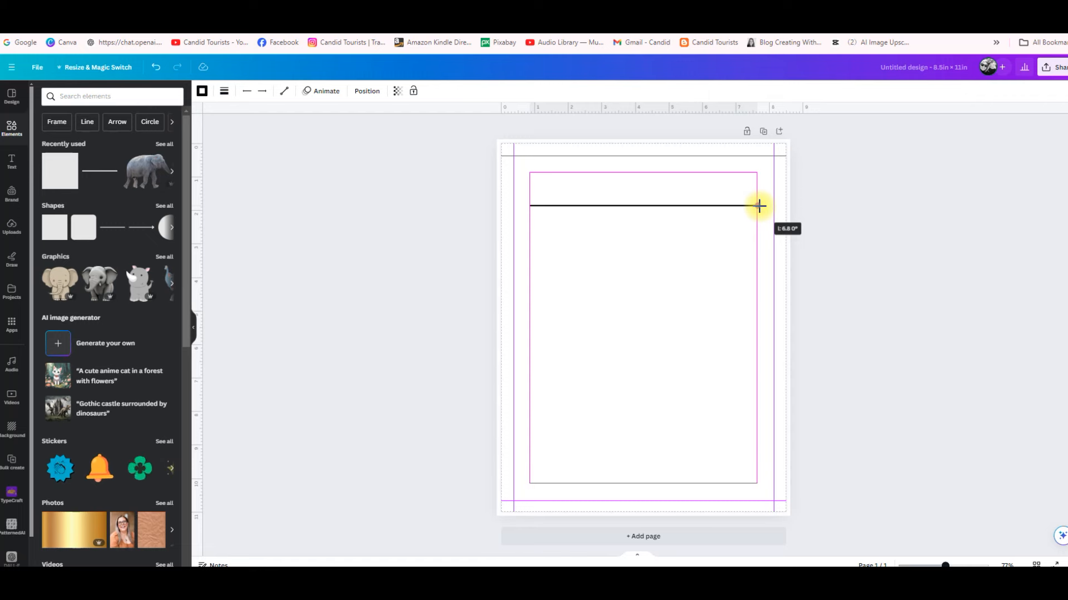
drag(760, 206, 758, 206)
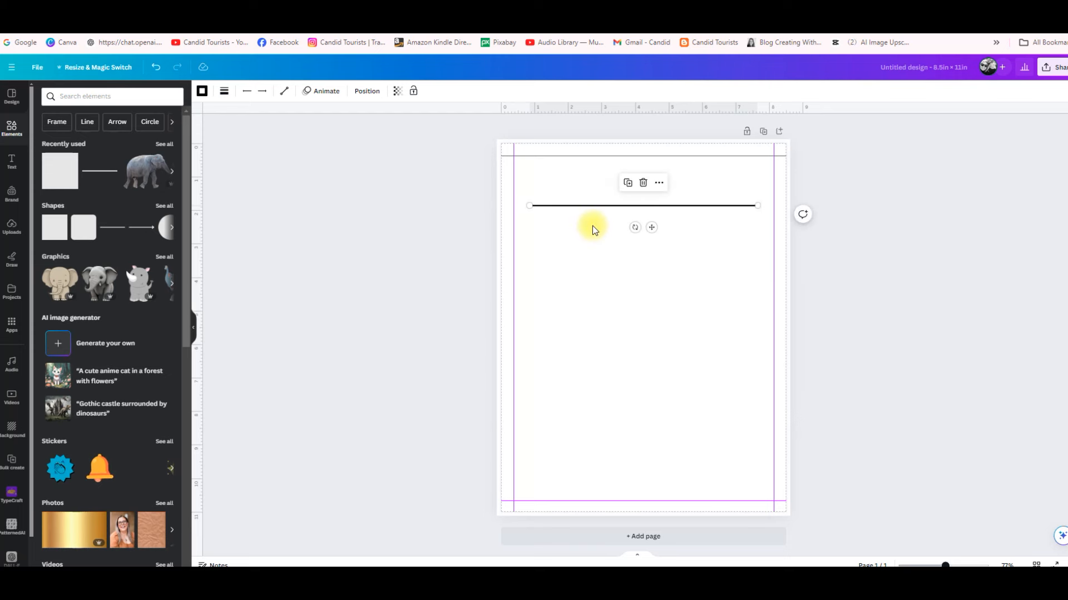
Step: Duplicate the line seven times and stack the copies at roughly equal distances below it
key(ctrl+d)
drag(600, 212, 577, 261)
key(ctrl+v)
key(ctrl+v)
drag(559, 214, 556, 288)
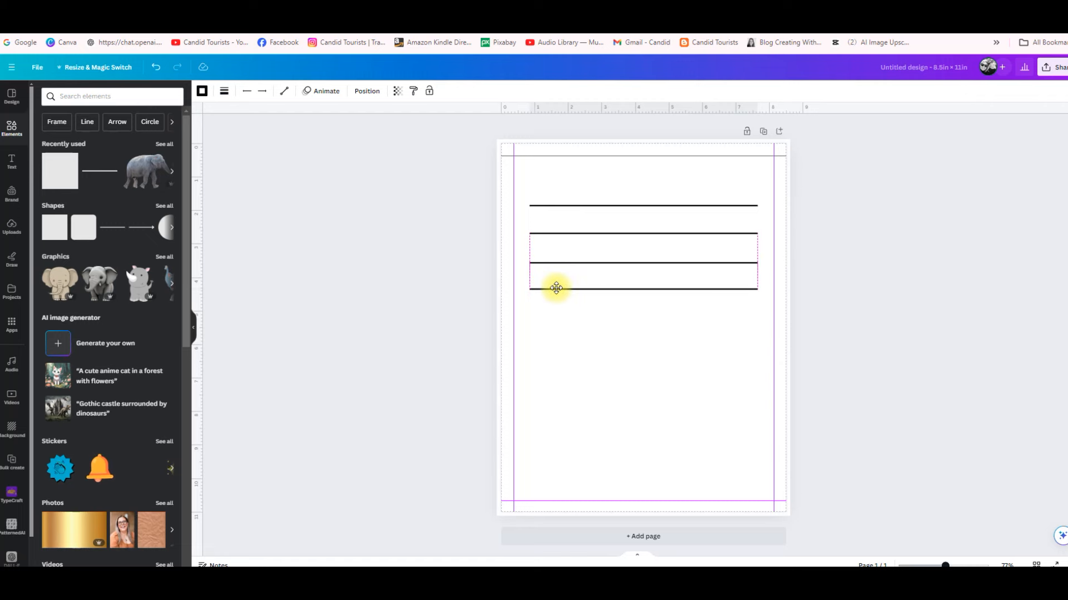
key(ctrl+v)
drag(556, 211, 551, 318)
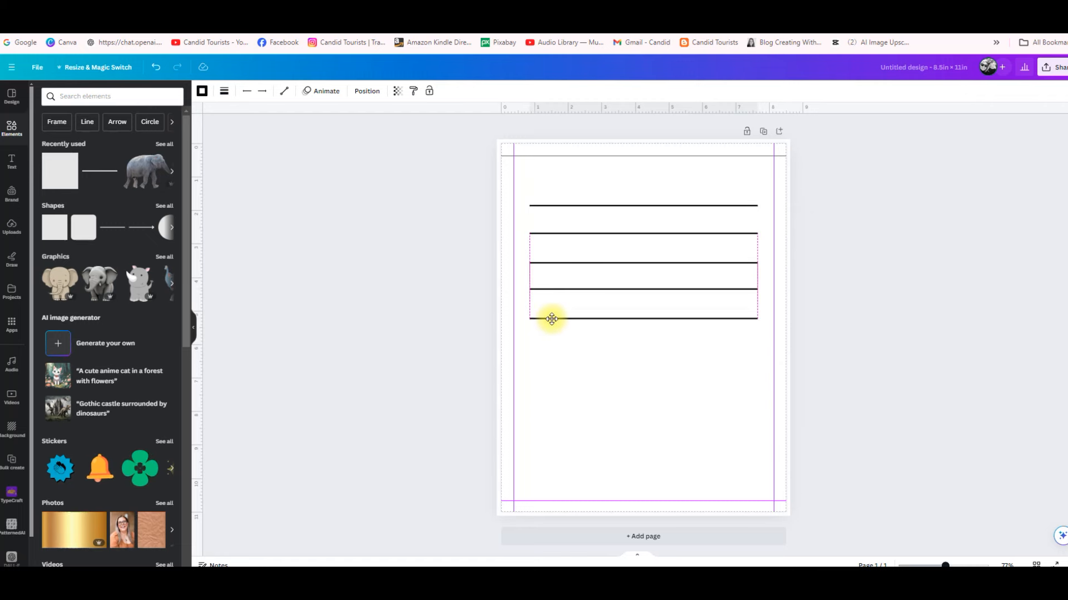
key(ctrl+v)
drag(564, 213, 560, 346)
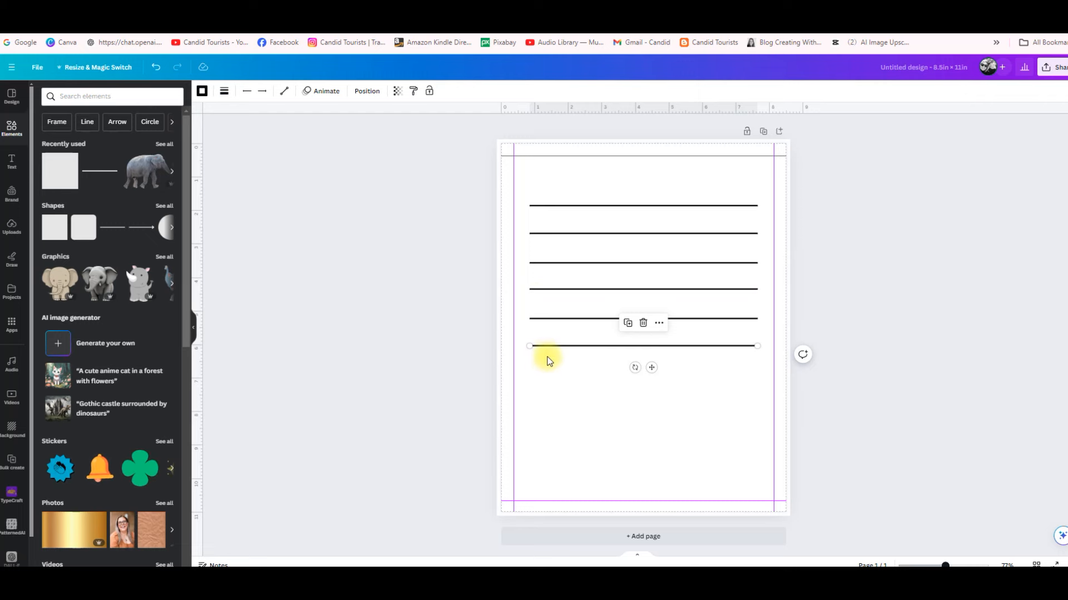
key(ctrl+d)
drag(557, 208, 545, 376)
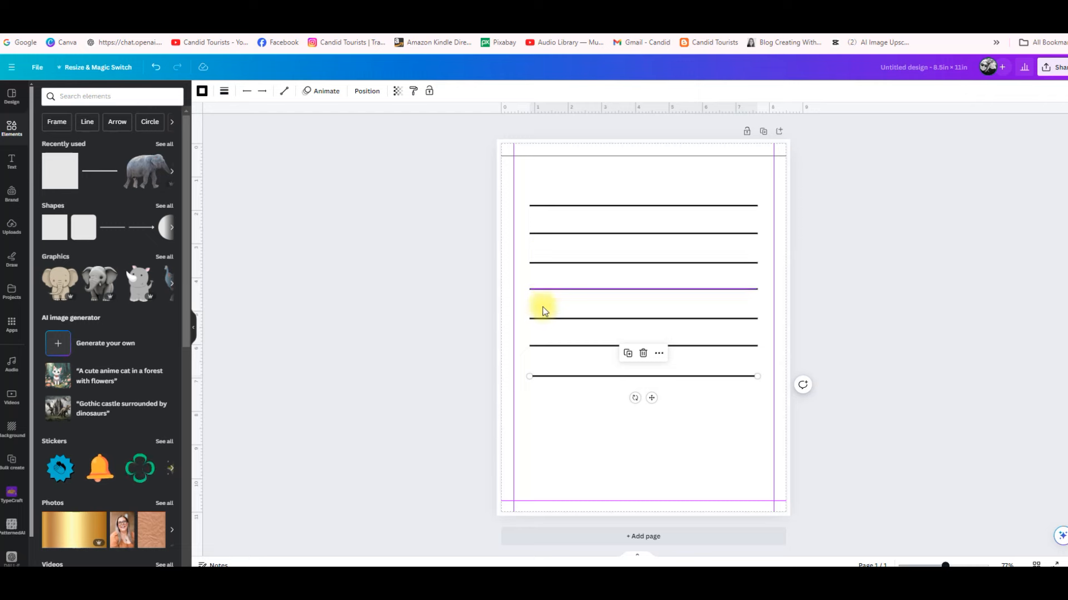
key(ctrl+d)
drag(572, 209, 572, 405)
Step: Space all eight horizontal lines evenly with Tidy up and group them
click(674, 436)
drag(529, 189, 716, 470)
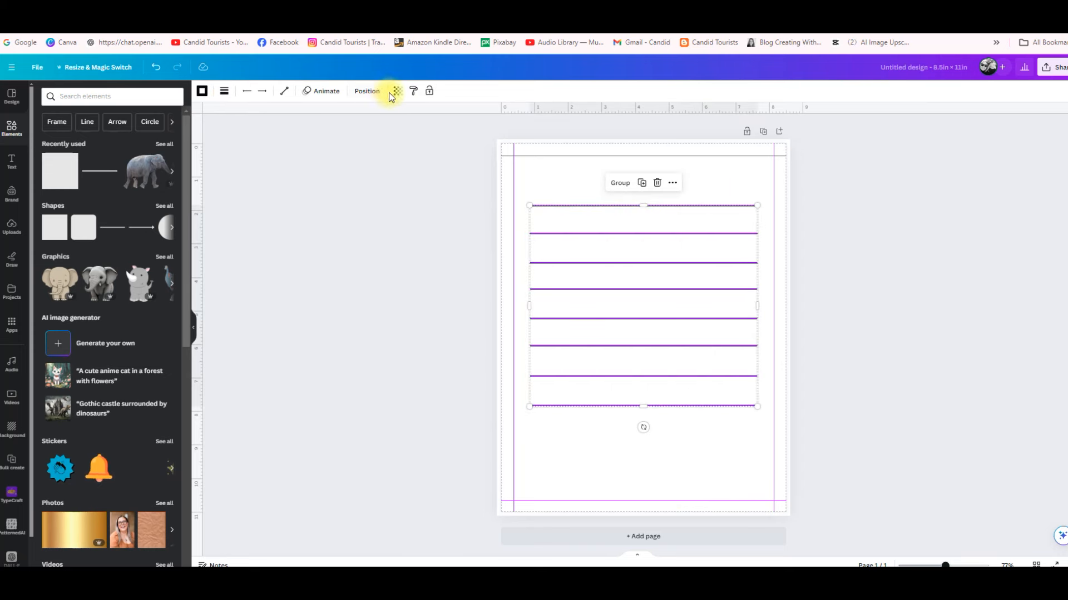
click(366, 92)
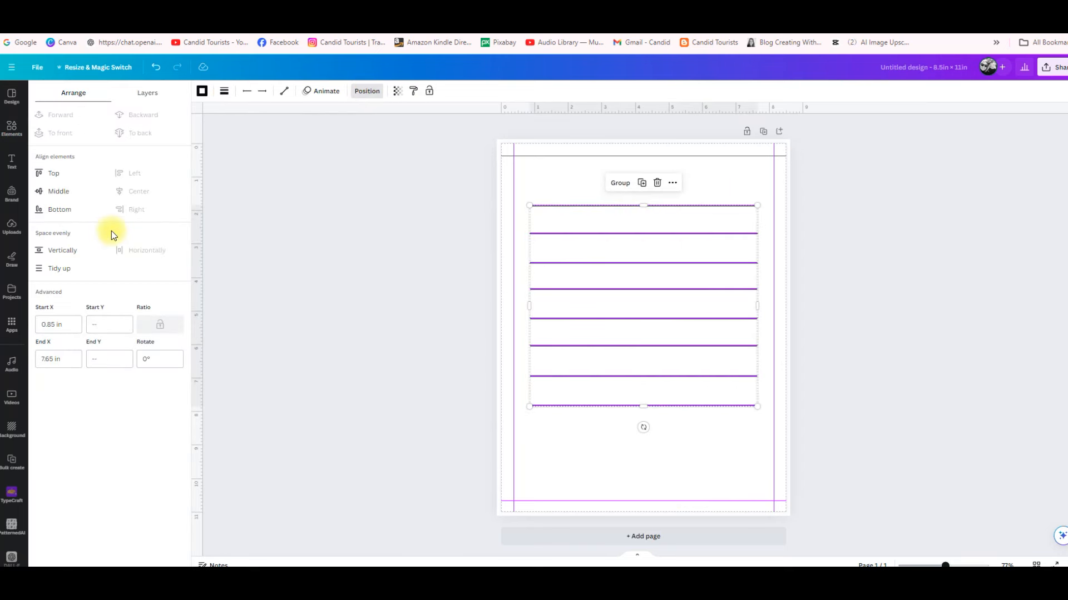
click(50, 270)
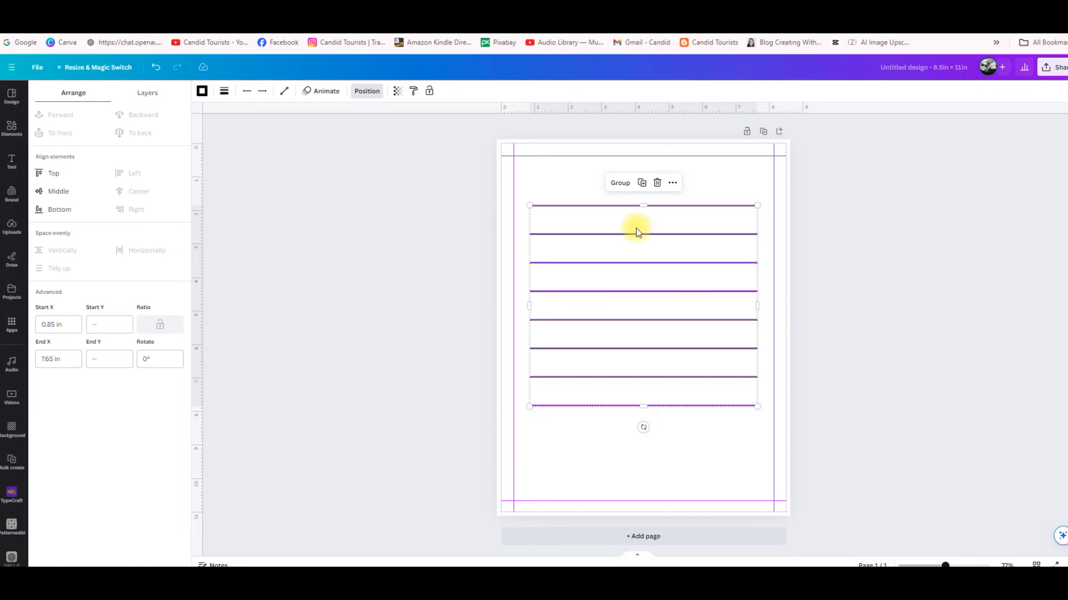
click(620, 183)
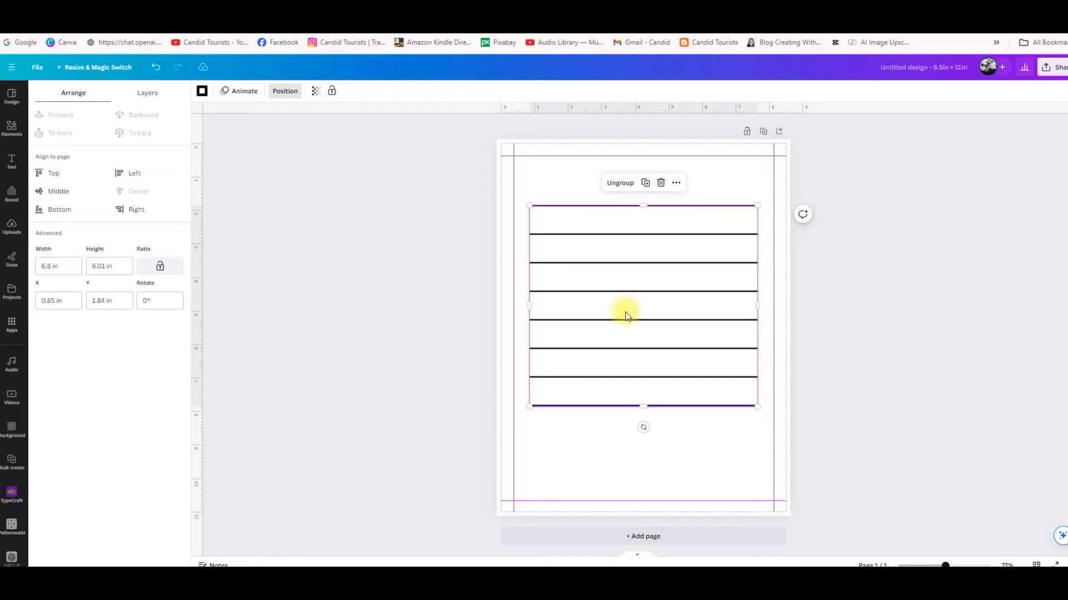
Step: Duplicate the line group, rotate the copy 90°, and align it with the original's top-left corner to form a grid
key(ctrl+d)
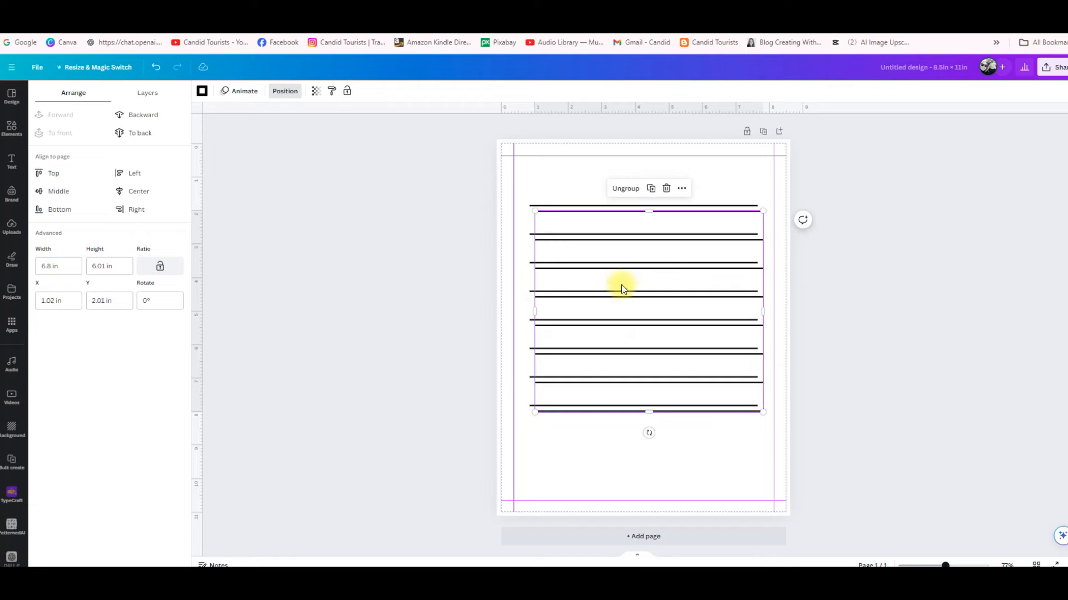
drag(621, 285, 632, 330)
drag(650, 477, 595, 318)
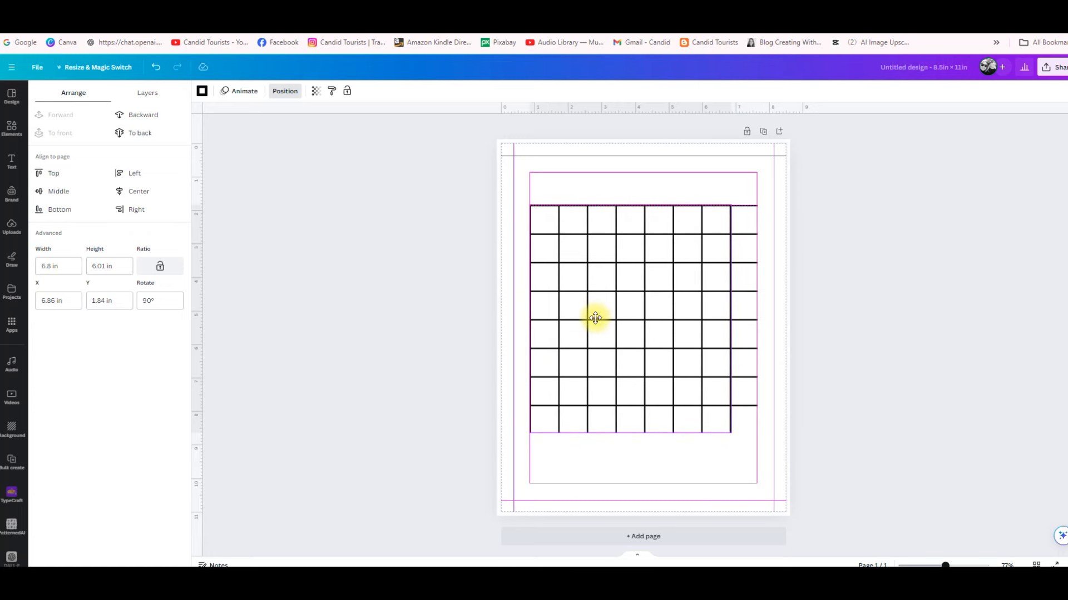
click(699, 474)
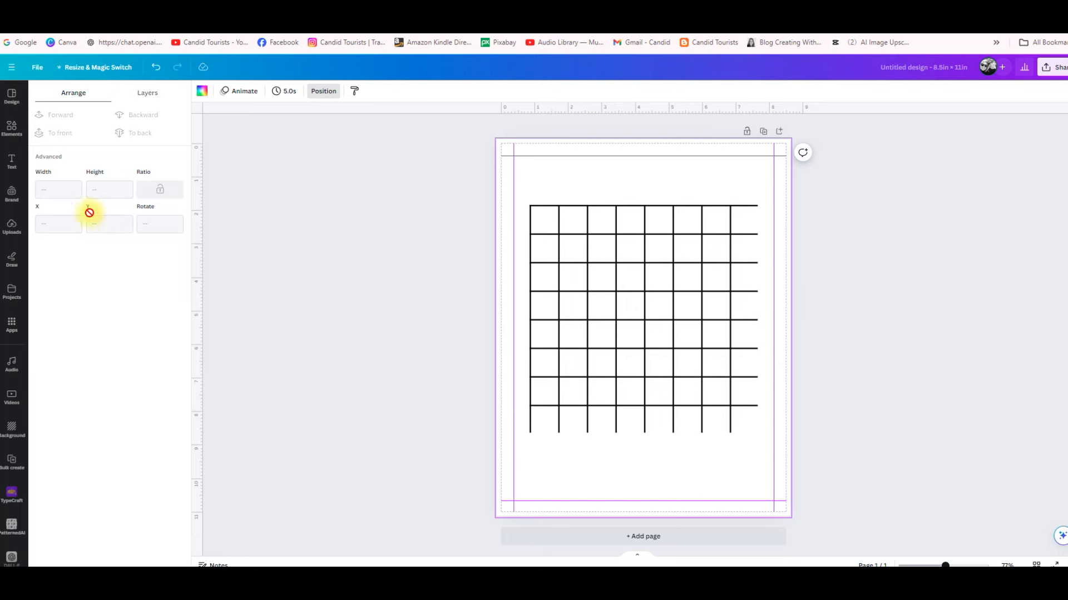
Step: Add a line, place it along the open bottom edge of the grid, and stretch it to the grid's full width
click(12, 129)
click(72, 170)
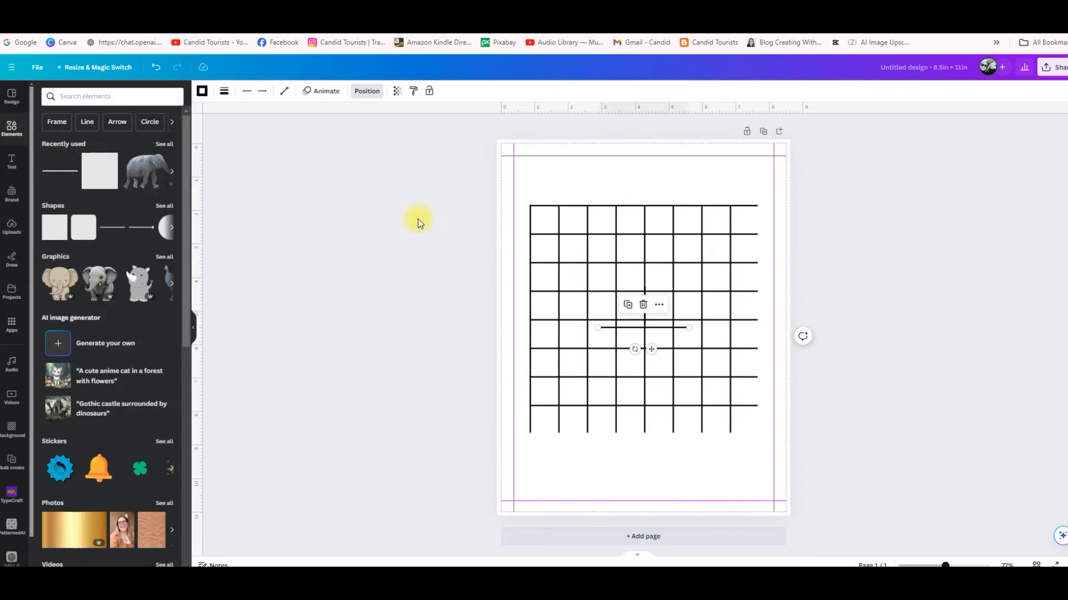
drag(611, 325, 543, 429)
drag(621, 432, 756, 434)
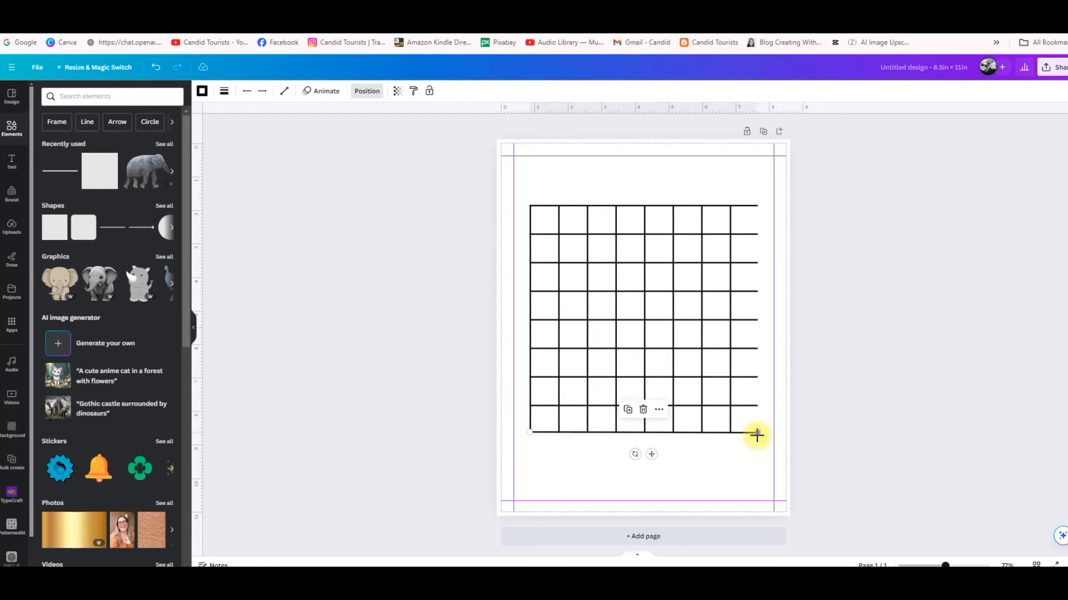
Step: Add another line, rotate it to vertical, and stretch it along the grid's open right side to close it
click(66, 172)
drag(636, 352, 754, 249)
drag(757, 297, 760, 432)
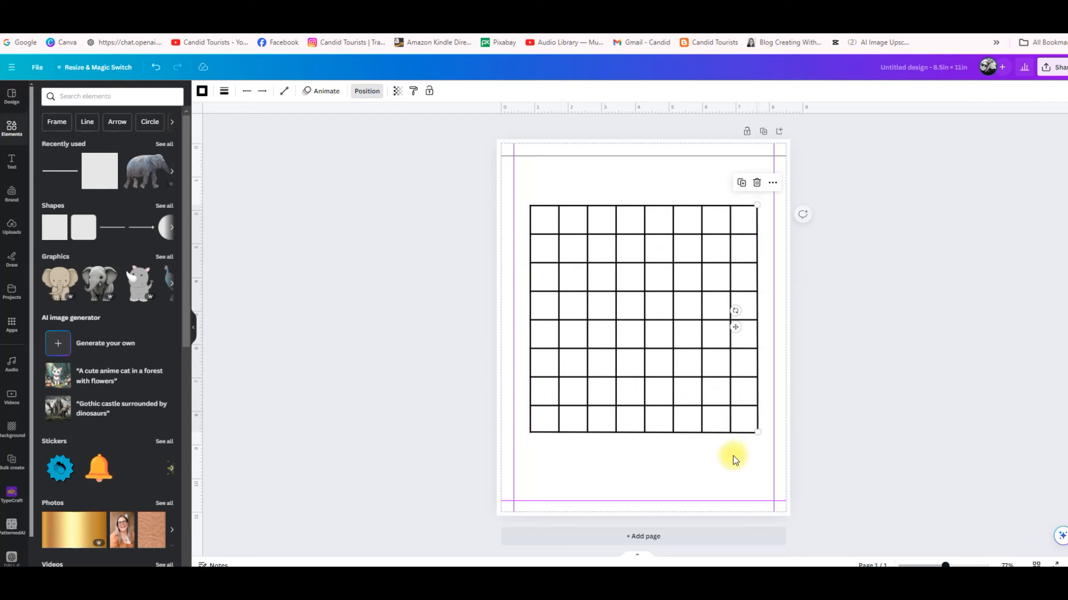
click(734, 455)
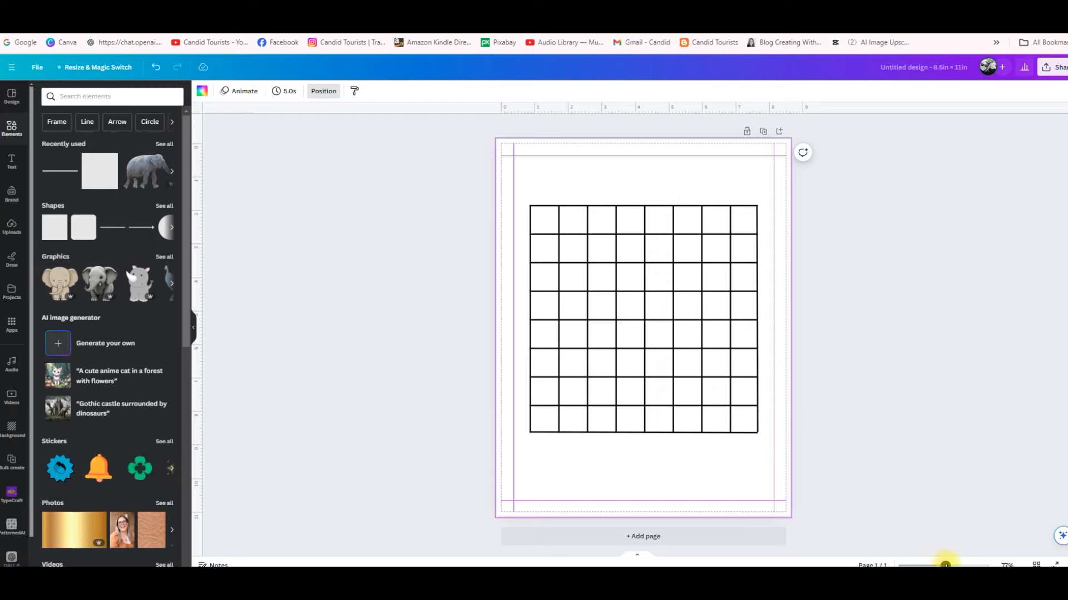
Step: Adjust the lower end of the right border line to meet the bottom-right corner, keeping it at 6.8 in and 90°
drag(946, 564, 961, 565)
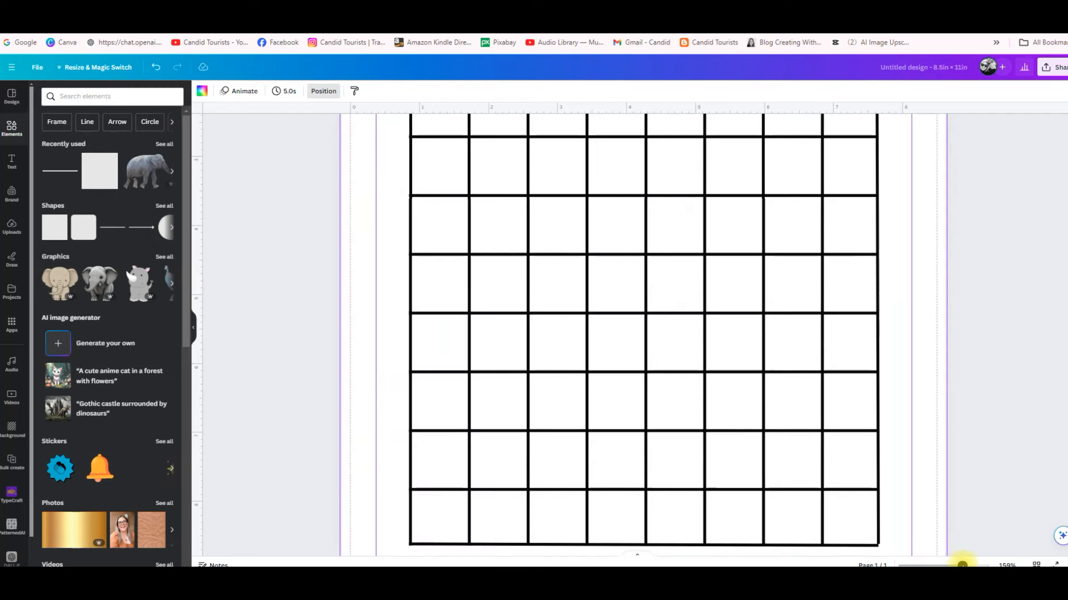
click(878, 525)
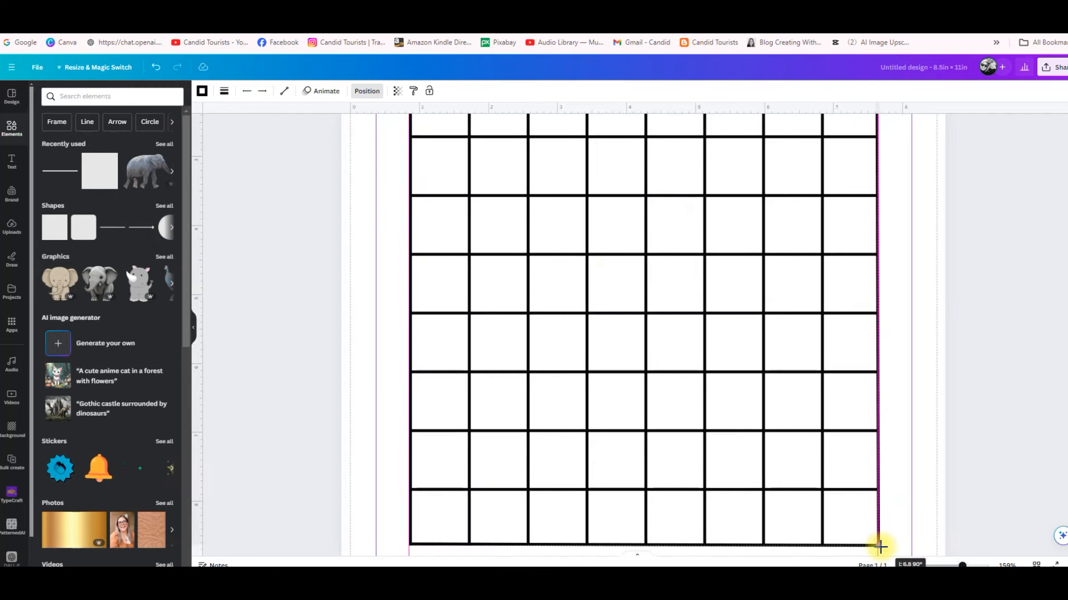
click(903, 507)
scroll(873, 488, up, 2)
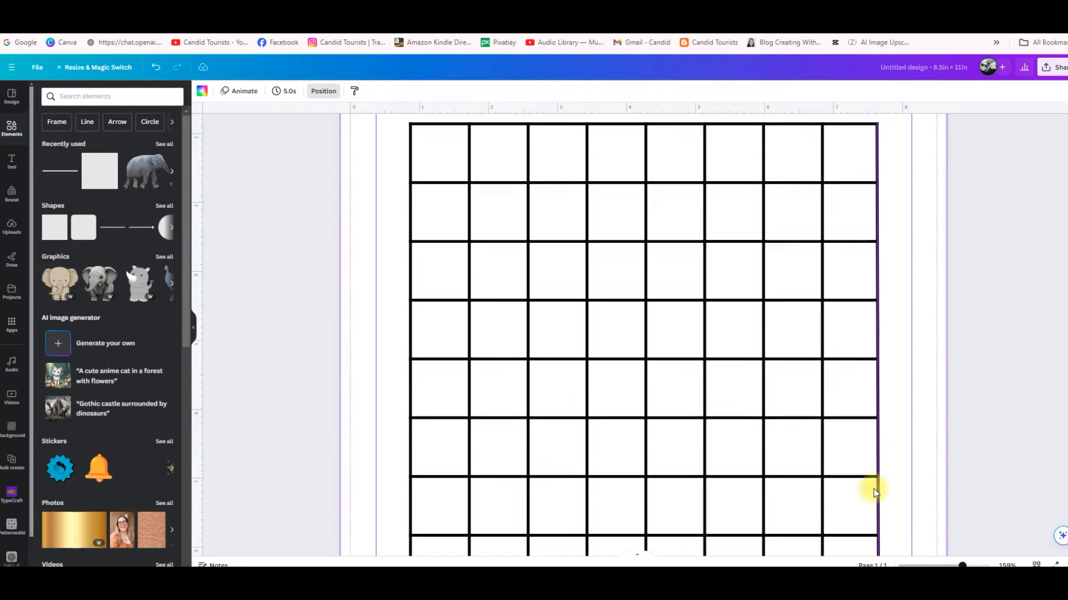
scroll(873, 489, down, 3)
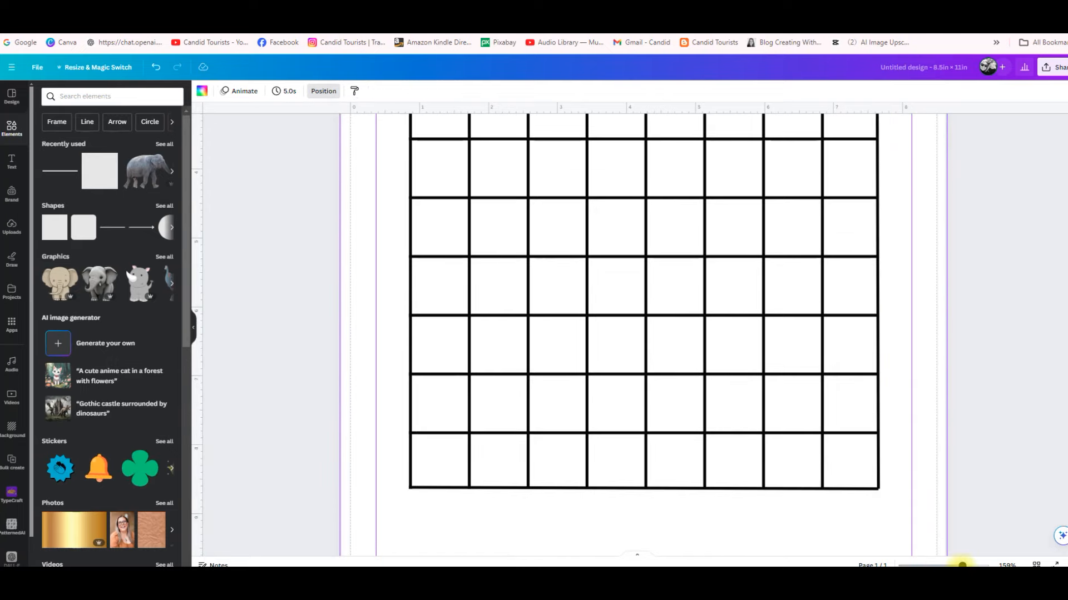
drag(962, 565, 946, 564)
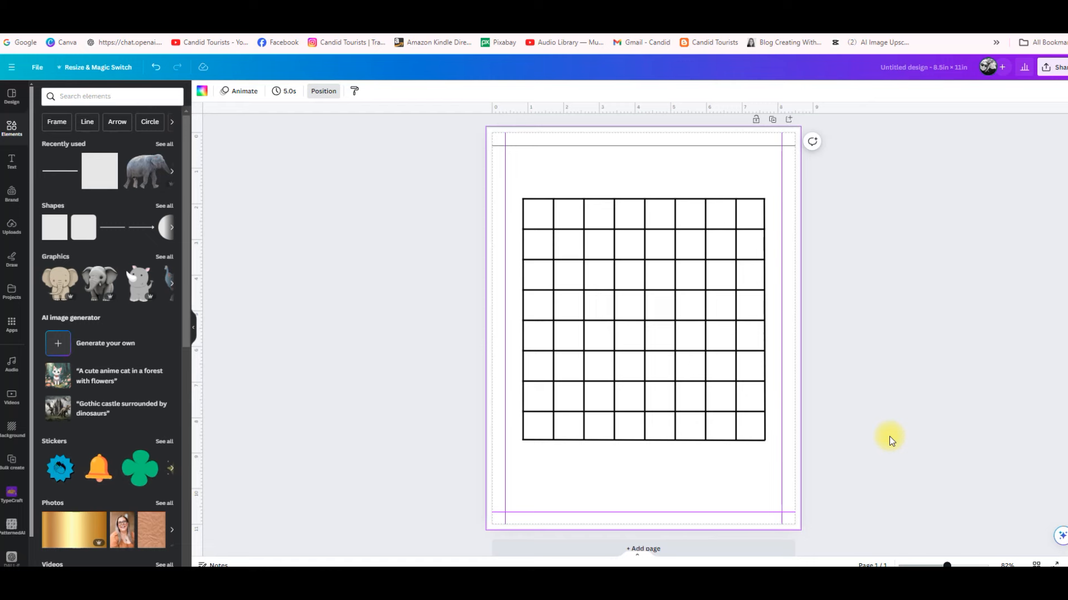
Step: Make all the grid lines slightly transparent and nudge the whole grid slightly to the left
drag(519, 189, 776, 478)
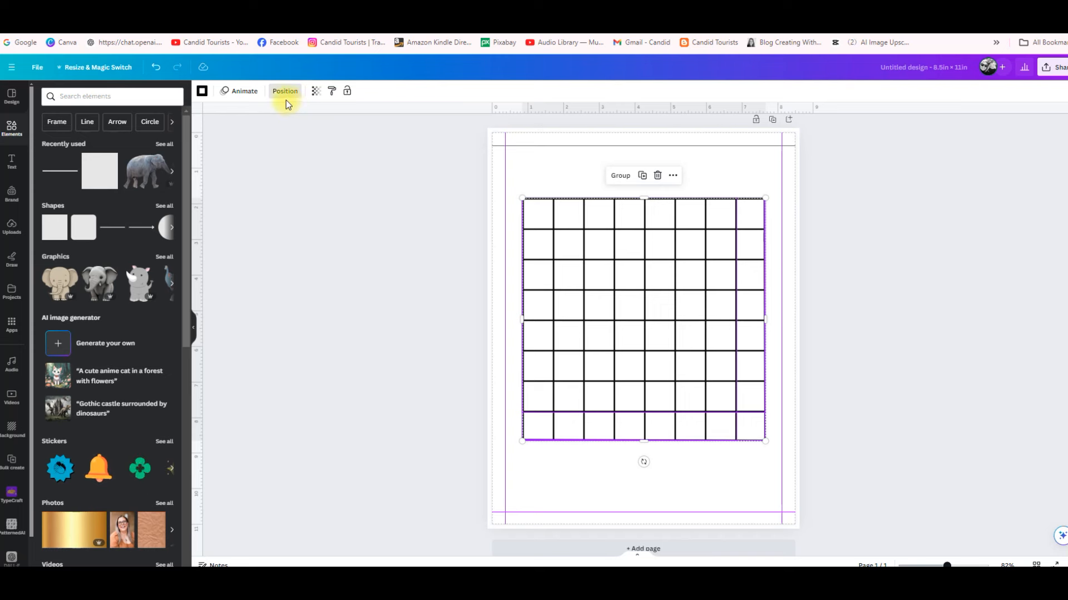
click(316, 91)
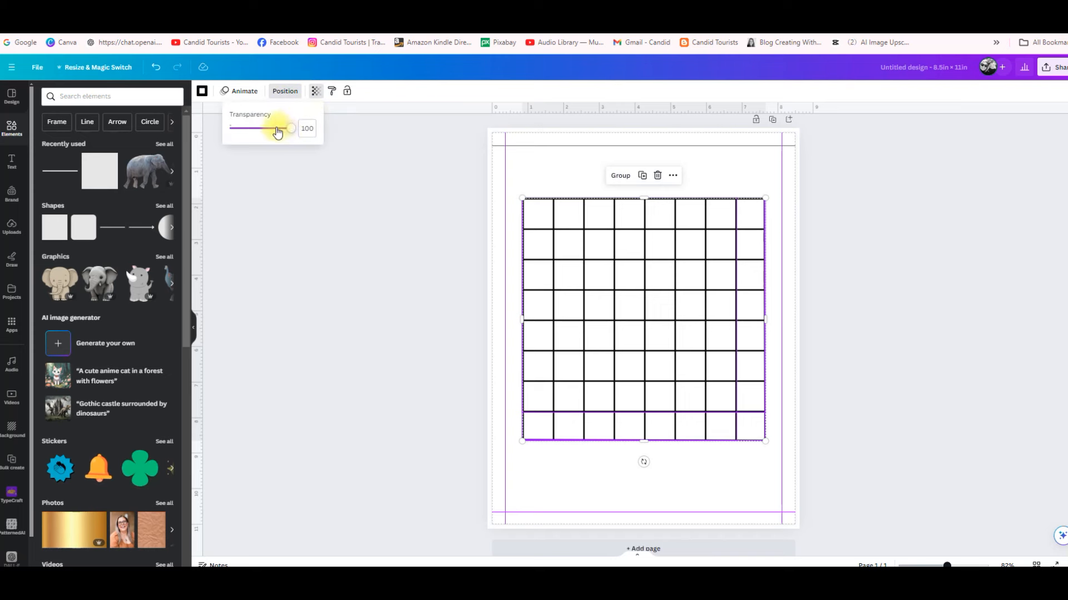
click(308, 128)
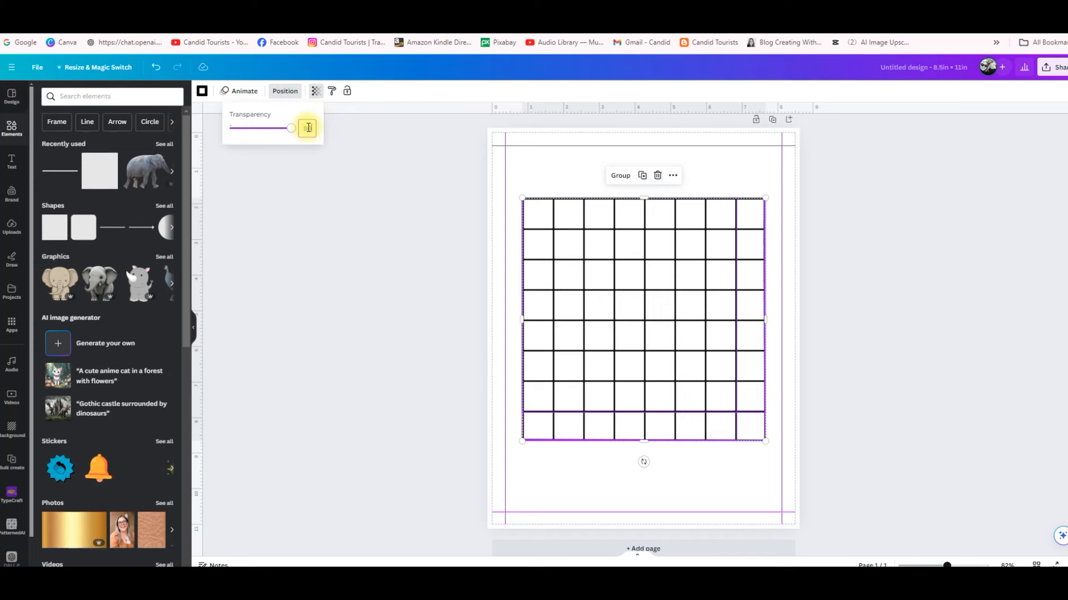
click(608, 455)
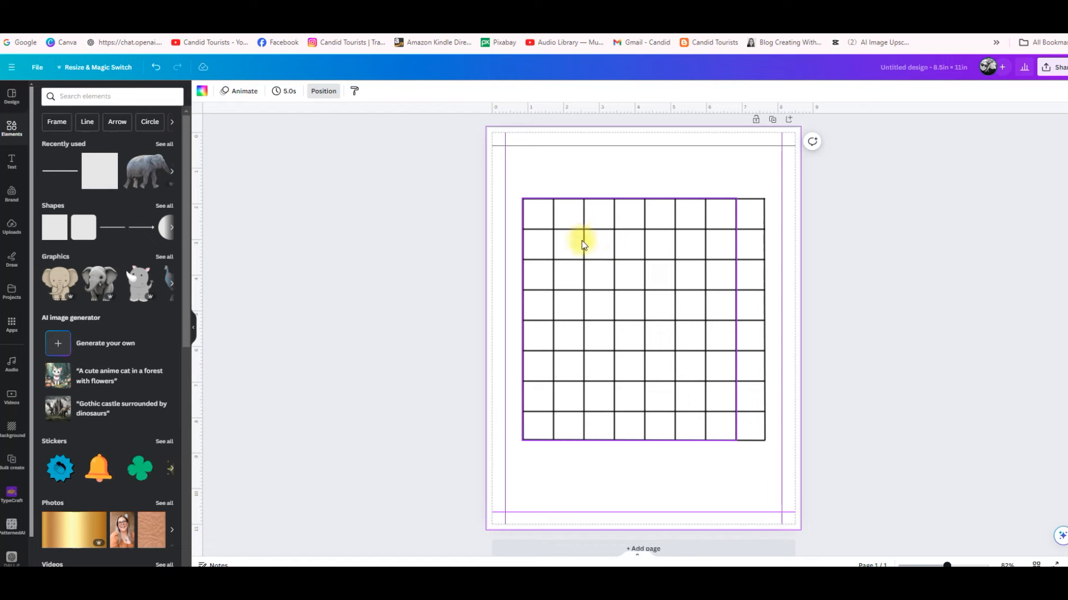
drag(529, 192, 686, 410)
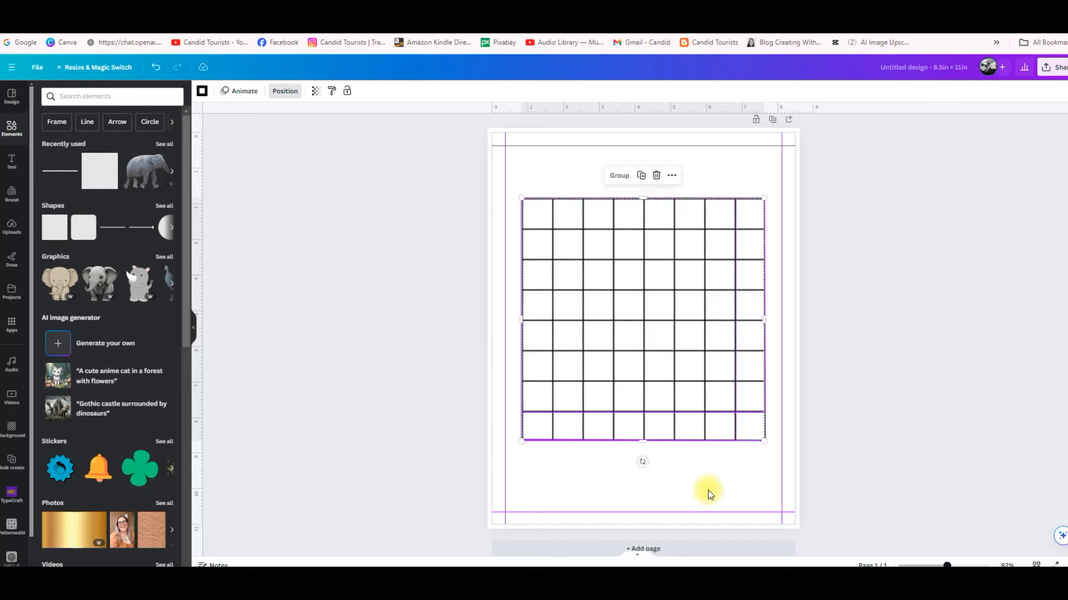
click(706, 486)
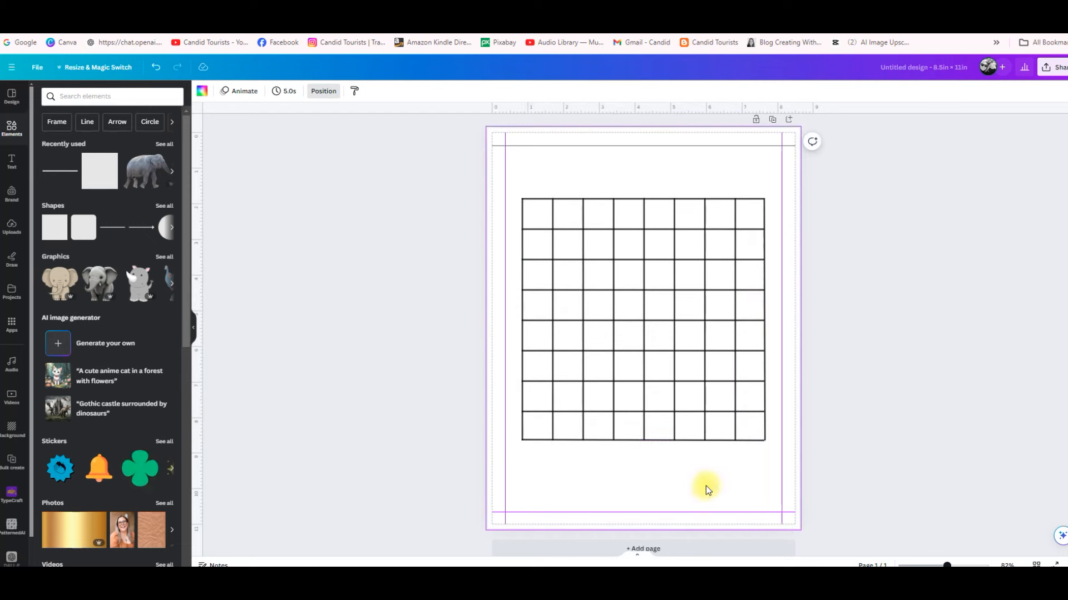
Step: Add a horizontal line through the middle of the first row, stretched across the grid's full width
click(136, 227)
drag(612, 328, 544, 213)
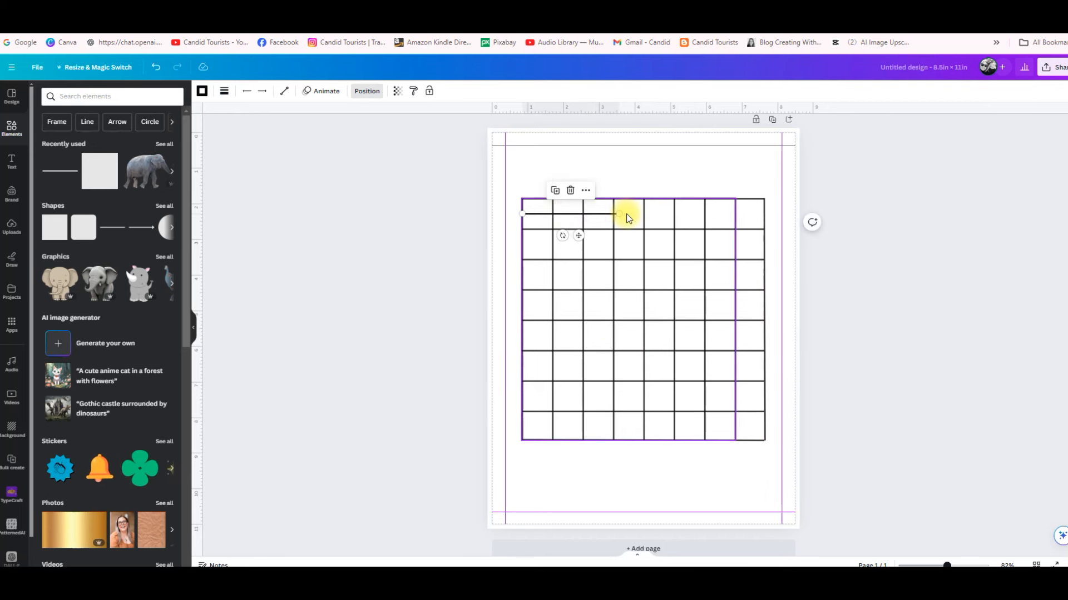
drag(621, 214, 763, 215)
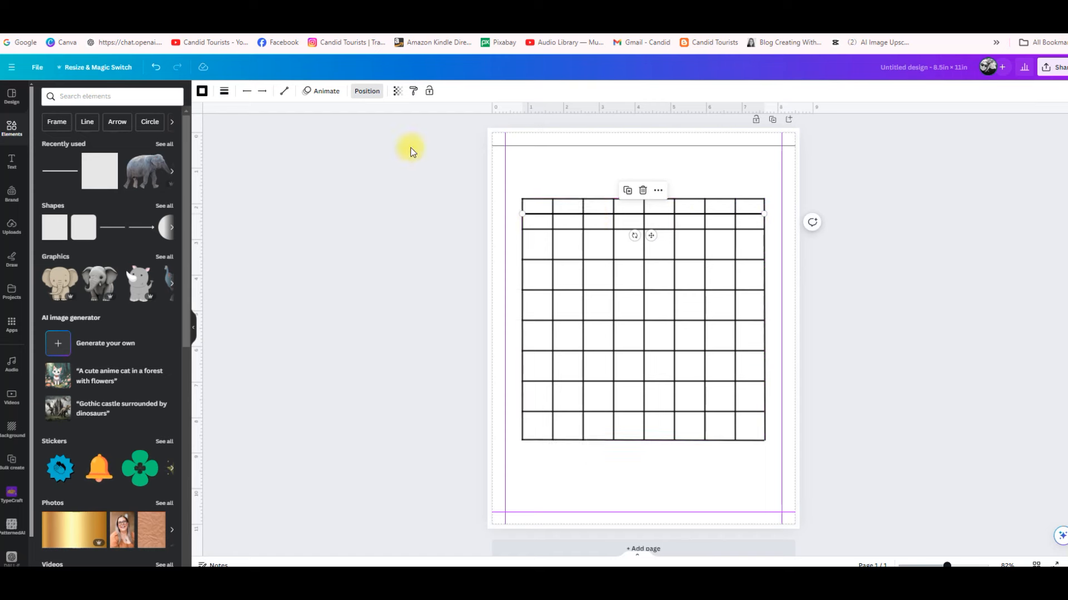
Step: Change the first row's middle line to the short-dash style with a line weight of 1
click(223, 96)
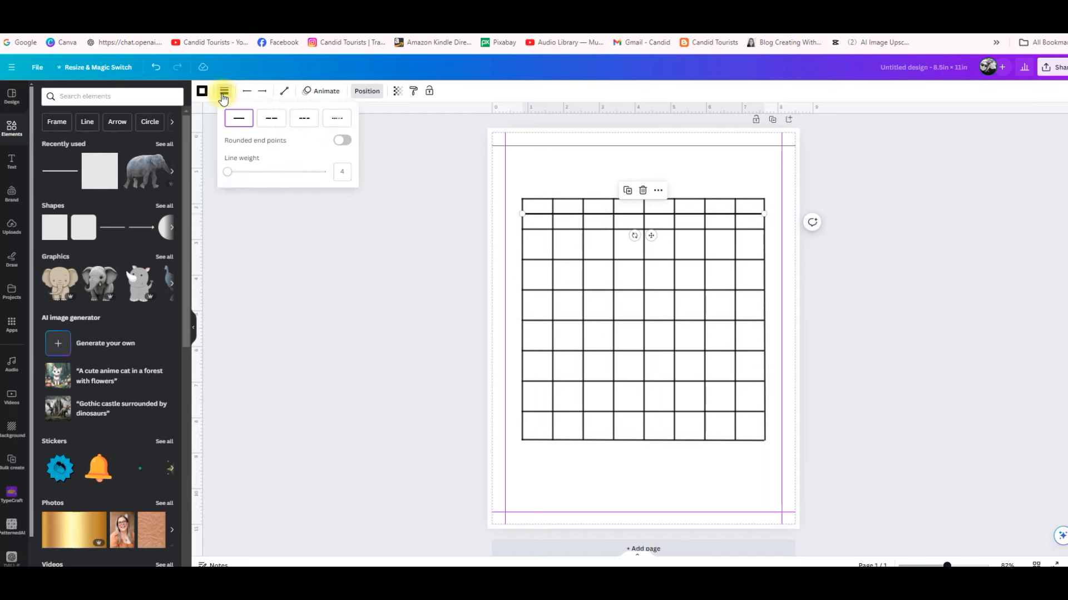
click(309, 119)
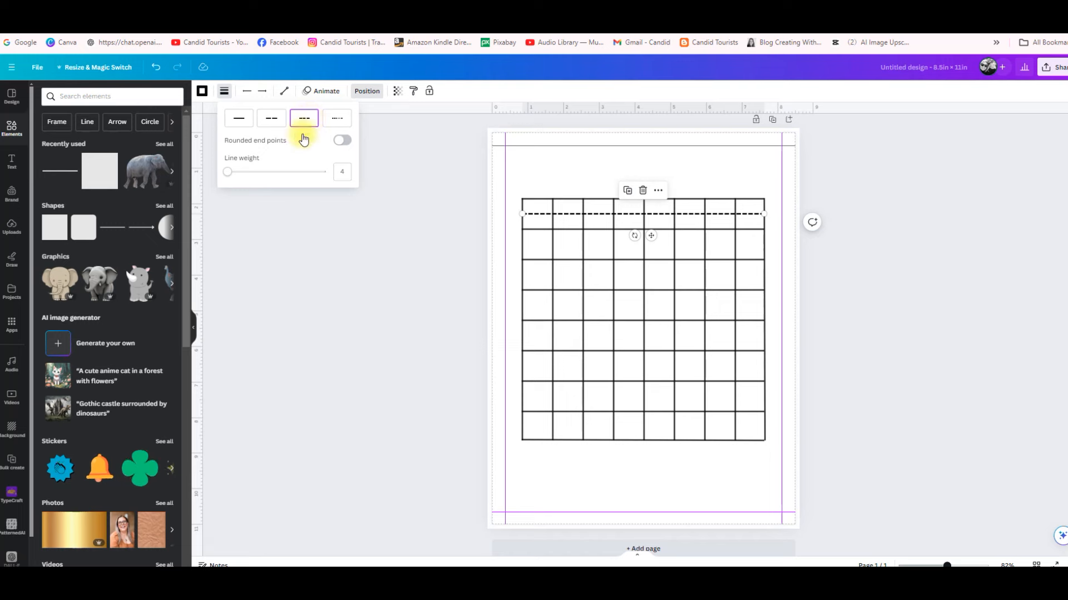
click(338, 172)
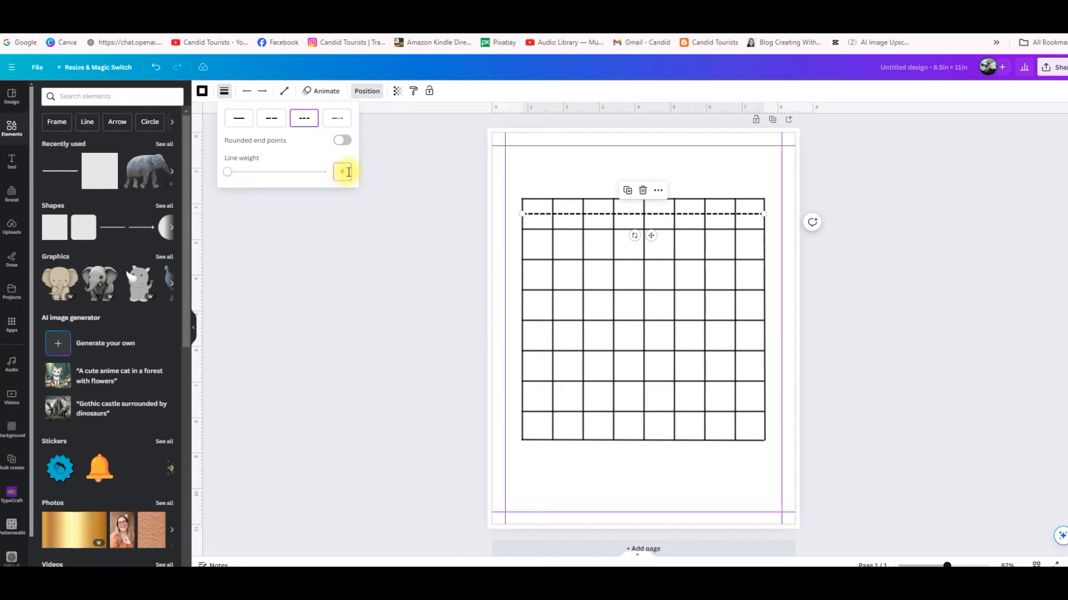
drag(349, 172, 342, 172)
text(1)
key(Return)
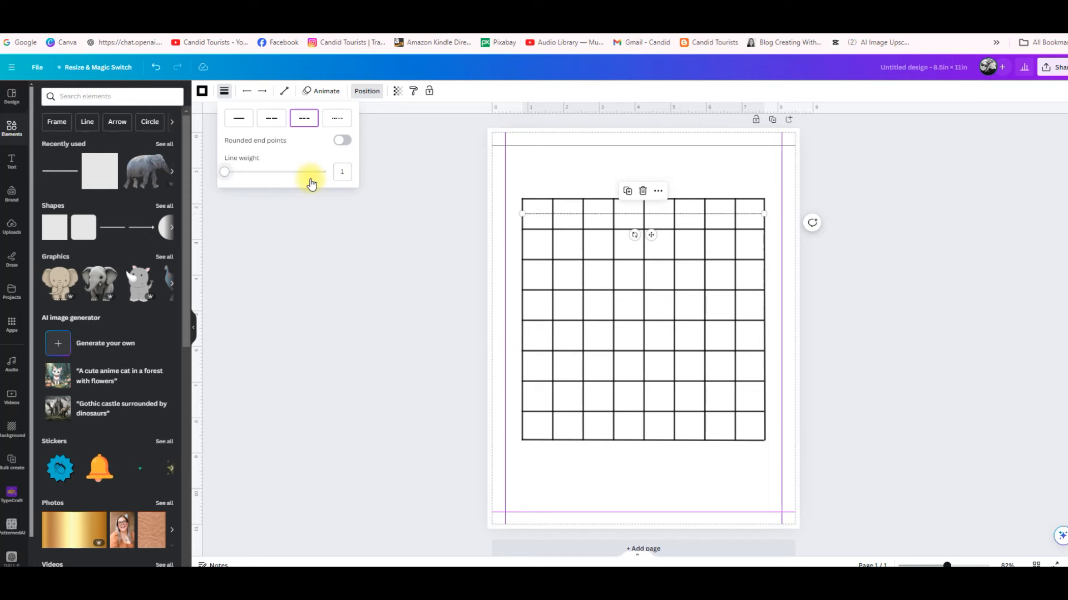
drag(947, 565, 953, 566)
click(691, 528)
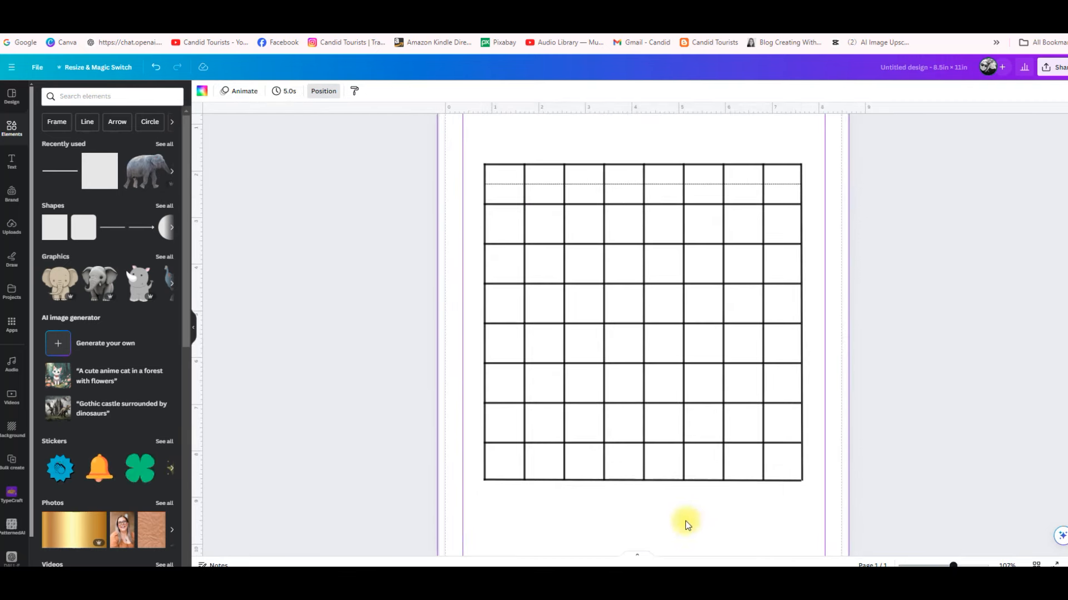
Step: Duplicate the dashed line seven times, placing one copy through the middle of each remaining row
click(547, 186)
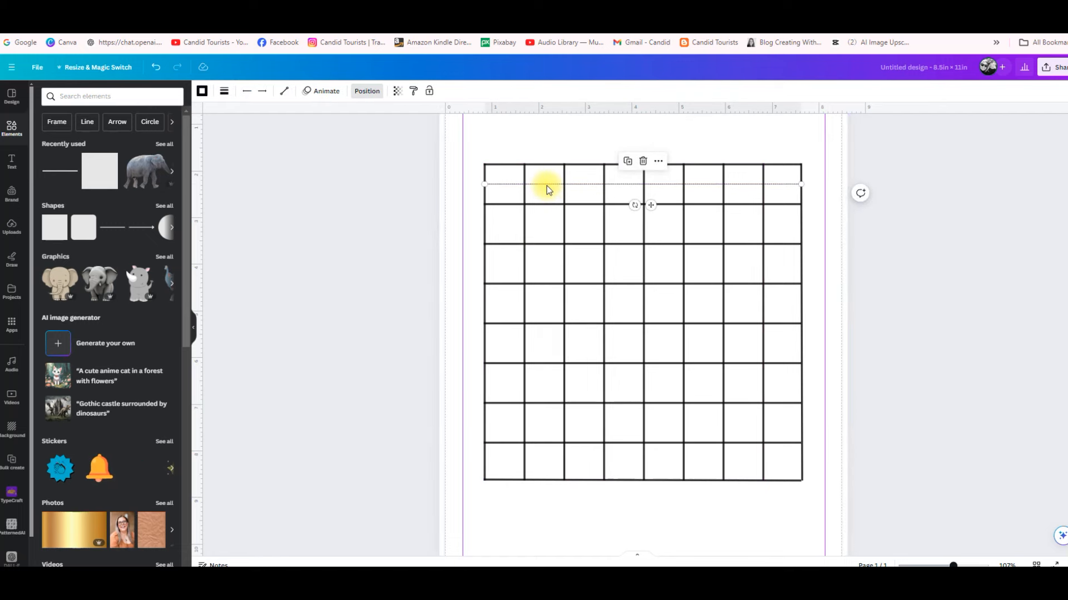
drag(546, 186, 515, 262)
click(514, 192)
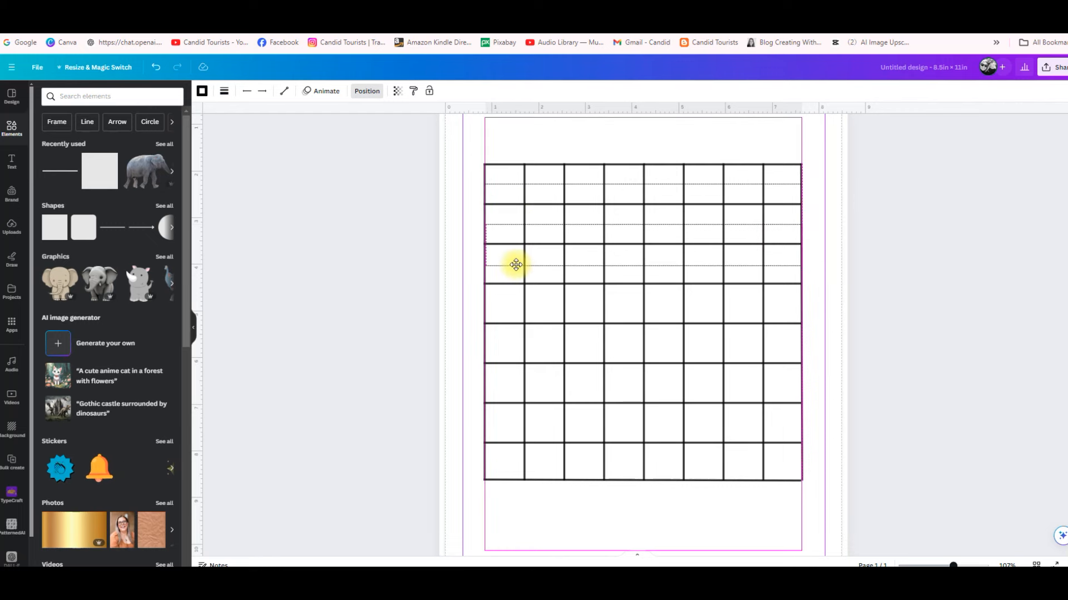
click(512, 192)
drag(512, 195, 515, 304)
click(505, 191)
drag(505, 192, 500, 344)
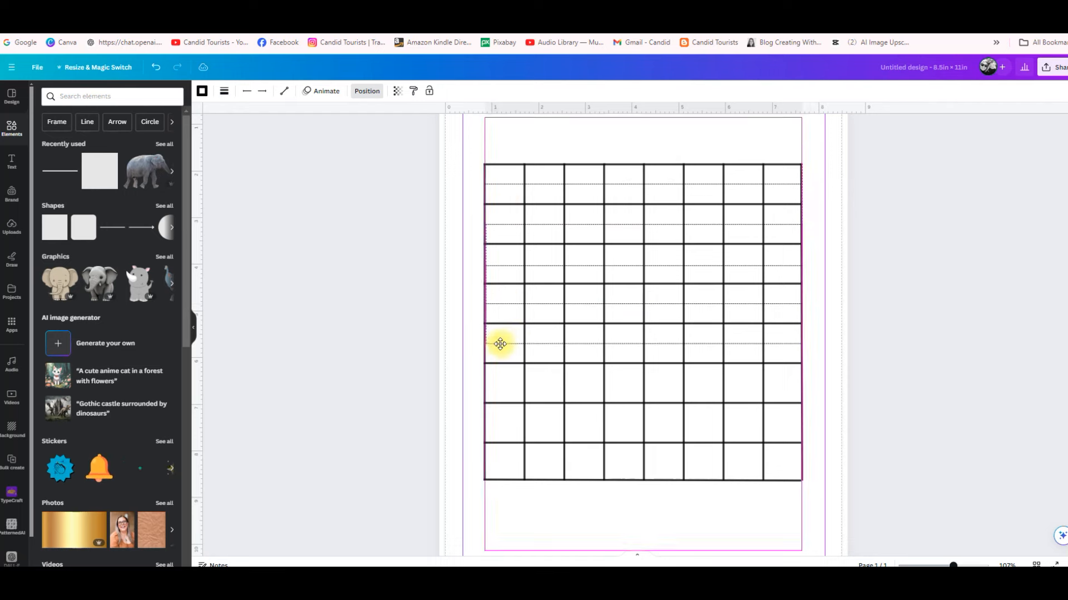
click(498, 195)
drag(498, 192, 496, 385)
drag(499, 193, 496, 421)
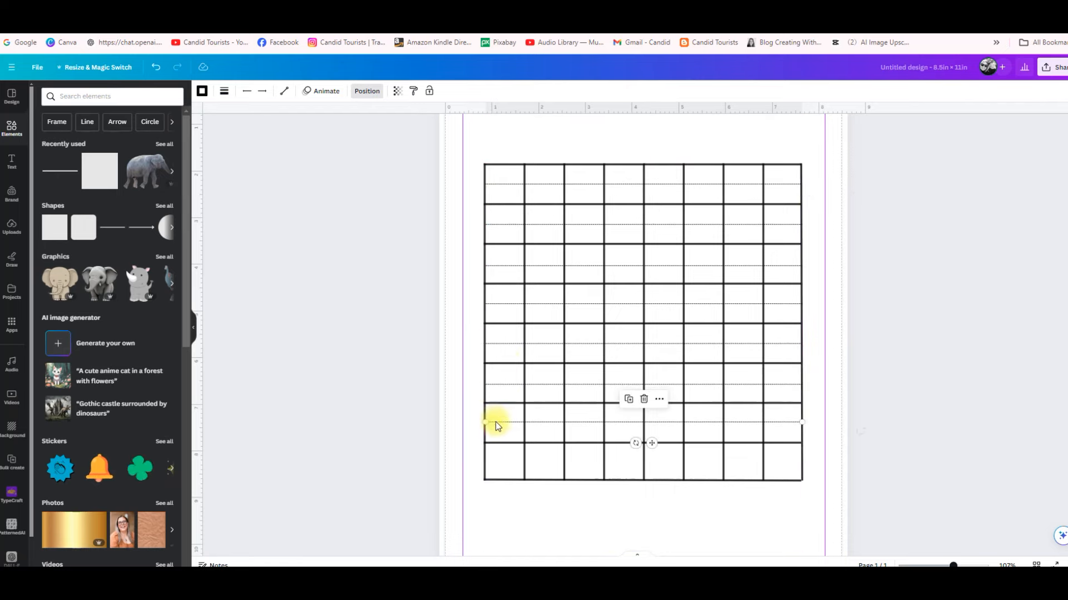
click(507, 192)
drag(506, 204, 502, 466)
Step: Select all eight dashed horizontal lines and space them evenly with Tidy up
shift+click(503, 423)
shift+click(501, 384)
shift+click(501, 345)
shift+click(501, 303)
shift+click(501, 265)
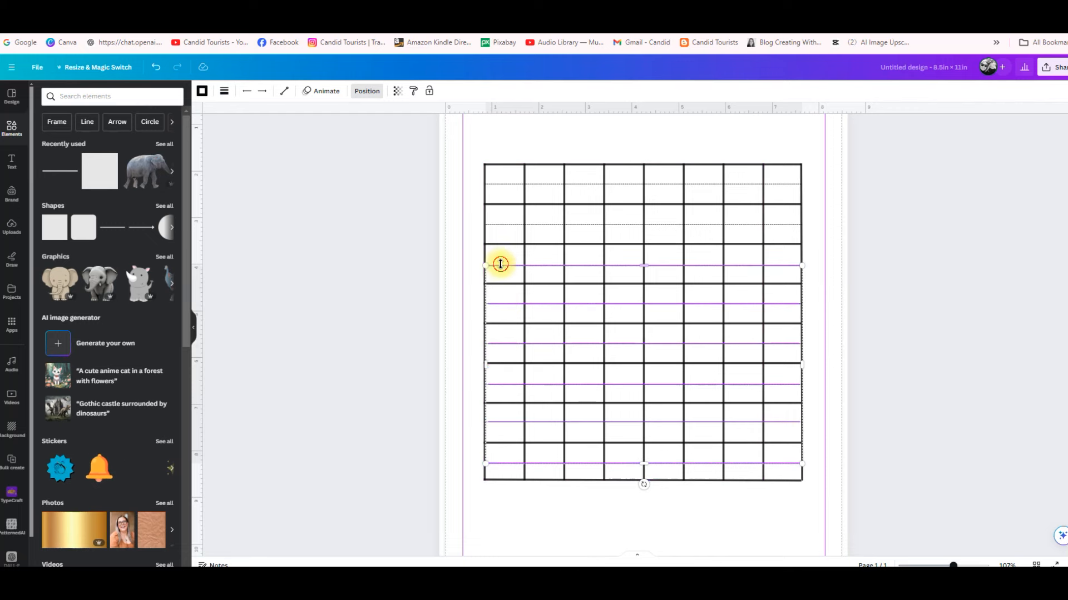
shift+click(501, 225)
shift+click(501, 184)
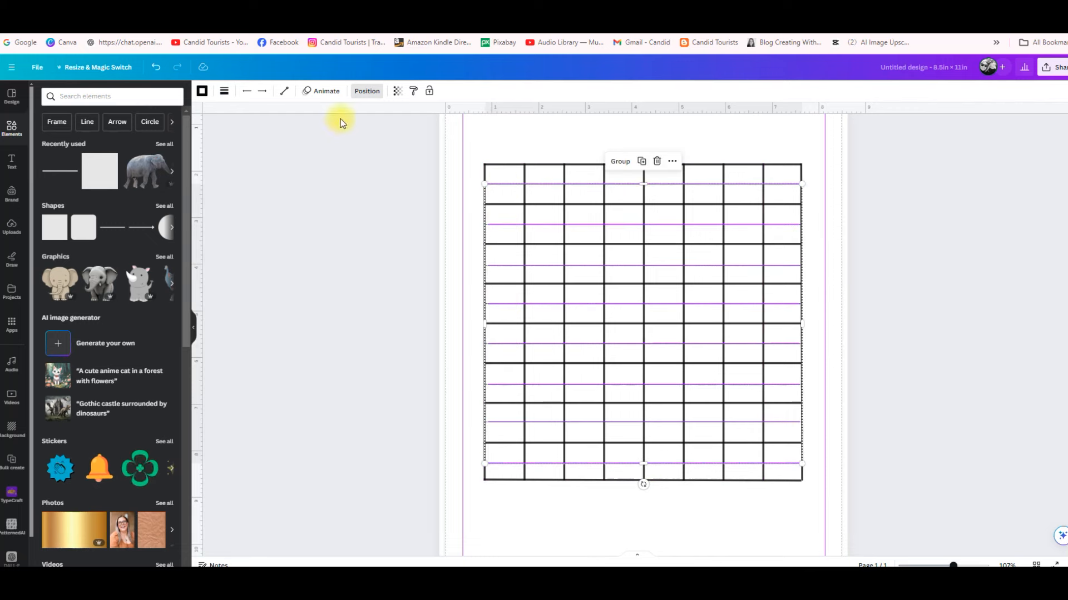
click(366, 93)
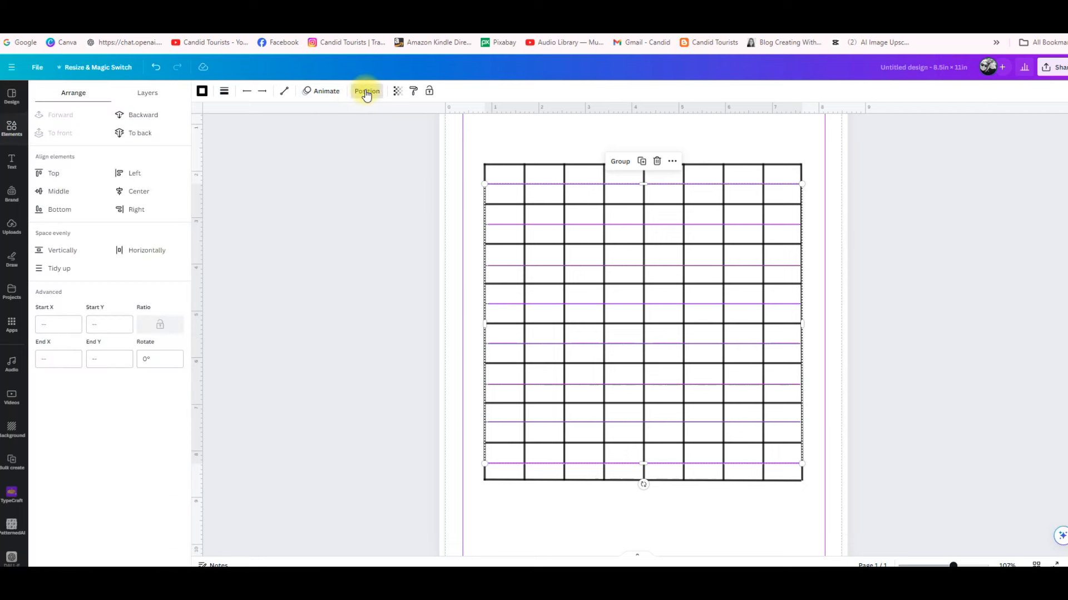
click(52, 268)
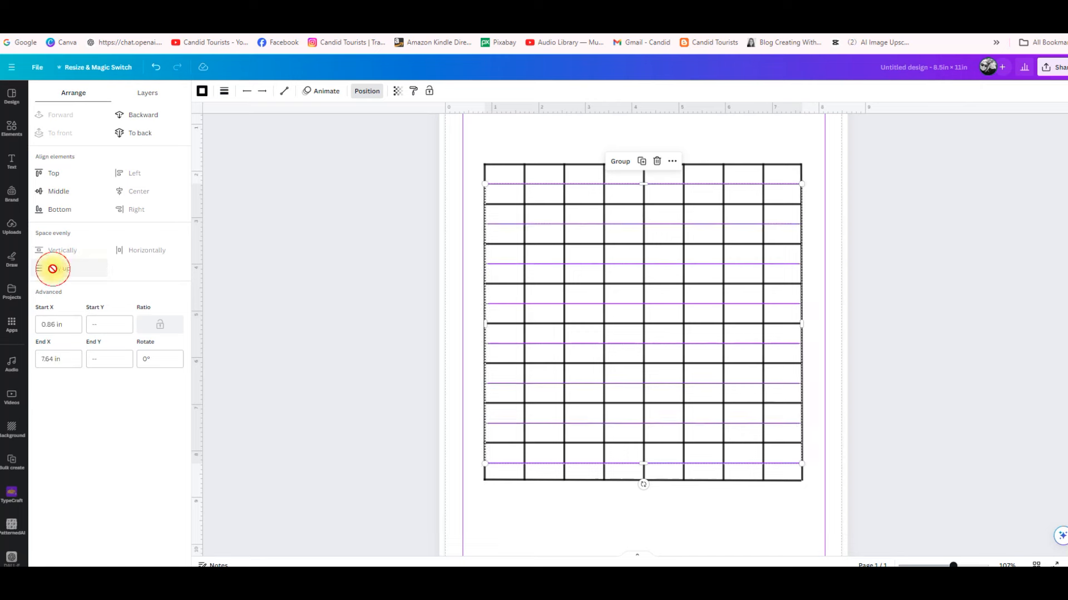
click(610, 522)
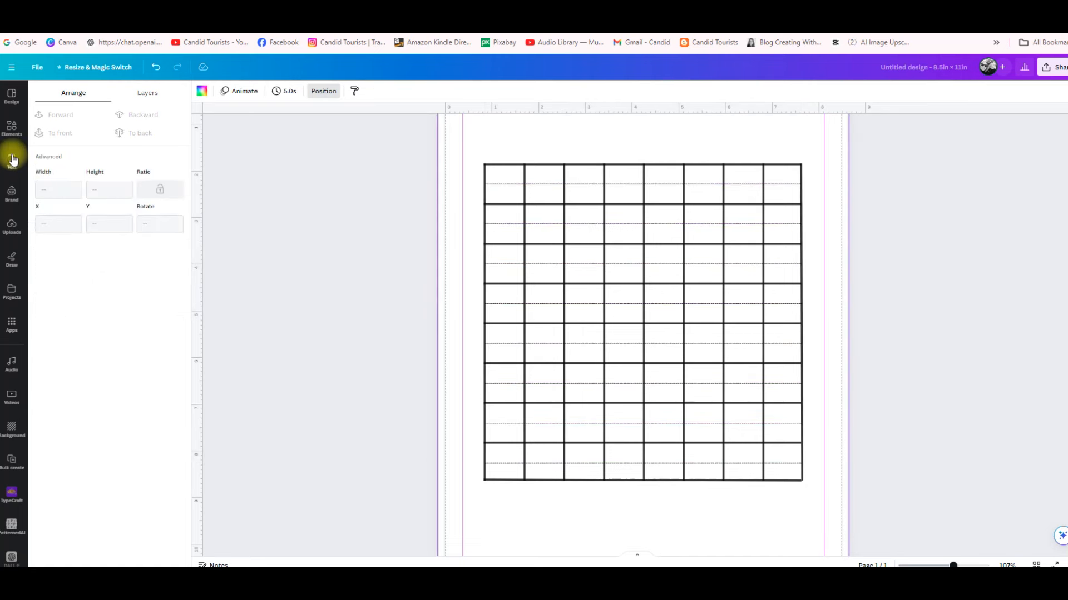
click(11, 129)
click(53, 170)
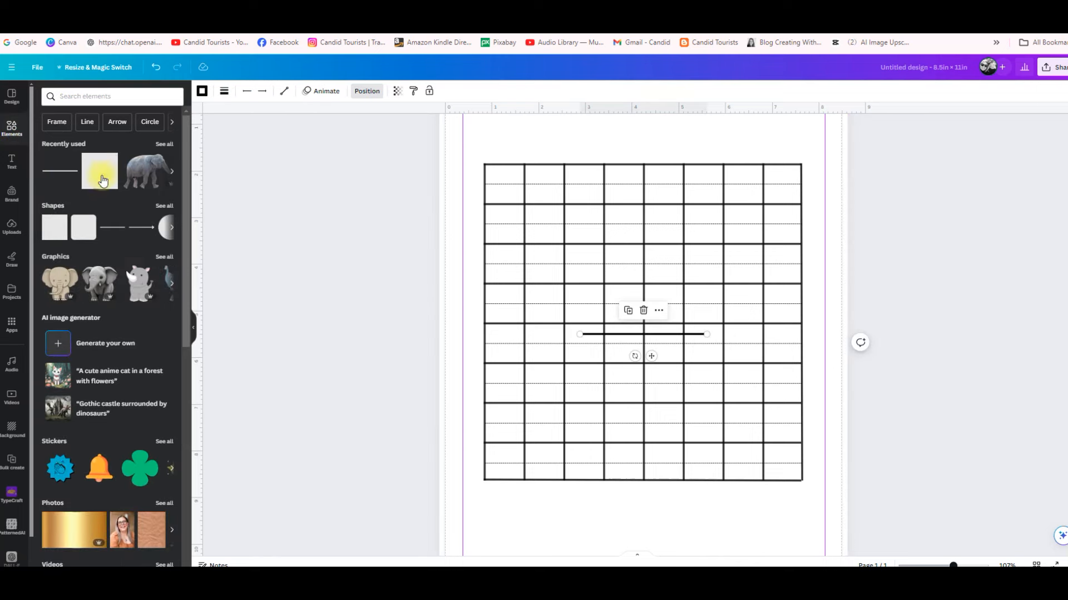
key(Delete)
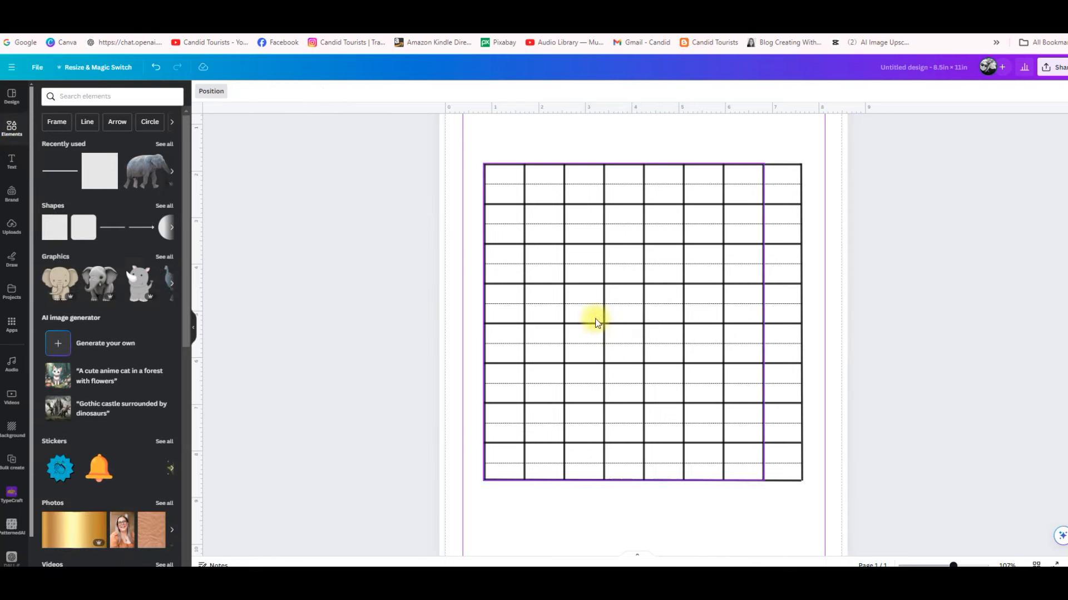
Step: Duplicate the first row's dashed line, rotate the copy to vertical and centre it in the first column across the grid's full height
click(545, 184)
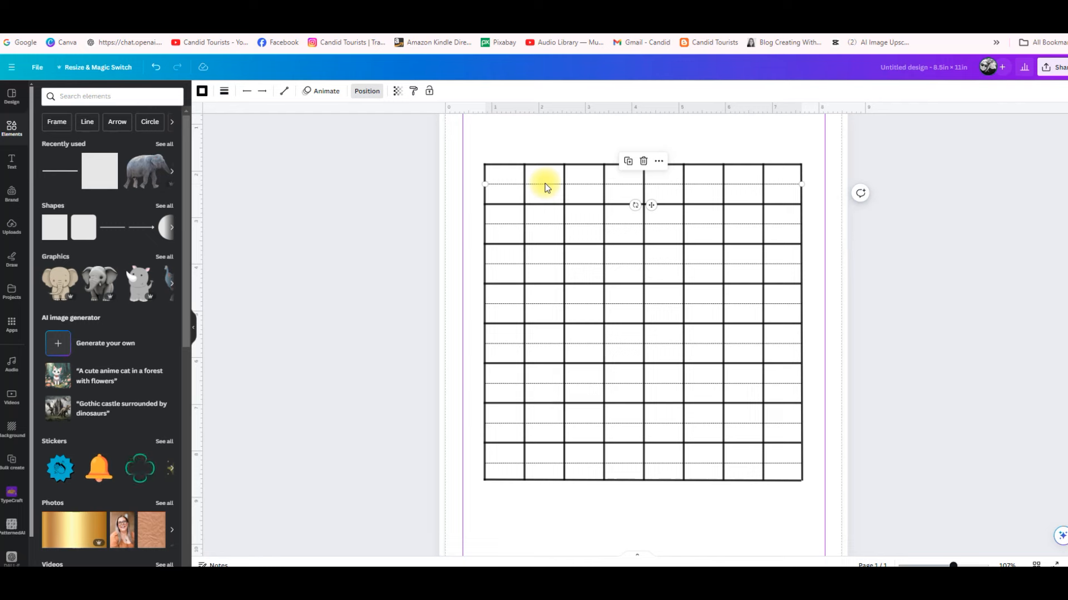
drag(550, 192, 548, 231)
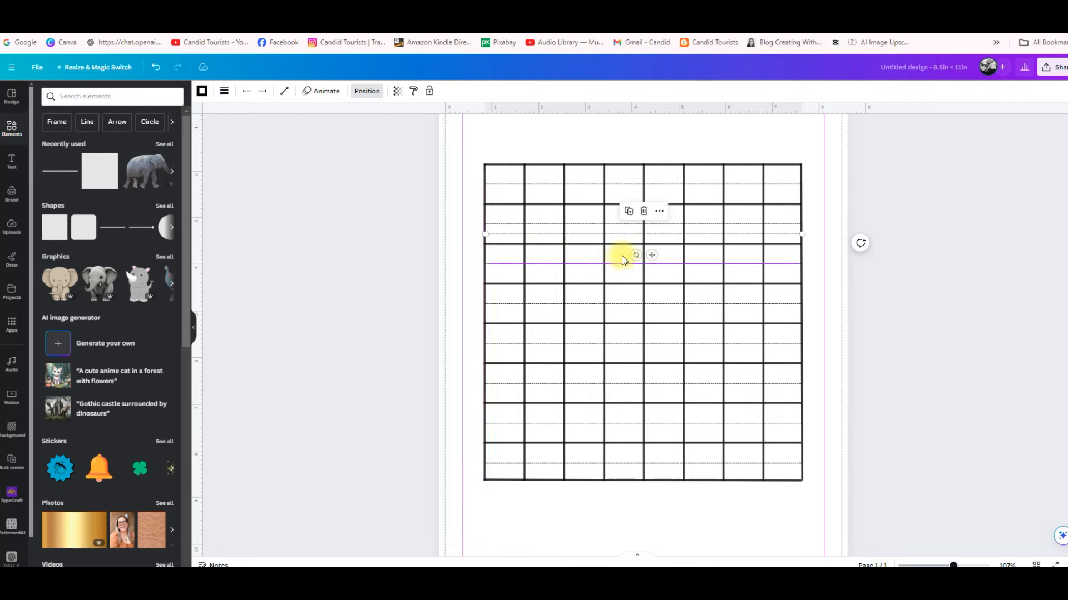
drag(632, 255, 574, 224)
drag(644, 146, 506, 235)
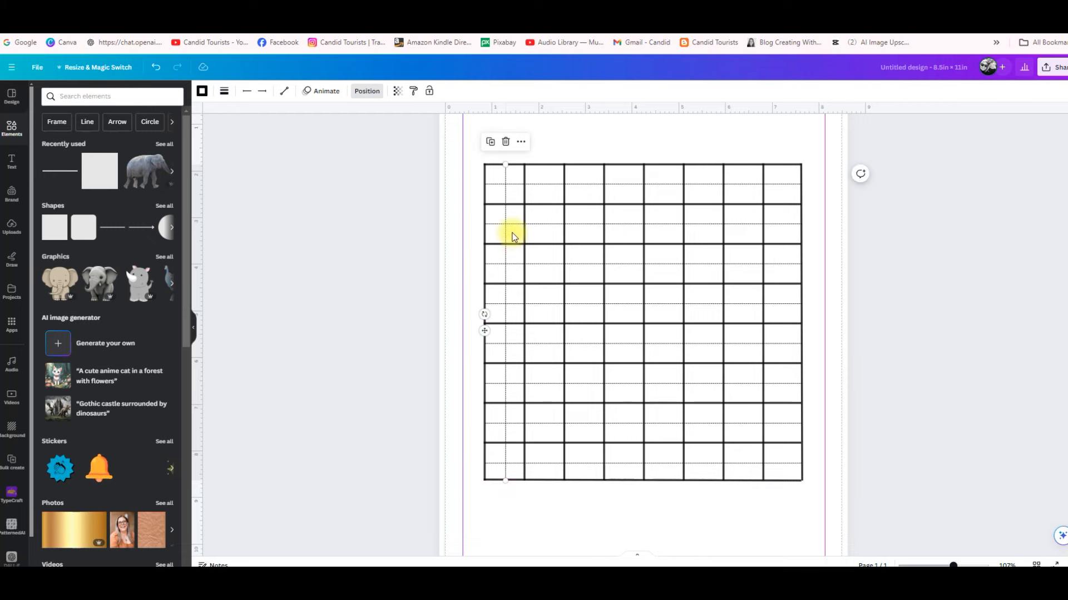
Step: Duplicate the vertical dashed line seven times, placing one copy through the middle of each remaining column
key(ctrl+d)
drag(516, 265, 583, 270)
key(ctrl+d)
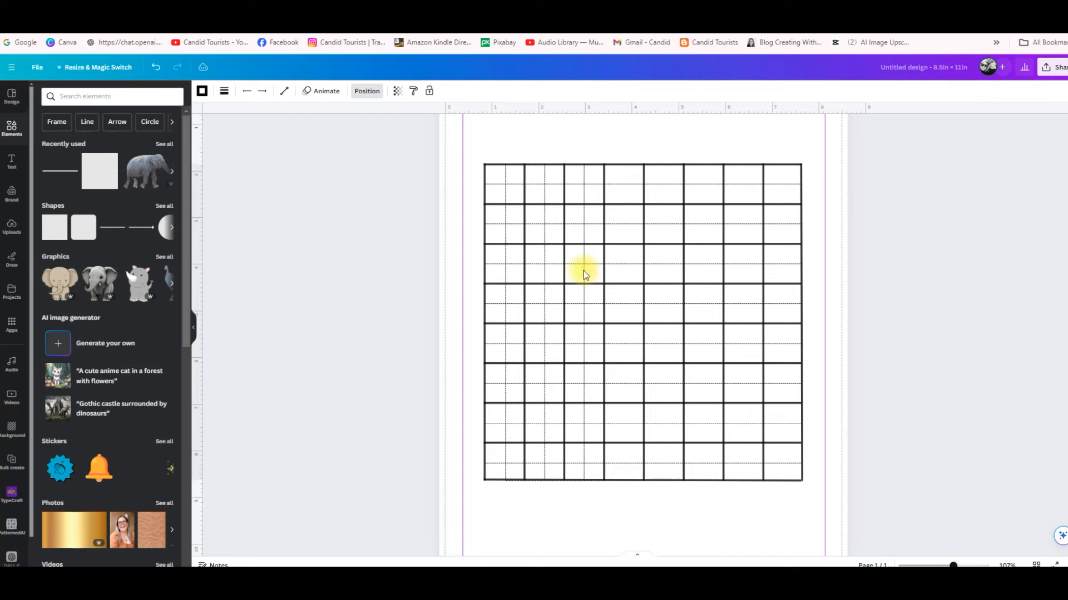
key(ctrl+d)
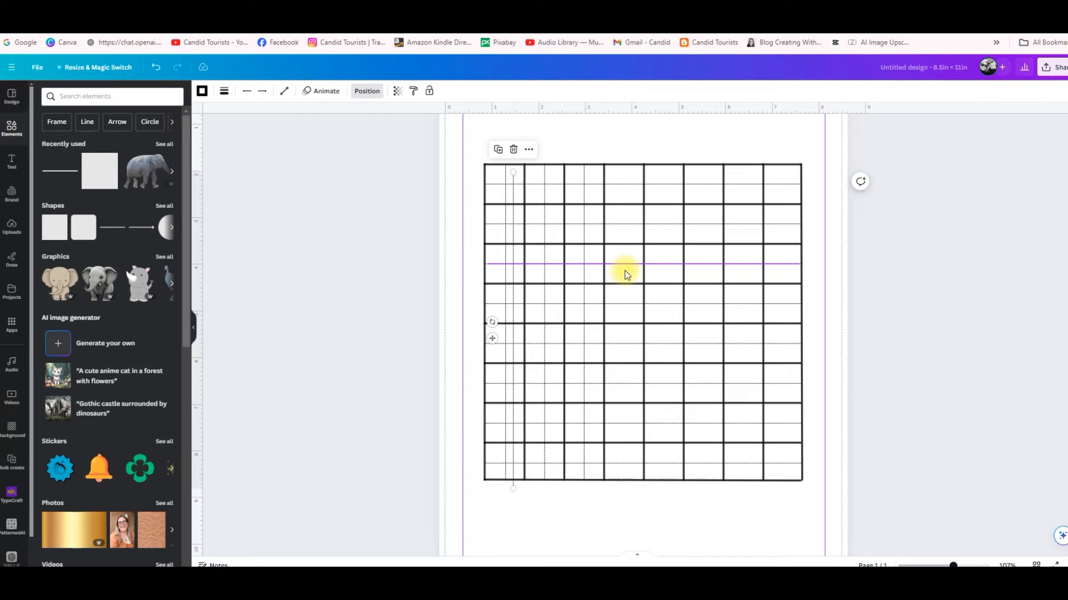
drag(513, 274, 623, 269)
key(ctrl+v)
drag(513, 273, 661, 272)
key(ctrl+v)
drag(513, 278, 702, 270)
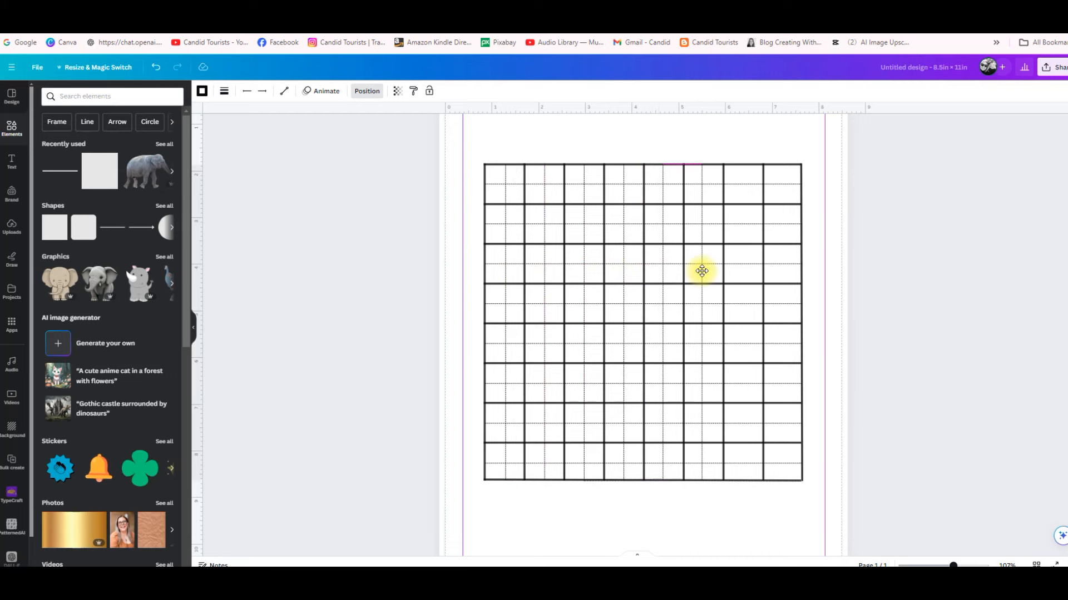
key(ctrl+v)
drag(514, 278, 745, 269)
key(ctrl+v)
drag(514, 278, 783, 270)
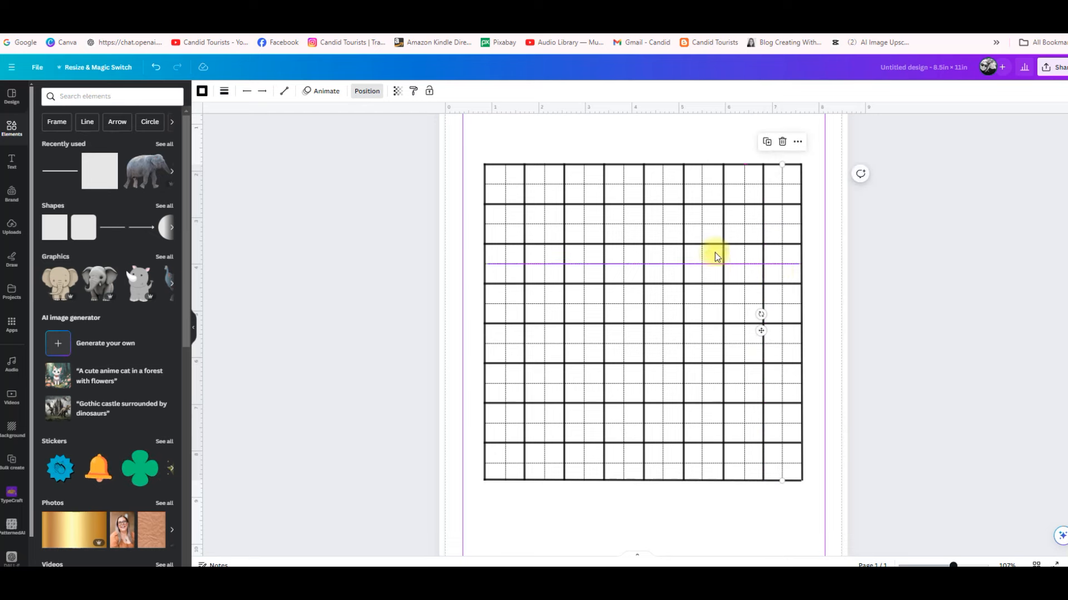
Step: Select all eight vertical dashed lines and space them evenly with Tidy up
shift+click(745, 182)
shift+click(701, 179)
shift+click(662, 175)
shift+click(623, 176)
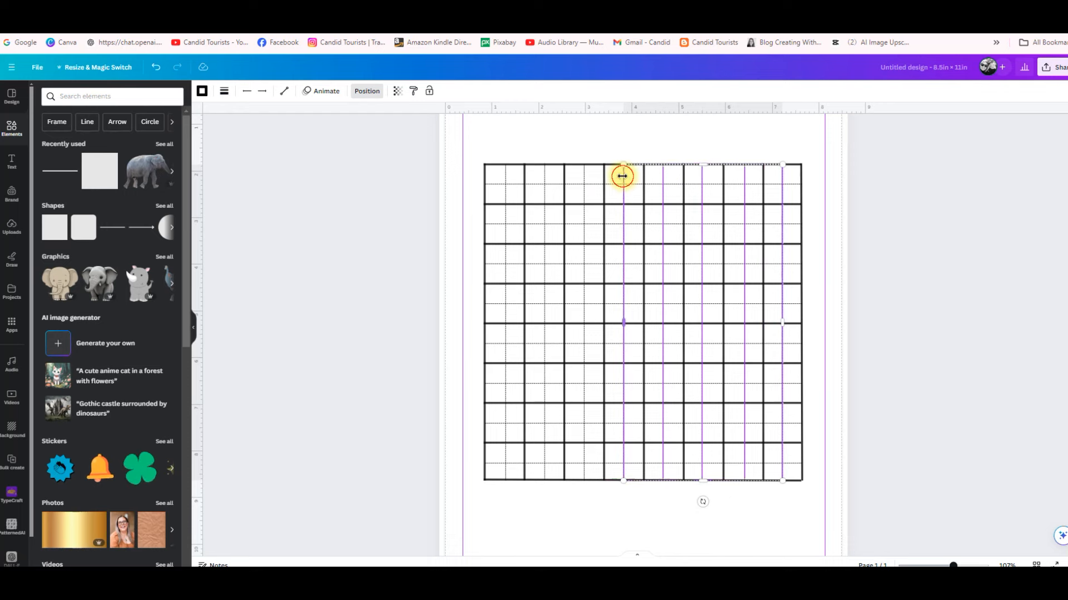
shift+click(584, 175)
shift+click(544, 175)
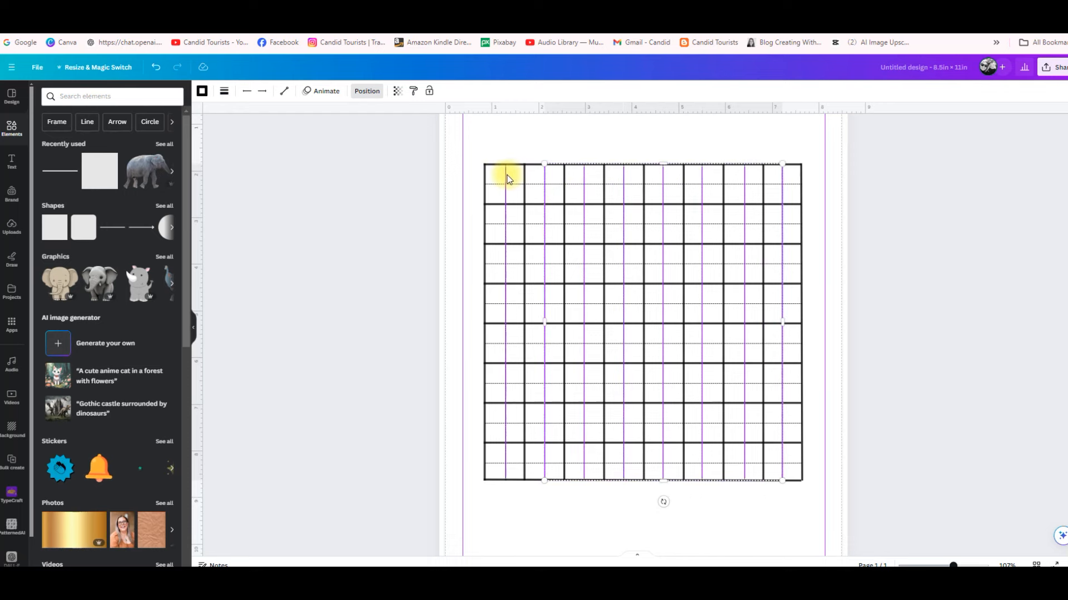
shift+click(506, 178)
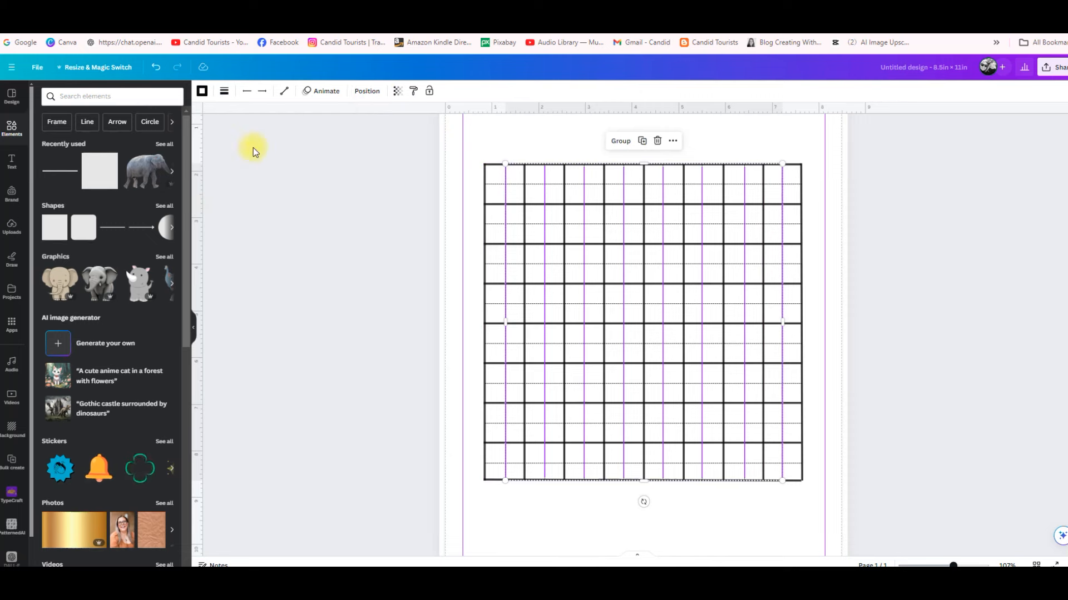
click(363, 93)
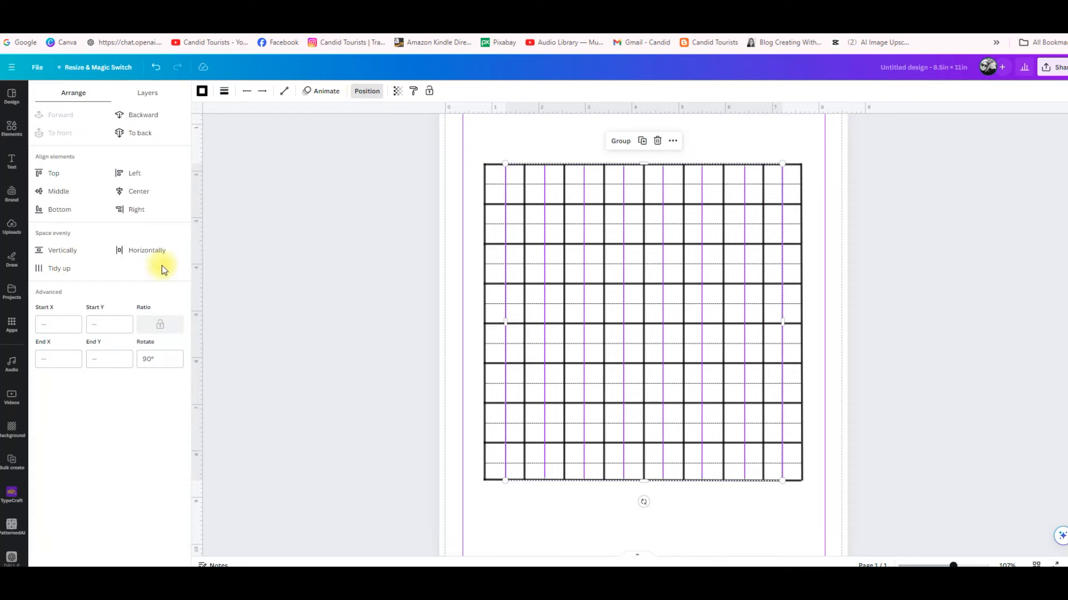
click(70, 271)
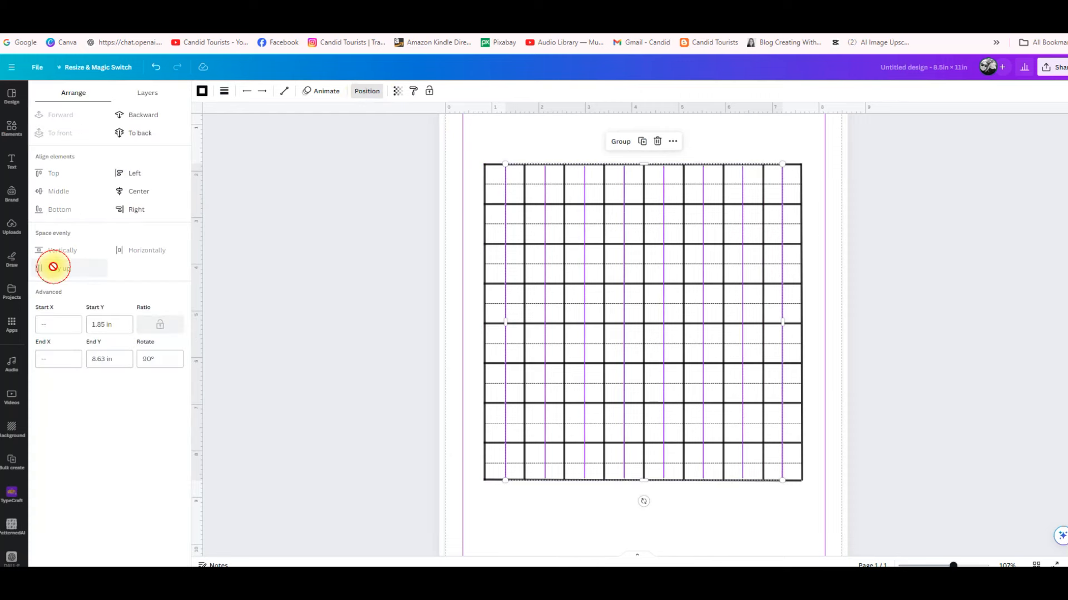
click(584, 512)
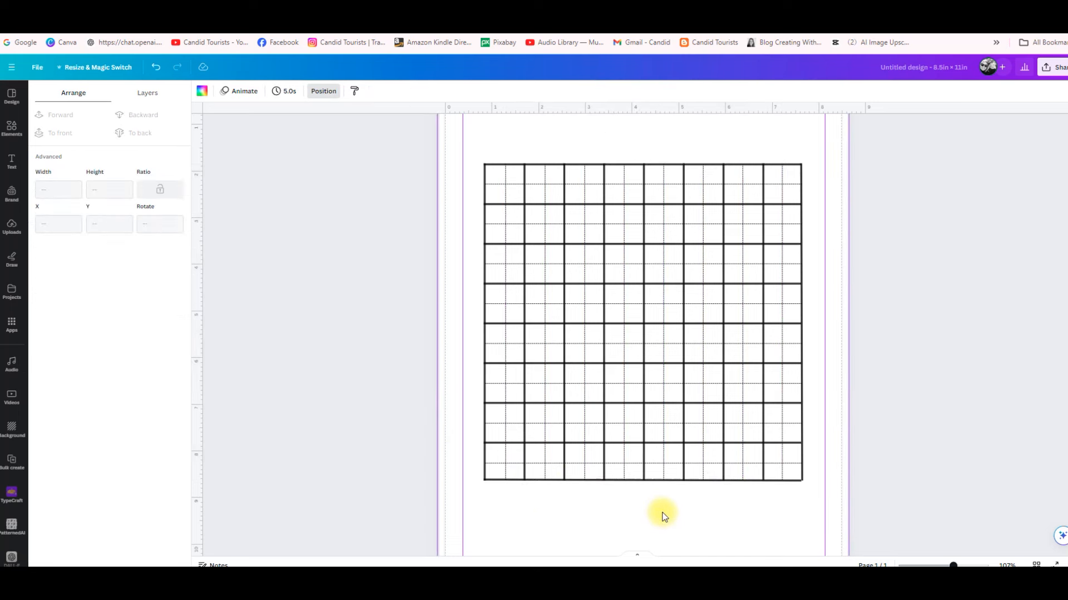
Step: Change the colour of the grouped solid vertical grid lines from black to a solid medium-light grey
click(497, 166)
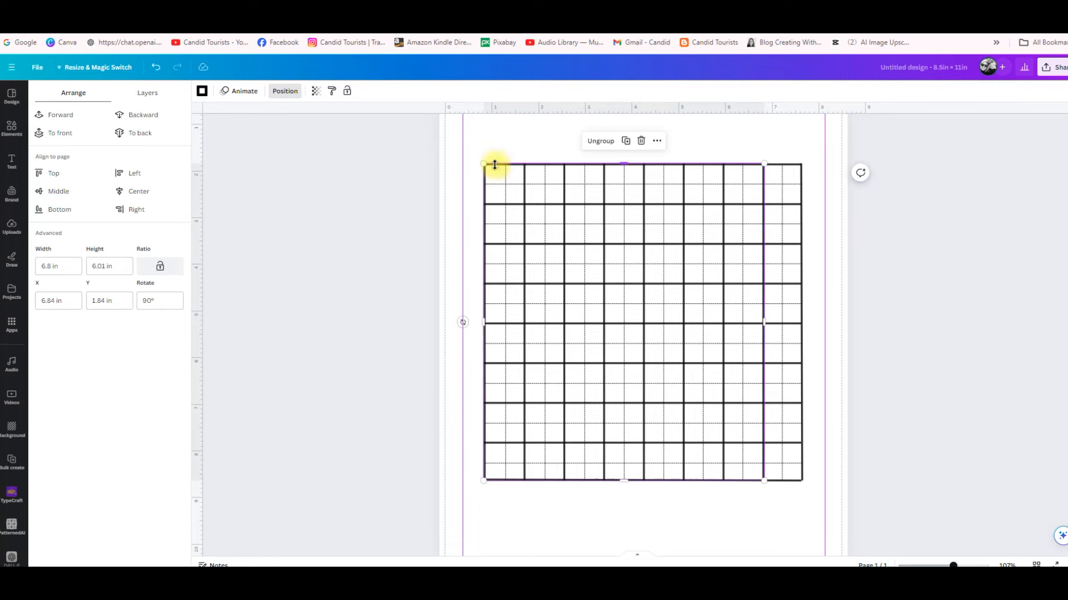
click(201, 91)
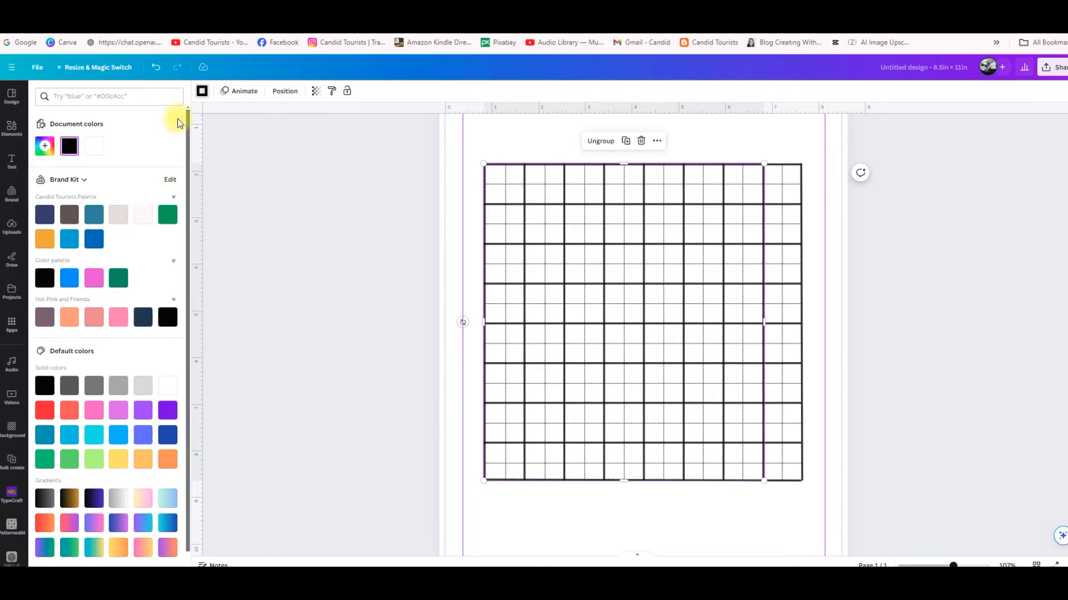
click(120, 388)
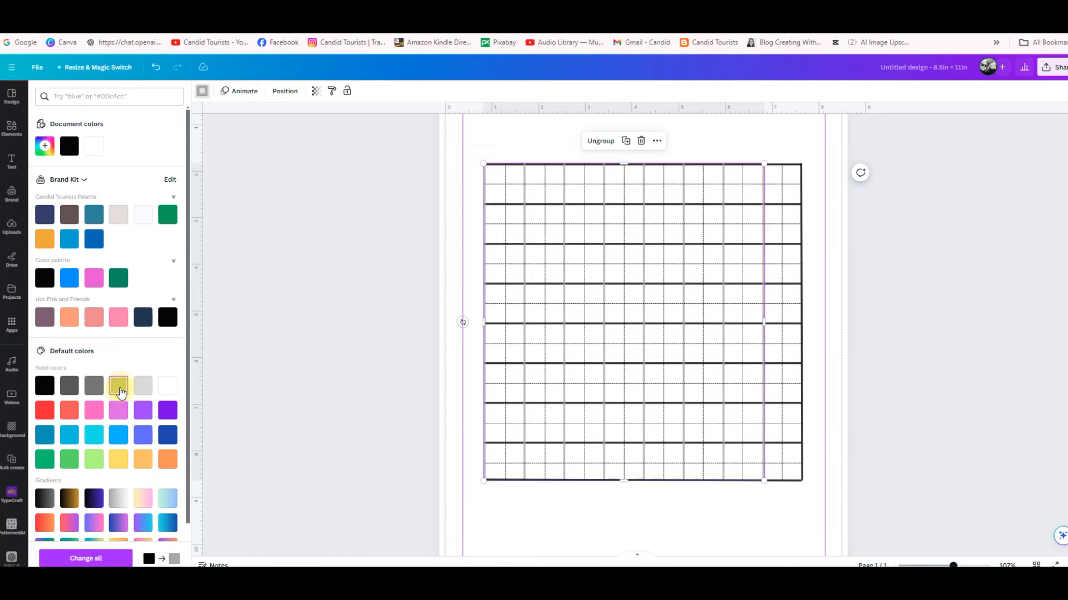
click(508, 529)
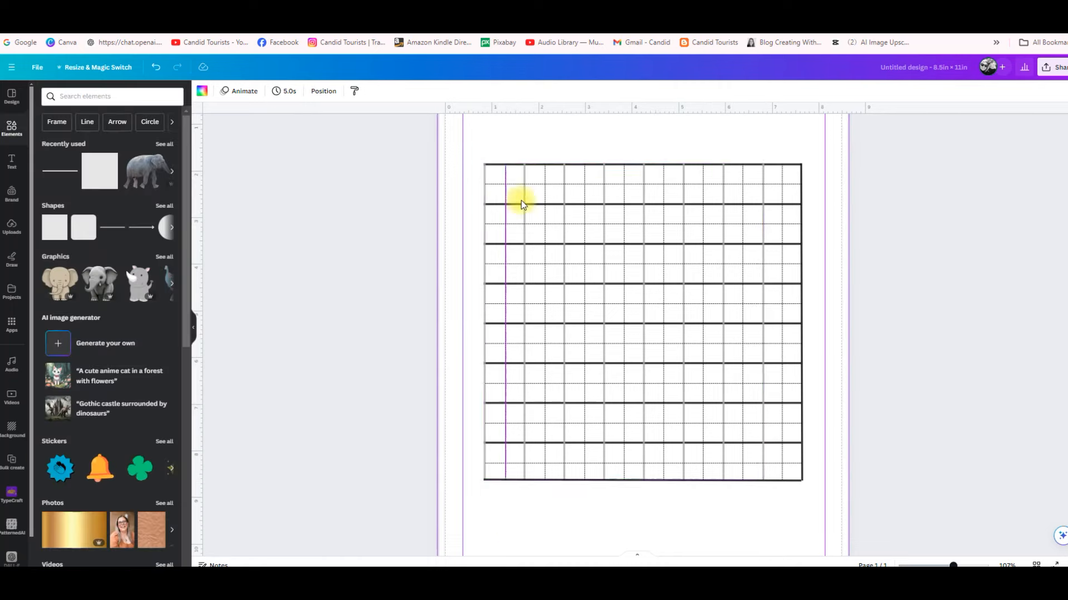
Step: Select the whole grid with its dashed lines and set the transparency to 60
click(613, 167)
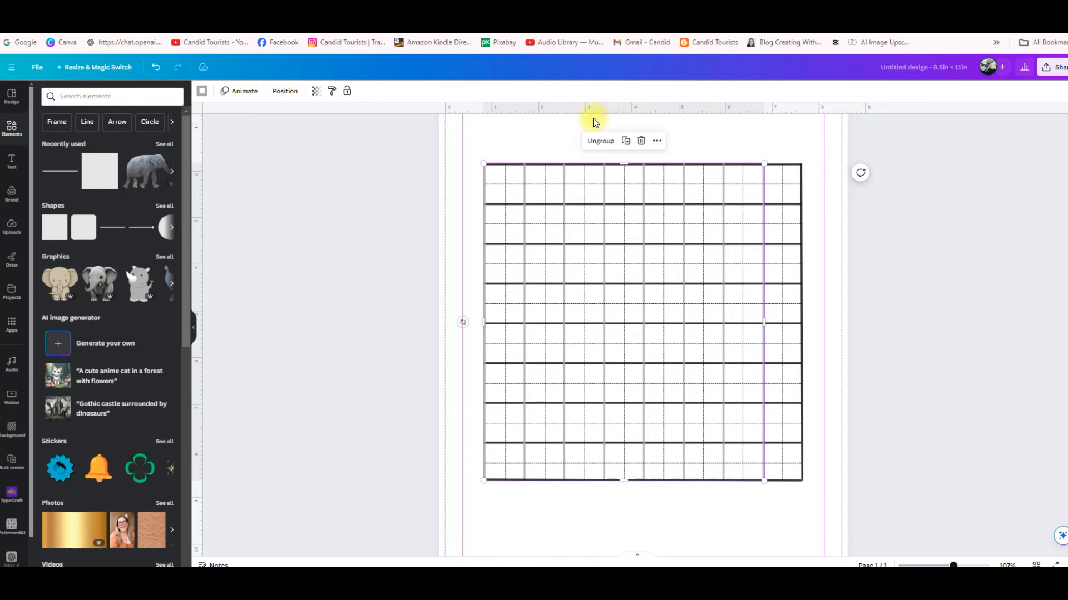
click(450, 139)
drag(477, 129, 819, 530)
click(315, 98)
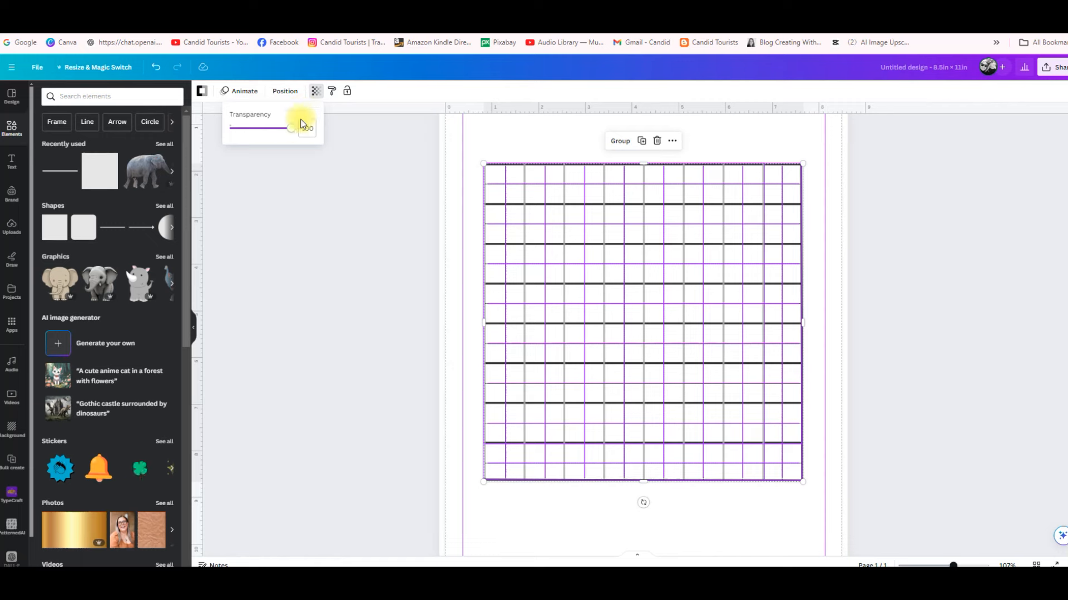
drag(291, 129, 275, 129)
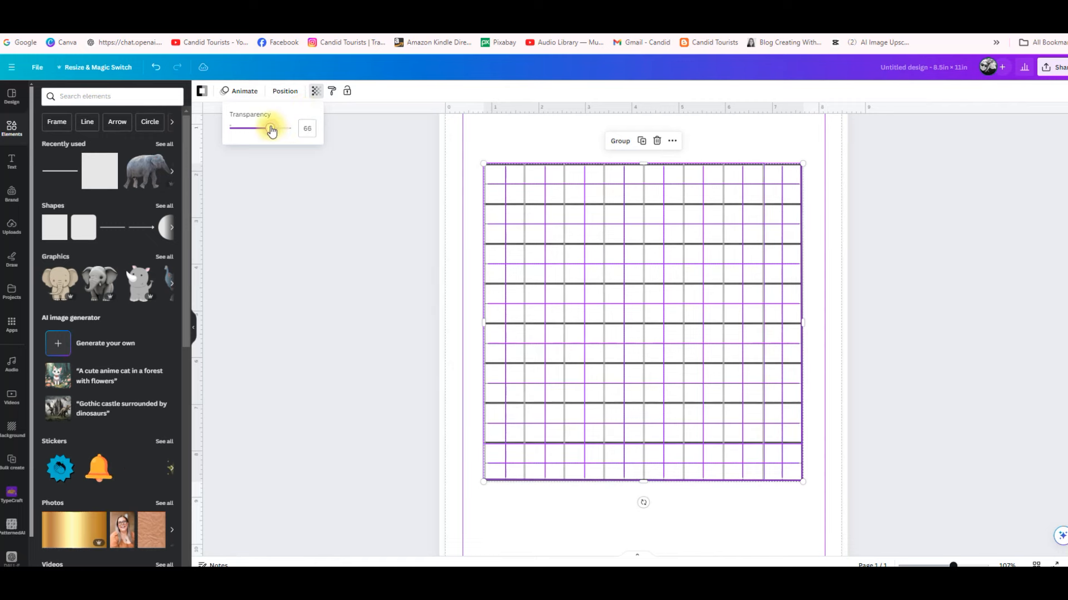
double_click(308, 128)
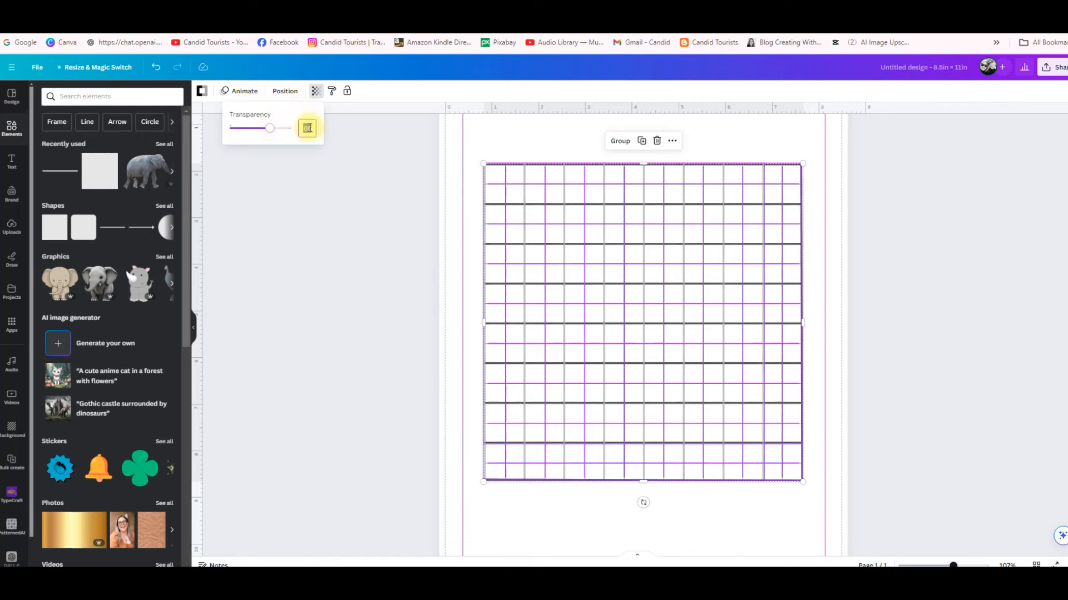
key(Return)
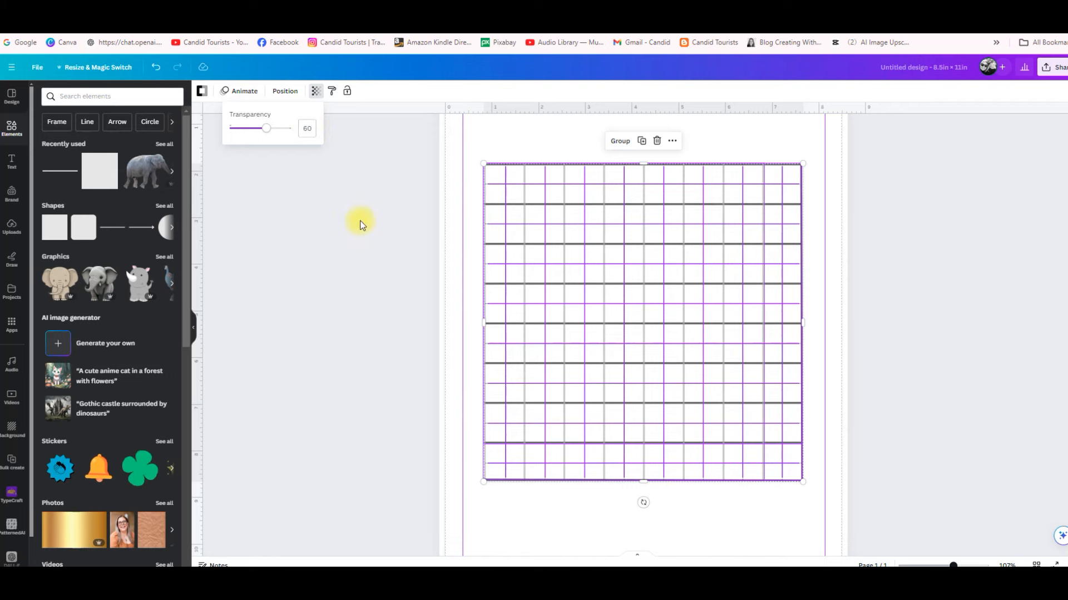
click(652, 530)
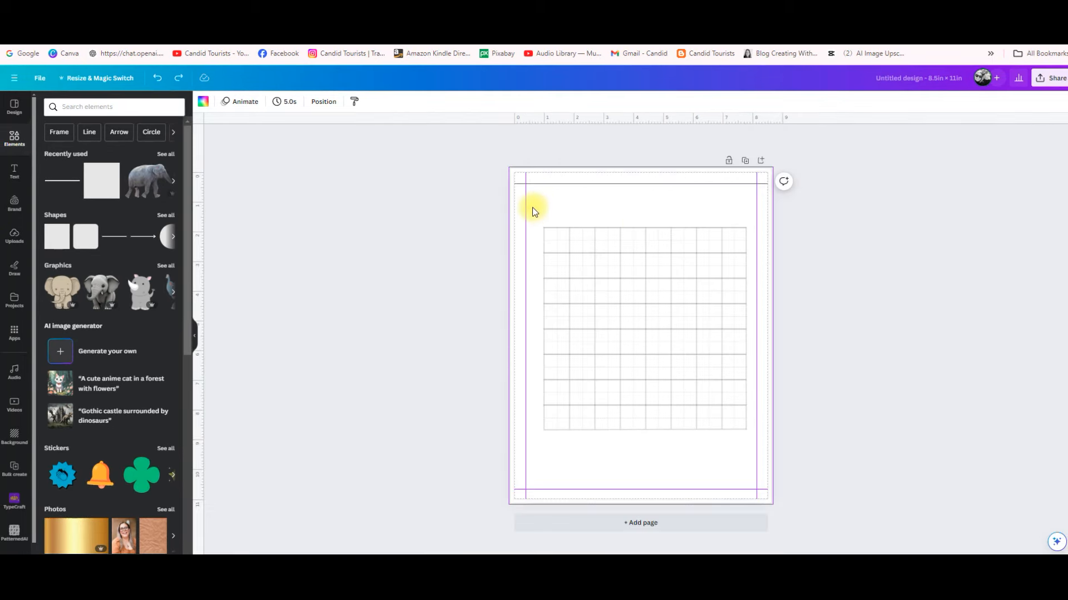
Step: Group all the grid lines into one object and move it slightly down the page
drag(532, 208, 752, 453)
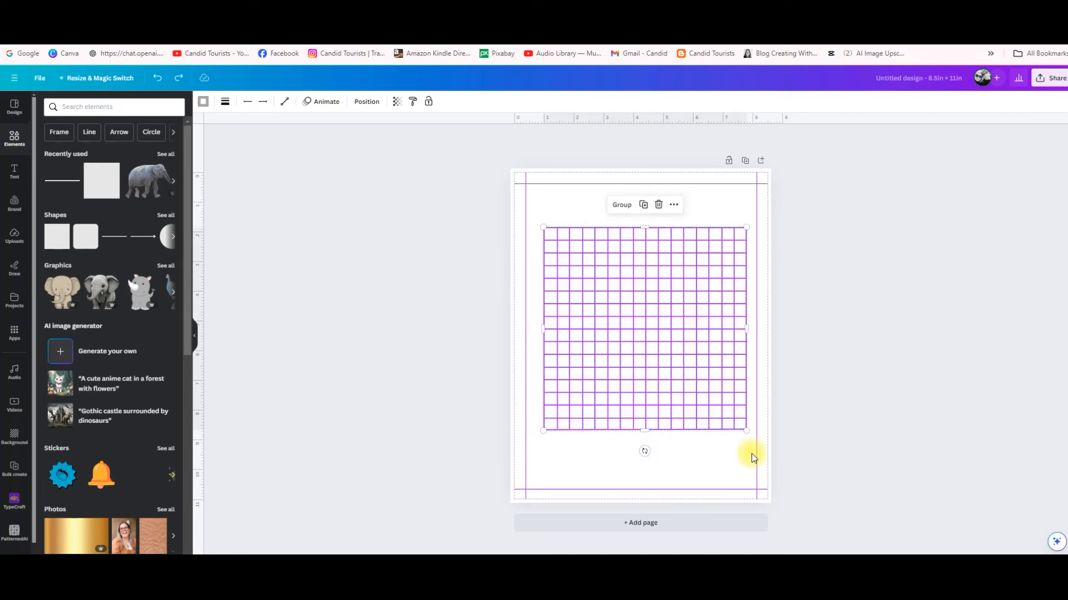
click(621, 205)
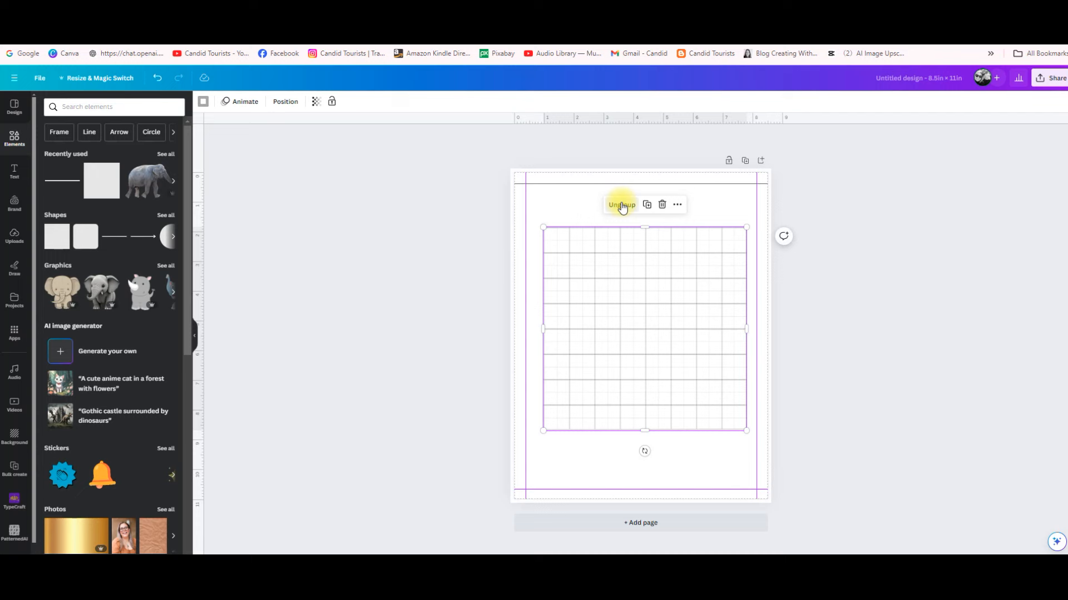
click(578, 207)
drag(621, 263, 622, 267)
click(584, 209)
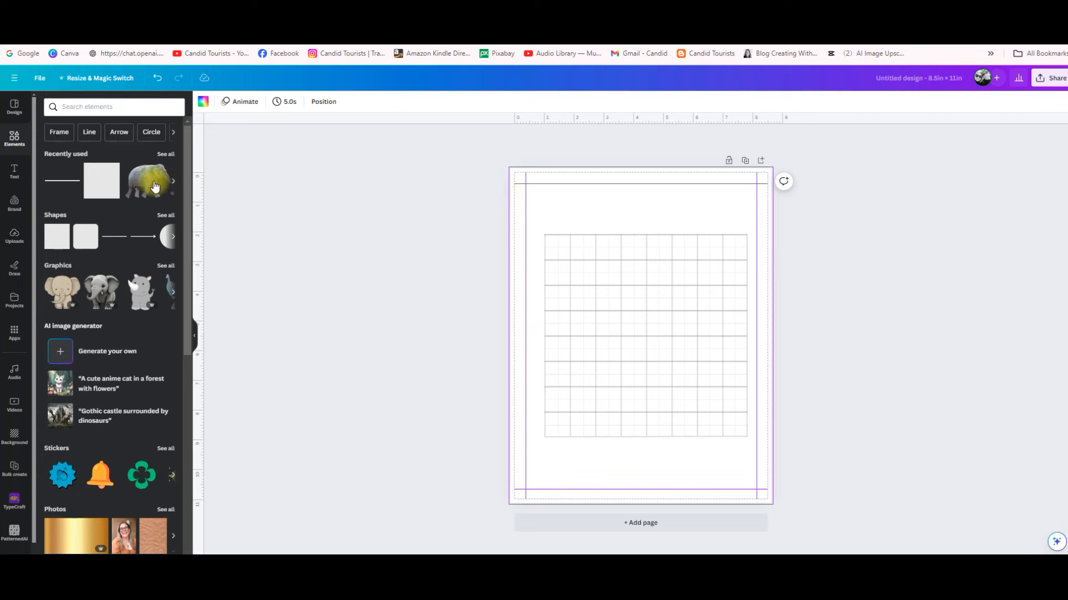
Step: Add a subheading text reading "A" and place it just above the grid's first column
click(14, 168)
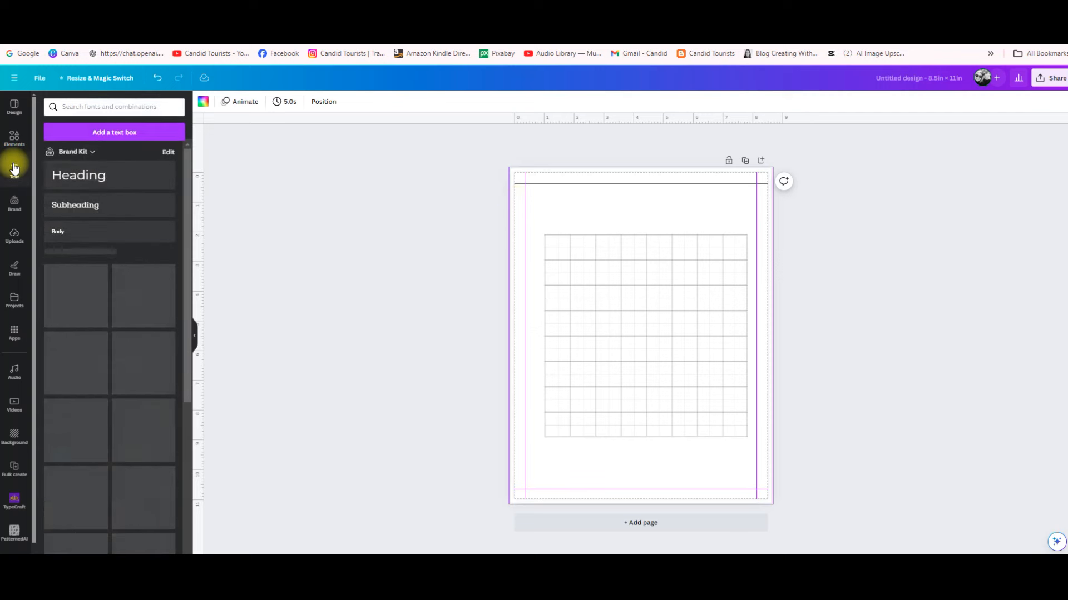
click(91, 205)
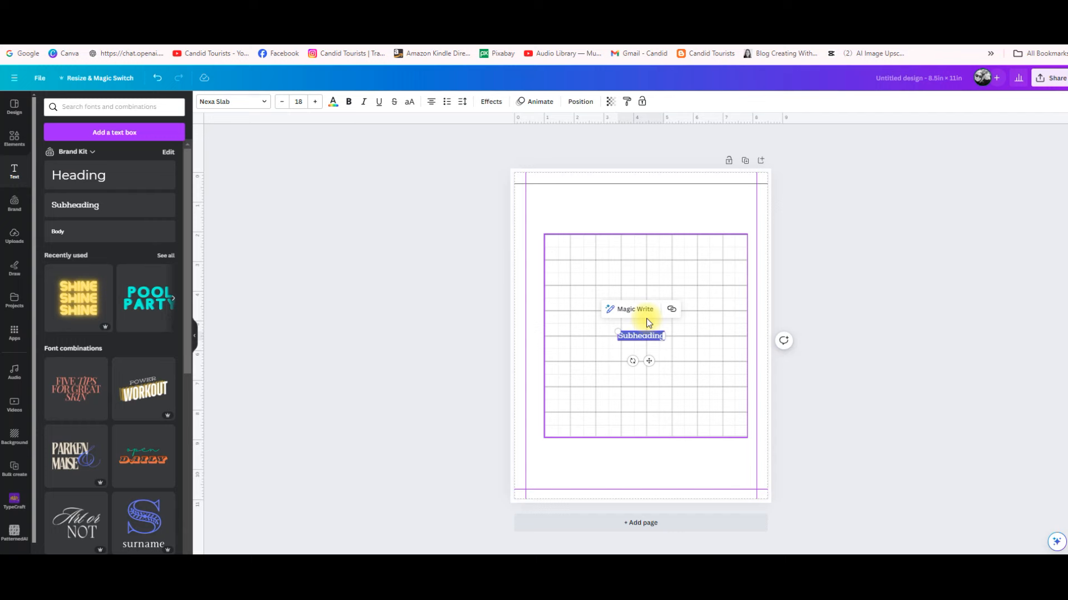
text(A)
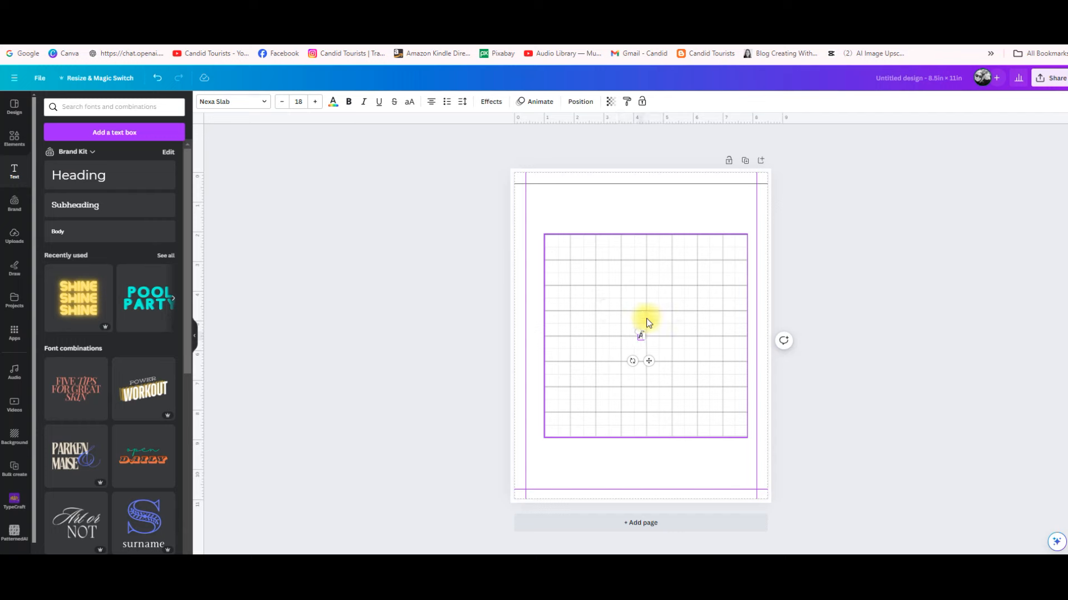
click(643, 458)
drag(641, 338, 558, 231)
click(619, 229)
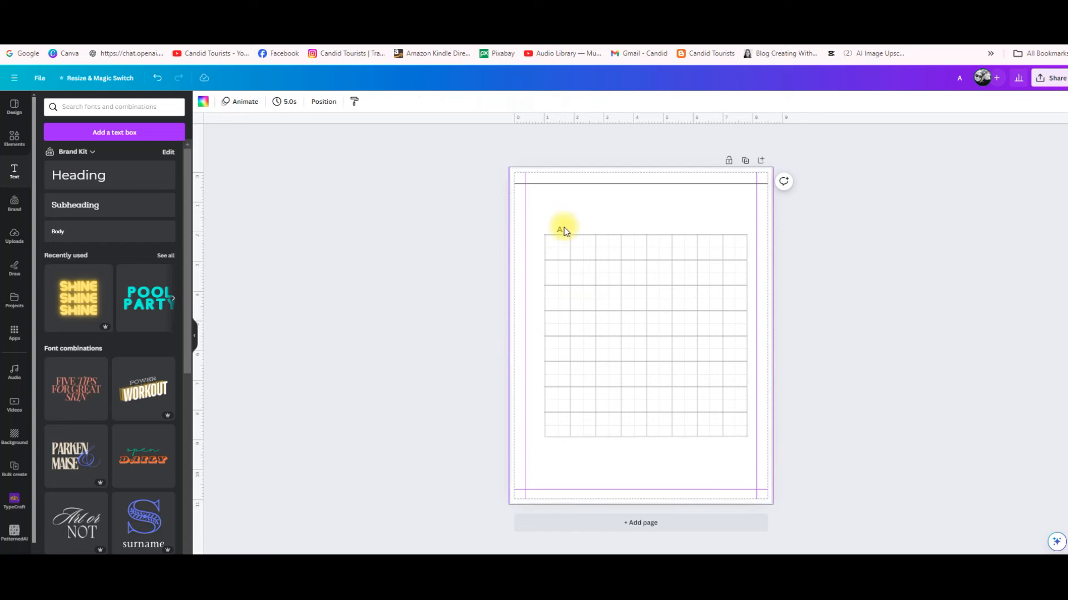
Step: Duplicate the column letter above the second and third columns and change the copies to B and C
click(562, 232)
key(ctrl+d)
drag(565, 235, 583, 231)
text(B)
key(Escape)
key(ctrl+d)
drag(588, 232, 610, 232)
double_click(609, 229)
text(C)
click(670, 214)
key(ctrl+v)
click(653, 214)
click(640, 335)
key(Delete)
Step: Place copies of the letter A above the fourth and fifth columns and change them to D and E
click(558, 229)
key(ctrl+d)
drag(567, 231, 638, 237)
double_click(637, 233)
text(D)
click(649, 222)
click(563, 234)
key(ctrl+d)
drag(565, 239, 660, 228)
double_click(660, 228)
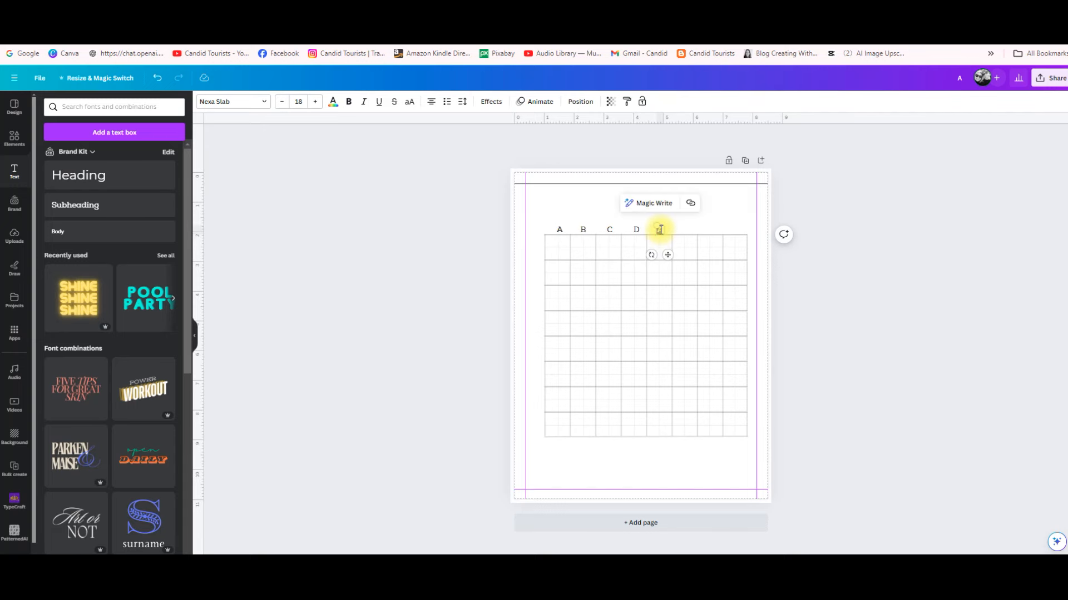
text(E)
click(691, 222)
Step: Place copies of the letter A above the last three columns and change them to F, G and H
click(560, 233)
drag(565, 236, 687, 230)
double_click(687, 231)
text(F)
click(702, 221)
key(ctrl+v)
drag(562, 234, 710, 230)
double_click(709, 230)
text(G)
click(674, 217)
key(ctrl+v)
drag(565, 233, 731, 231)
key(ctrl+h)
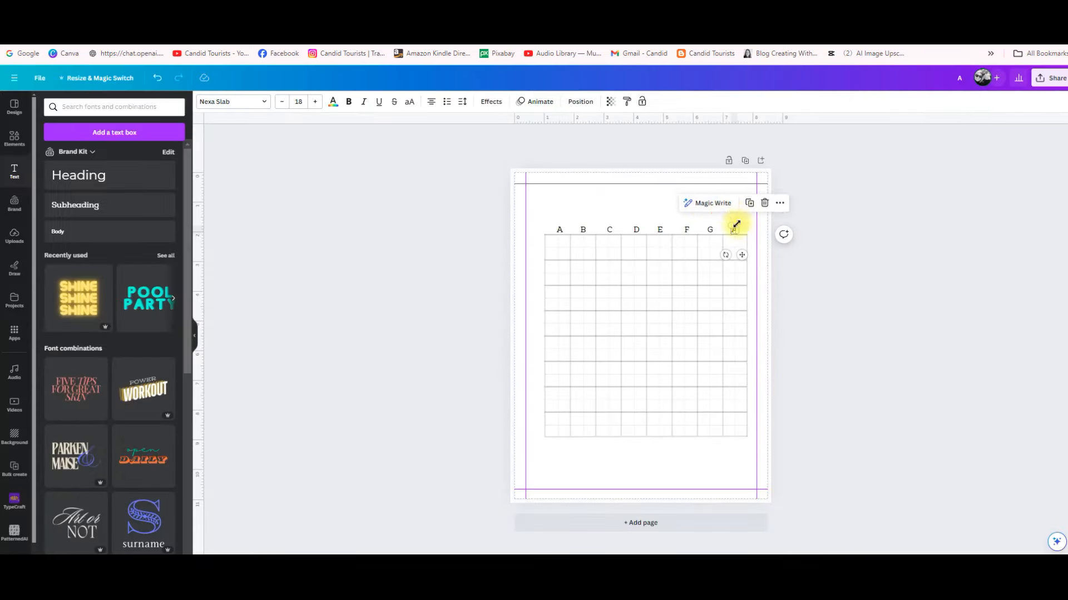
click(763, 333)
click(560, 228)
shift+click(581, 231)
shift+click(609, 229)
shift+click(636, 229)
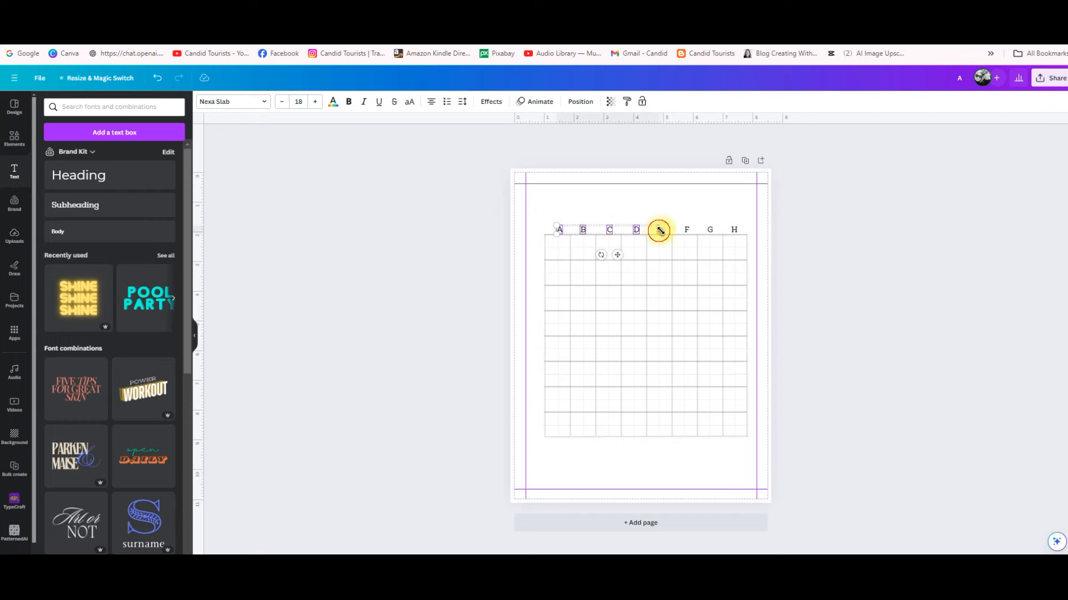
key(ctrl+a)
click(588, 452)
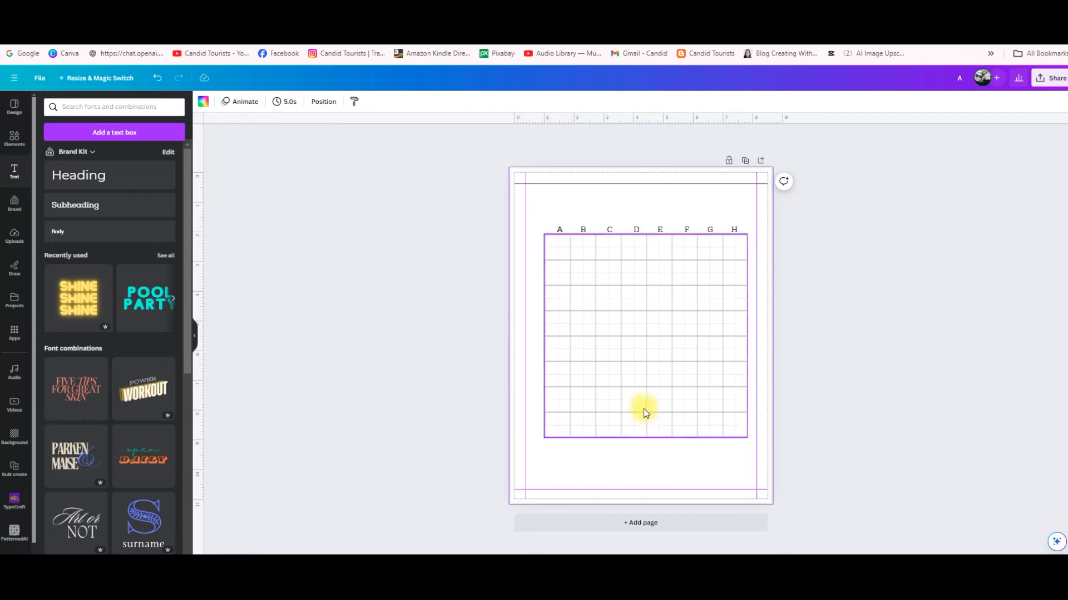
Step: Select all eight column letters from A to H and space them evenly with Tidy up
click(734, 230)
shift+click(710, 230)
shift+click(686, 229)
shift+click(659, 230)
shift+click(636, 229)
shift+click(609, 229)
shift+click(582, 230)
shift+click(559, 230)
click(580, 101)
click(60, 278)
click(354, 316)
click(534, 251)
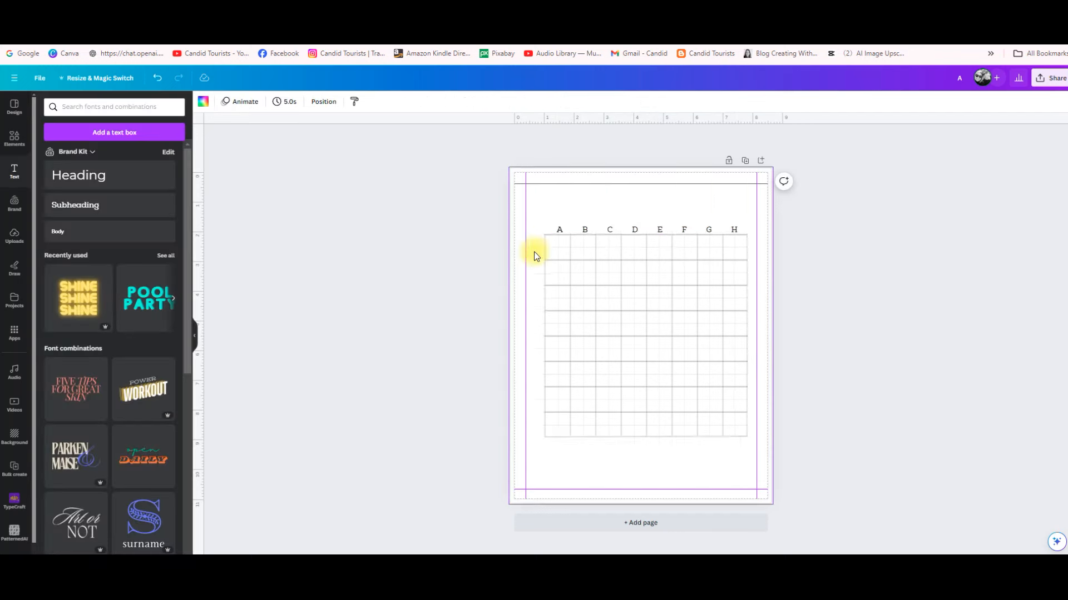
Step: Place copies of the column letter beside the first two grid rows and change them to 1 and 2
click(558, 230)
click(576, 205)
drag(565, 235, 540, 277)
double_click(538, 249)
text(1)
click(532, 308)
key(ctrl+v)
double_click(540, 275)
text(2)
click(536, 305)
Step: Place pasted copies of the label beside the third and fourth rows and change them to 3 and 4
click(563, 236)
key(ctrl+v)
drag(564, 239, 541, 300)
double_click(541, 300)
text(3)
click(620, 467)
click(563, 235)
key(ctrl+v)
drag(564, 236, 541, 352)
double_click(541, 325)
text(4)
click(596, 443)
Step: Label the fifth and sixth rows of the grid with the numbers 5 and 6
click(534, 334)
double_click(542, 352)
text(5)
click(588, 455)
key(ctrl+v)
drag(567, 241, 542, 371)
double_click(542, 371)
text(6)
click(579, 460)
Step: Paste two more labels beside the last two rows and change them to 7 and 8
click(563, 234)
key(ctrl+v)
drag(565, 233, 541, 397)
double_click(541, 397)
text(7)
click(573, 465)
key(ctrl+v)
drag(563, 233, 540, 425)
double_click(541, 427)
text(8)
click(603, 470)
click(541, 426)
click(565, 449)
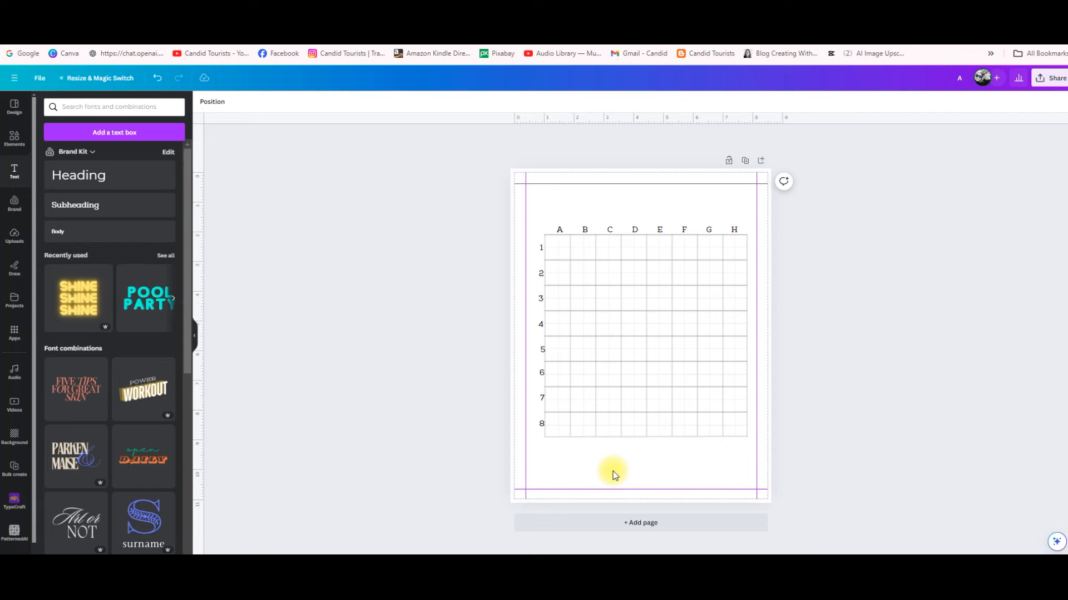
Step: Select the whole grid with its letters and numbers and shift it slightly to centre it on the page
click(653, 269)
click(548, 210)
drag(528, 200, 755, 478)
click(649, 203)
drag(614, 271, 610, 269)
click(565, 198)
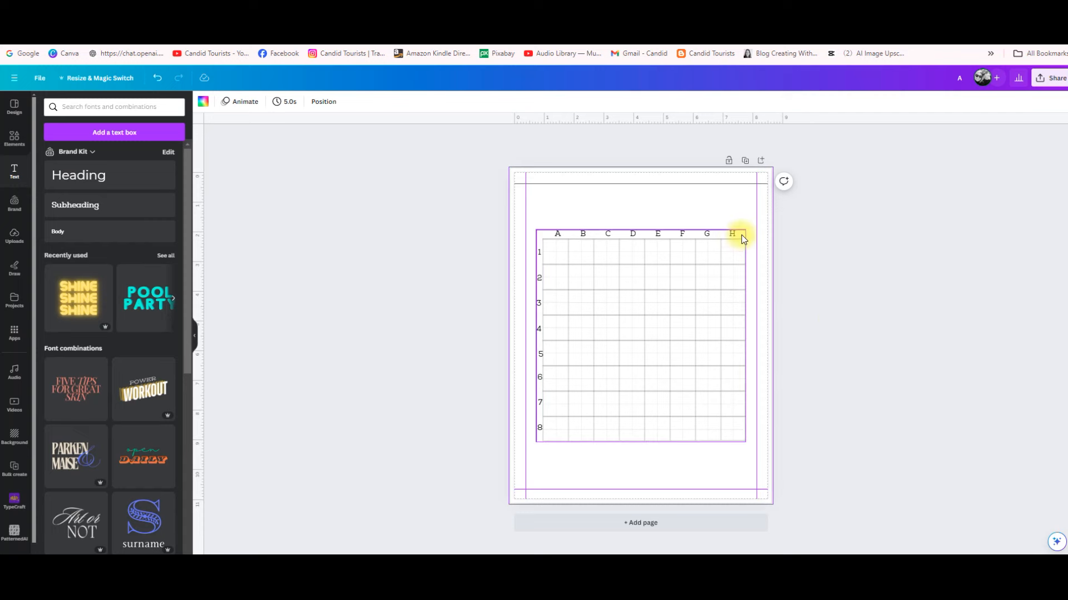
Step: Search the elements for "banner" and show all the graphics results
click(15, 139)
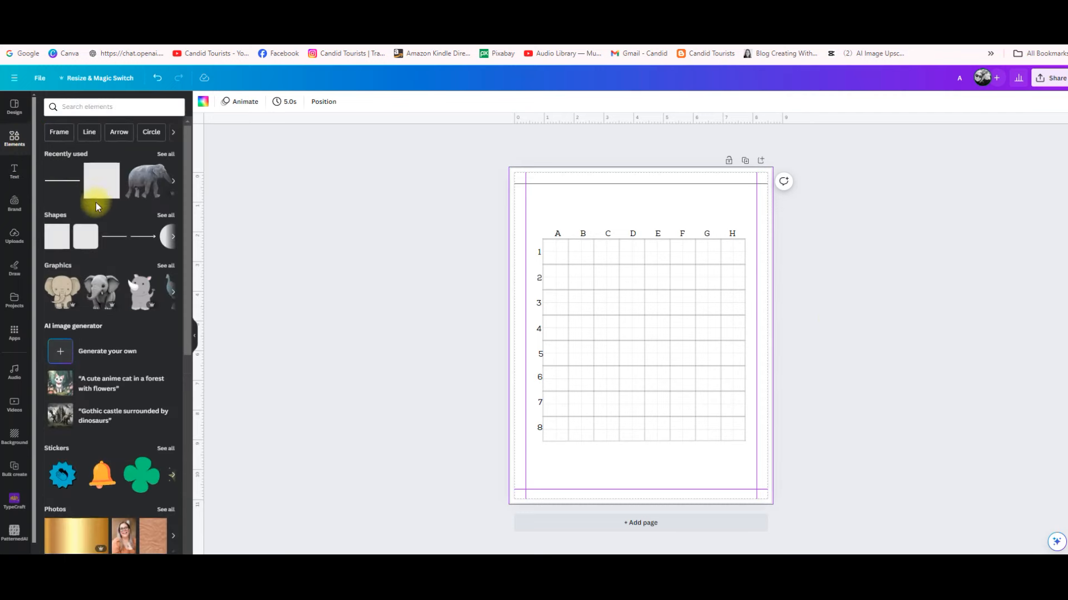
click(91, 107)
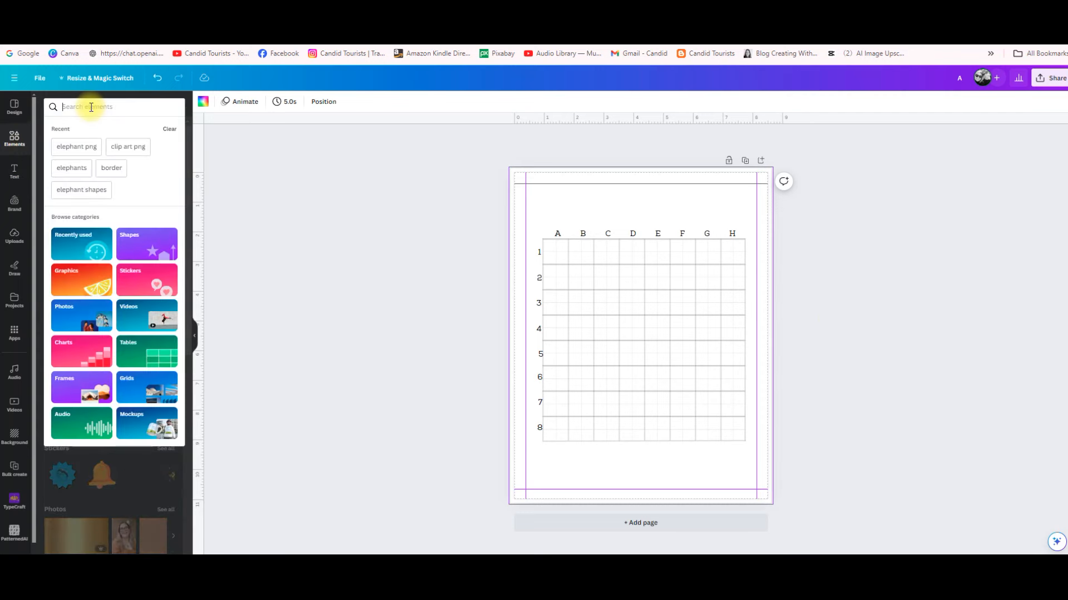
text(banner)
key(Return)
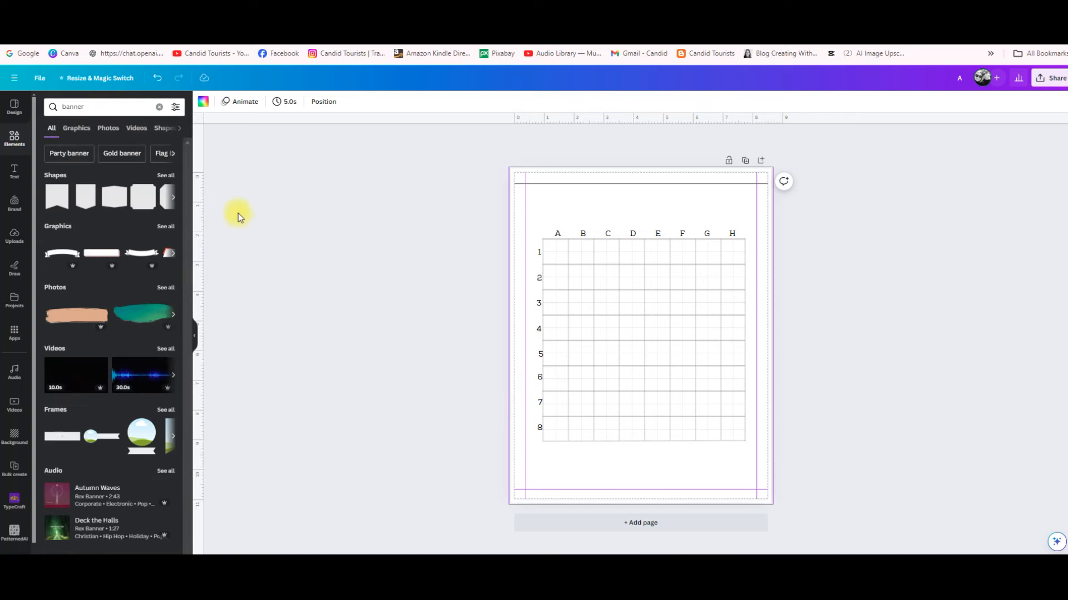
click(168, 226)
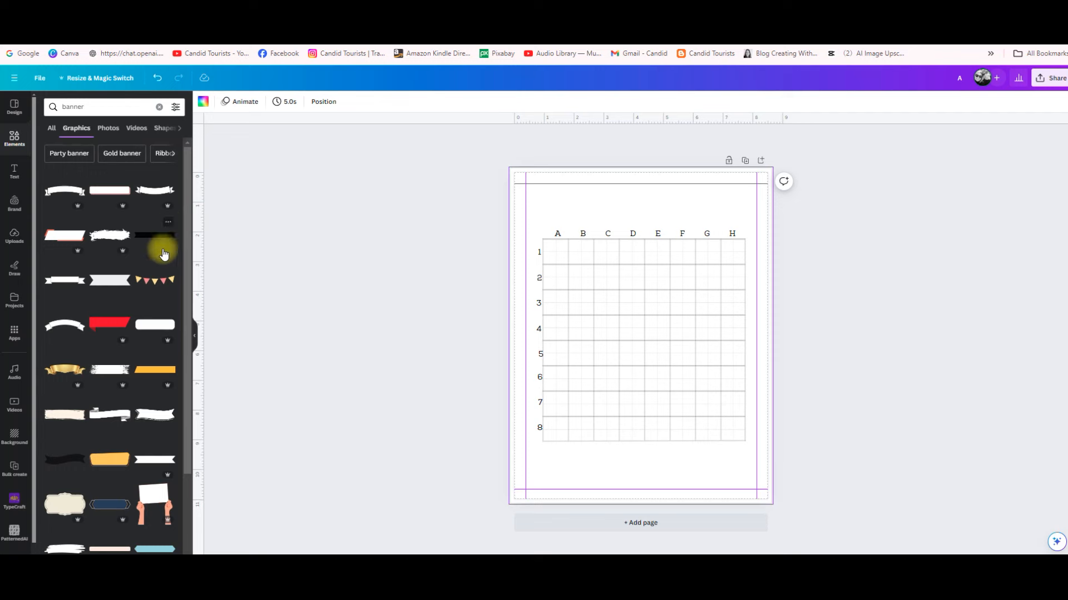
Step: Add the white rounded banner with a soft shadow, shrink it and centre it above the grid
click(151, 324)
drag(592, 344, 610, 238)
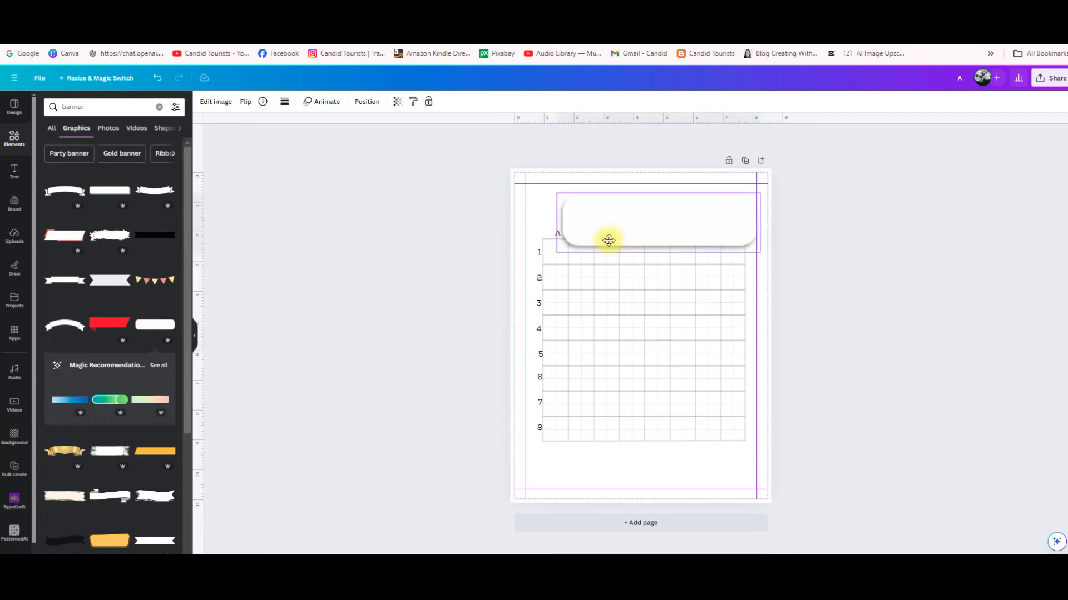
drag(750, 241, 668, 206)
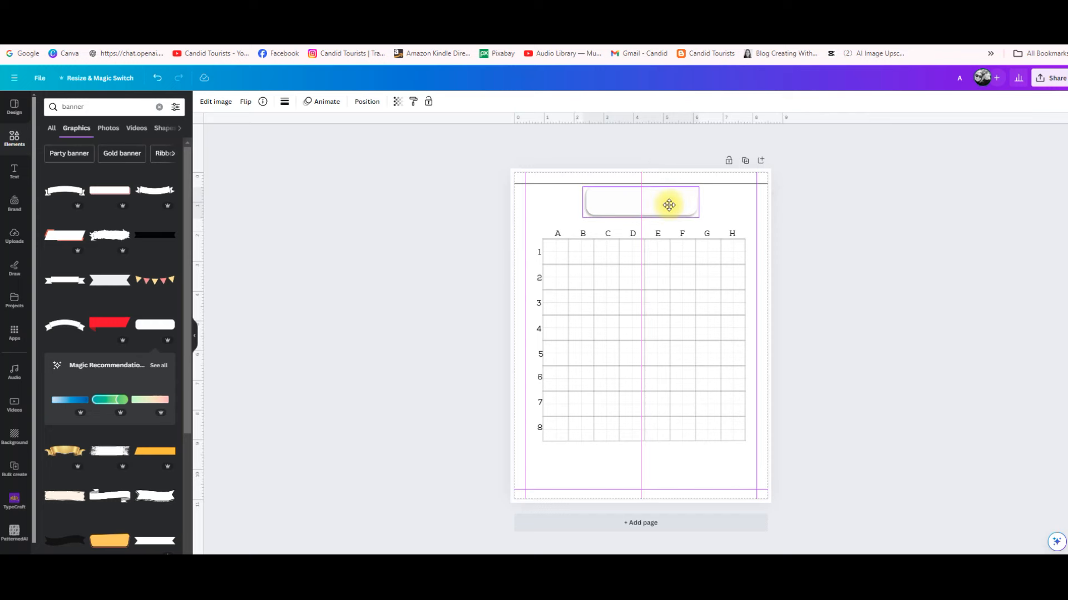
click(716, 207)
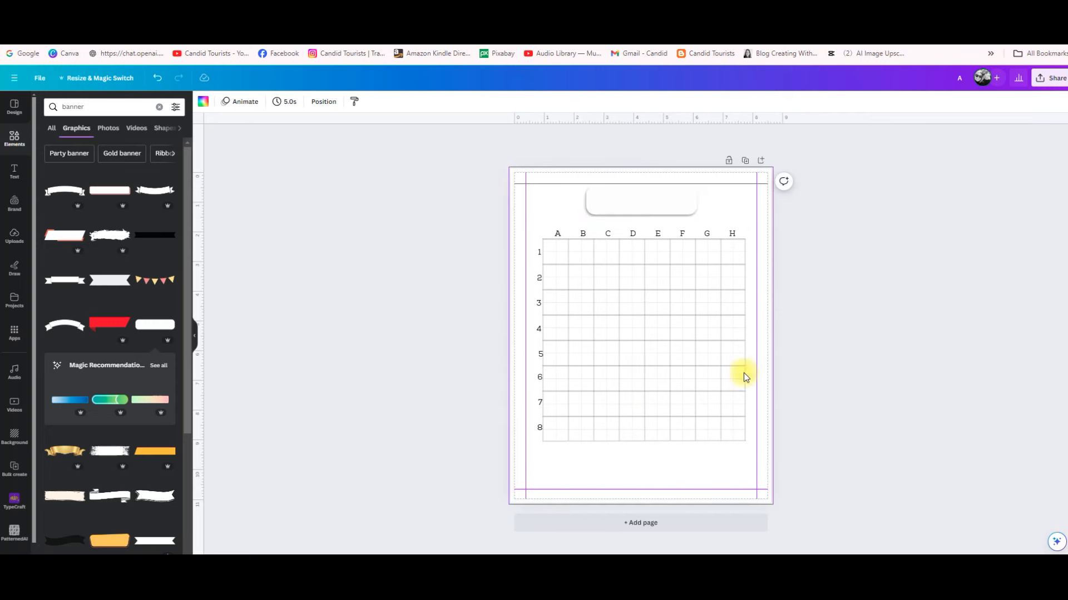
Step: Move the labelled grid and the banner slightly lower on the page
drag(533, 215, 745, 465)
drag(722, 427, 723, 430)
click(903, 401)
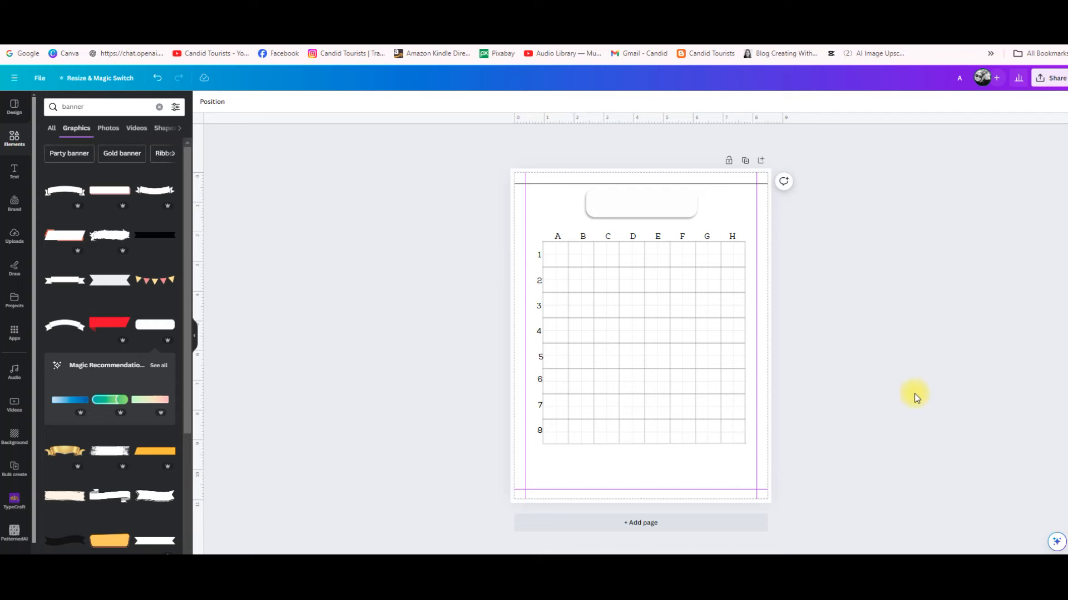
drag(567, 258, 567, 264)
click(624, 208)
drag(624, 208, 625, 210)
click(875, 259)
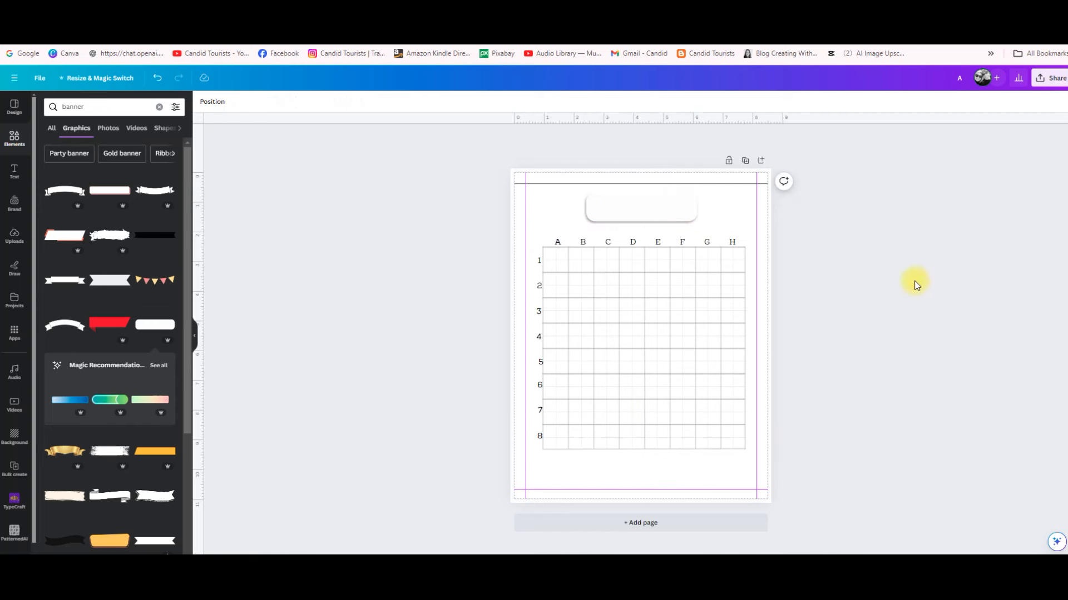
Step: Add a default Heading text and centre it on the banner above the grid
click(15, 171)
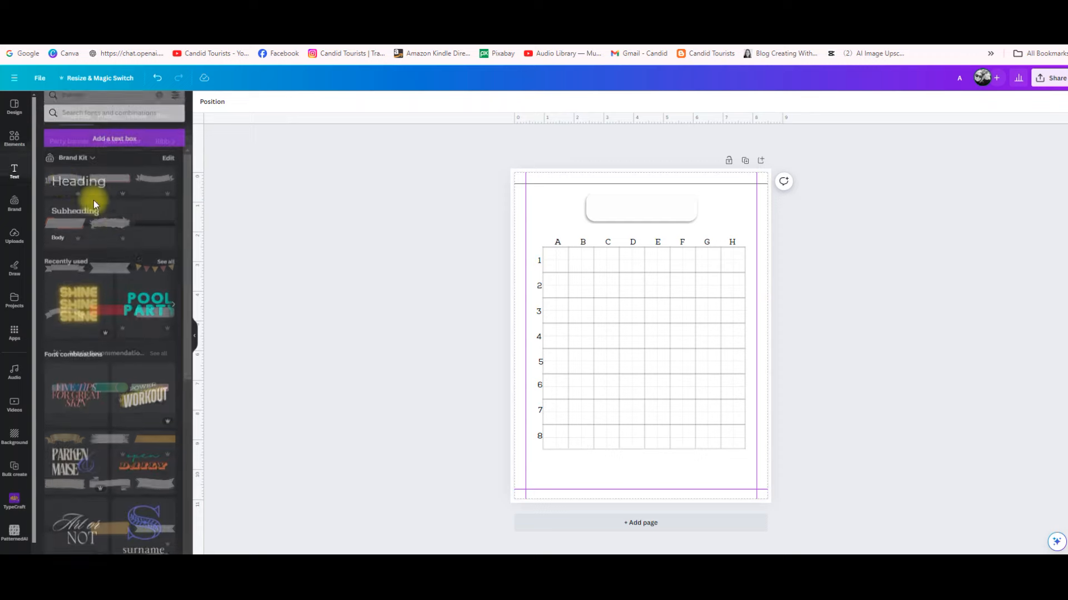
click(99, 178)
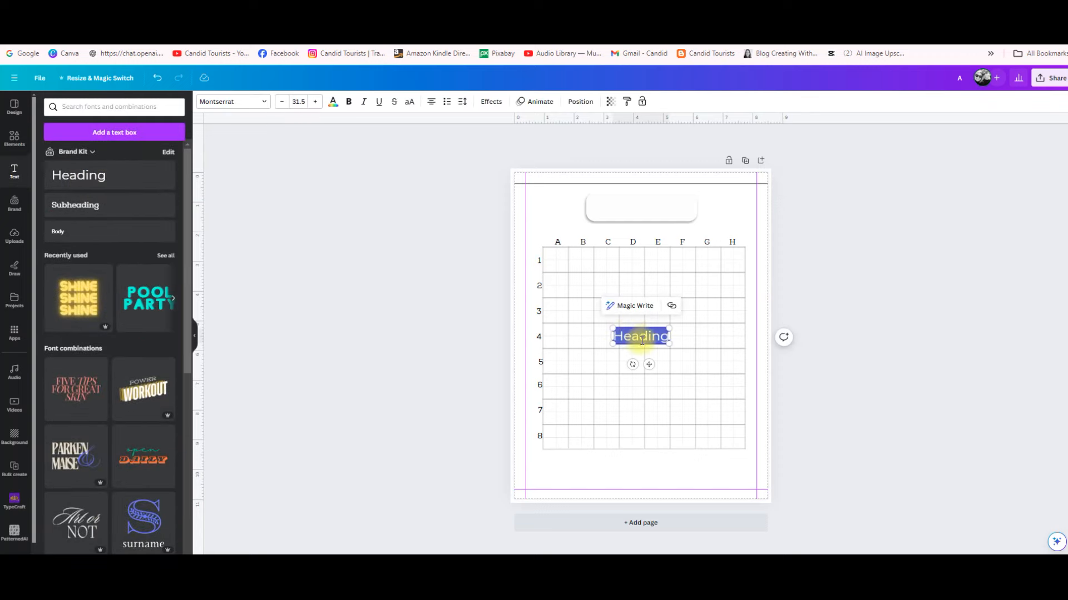
click(864, 346)
drag(652, 334, 681, 206)
click(986, 332)
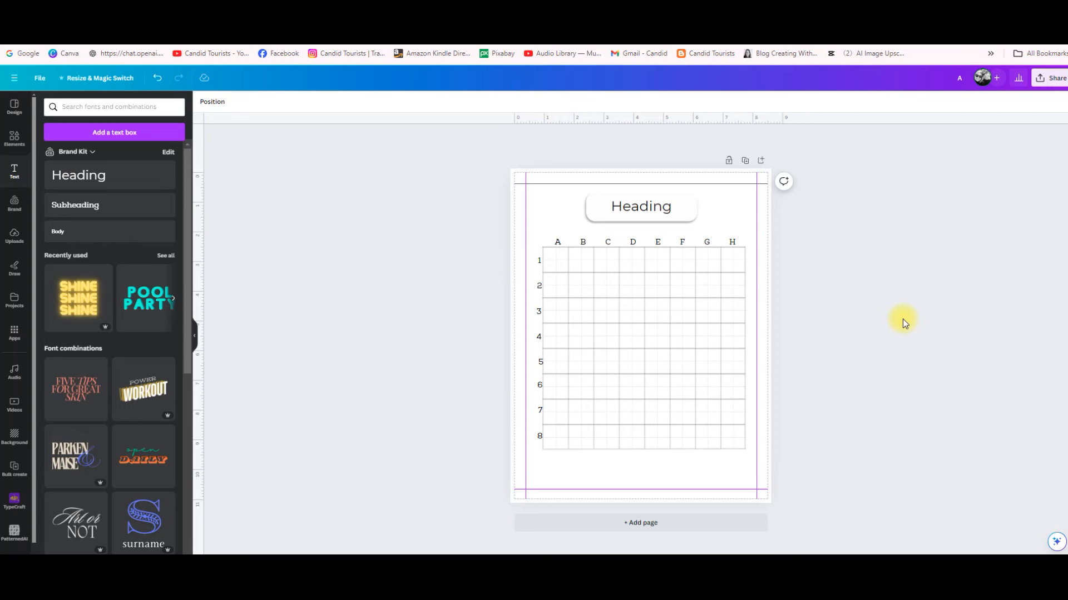
Step: Duplicate the finished grid page as page 2 and return to page 1
click(745, 161)
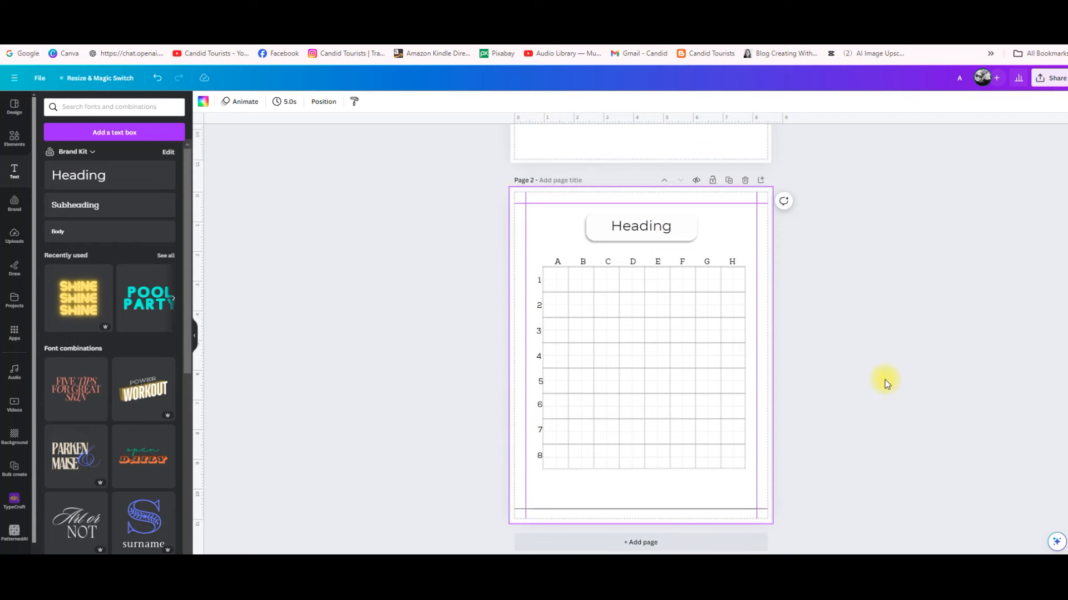
scroll(746, 399, up, 3)
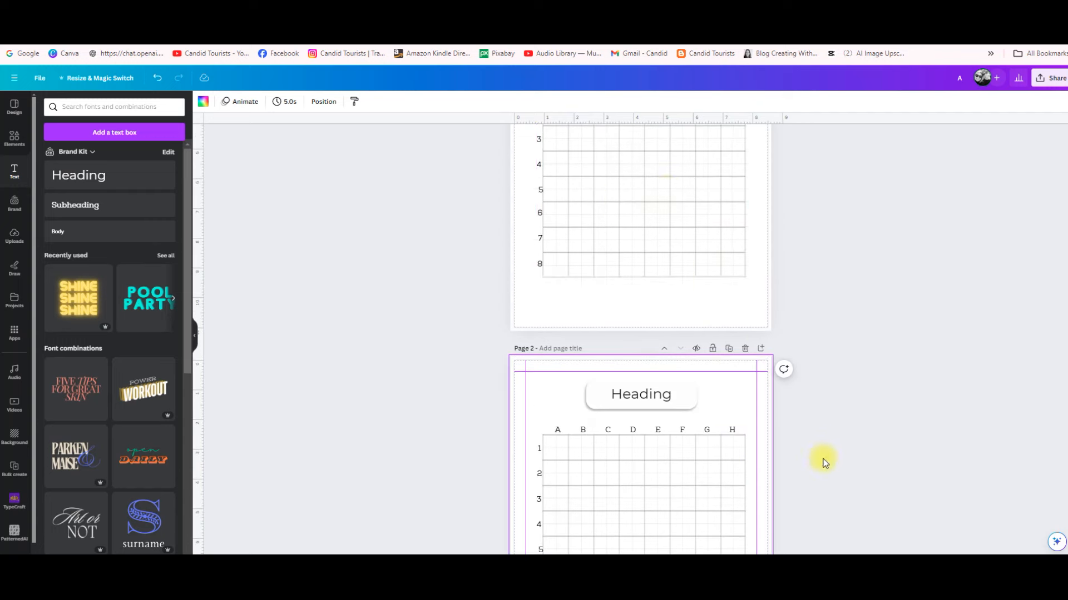
scroll(874, 432, up, 4)
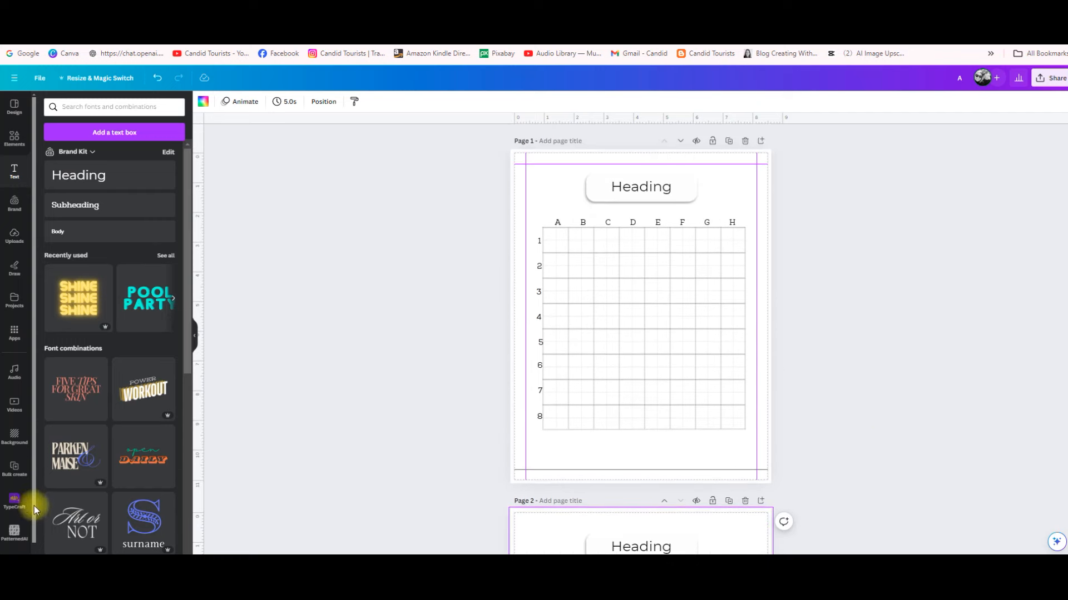
Step: Generate images with the DALL·E app from the prompt "simple line drawing of a car"
scroll(18, 517, down, 1)
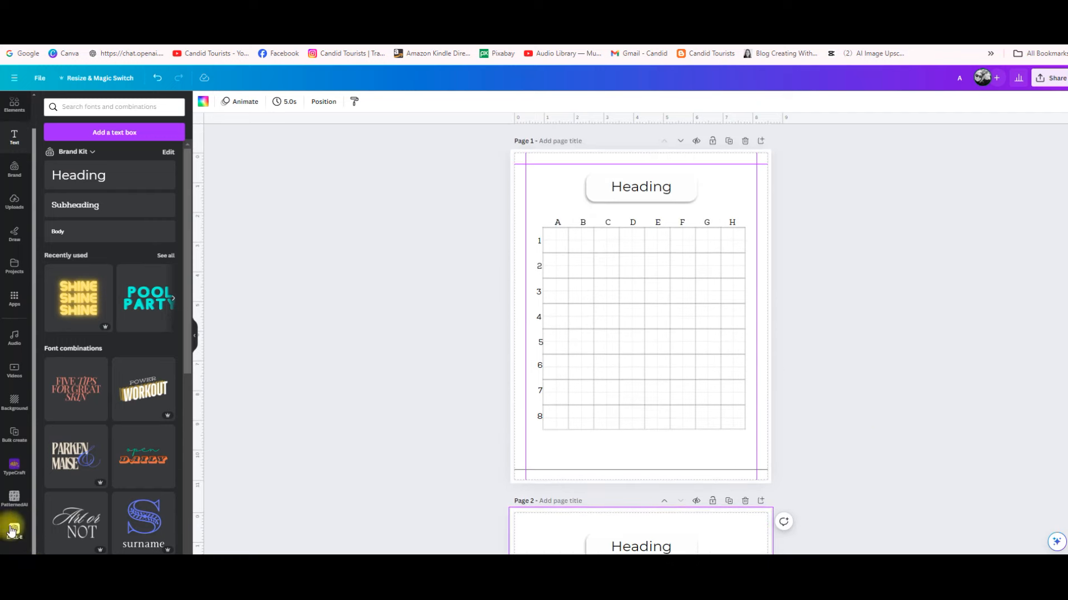
click(15, 535)
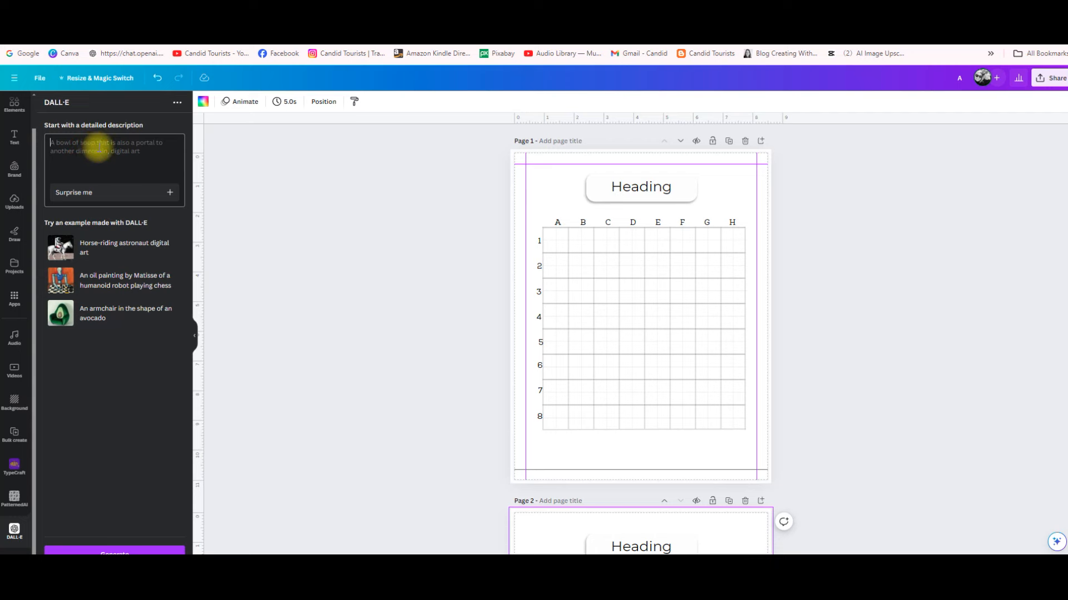
click(98, 148)
text(simple line drawing of a car)
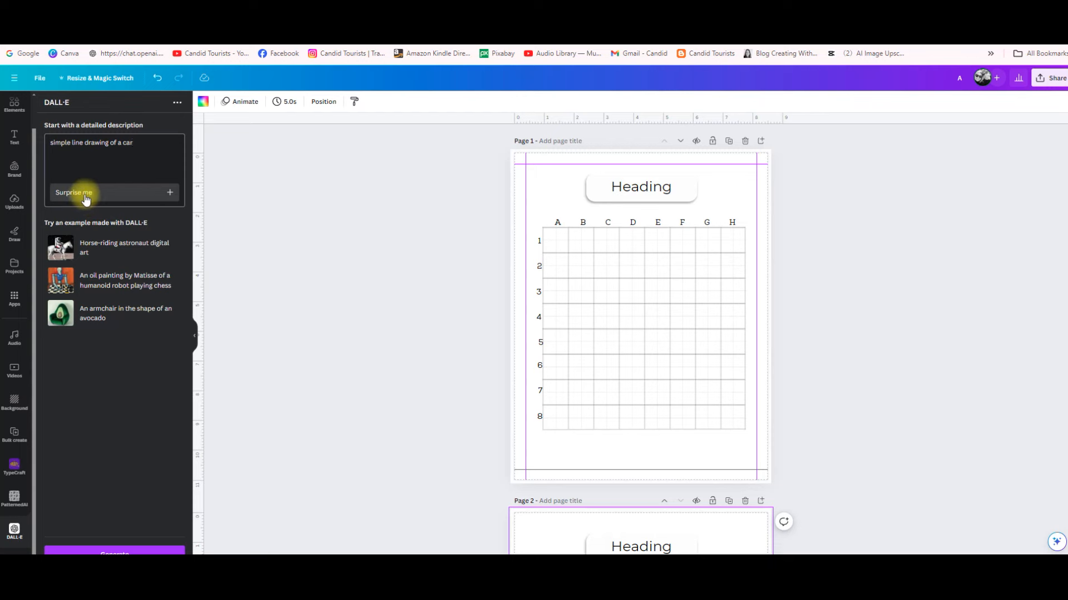
click(127, 551)
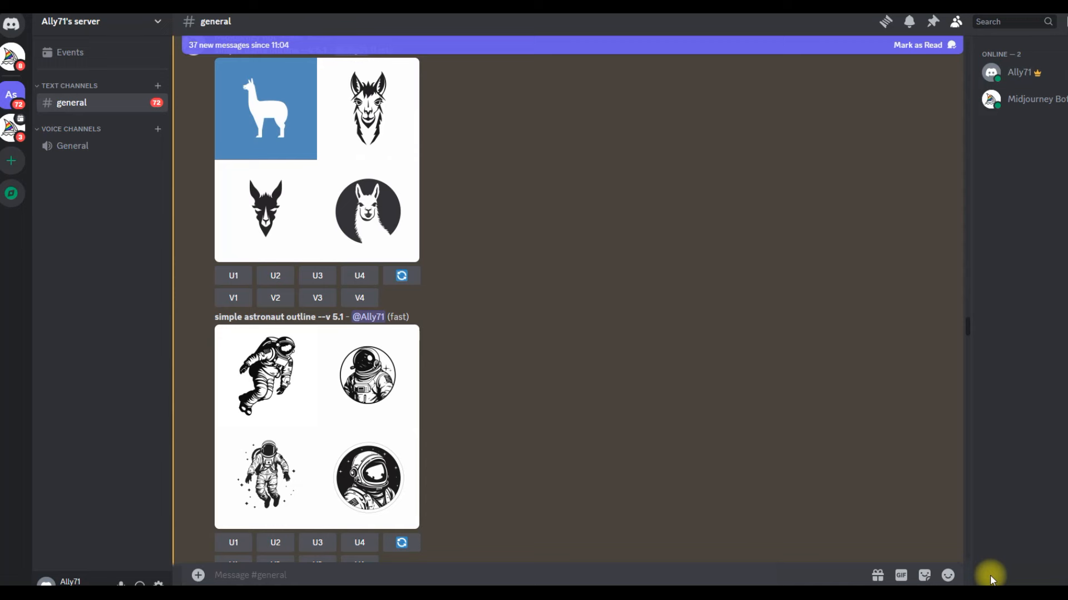
Step: Switch to Discord, browse the Midjourney outline images and view both cute duck coloring page results enlarged
scroll(901, 522, up, 2)
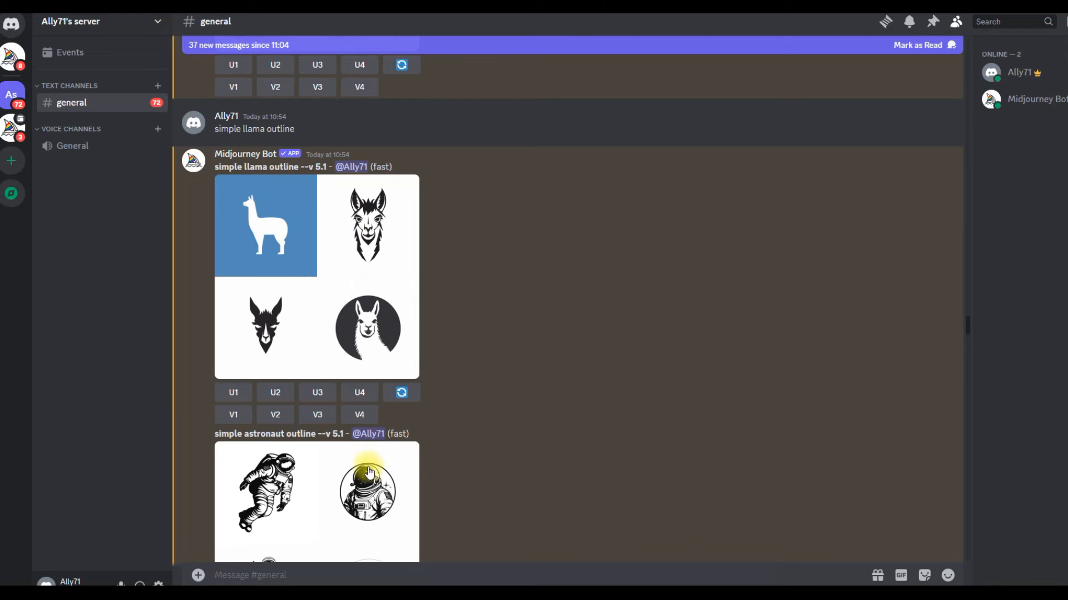
scroll(300, 412, down, 2)
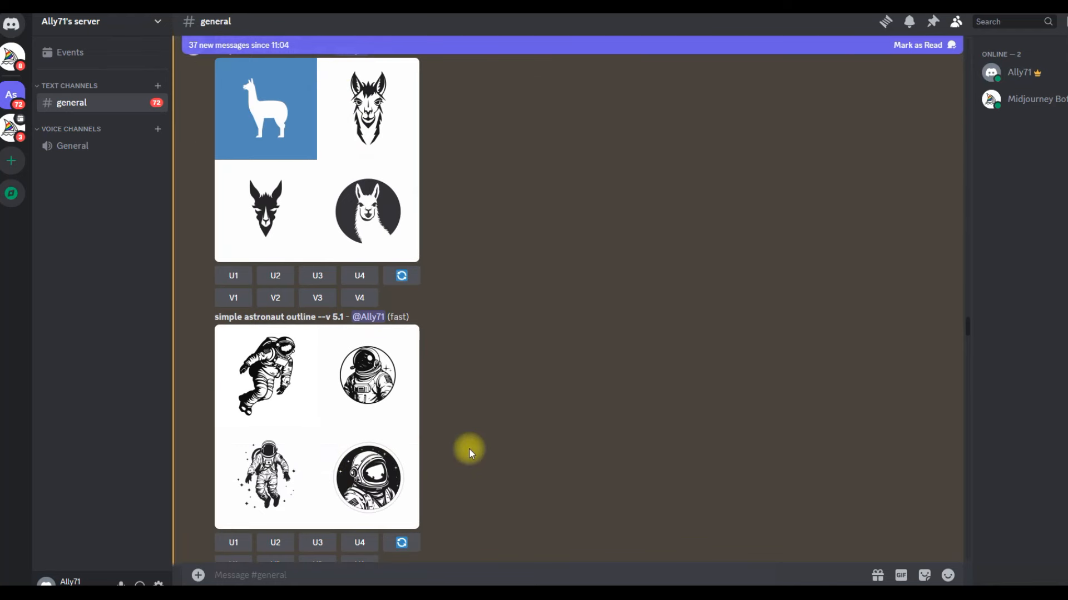
scroll(554, 436, down, 7)
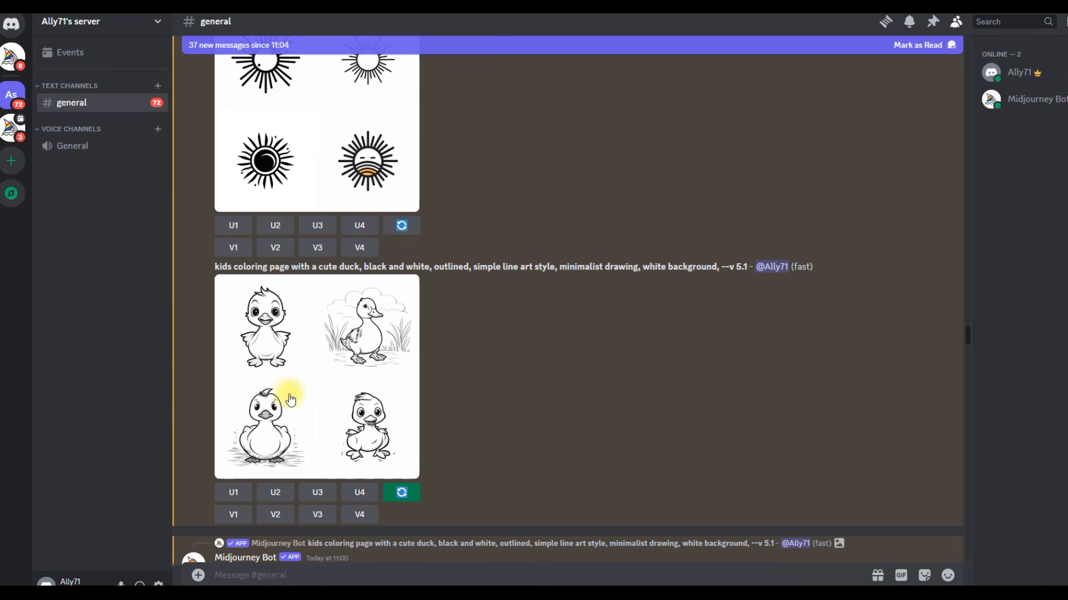
click(309, 413)
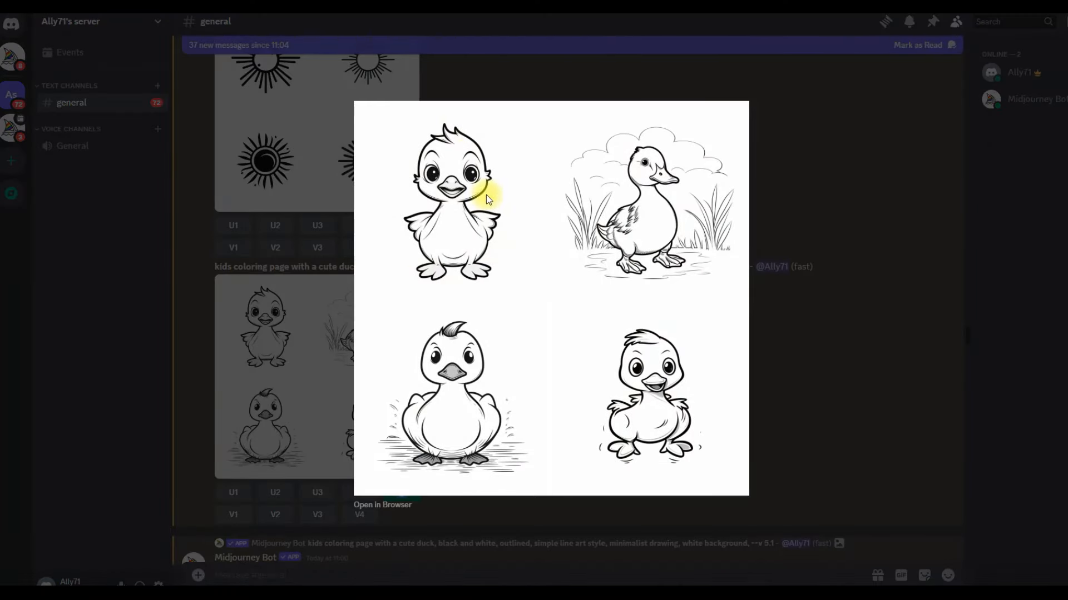
click(194, 311)
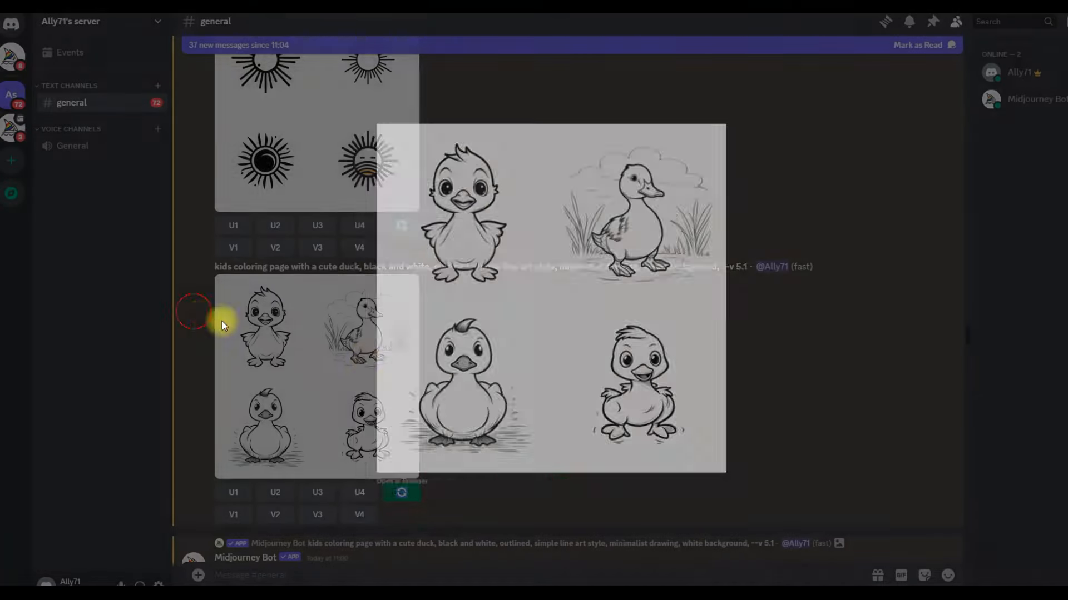
scroll(472, 377, down, 5)
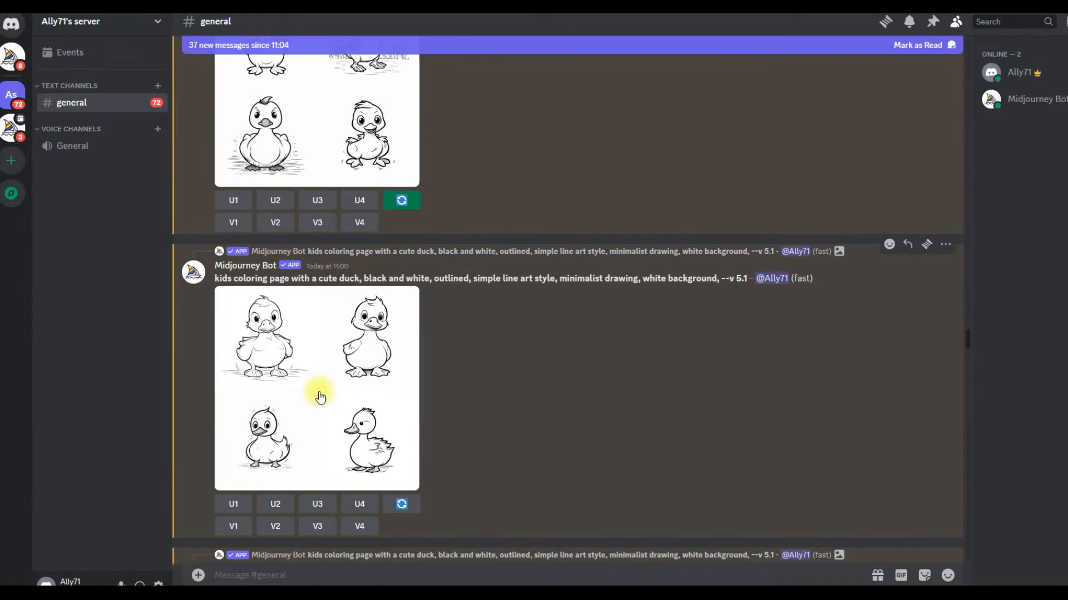
click(345, 393)
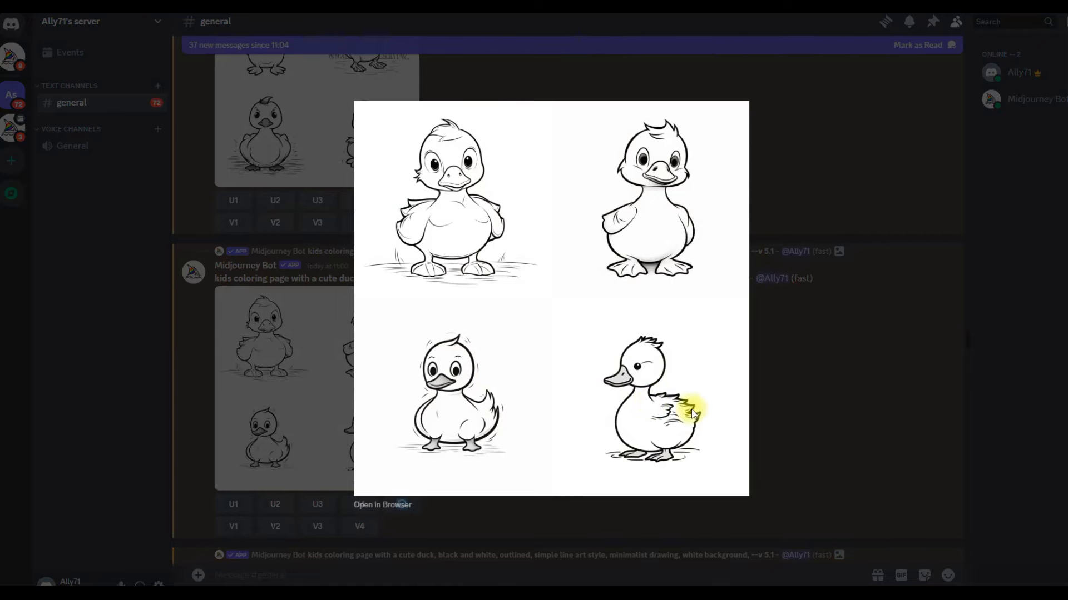
click(820, 396)
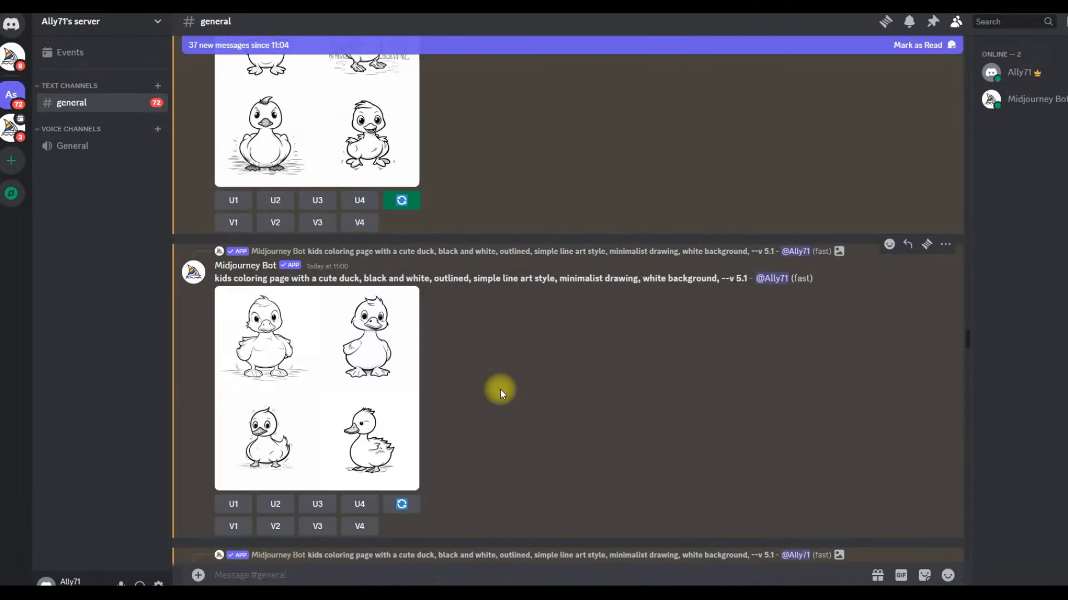
Step: Compare the Midjourney coloring page prompts and images for the cute dog, cat and duck
scroll(342, 309, down, 5)
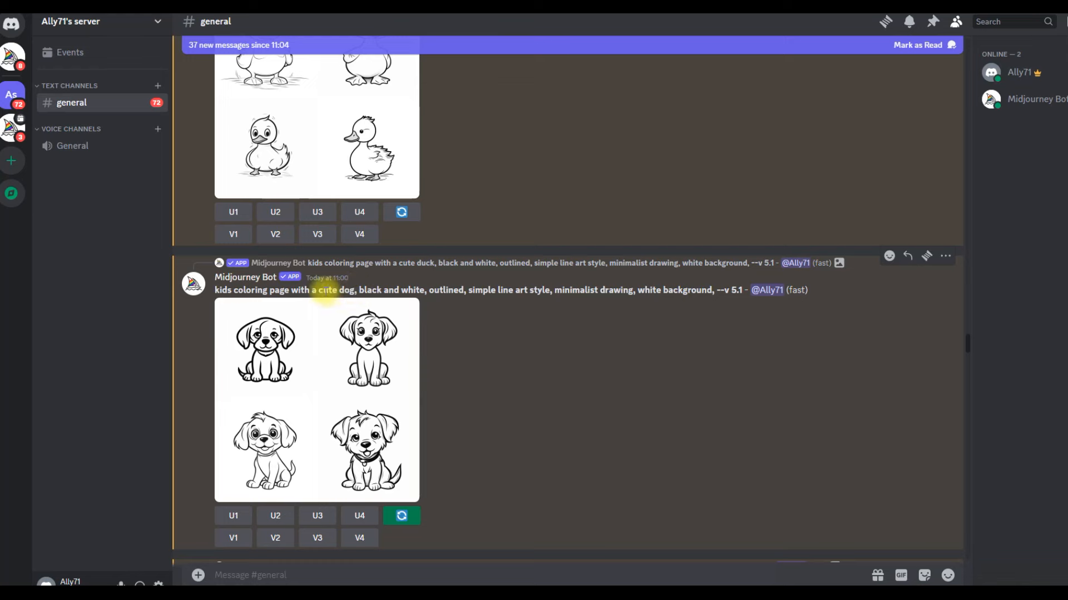
scroll(521, 386, down, 4)
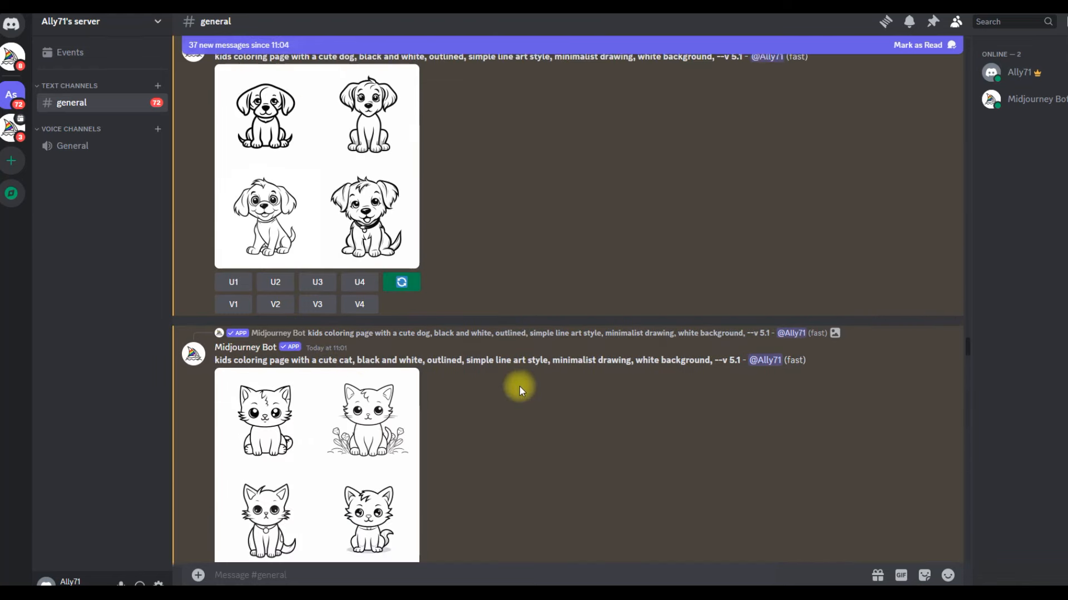
scroll(519, 373, down, 2)
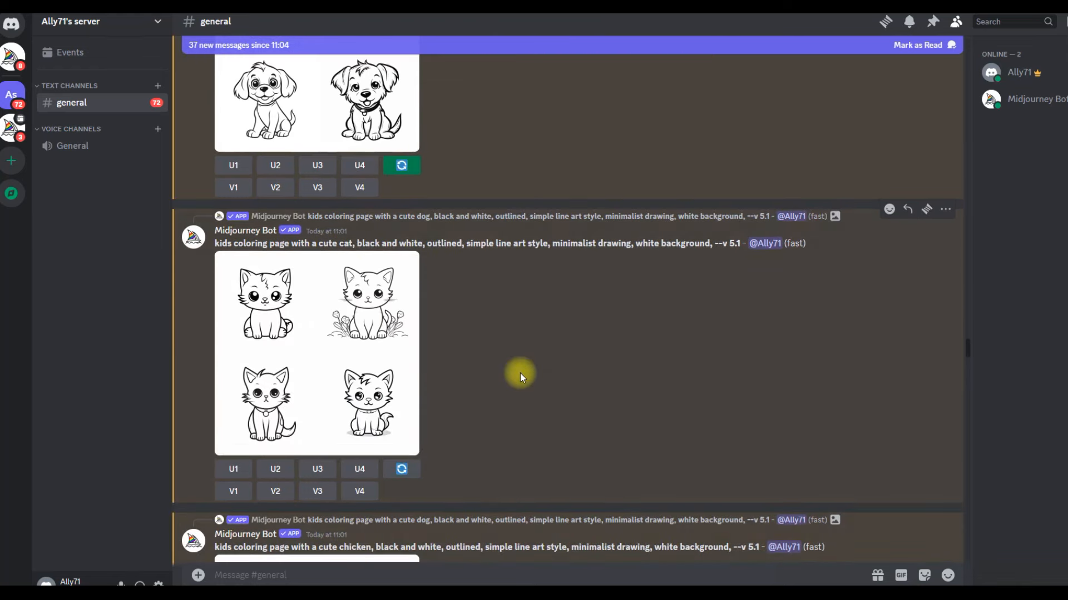
scroll(519, 374, up, 5)
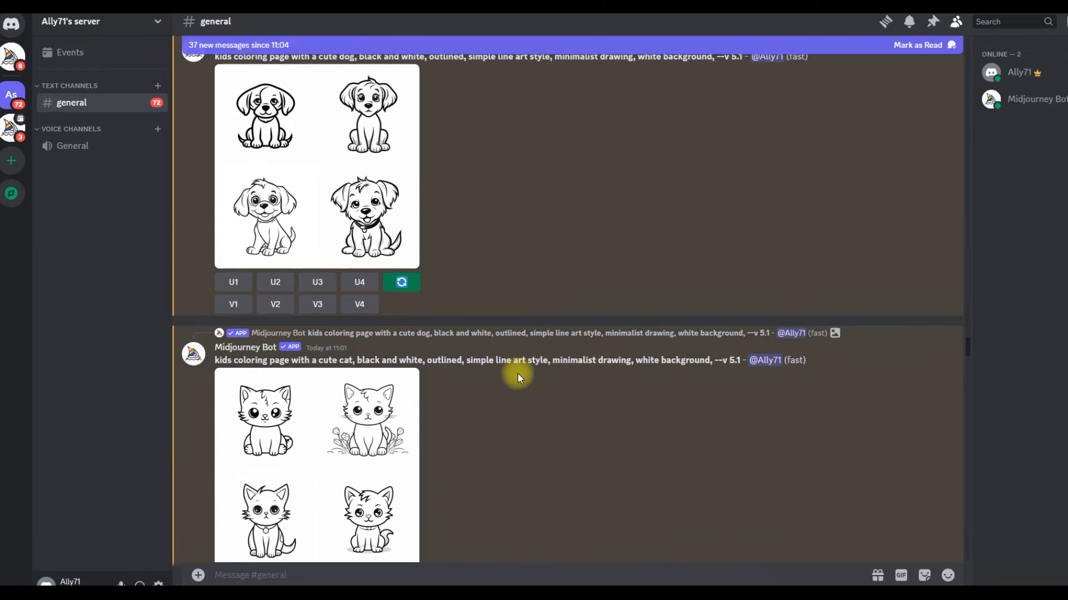
scroll(517, 373, up, 1)
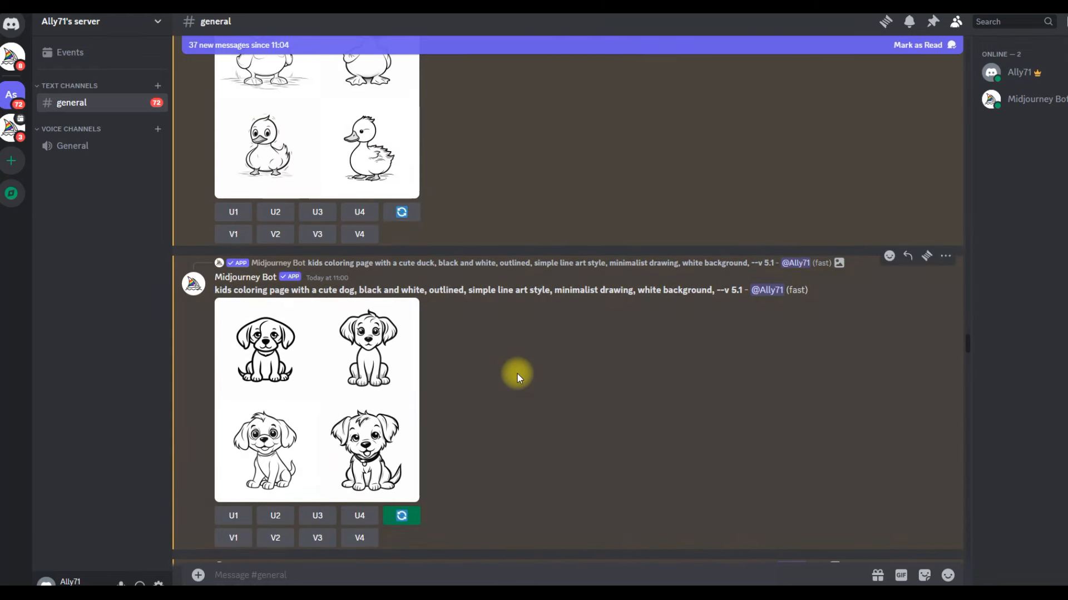
scroll(517, 374, up, 2)
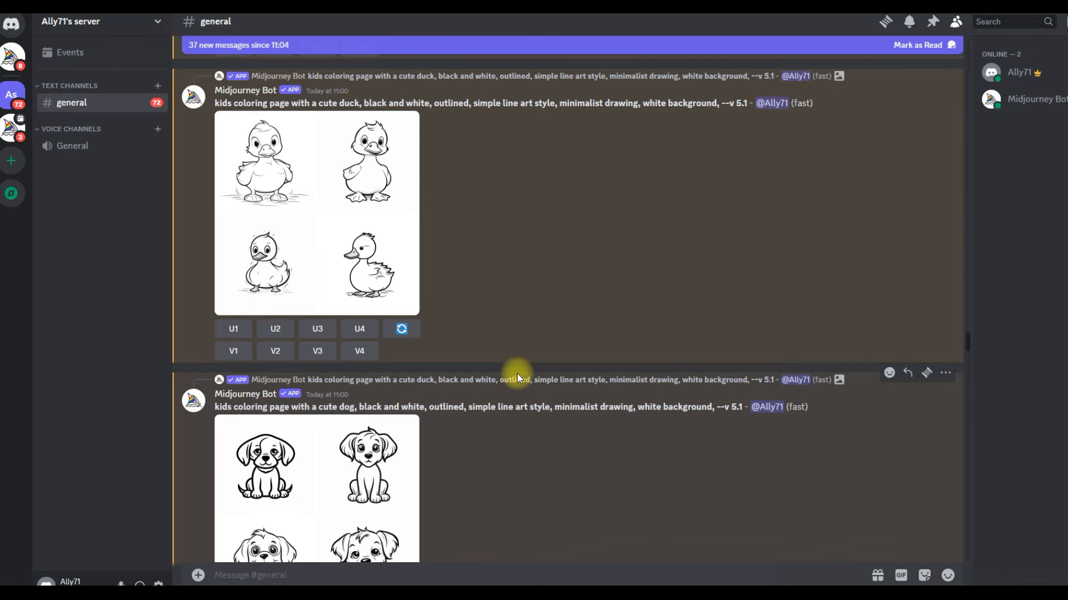
Step: View the cute duck coloring page results enlarged and upscale the fourth duck image
click(310, 199)
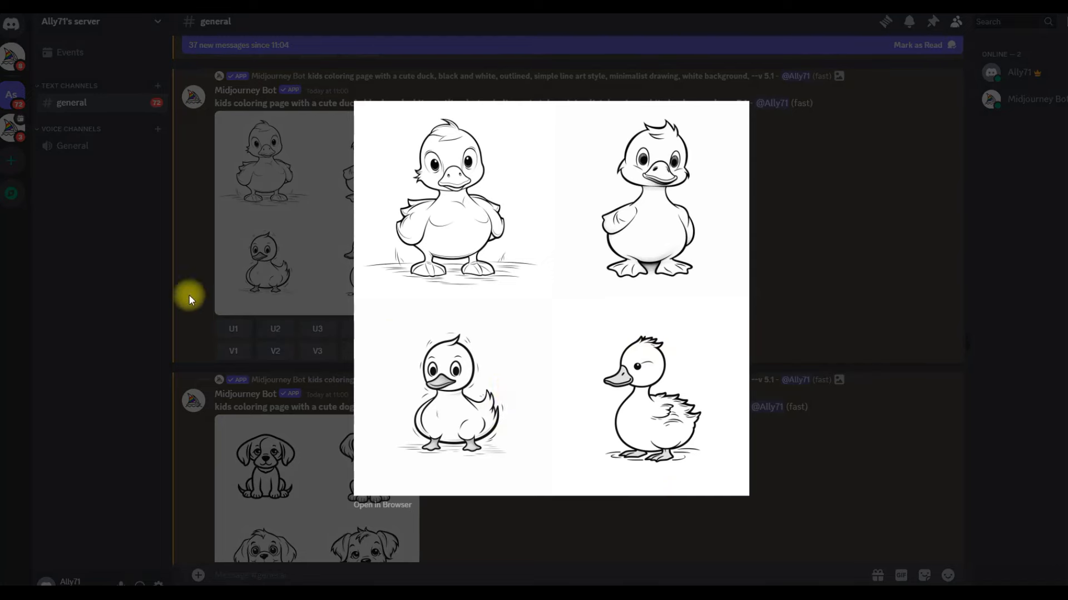
click(203, 261)
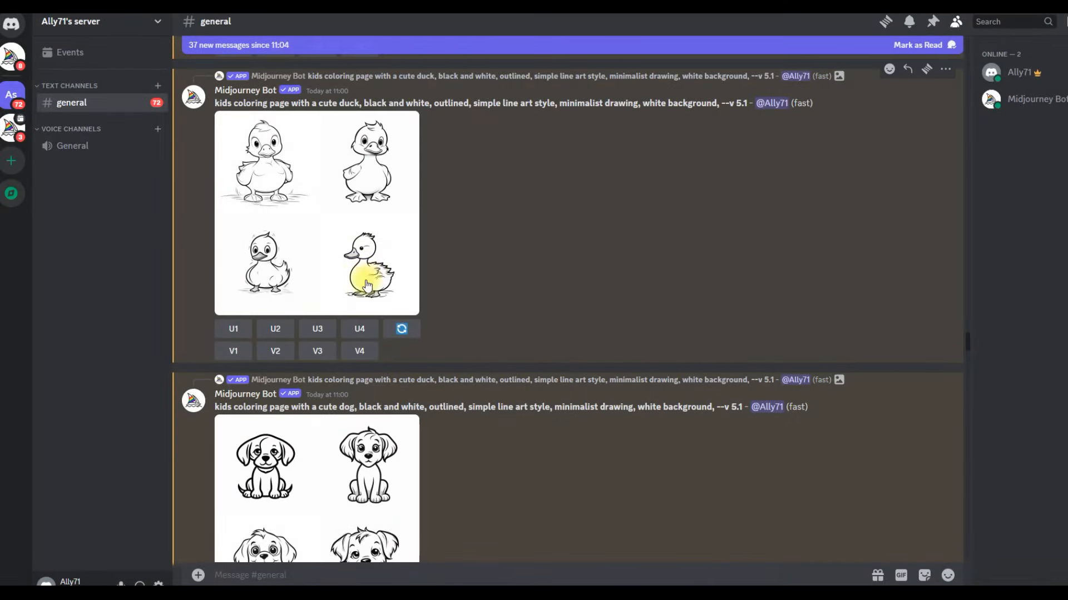
click(362, 329)
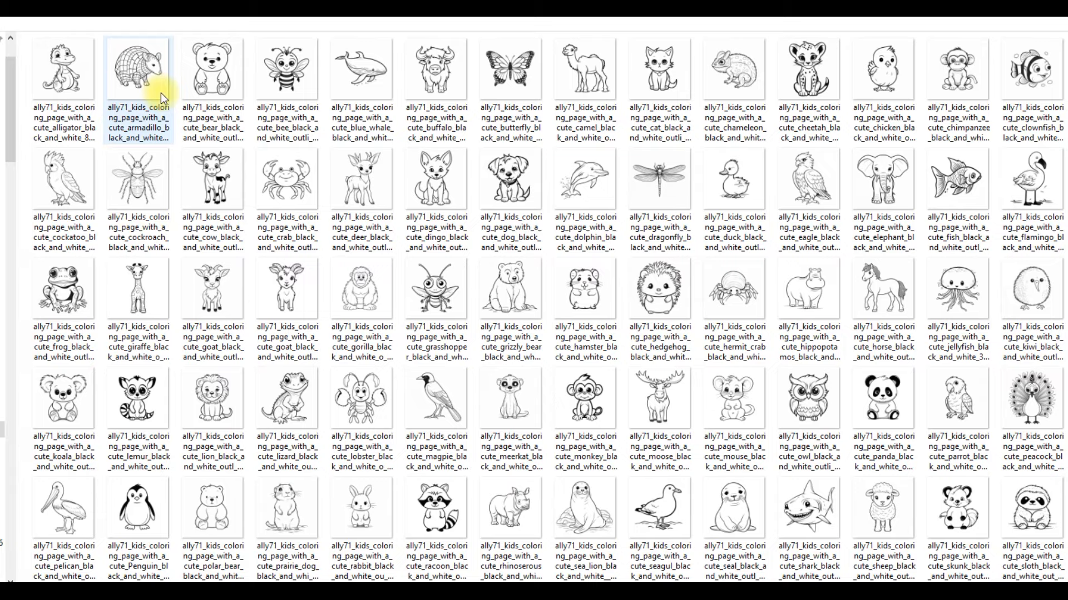
Step: Browse the folder of cute animal coloring page drawings and switch back to the Canva design
scroll(572, 178, down, 2)
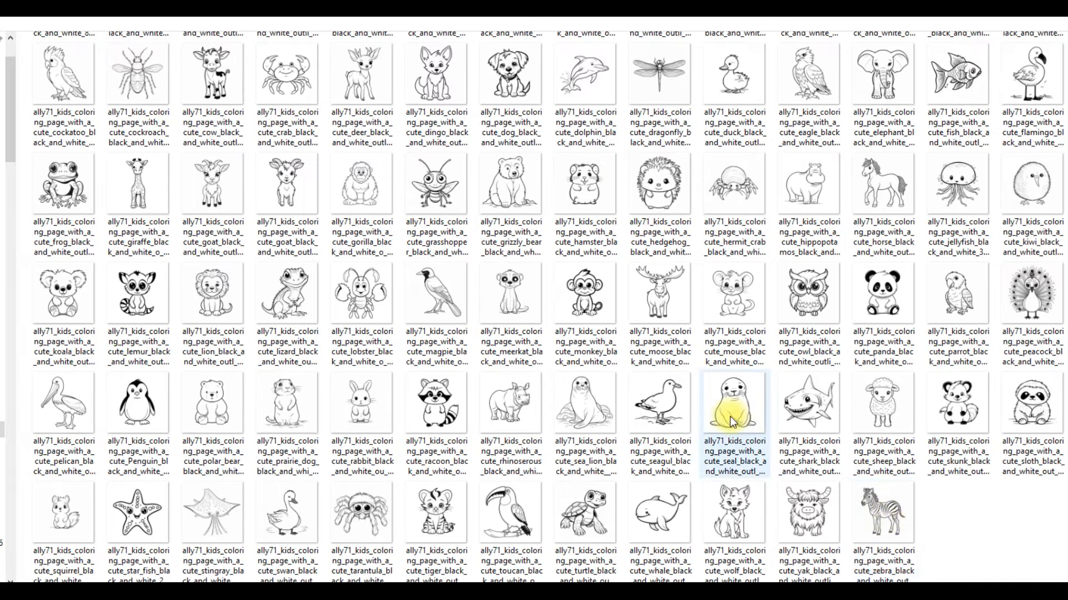
scroll(731, 423, up, 2)
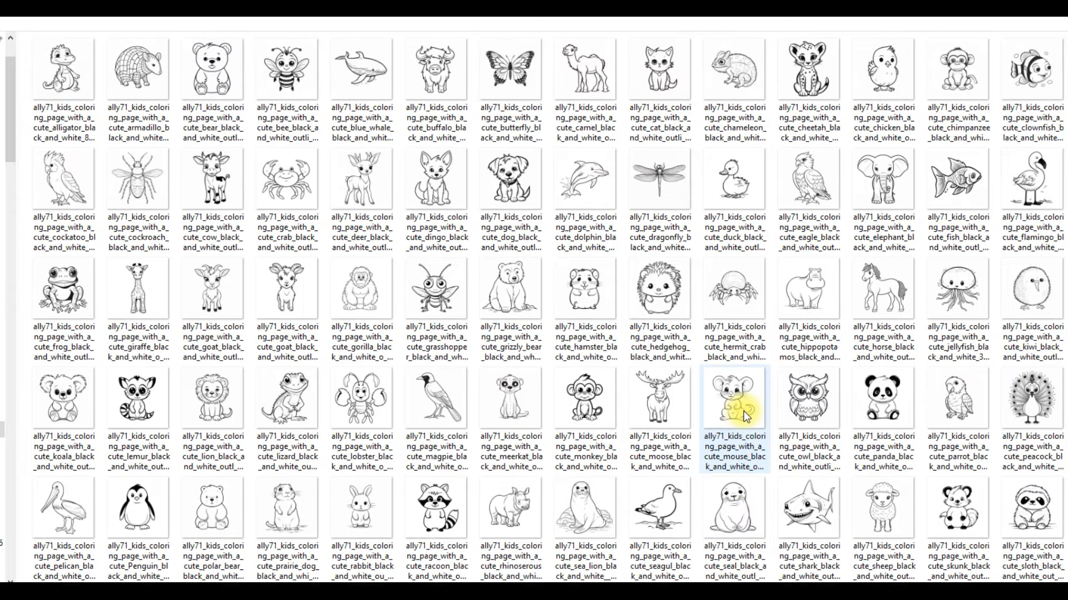
click(1023, 18)
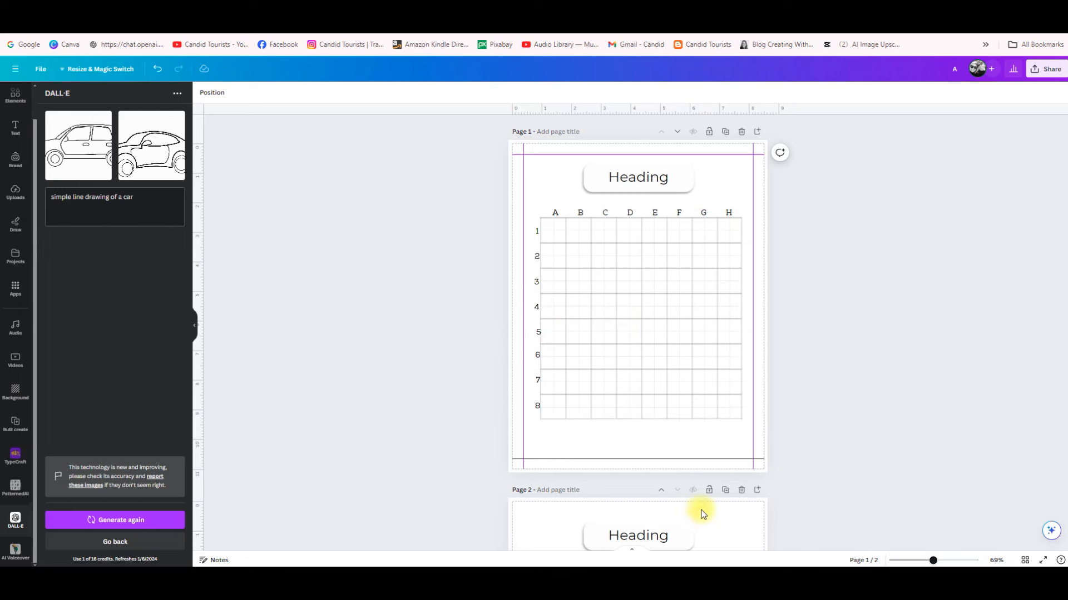
scroll(601, 479, down, 2)
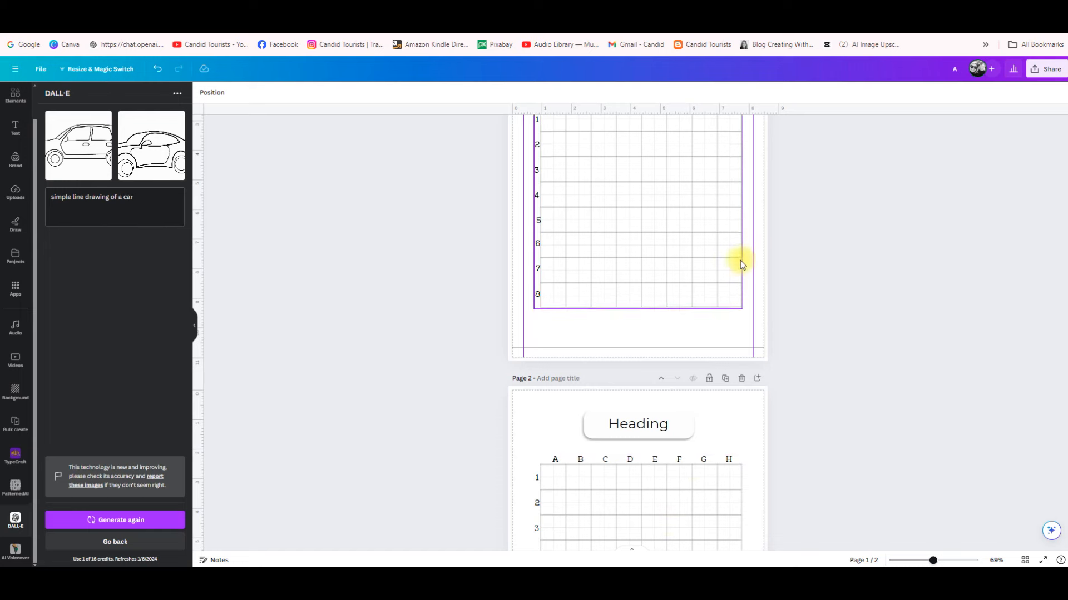
scroll(739, 260, up, 2)
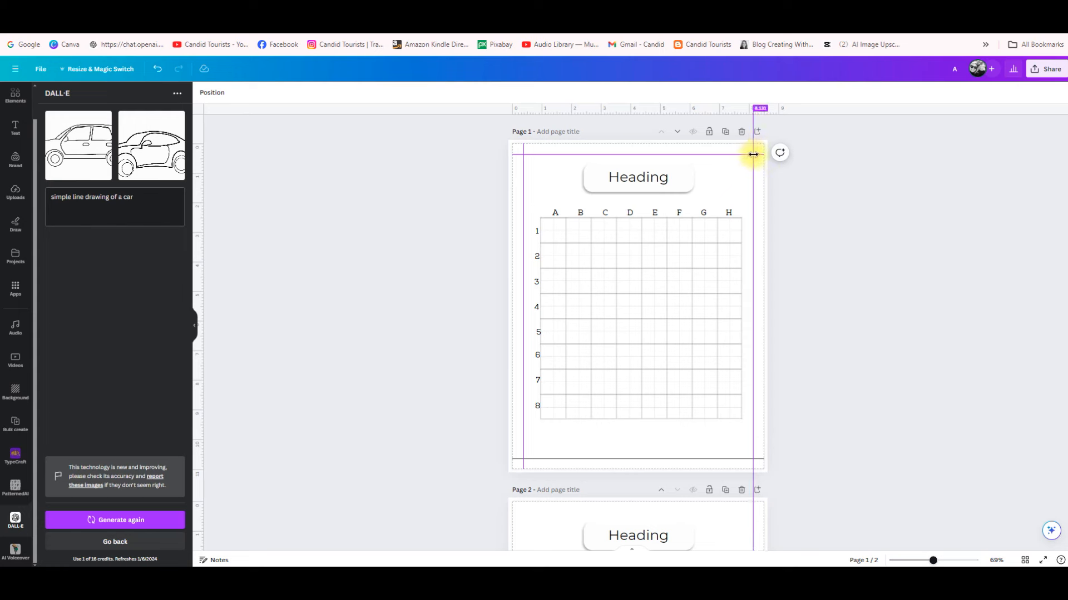
drag(753, 154, 752, 154)
drag(200, 290, 295, 286)
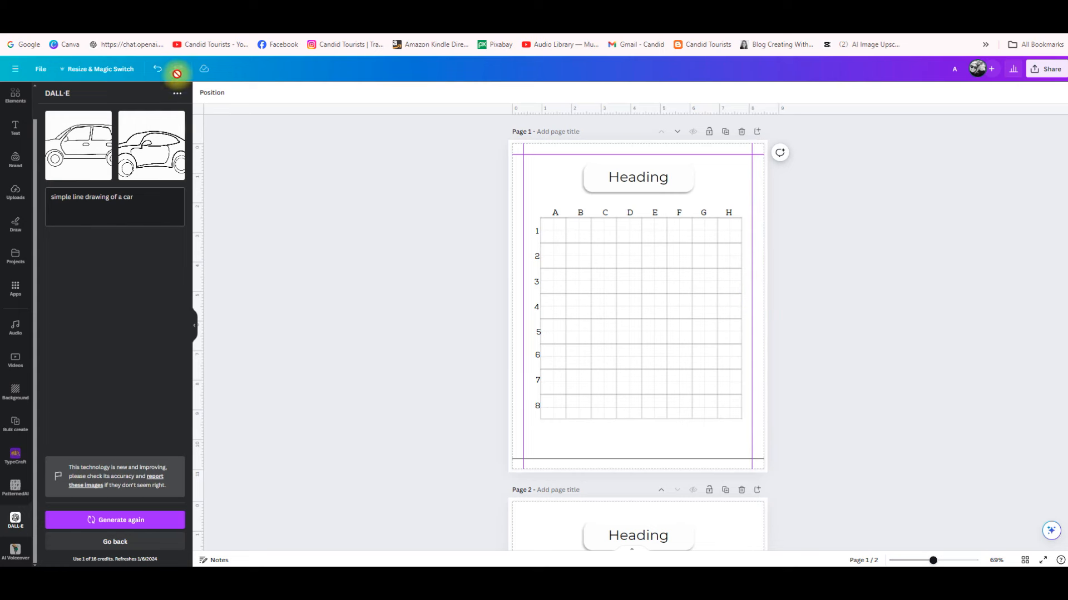
click(156, 74)
click(156, 74)
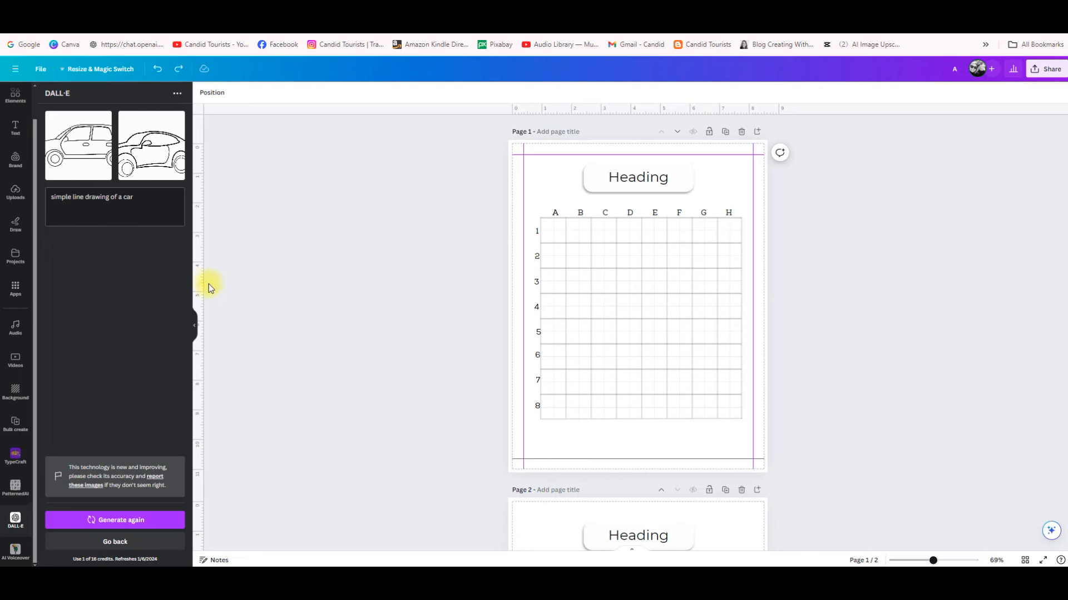
Step: Add a vertical guide about 0.5 in from page 1's left edge and a small square filling the margin up to it
drag(200, 281, 526, 283)
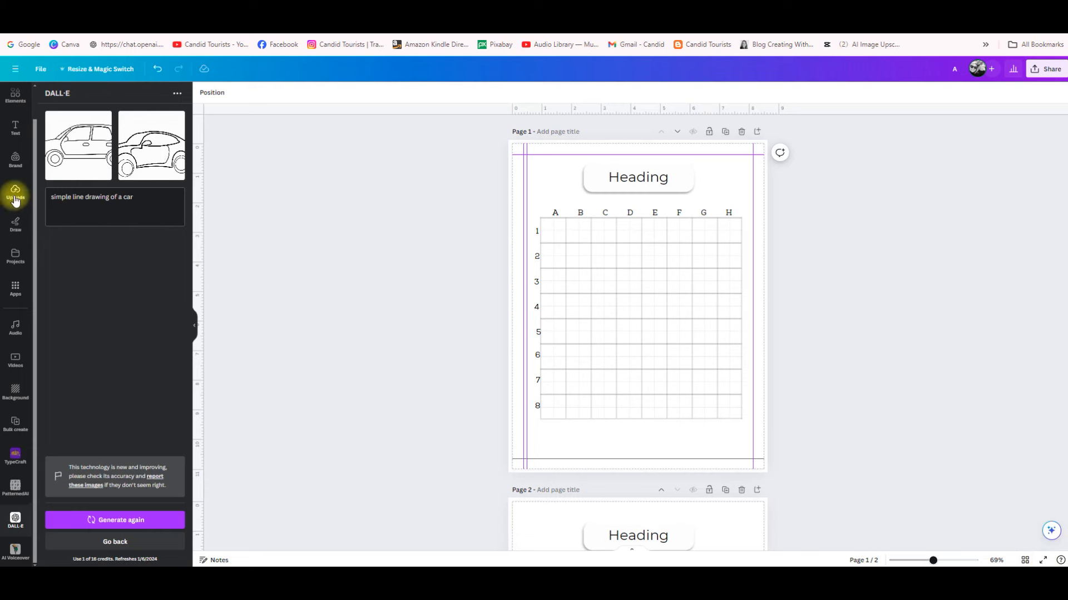
click(15, 95)
scroll(20, 145, up, 1)
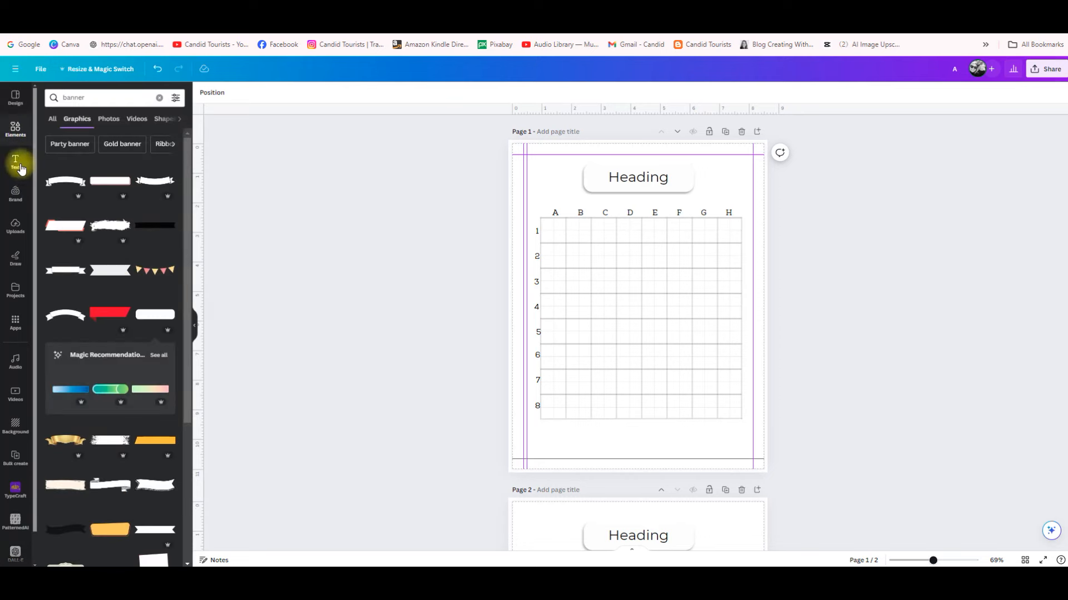
click(13, 127)
click(140, 177)
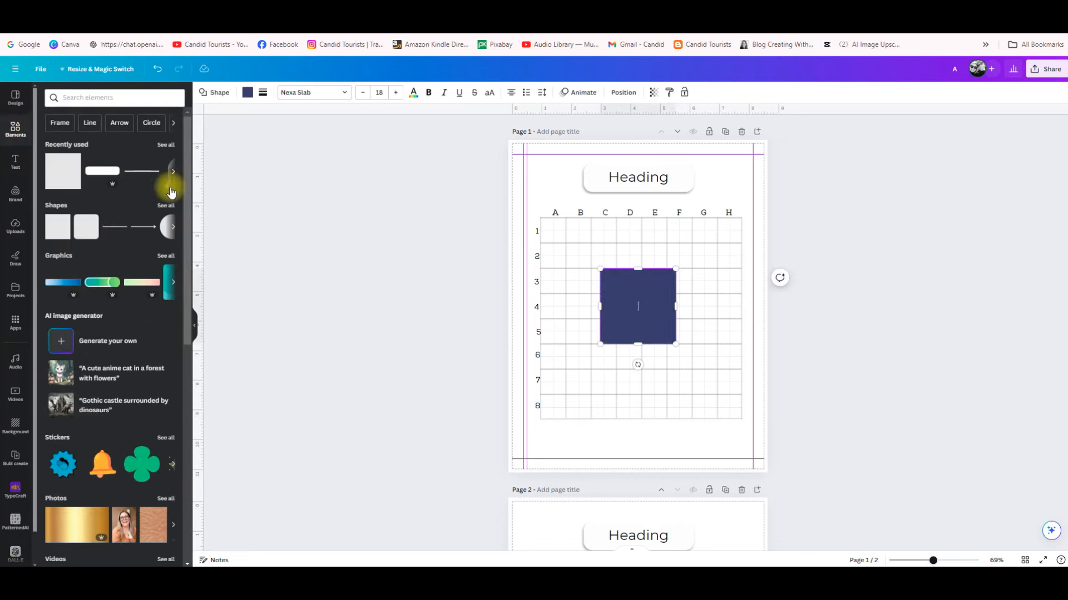
drag(623, 293, 529, 314)
drag(583, 363, 526, 308)
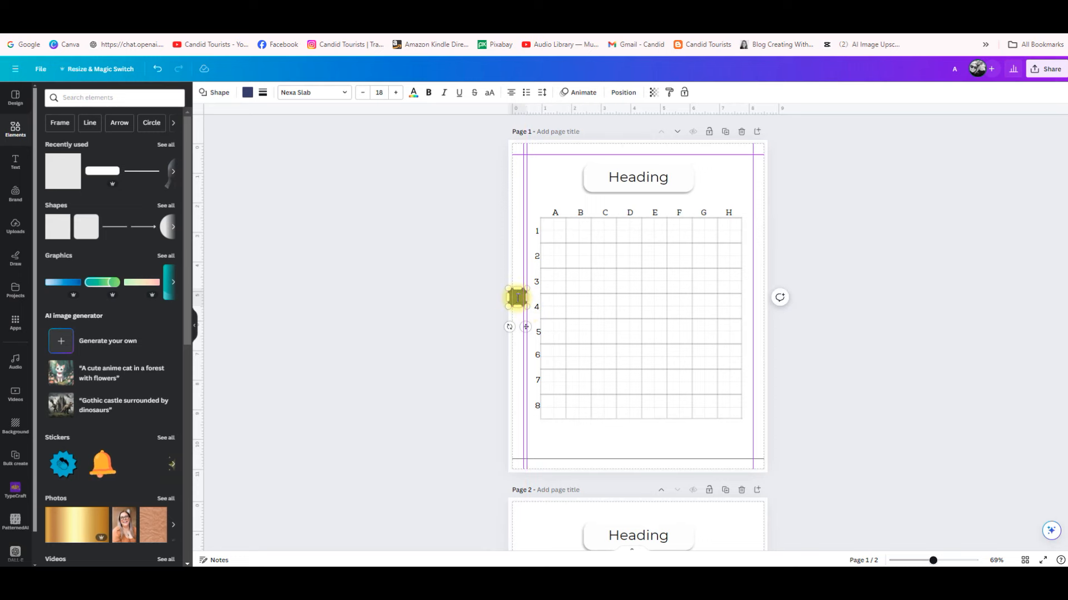
Step: Place the square at page 1's right edge, align the 0.5 in guide to its inner side and remove the old right guide
click(508, 260)
drag(515, 296, 759, 301)
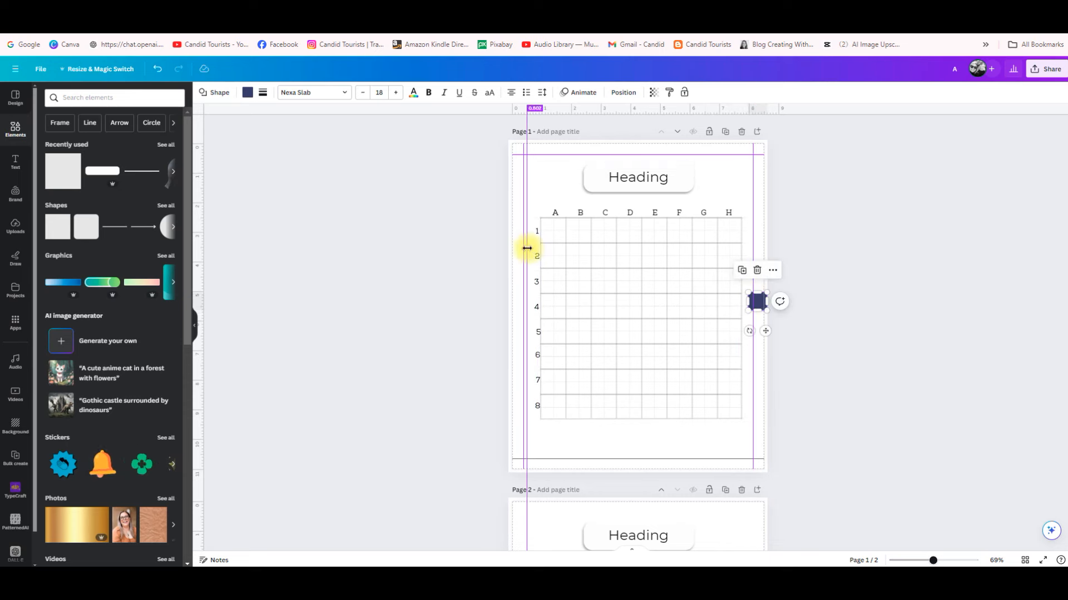
drag(534, 248, 747, 260)
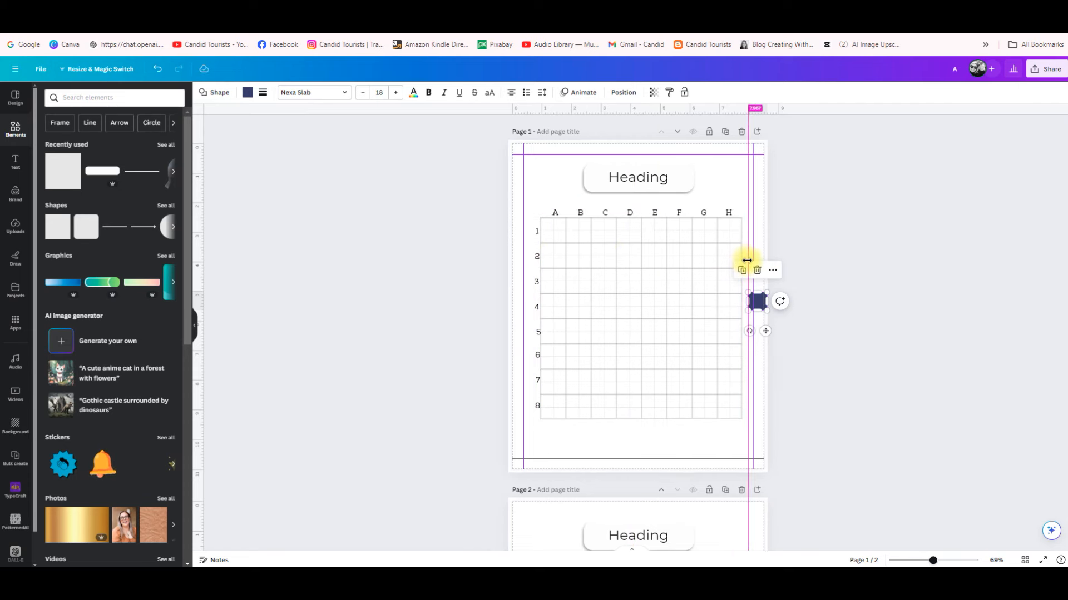
click(817, 267)
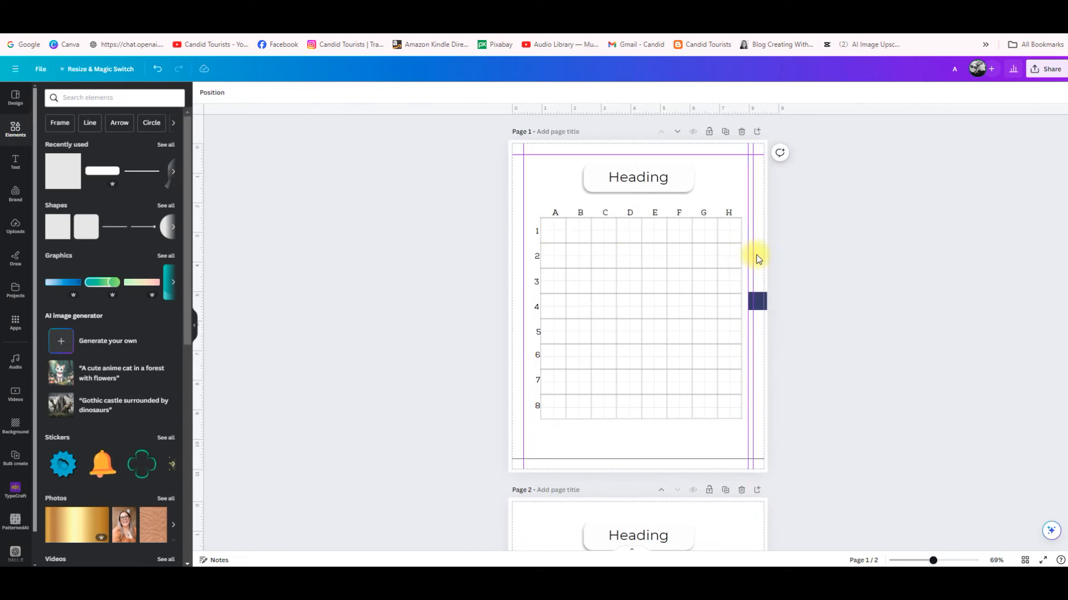
drag(757, 179, 834, 192)
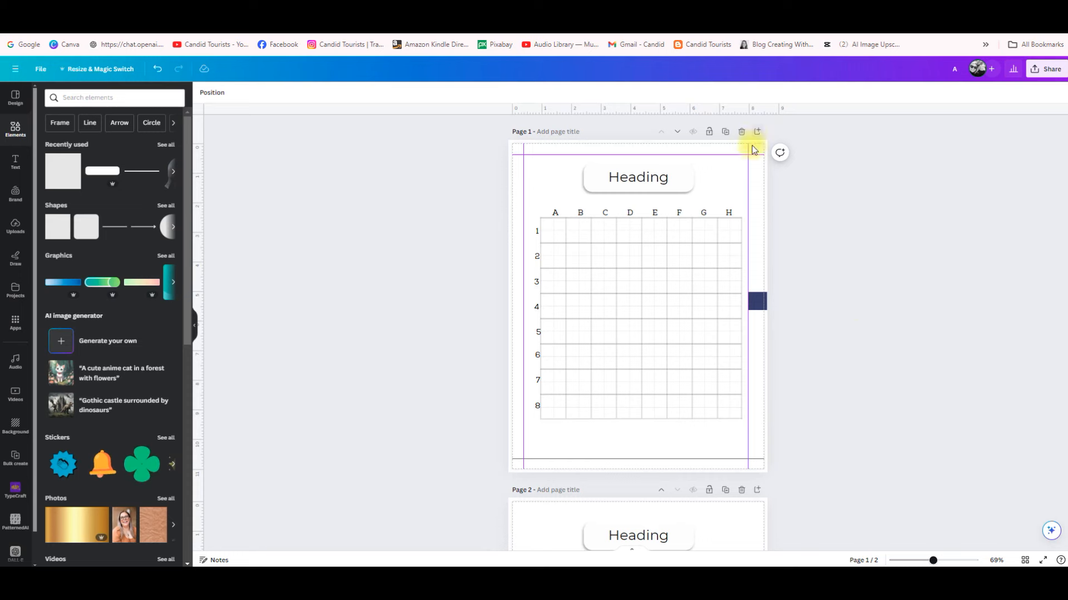
Step: Move the square to page 2's left edge and align the left margin guide with its inner side, about 0.53 in
scroll(853, 431, down, 3)
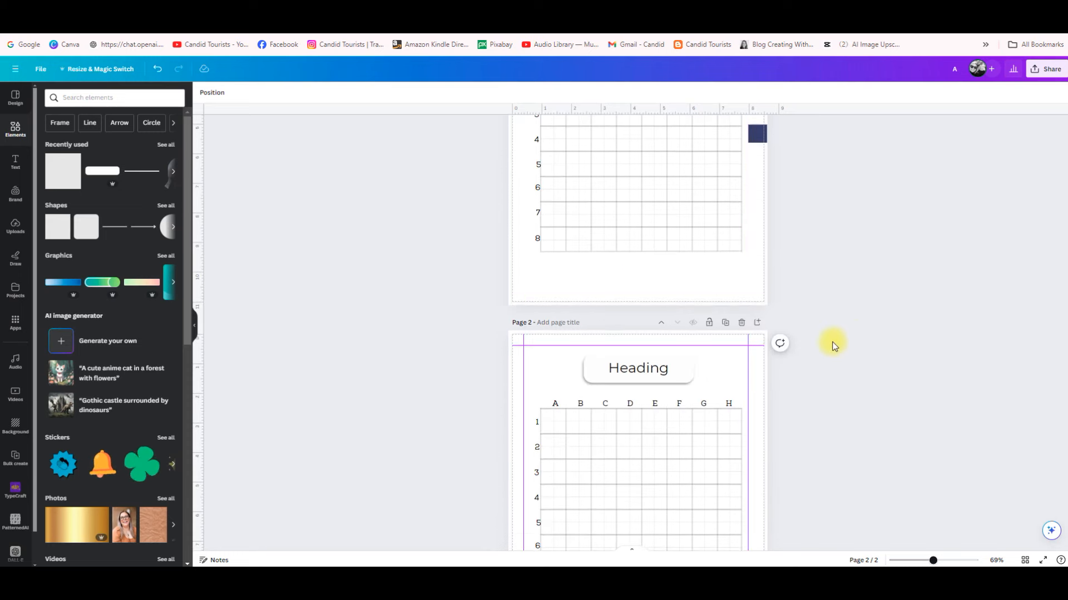
drag(757, 137, 518, 482)
scroll(908, 443, down, 3)
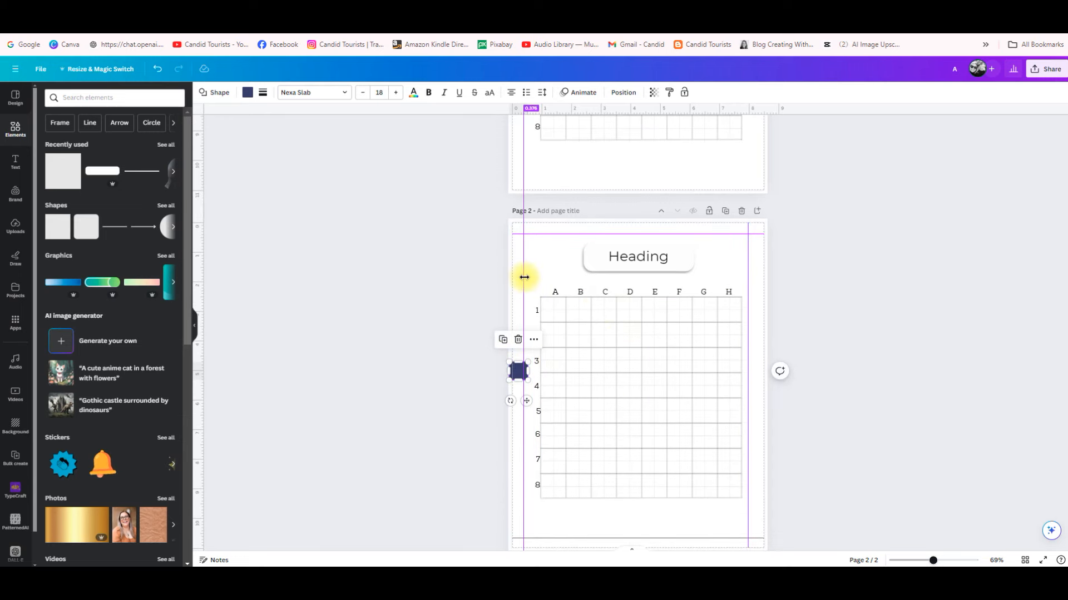
drag(524, 278, 528, 278)
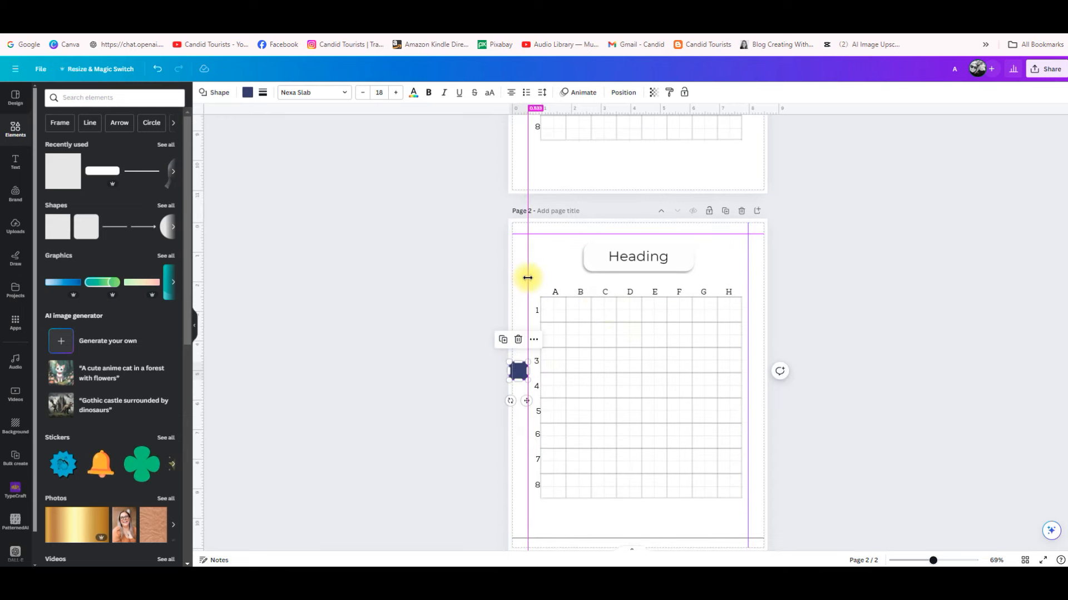
click(920, 310)
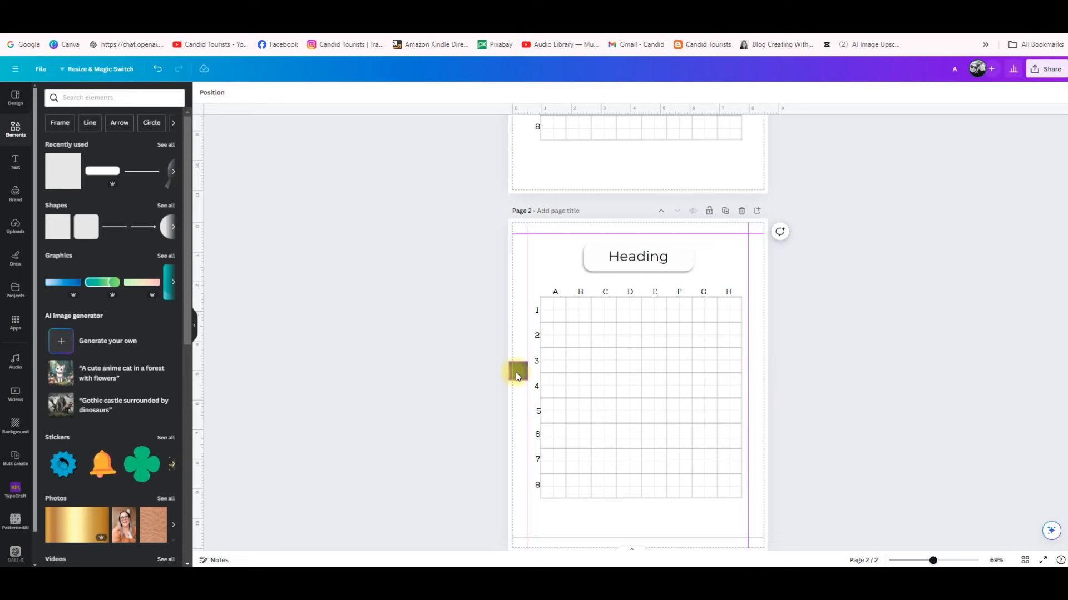
Step: Delete the square used as a margin gauge from page 2
scroll(518, 369, down, 1)
click(519, 333)
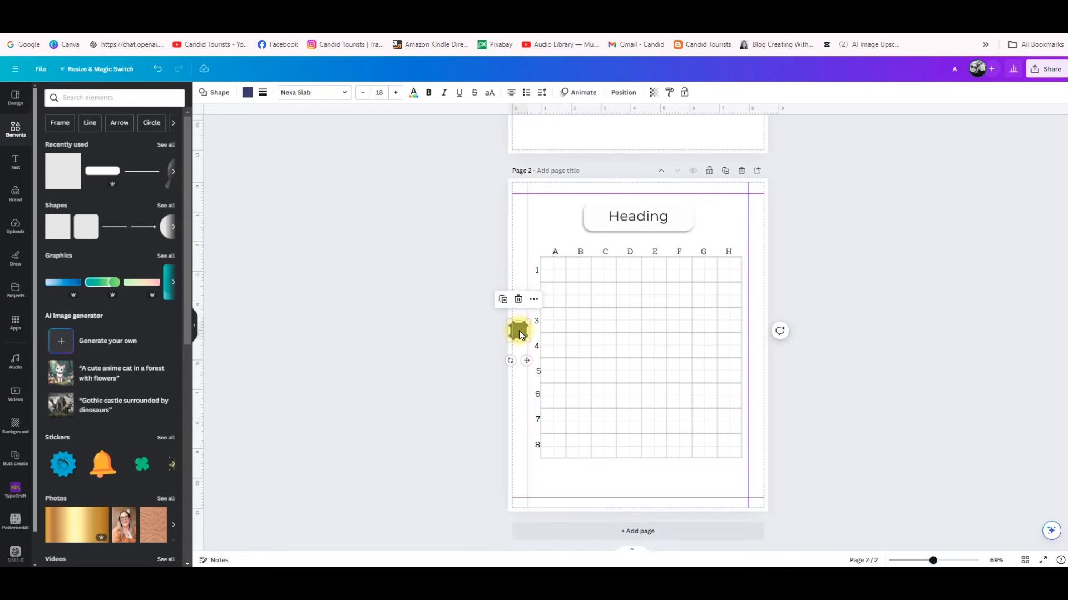
key(Delete)
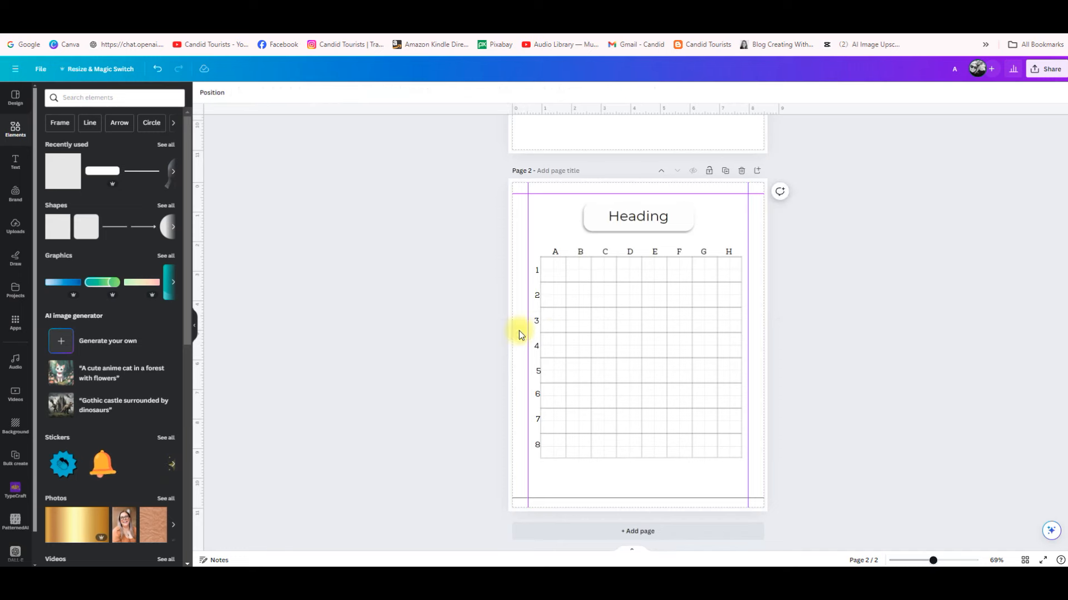
Step: Insert a new page after page 1 and paste the heading and labelled grid onto it
scroll(834, 346, up, 1)
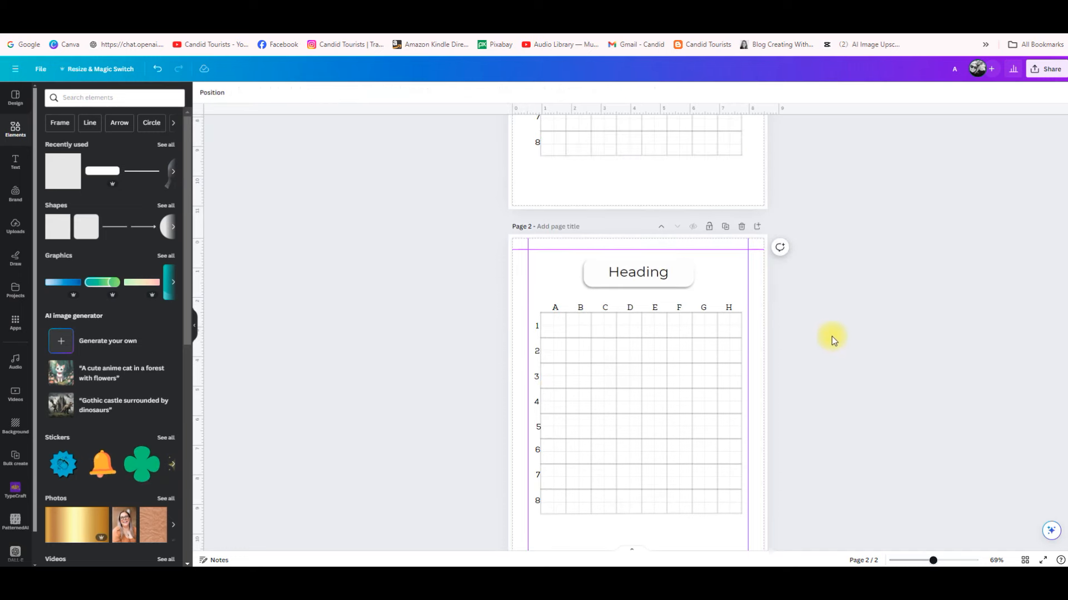
scroll(779, 317, up, 3)
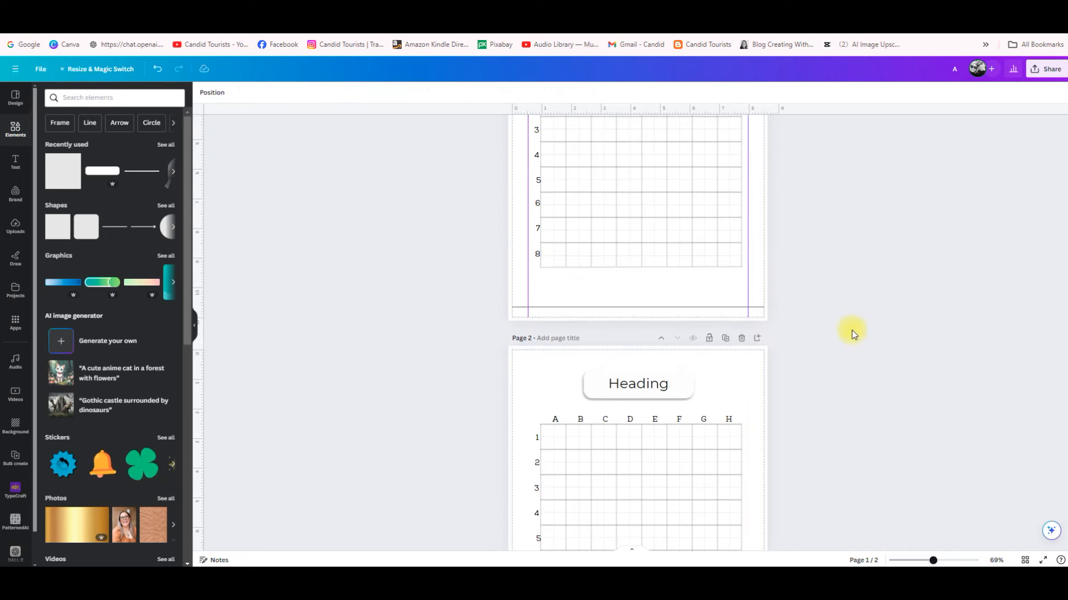
scroll(807, 322, down, 1)
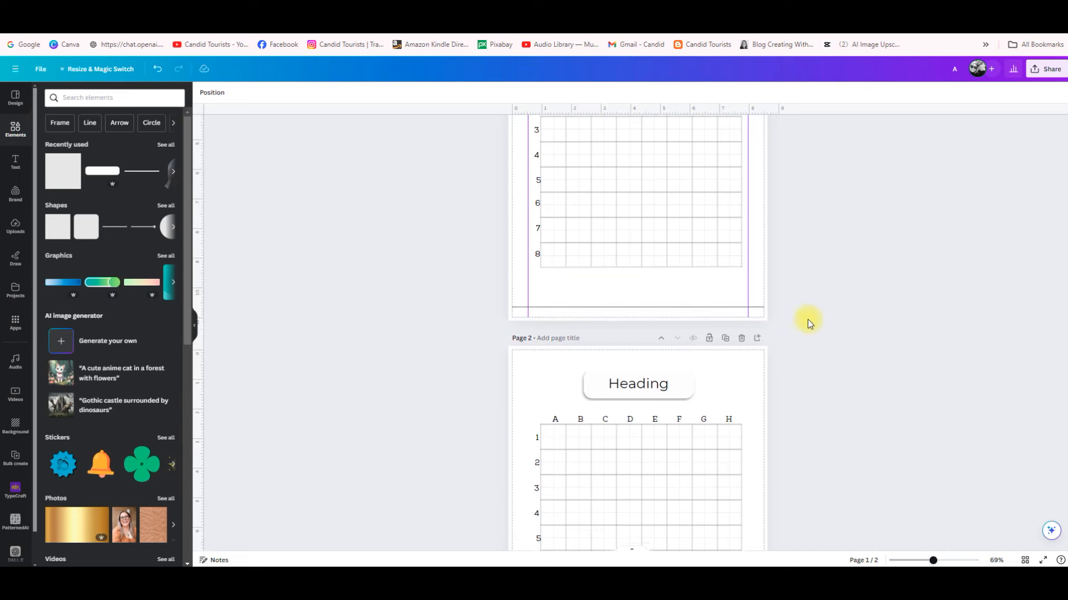
click(754, 337)
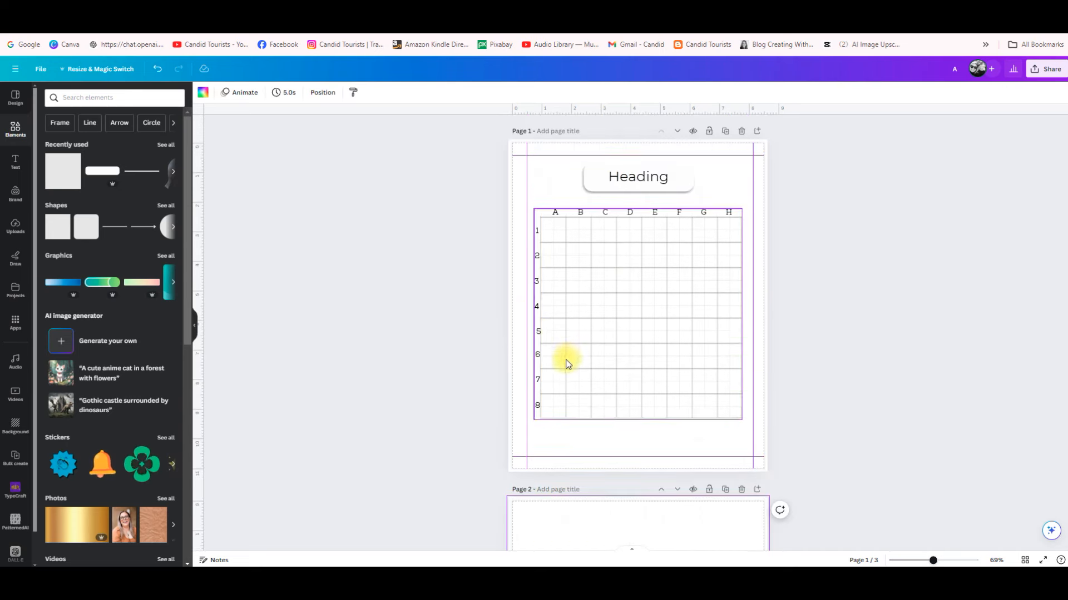
scroll(545, 389, down, 3)
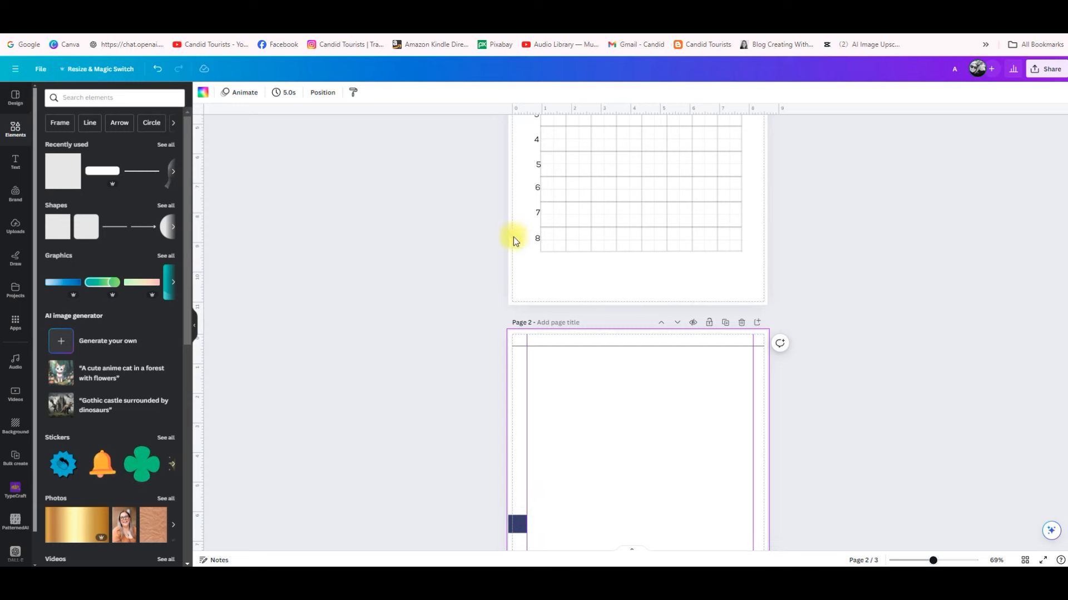
scroll(929, 374, down, 1)
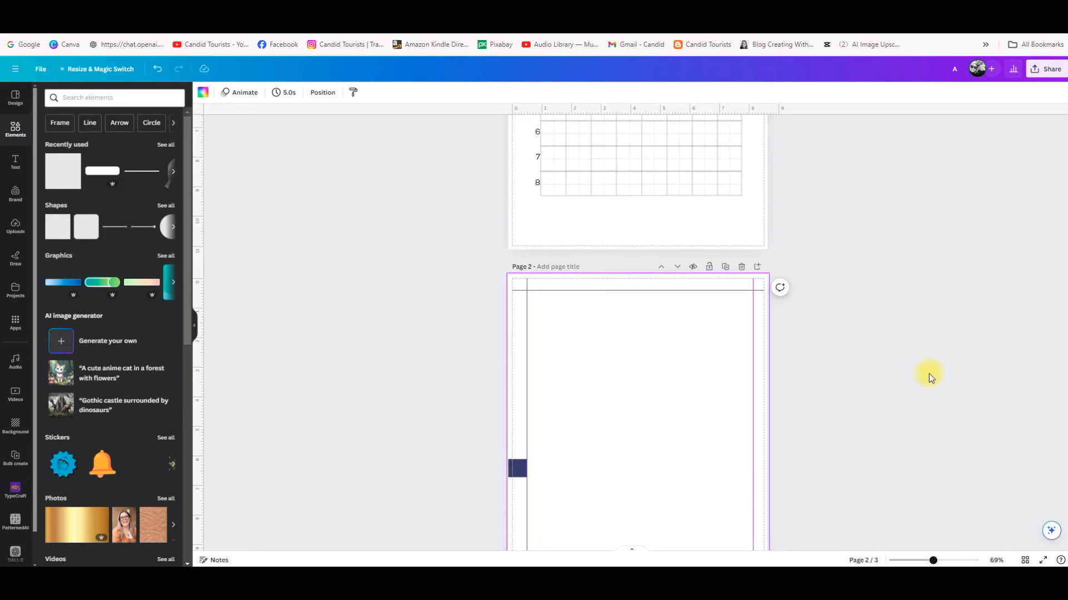
scroll(929, 374, up, 3)
key(ctrl+v)
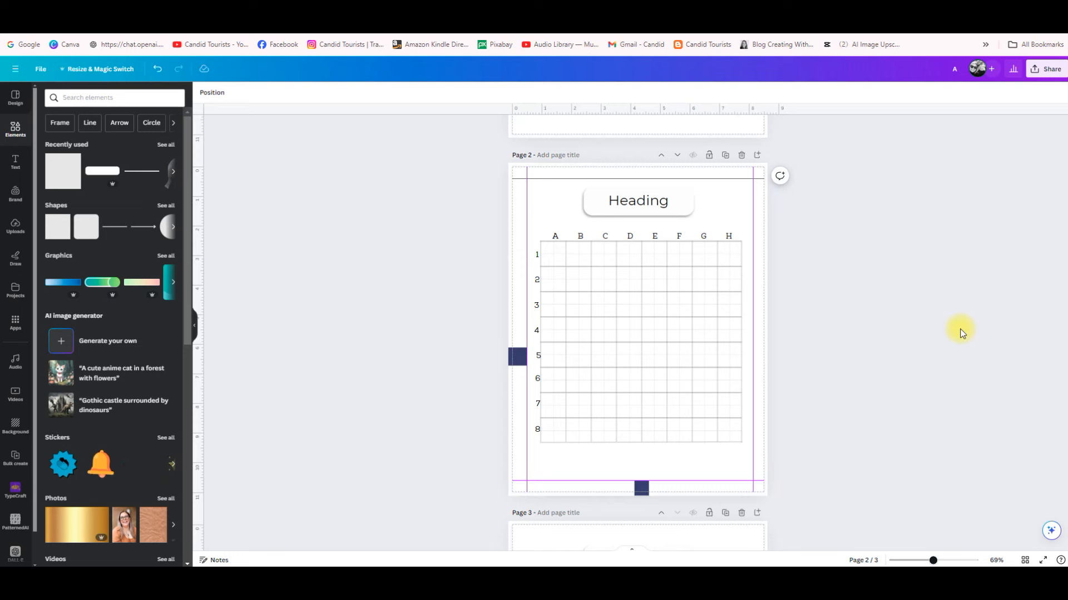
Step: Check the grid and heading against the margin guides on pages 1 and 2
scroll(812, 357, up, 5)
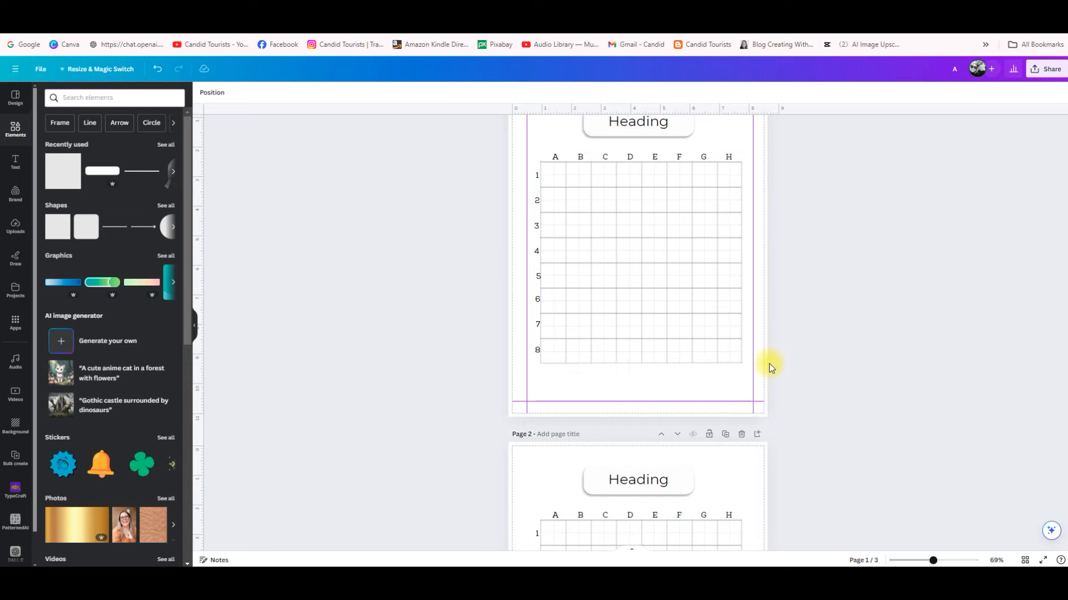
scroll(769, 363, down, 3)
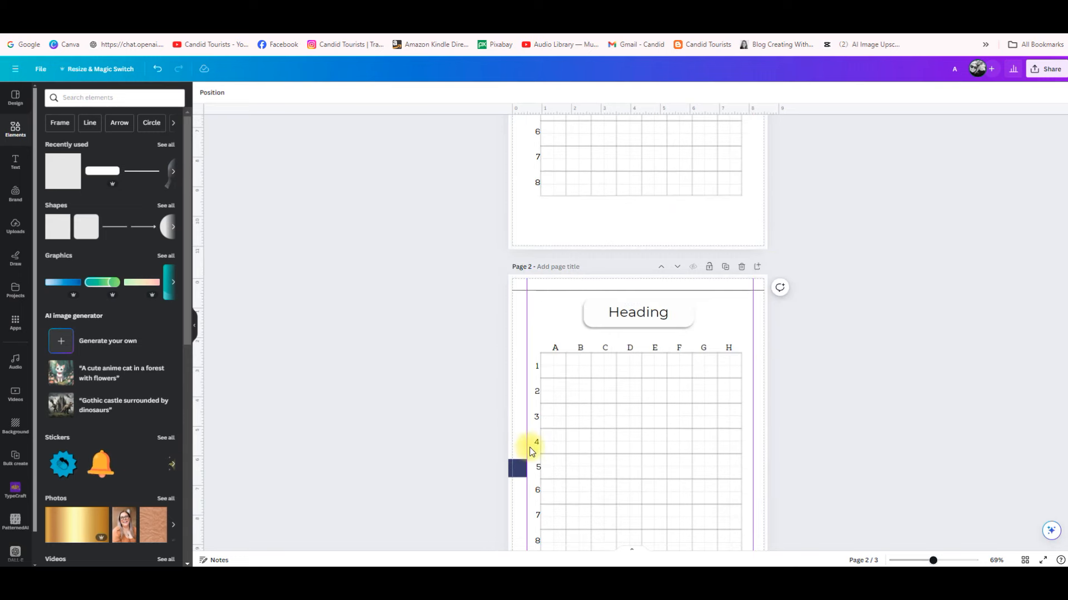
scroll(917, 395, up, 3)
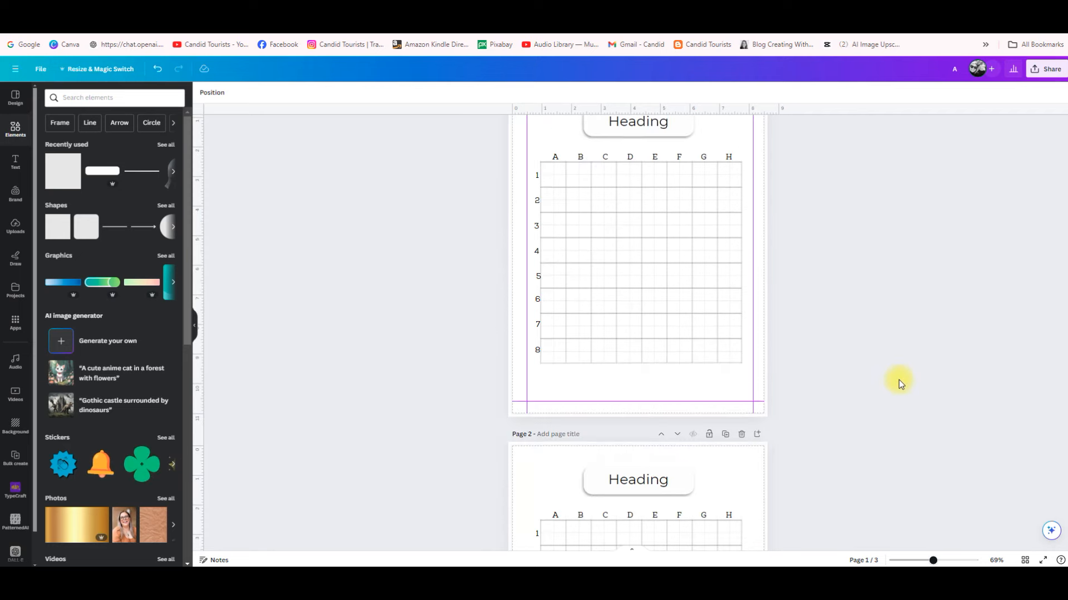
scroll(900, 383, up, 1)
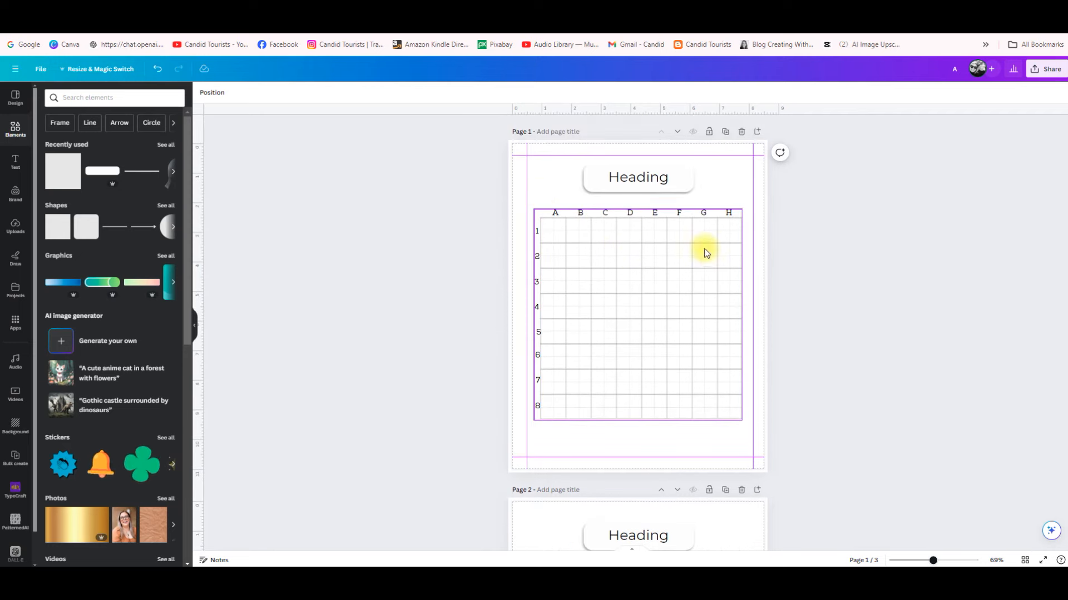
Step: Shift the labelled grid and the heading on page 1 slightly to the left, within the margin guides
click(695, 276)
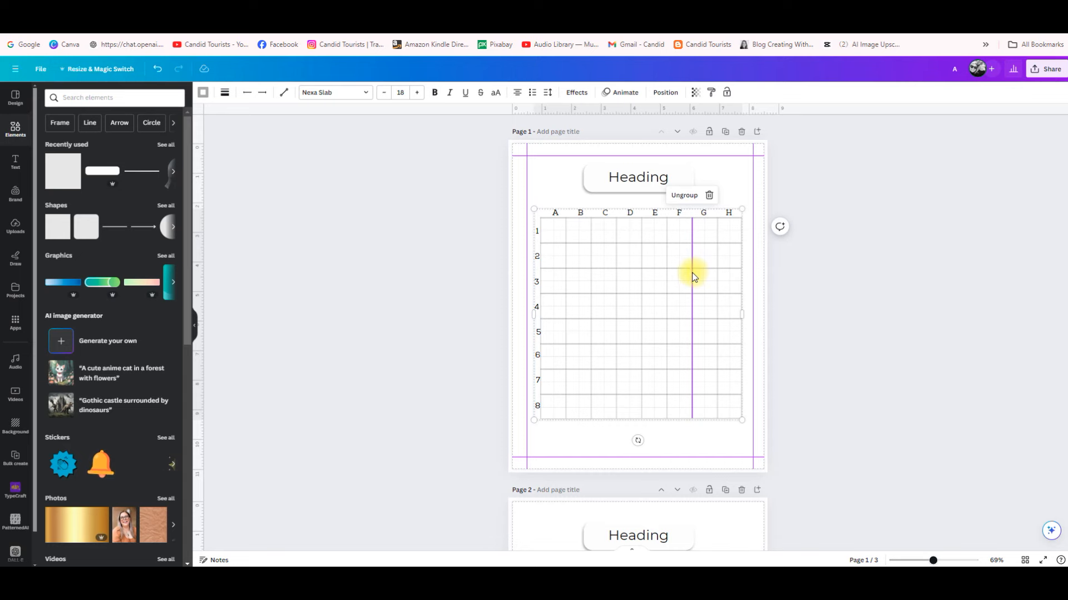
drag(694, 276, 691, 273)
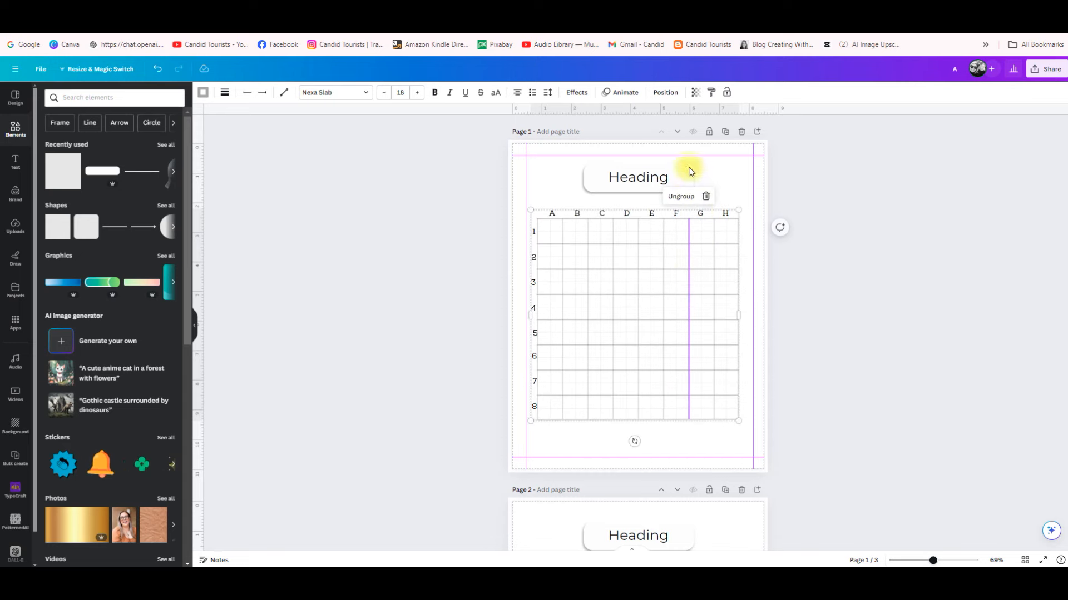
click(665, 176)
drag(639, 173, 642, 176)
click(875, 248)
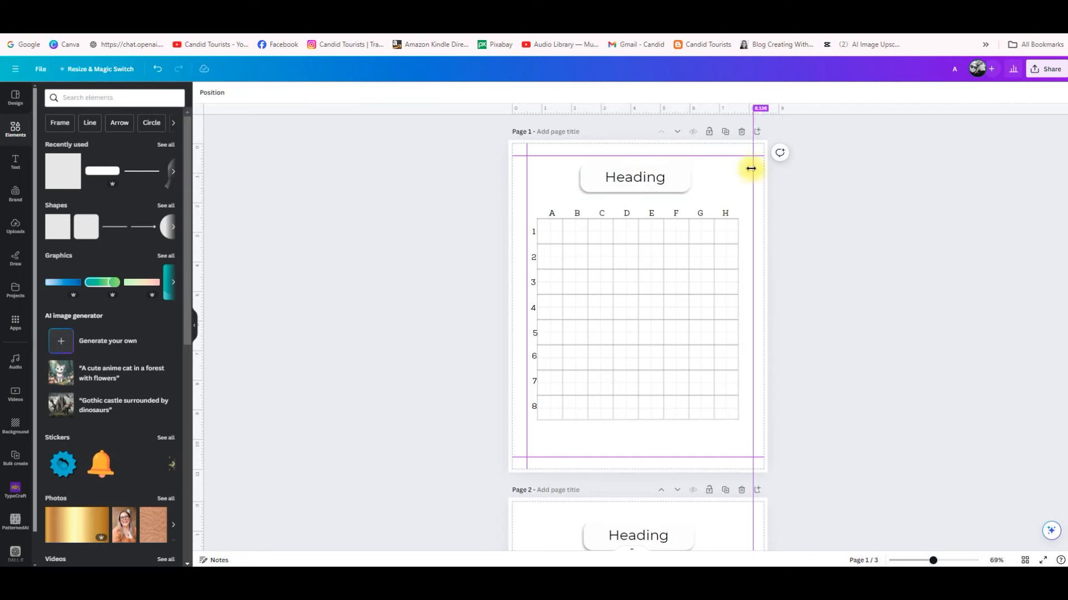
Step: Shift the labelled grid and the heading on page 2 slightly to the right, within the margin guides
scroll(907, 445, down, 2)
scroll(875, 432, down, 4)
drag(639, 341, 638, 339)
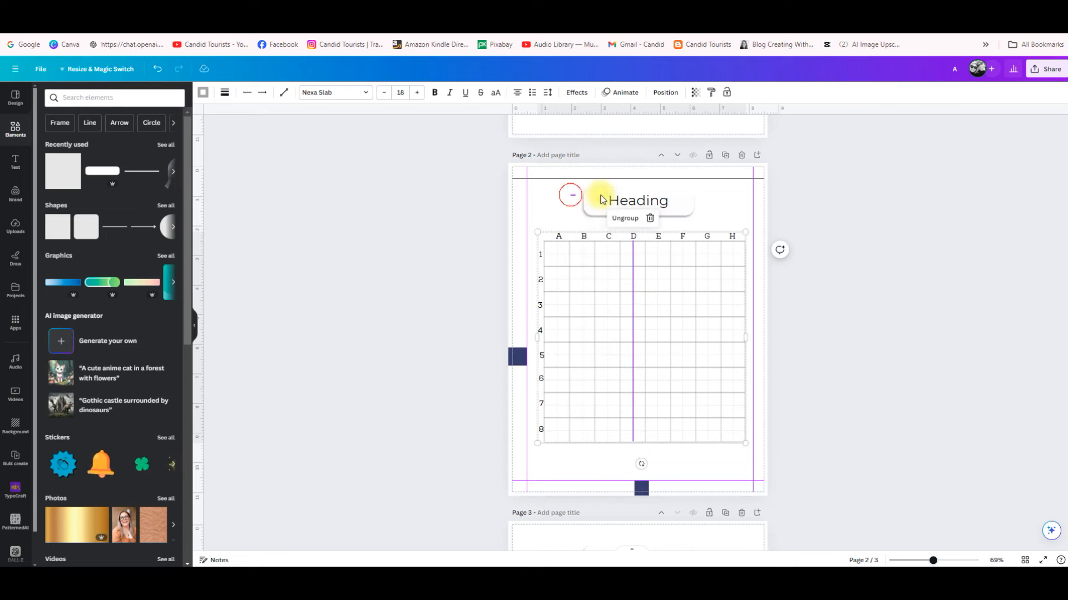
click(581, 199)
drag(639, 200, 643, 198)
click(873, 293)
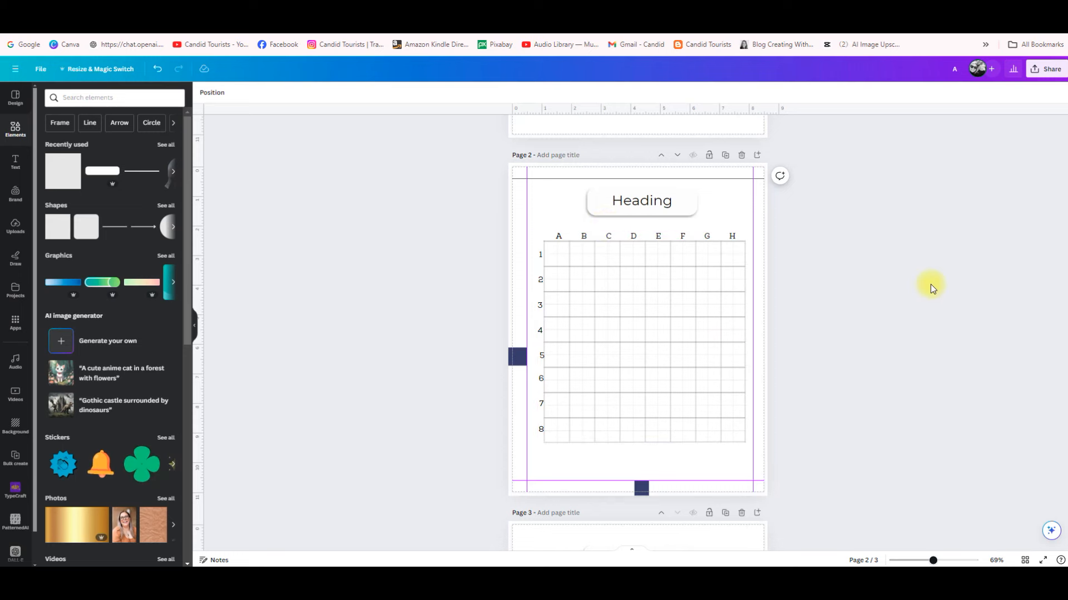
Step: Delete page 3 from the page overview
scroll(936, 322, up, 5)
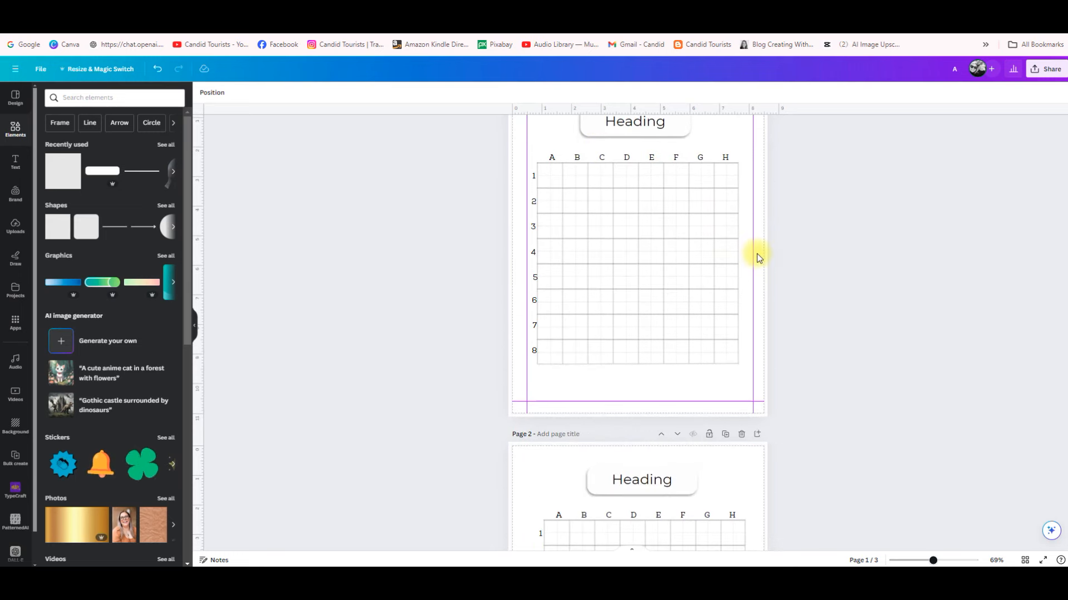
click(1021, 560)
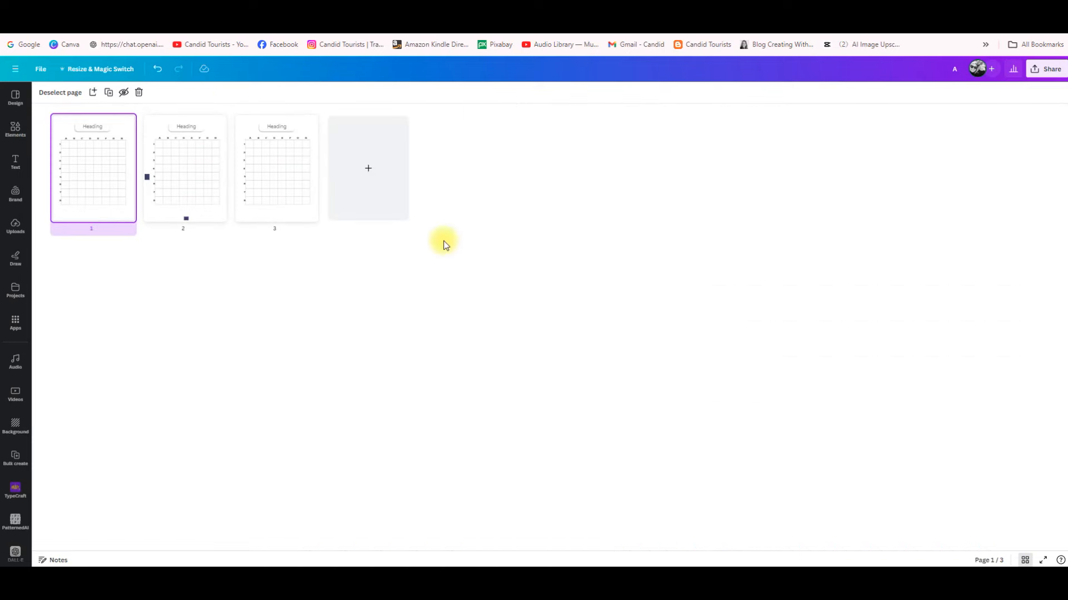
click(272, 164)
click(308, 121)
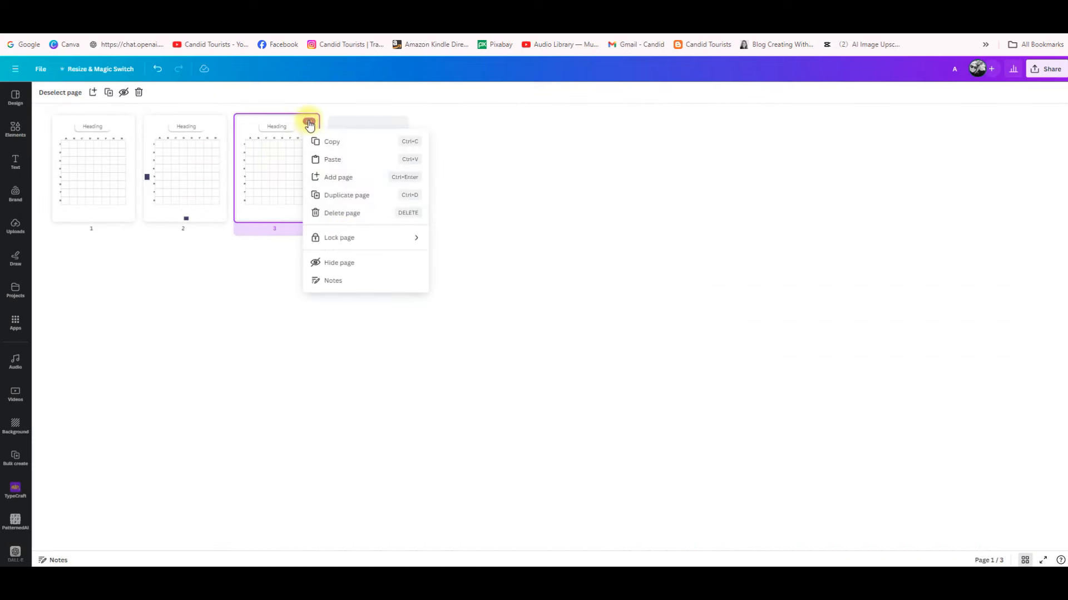
click(342, 213)
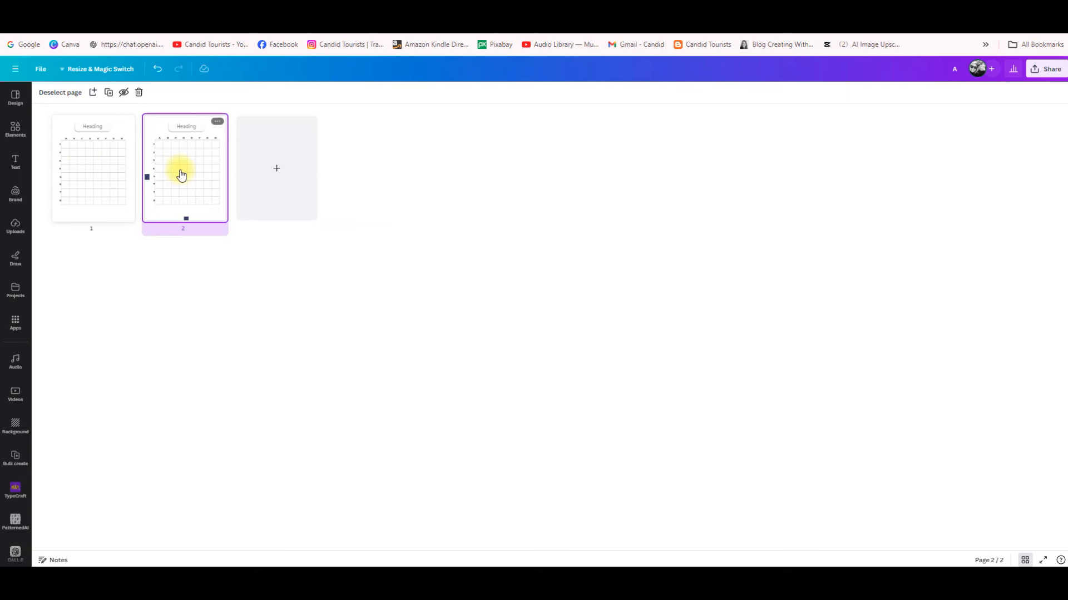
Step: Title page 1 "Left" and page 2 "Right", and return to the page editing view
click(101, 230)
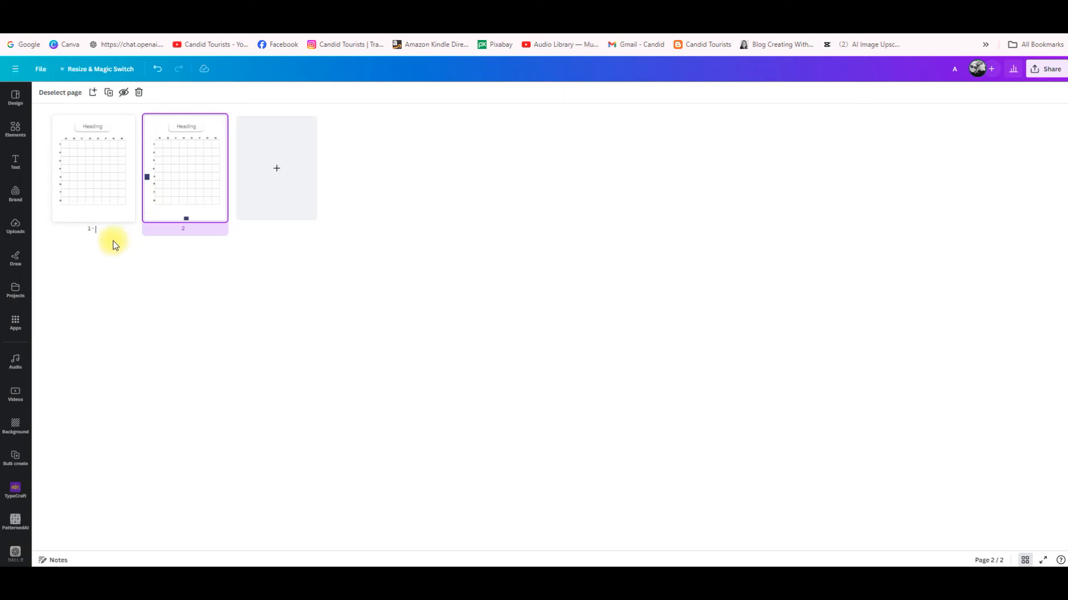
text(Left)
click(191, 230)
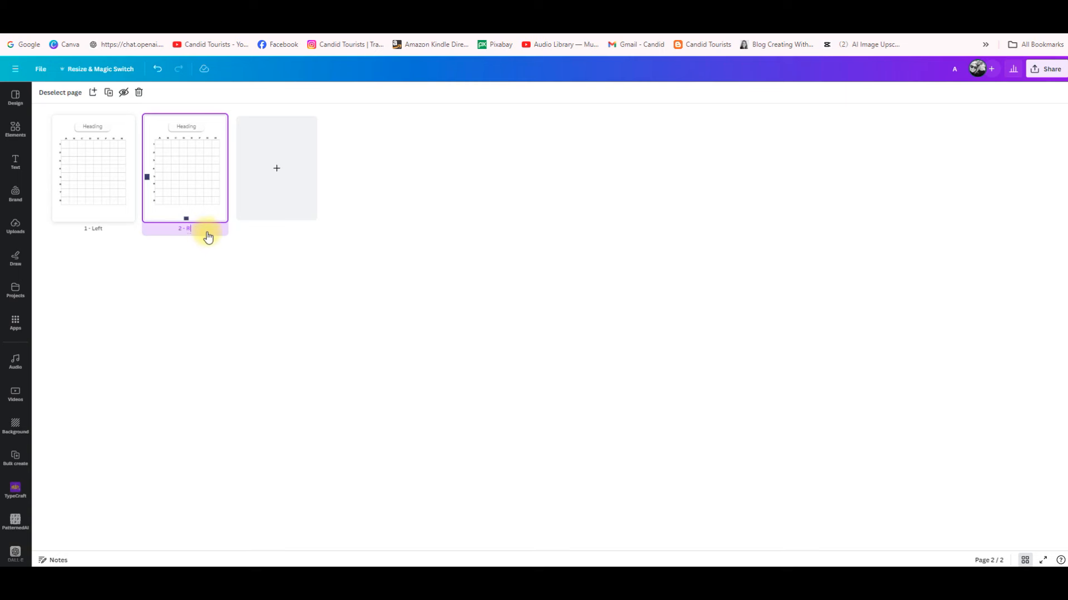
click(337, 325)
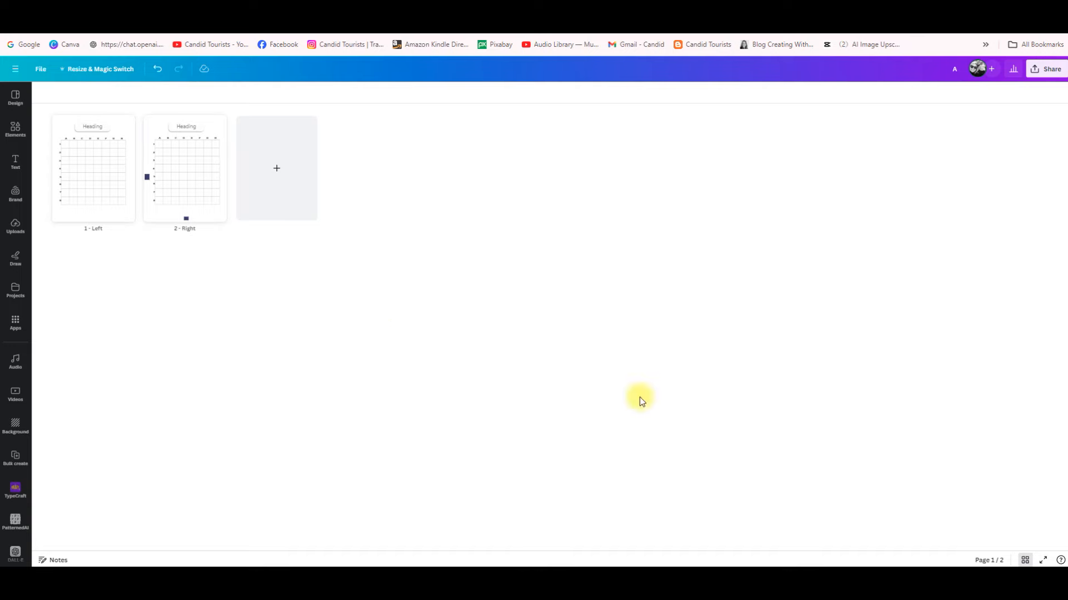
click(1025, 559)
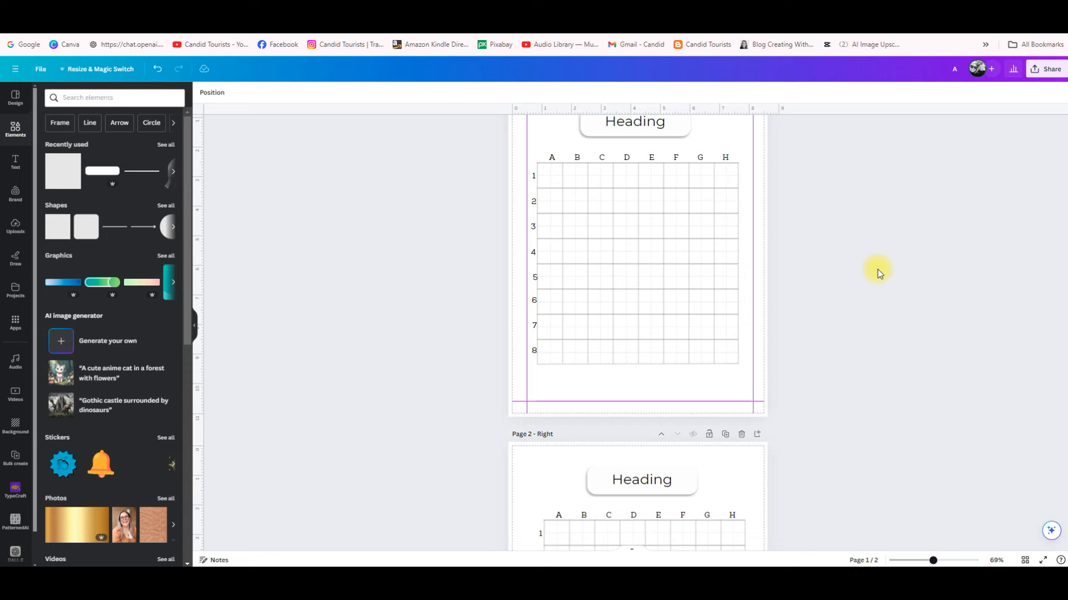
scroll(921, 301, up, 1)
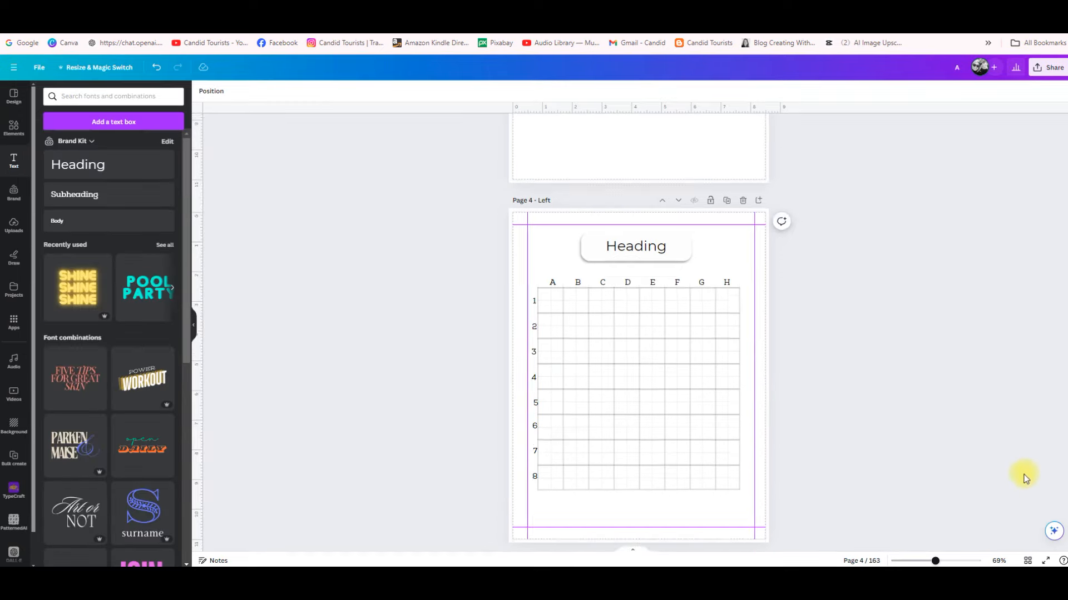
Step: Review the opening pages of the 163-page book, from the title page through the instructions to the first grid page
scroll(979, 436, up, 4)
scroll(980, 435, up, 7)
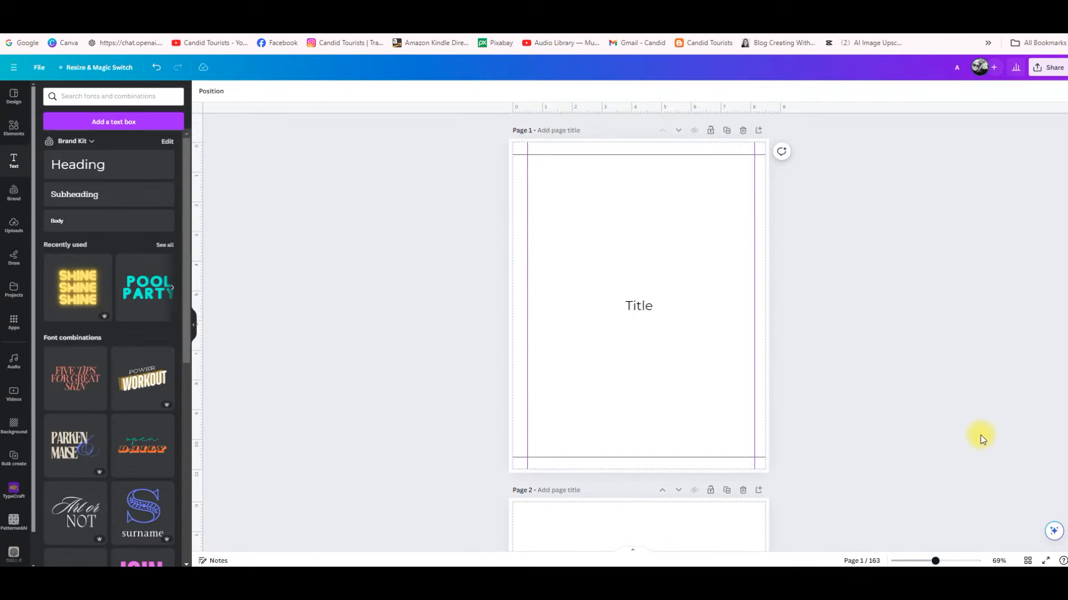
scroll(952, 426, down, 4)
scroll(952, 426, down, 8)
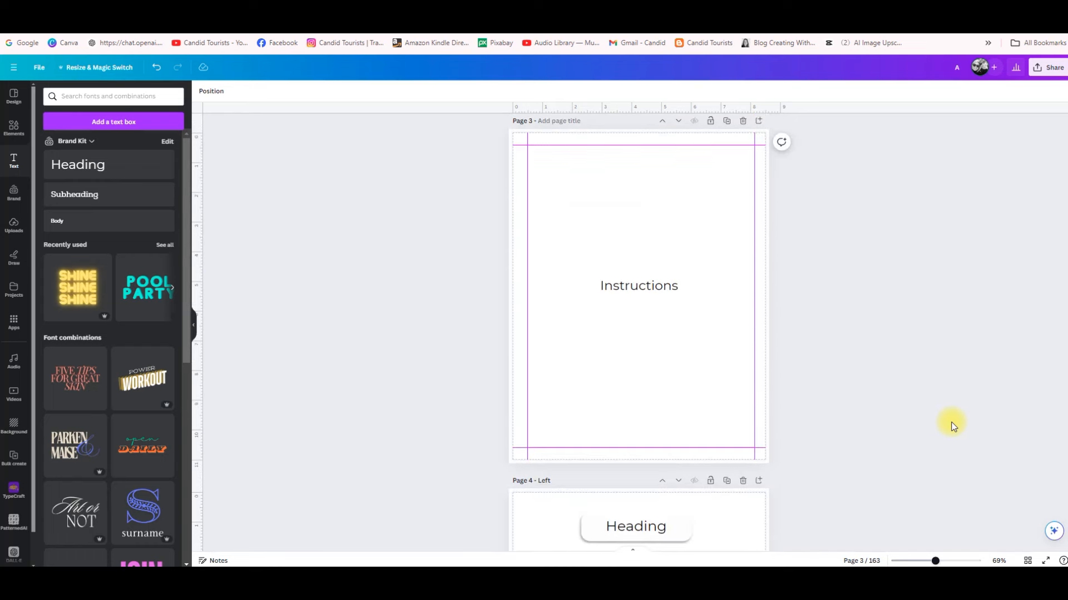
scroll(926, 412, up, 10)
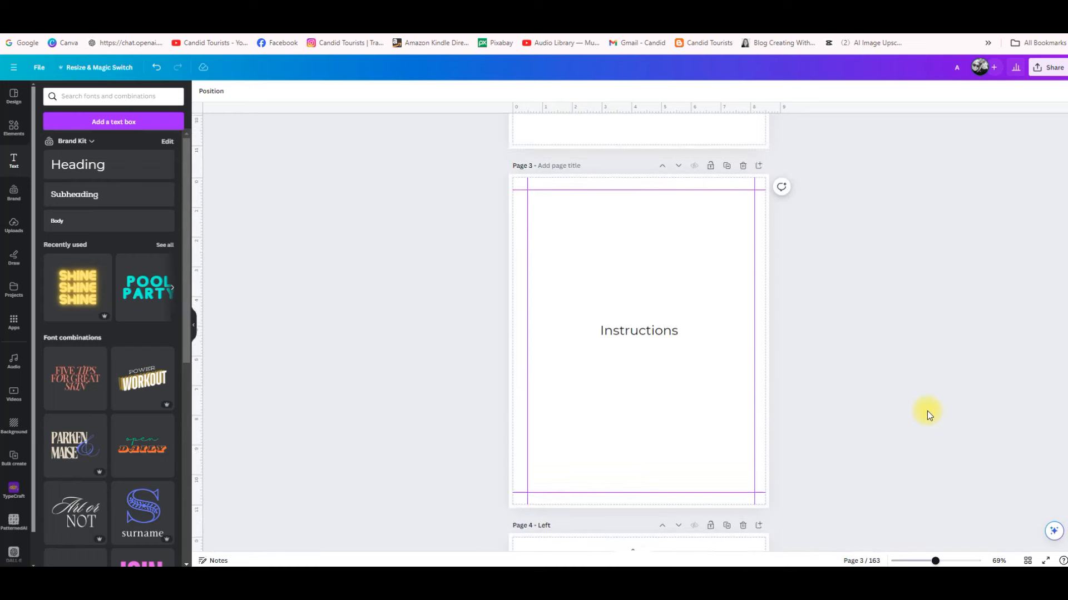
scroll(926, 412, down, 5)
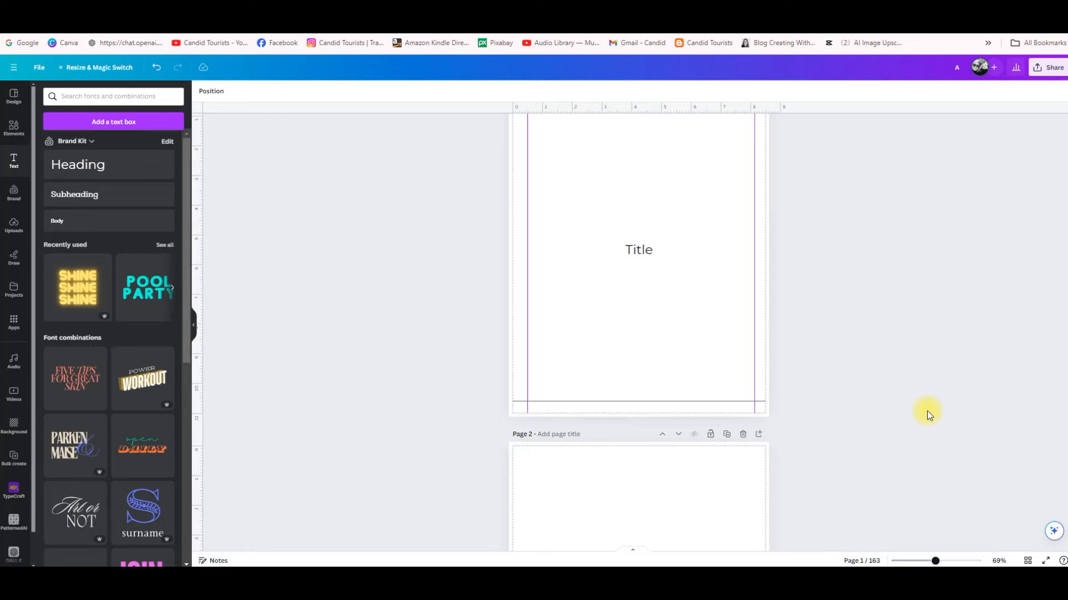
scroll(926, 412, down, 6)
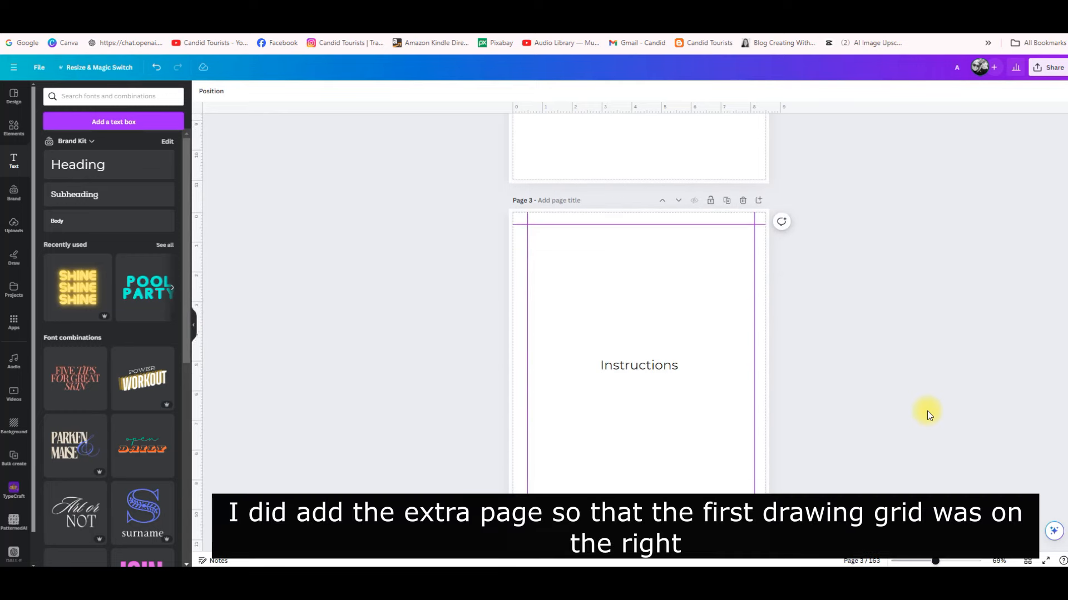
scroll(927, 414, down, 1)
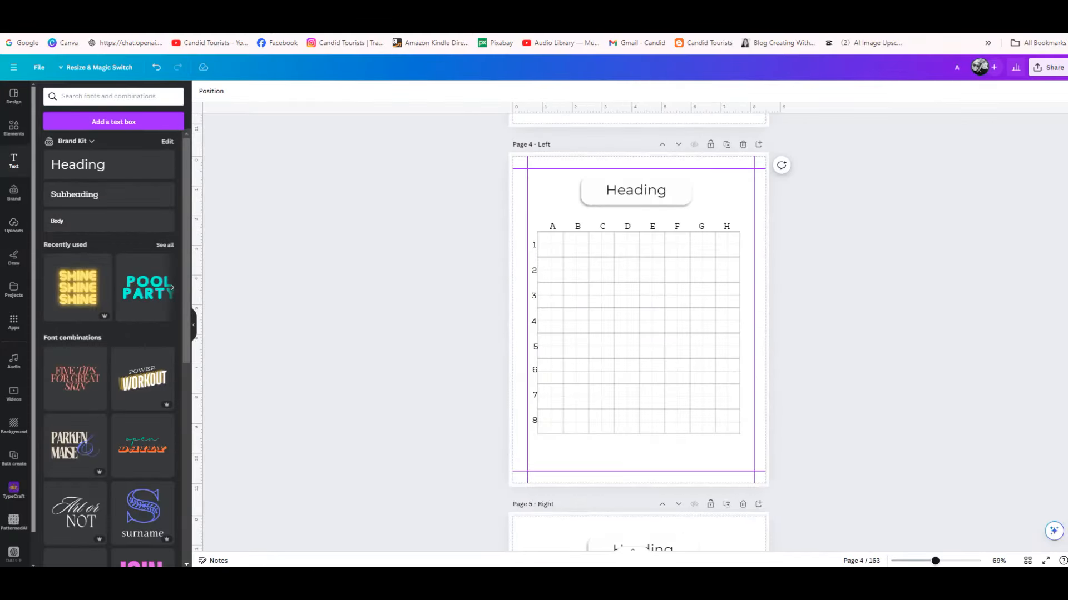
Step: Upload the armadillo line drawing onto page 4's grid and remove its background
click(13, 225)
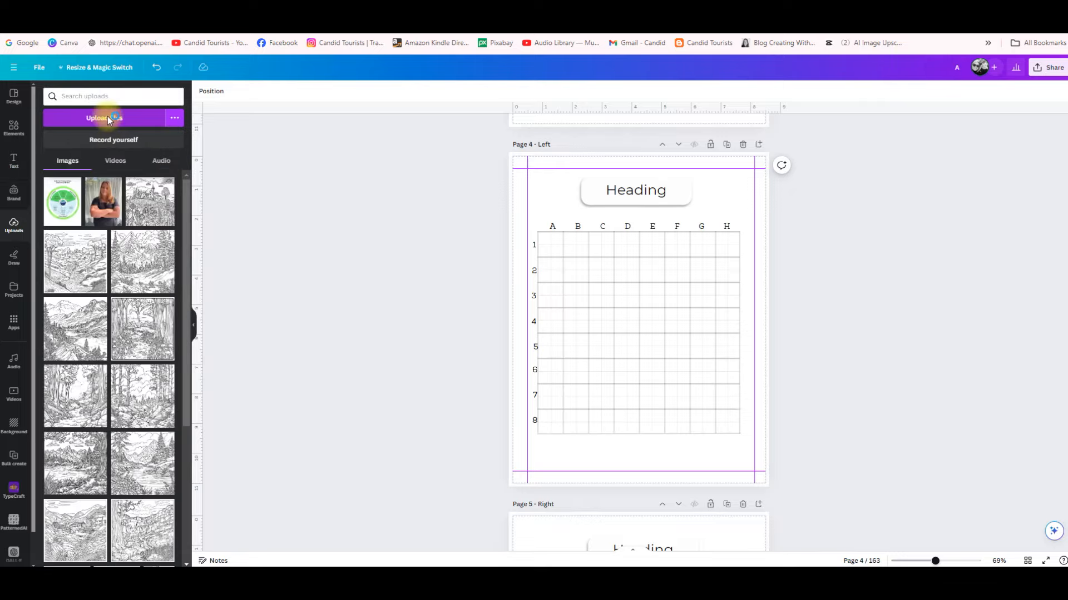
click(107, 115)
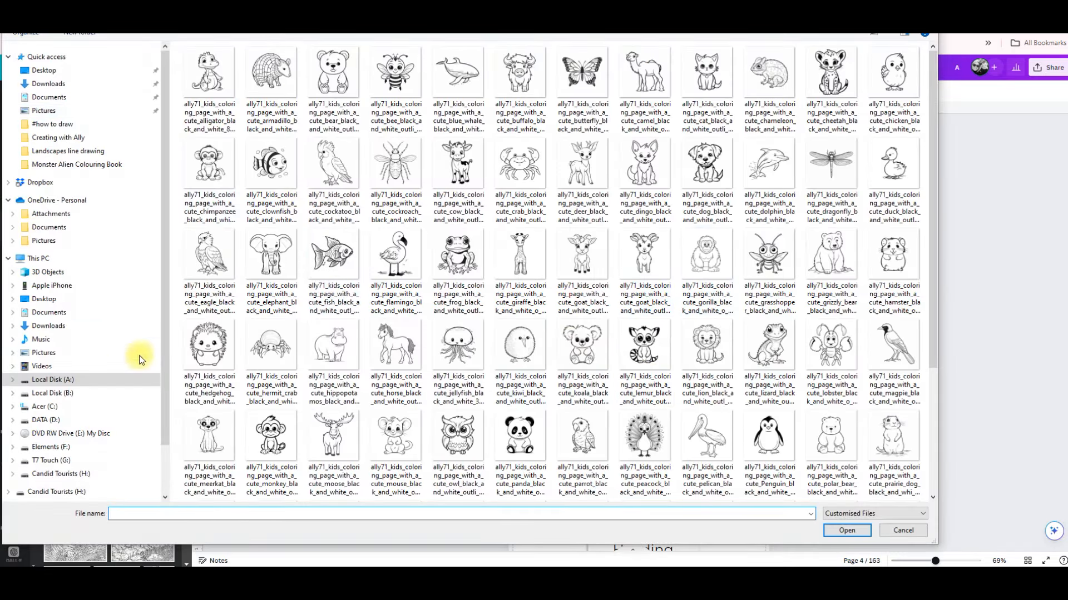
click(58, 326)
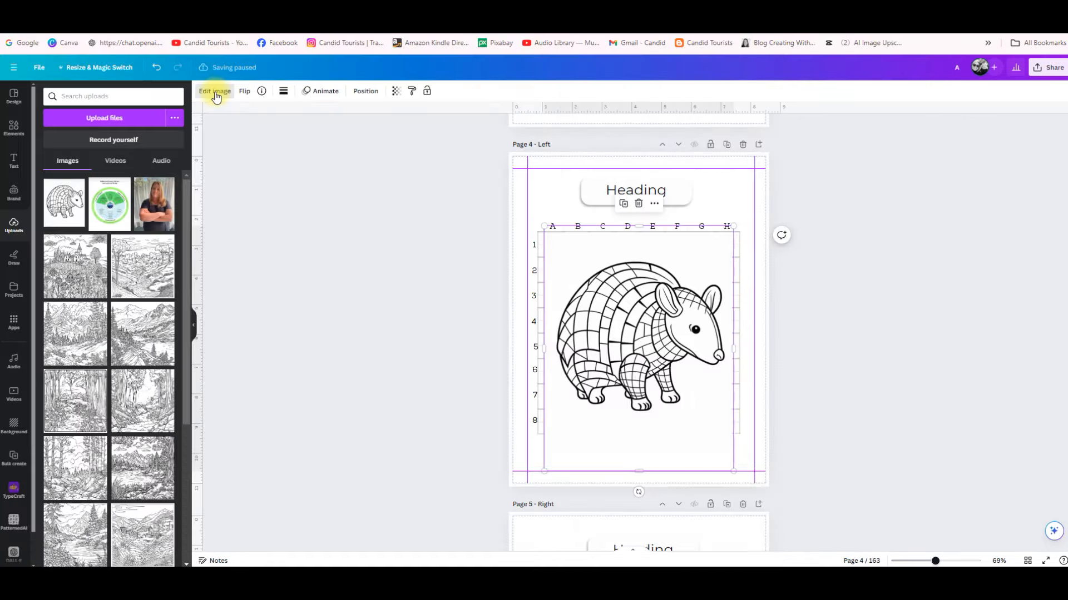
click(215, 93)
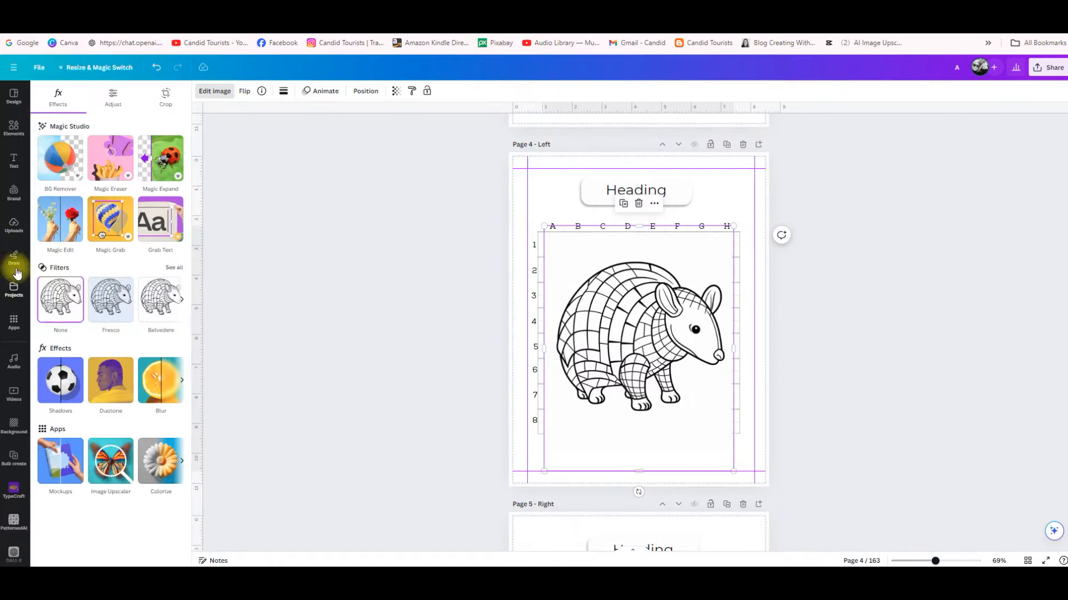
click(65, 169)
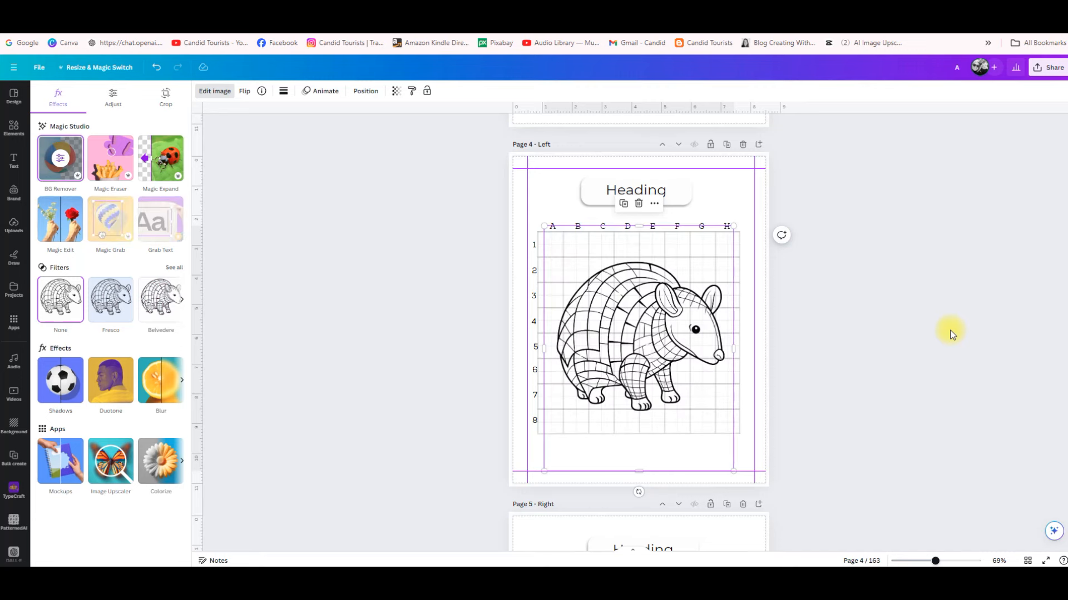
Step: Enlarge the armadillo and position it so the drawing fills the eight-by-eight grid on page 4
drag(653, 332, 641, 319)
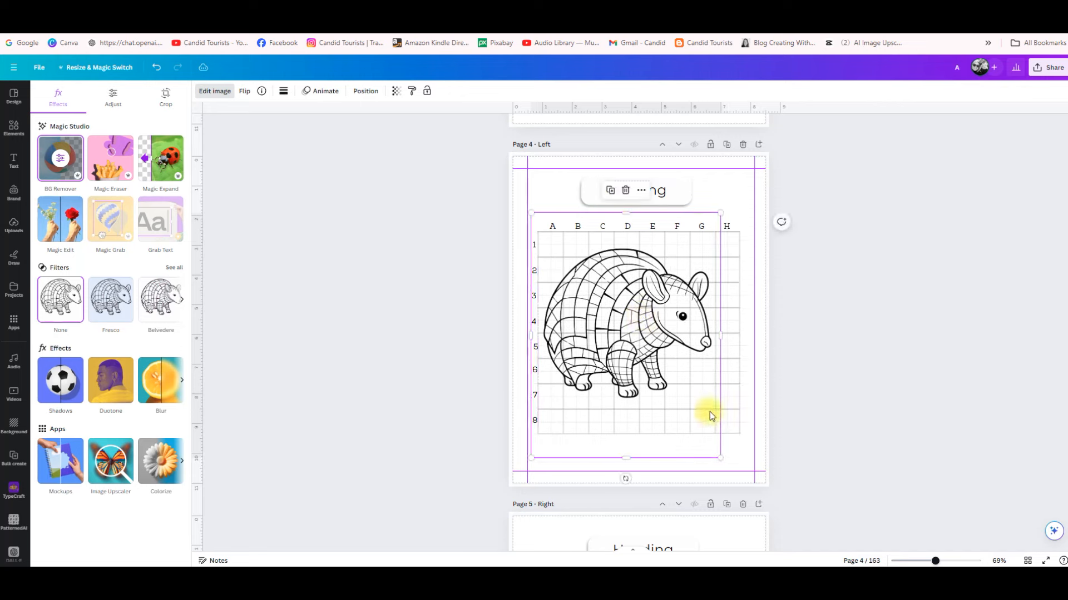
drag(721, 457, 760, 472)
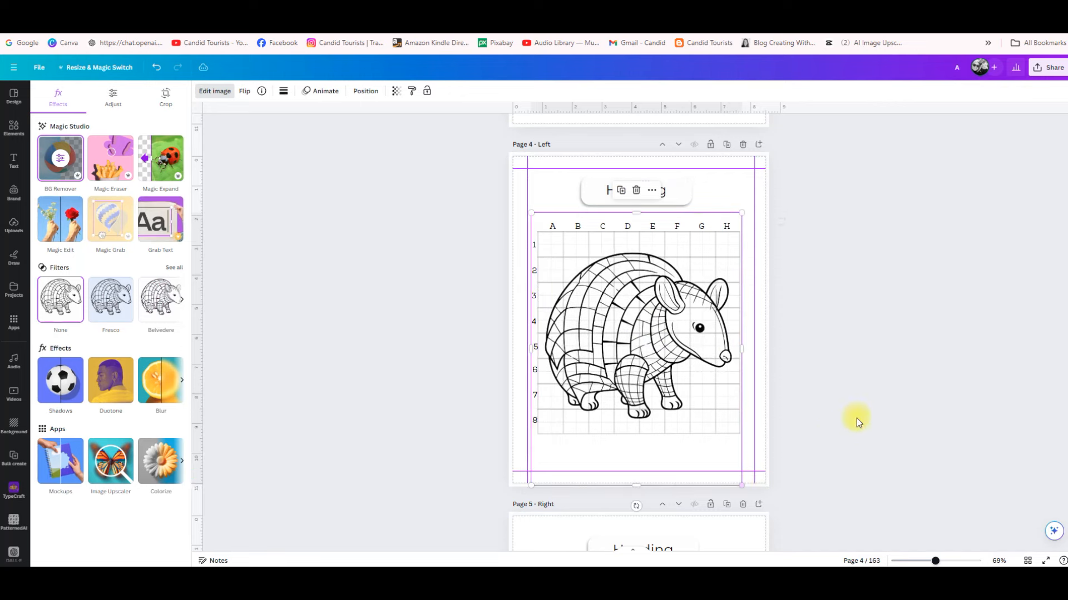
click(861, 402)
drag(655, 335, 661, 333)
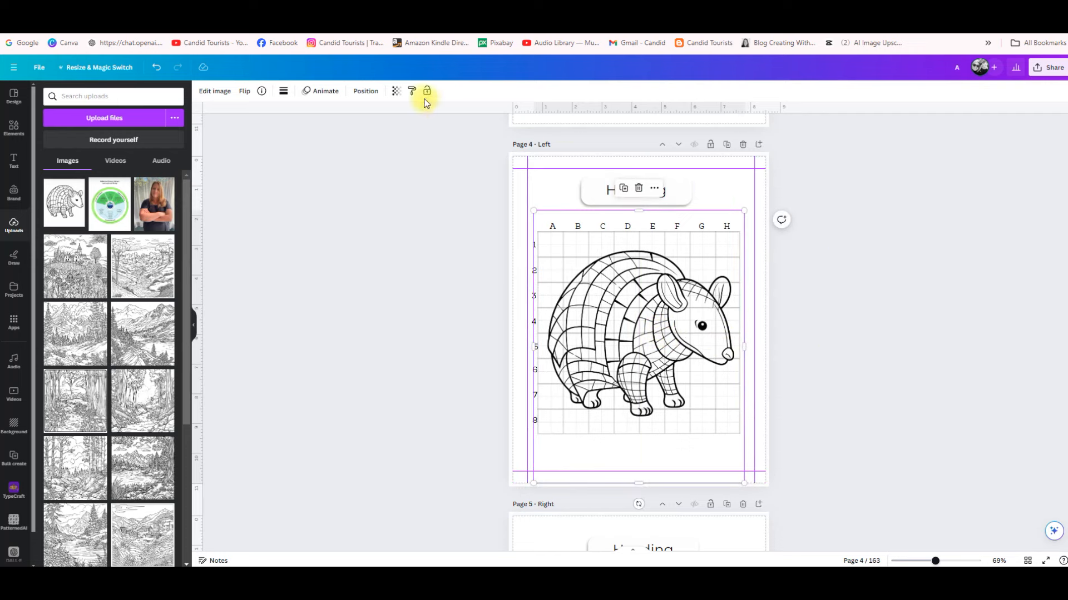
Step: Set the armadillo drawing's transparency to 60
click(396, 91)
click(386, 128)
text(80)
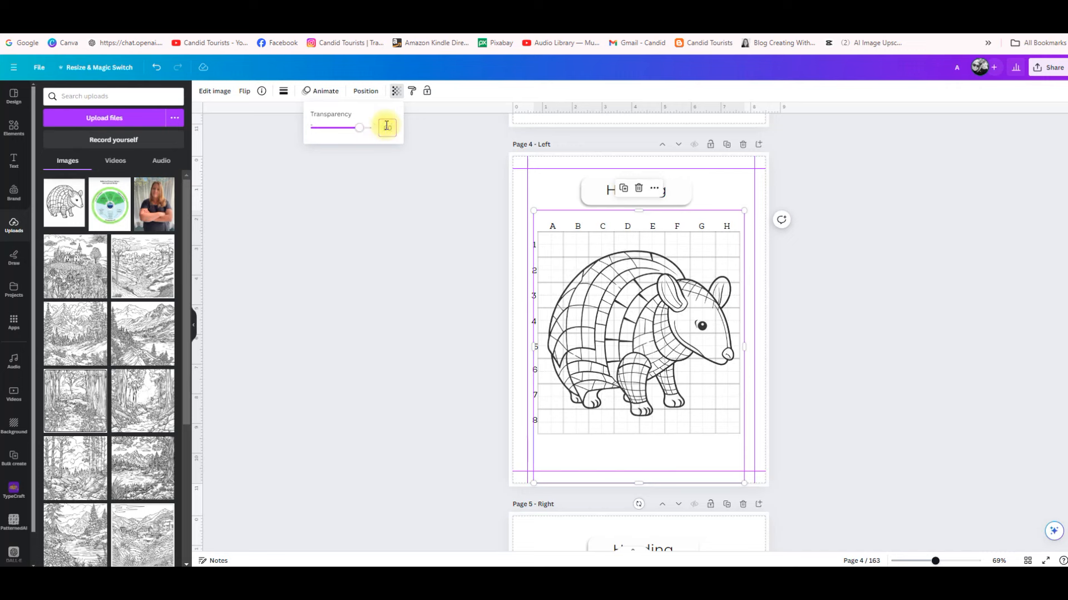
drag(387, 127, 397, 130)
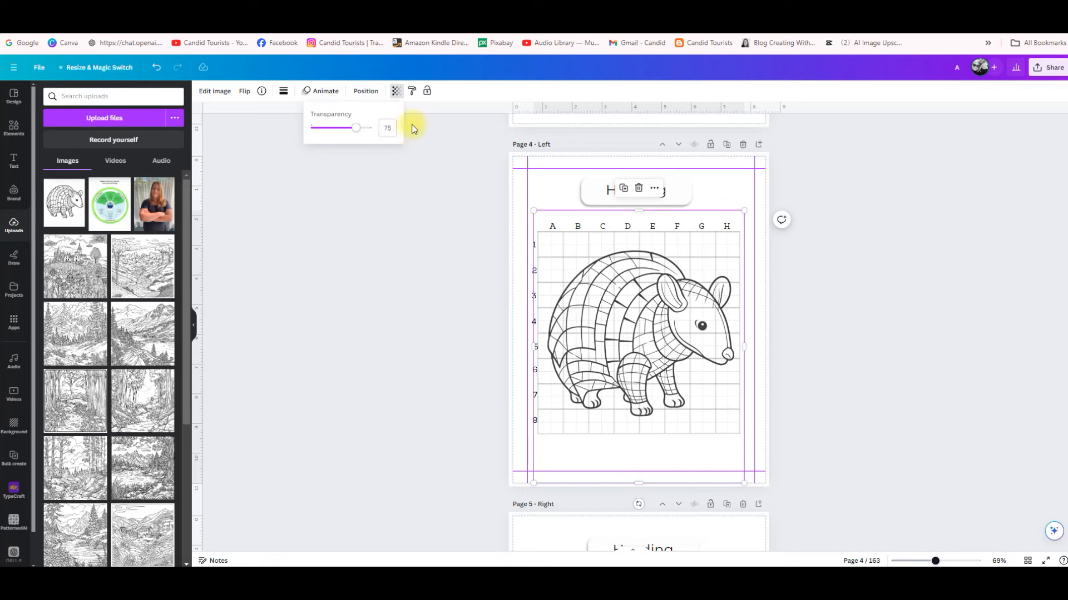
drag(386, 131, 391, 129)
text(60)
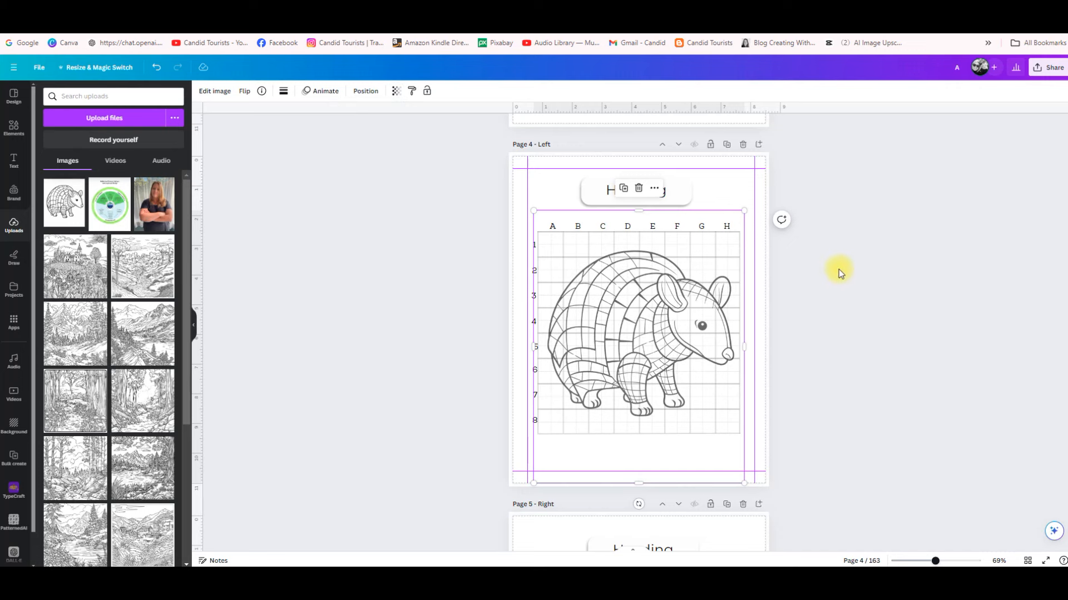
click(865, 285)
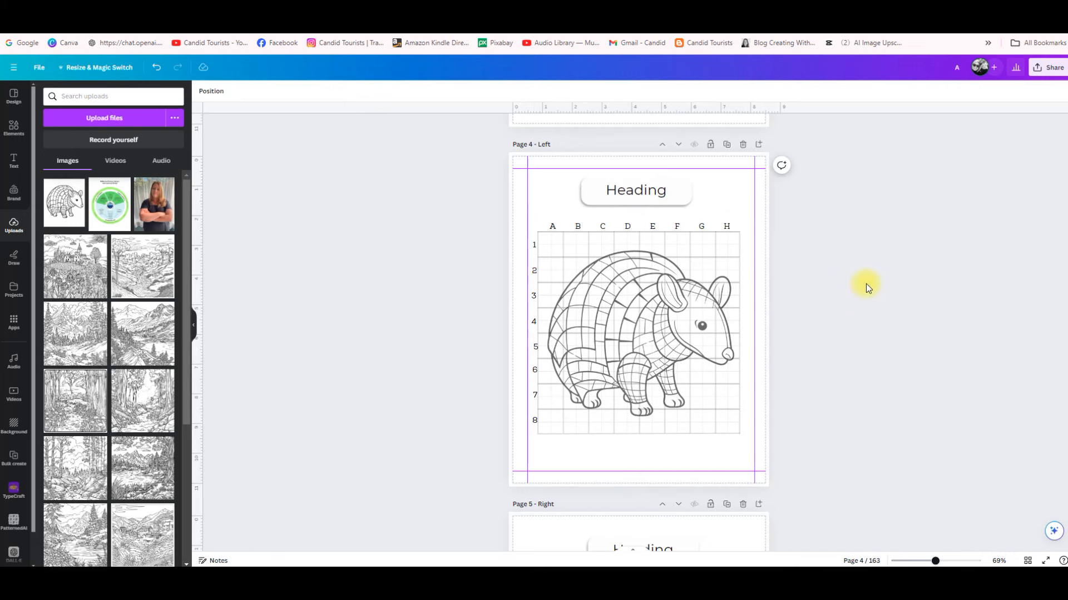
Step: Replace page 4's heading text with "Armadillo"
double_click(652, 192)
text(Armadillo)
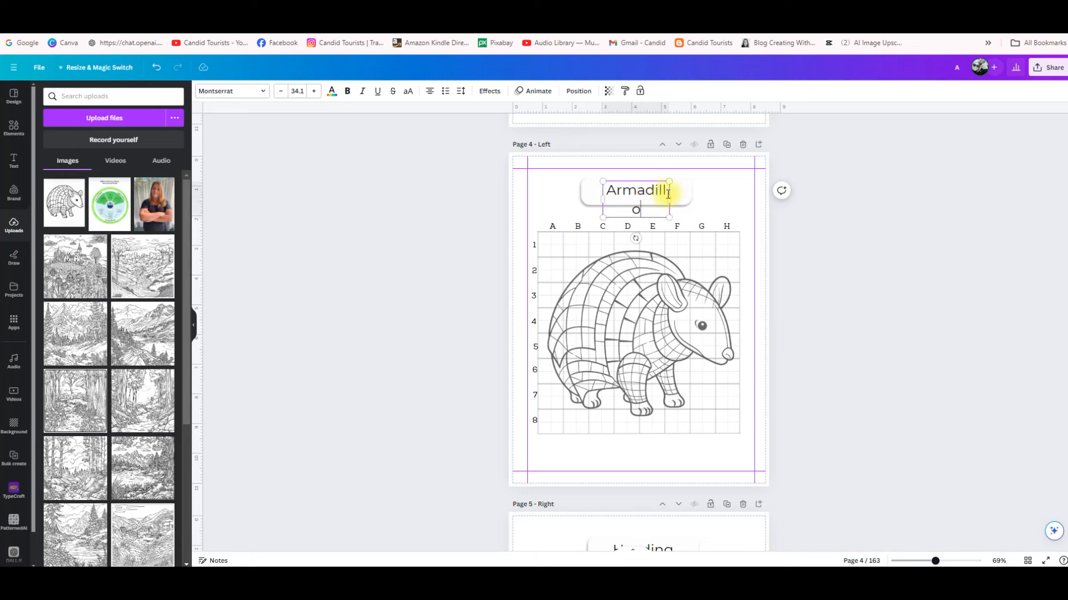
Step: Widen the Armadillo heading on page 4 so it fits on one line, and centre it in its title box
mouse_move(669, 199)
mouse_down()
mouse_move(681, 198)
mouse_move(660, 191)
mouse_up()
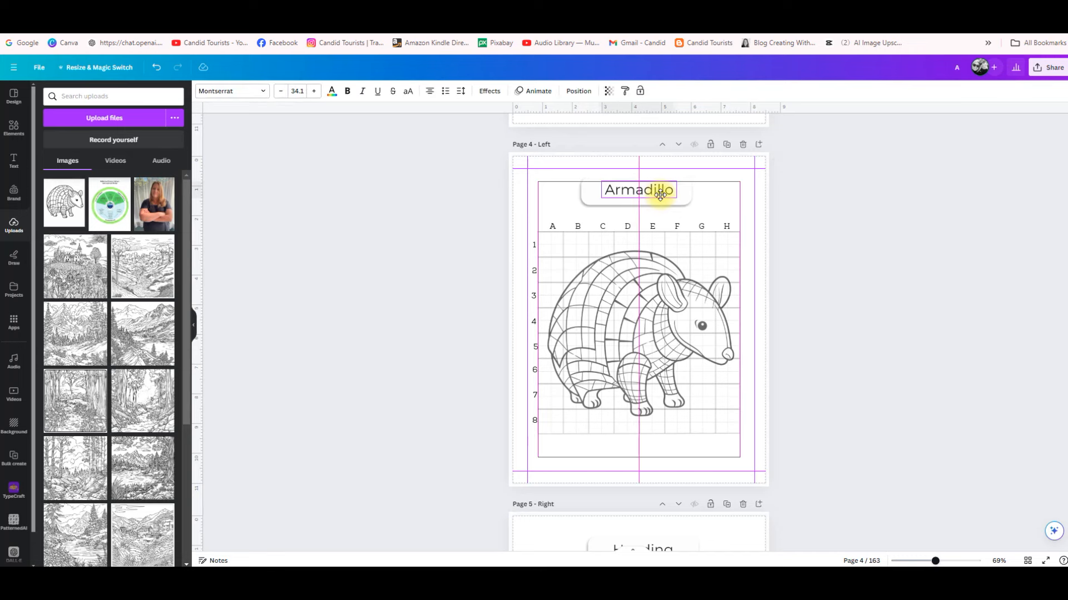
click(960, 360)
scroll(963, 362, down, 3)
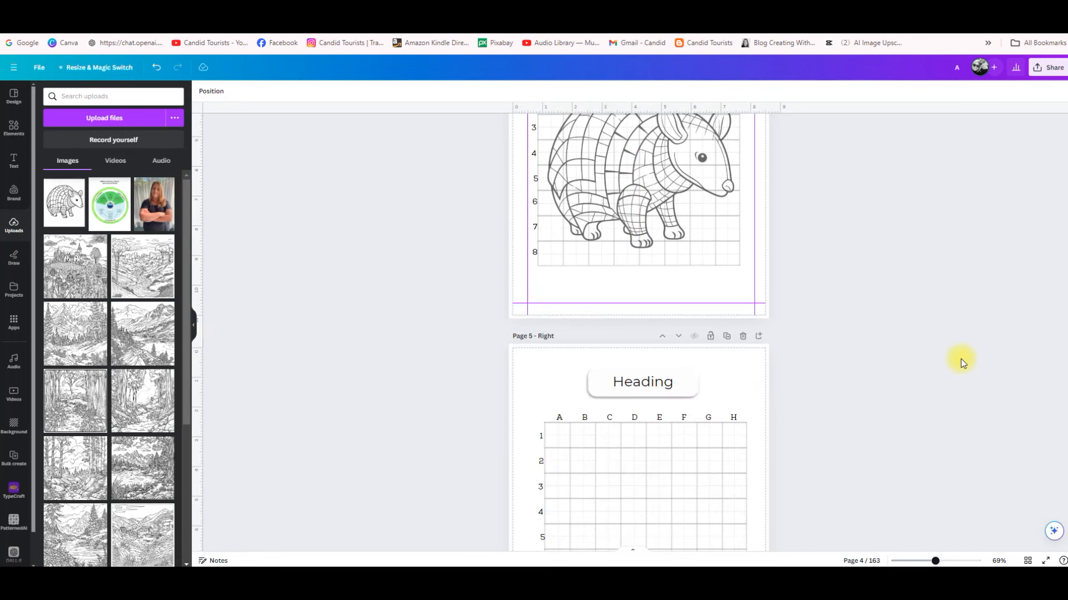
Step: Shrink the armadillo drawing on page 4 slightly and centre it within the columns of the A–H grid
scroll(963, 363, up, 2)
click(734, 303)
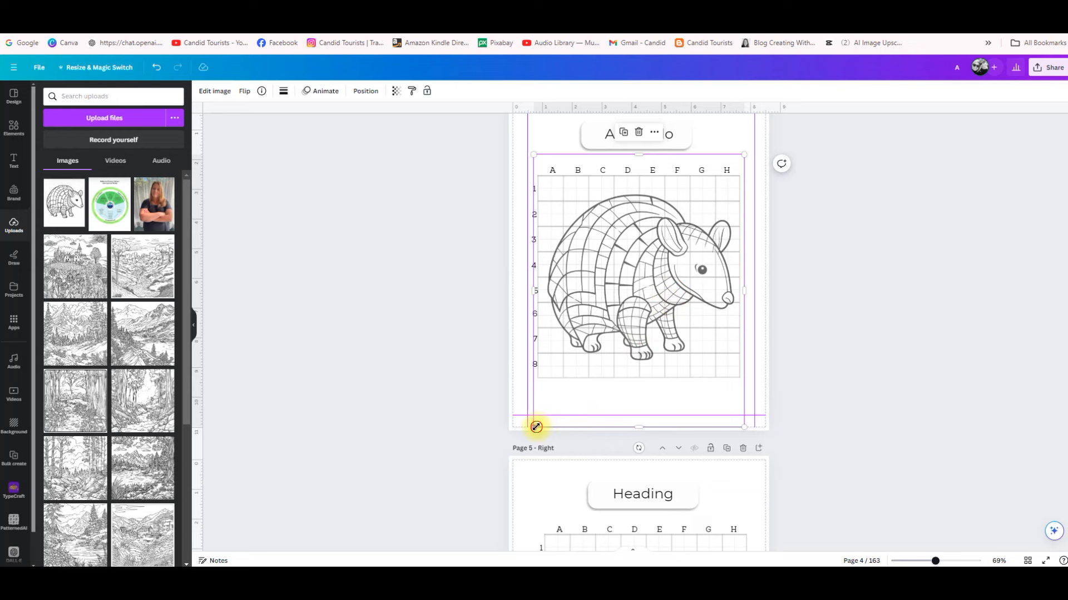
drag(536, 427, 562, 396)
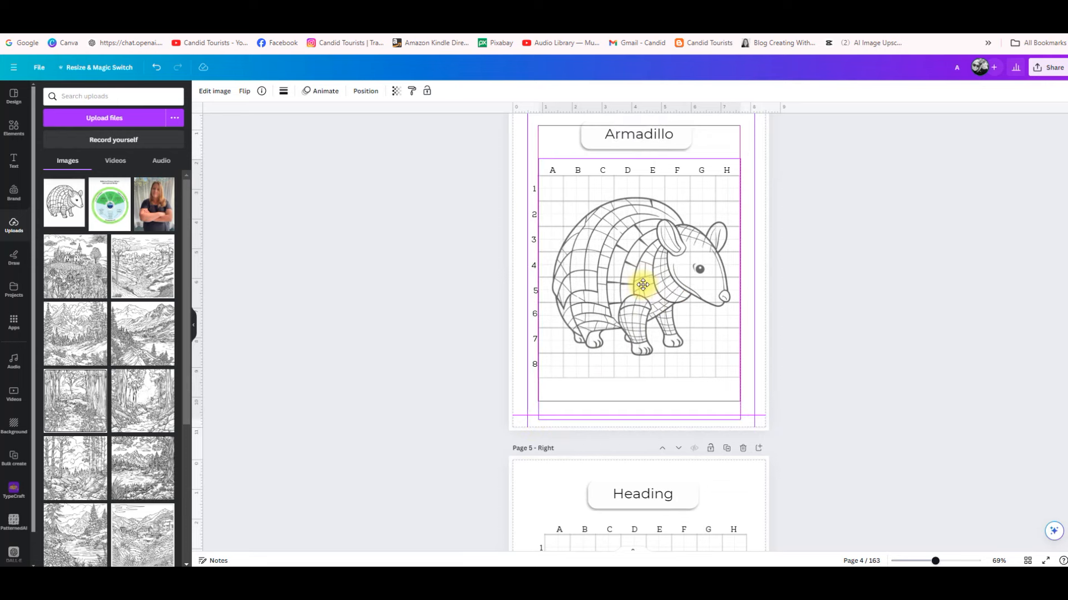
click(1029, 325)
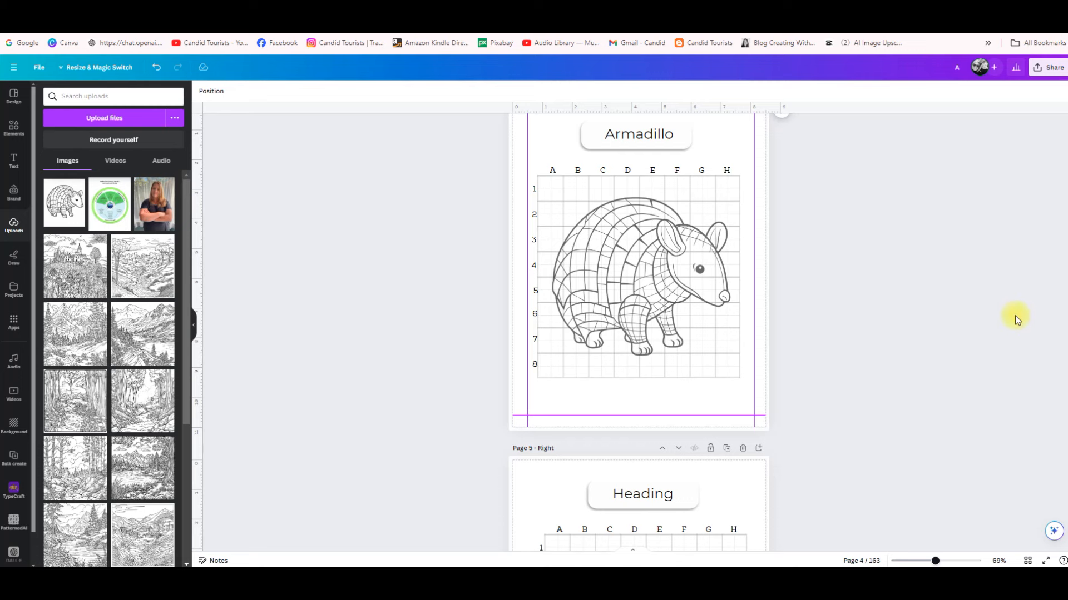
scroll(909, 298, up, 2)
scroll(909, 301, down, 2)
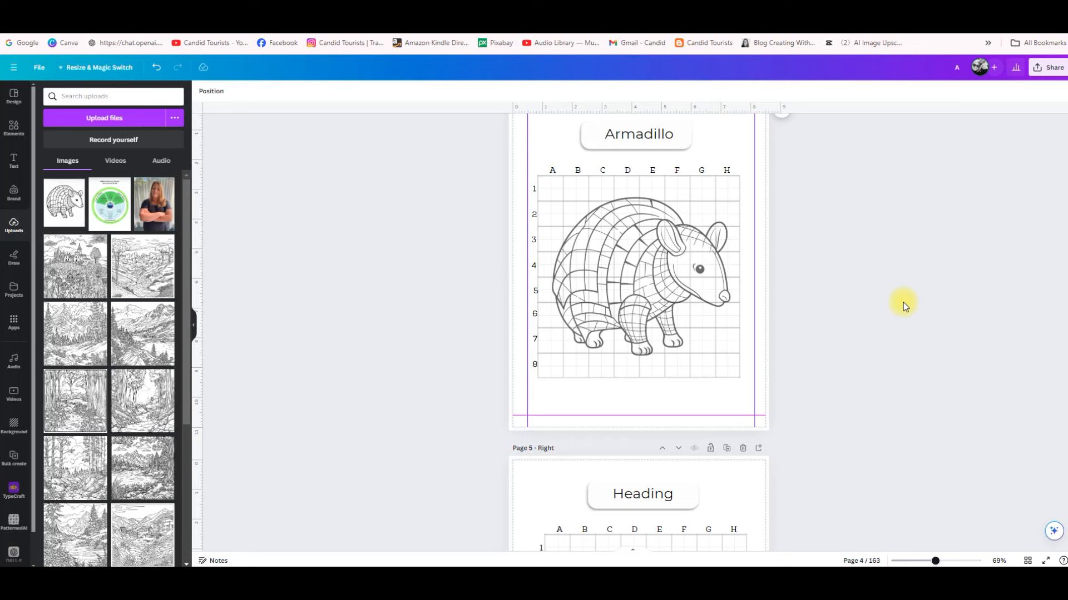
scroll(904, 302, down, 2)
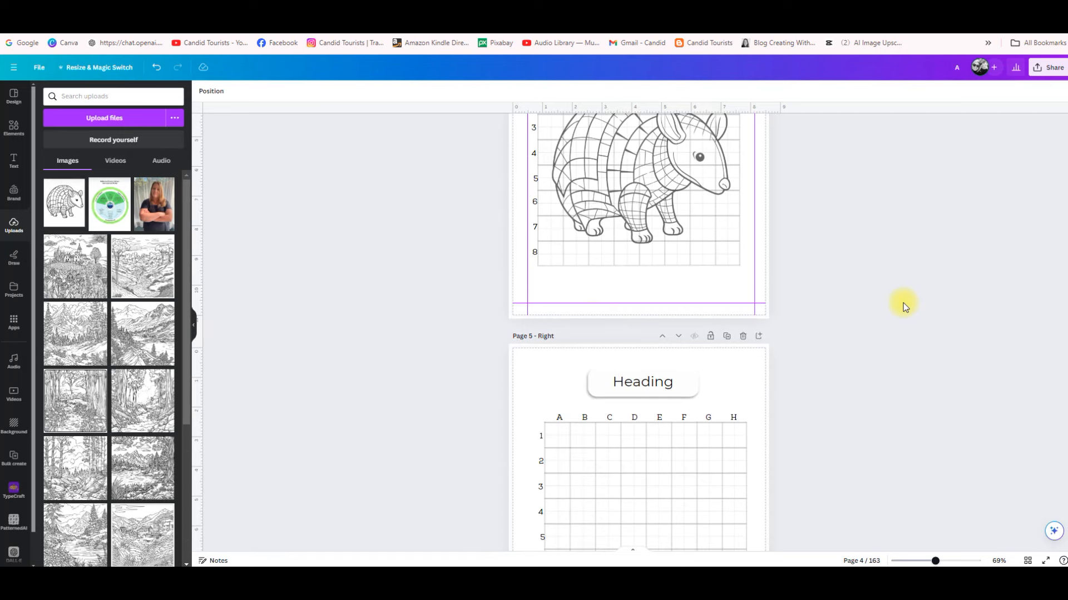
scroll(903, 303, up, 2)
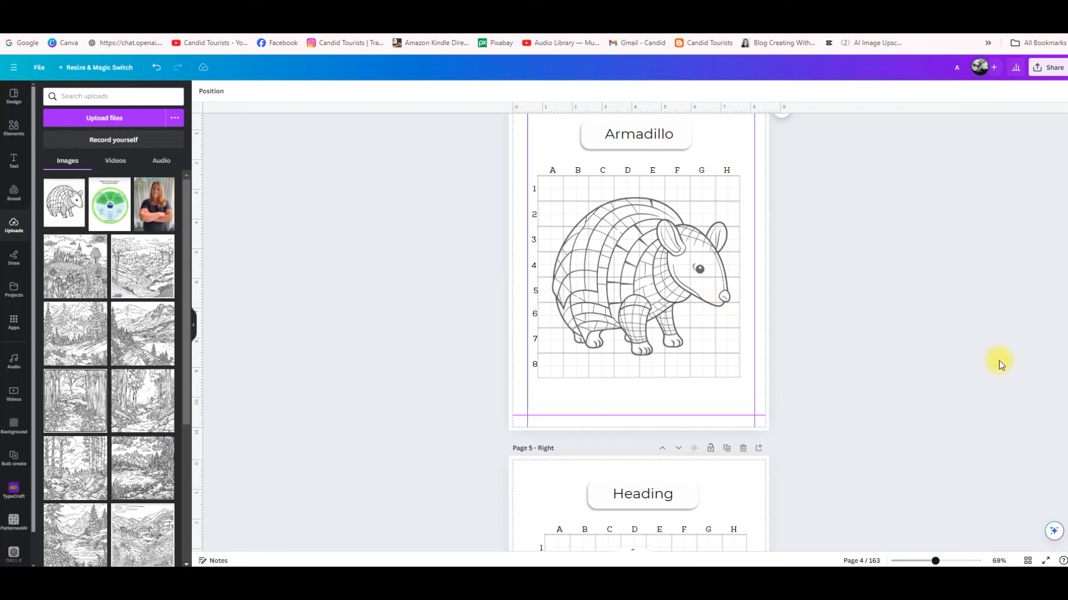
scroll(998, 360, down, 3)
scroll(999, 361, up, 2)
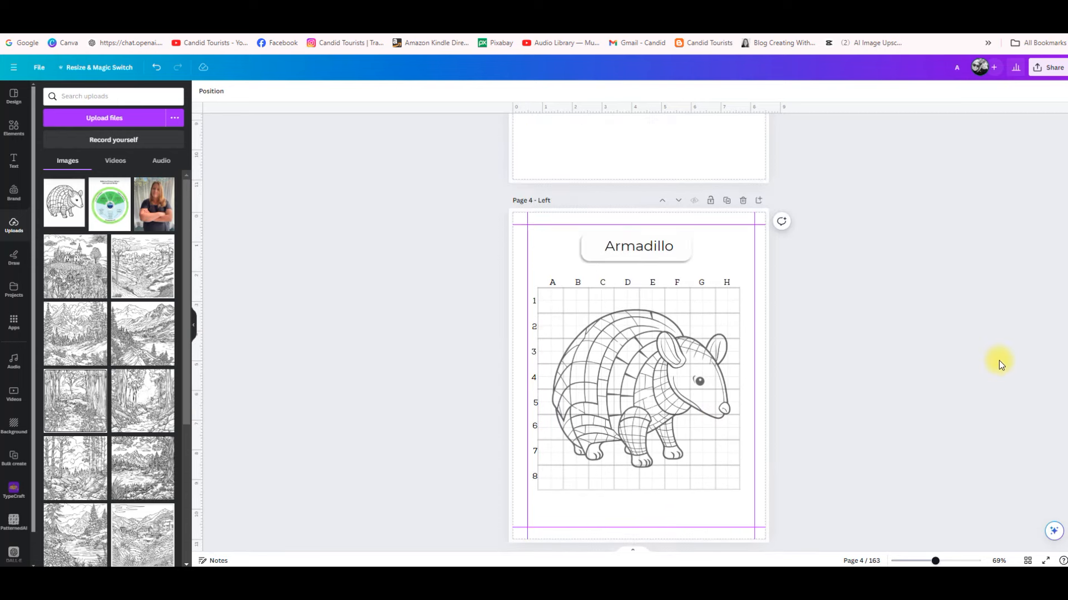
scroll(999, 361, down, 1)
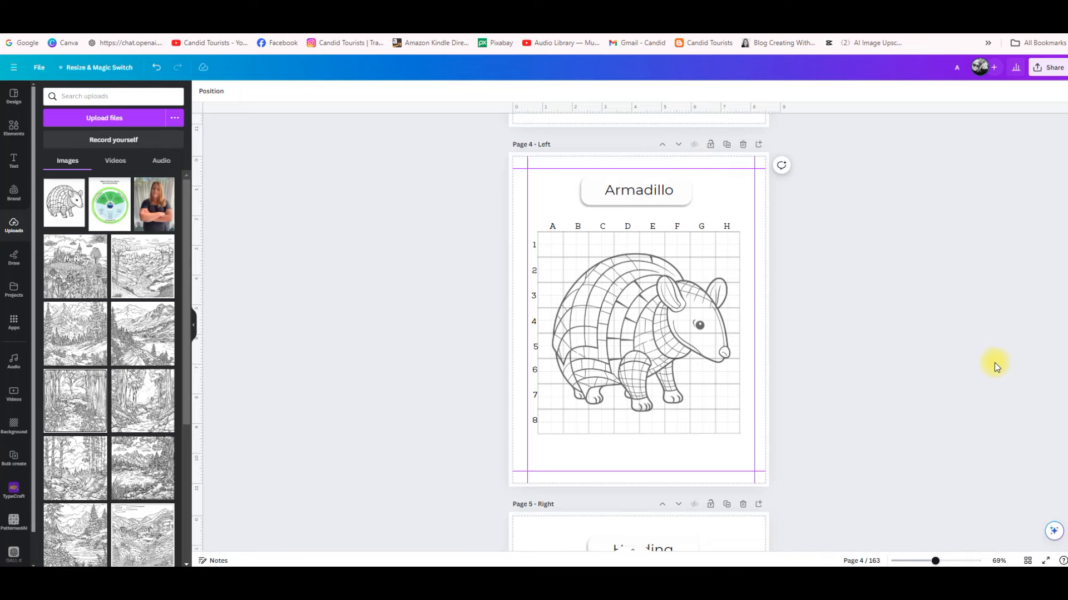
Step: Upload the animal drawings in image files 1 through 81 from the Downloads folder
click(135, 117)
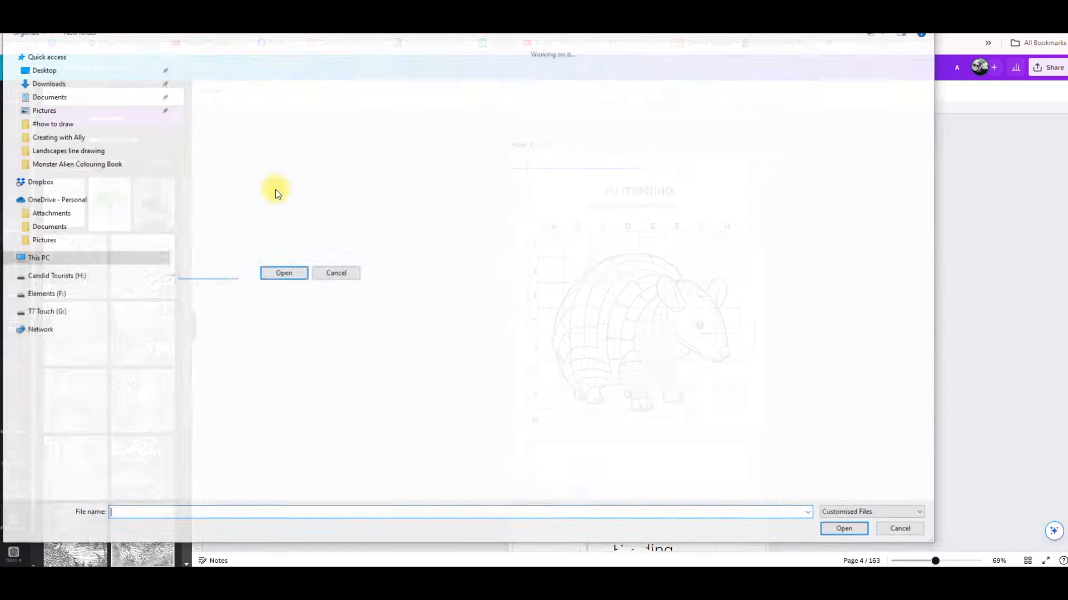
click(210, 88)
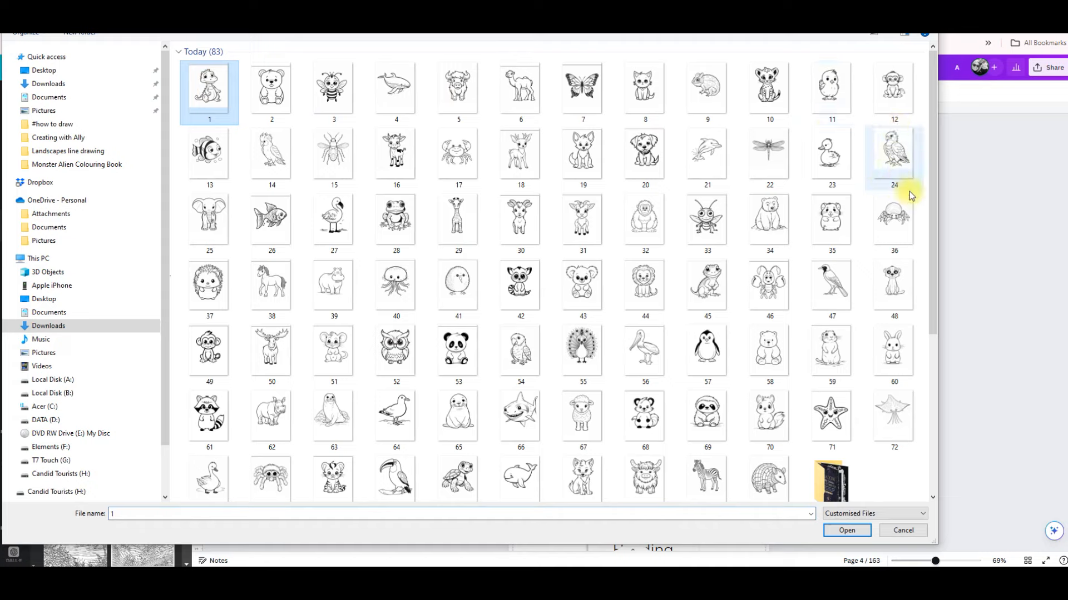
drag(932, 218, 933, 289)
shift+click(703, 411)
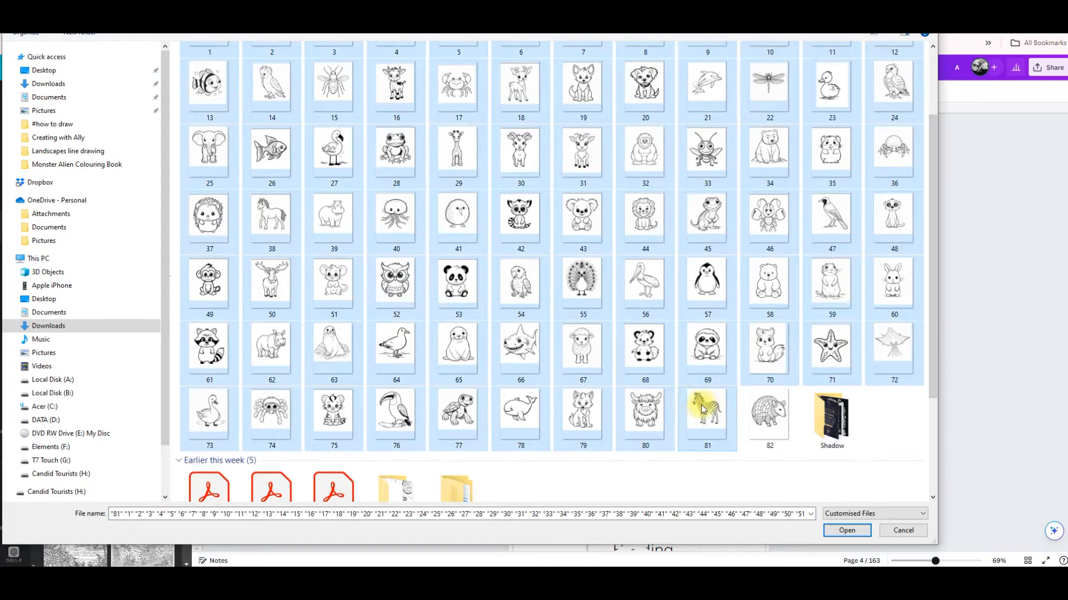
click(826, 532)
drag(935, 561, 989, 553)
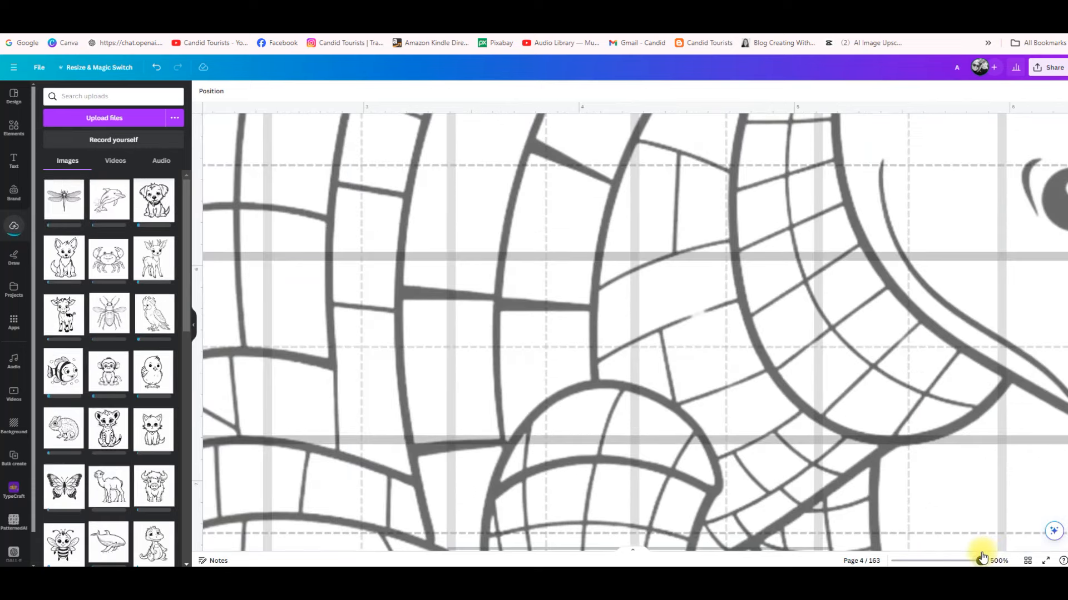
drag(980, 559, 935, 558)
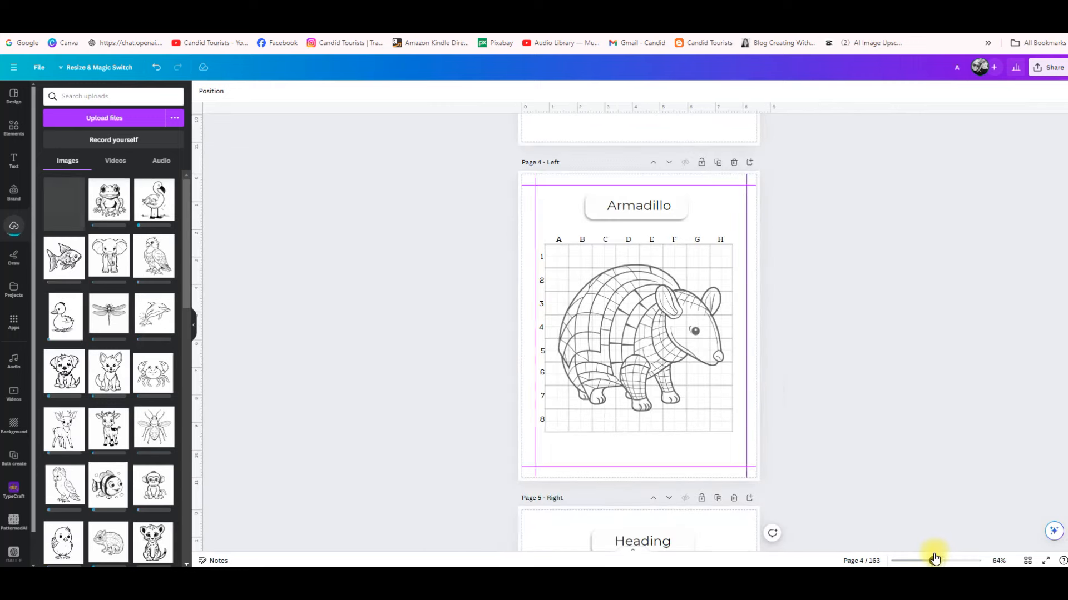
Step: Open the design's download options and set the file type to PDF Print
click(1049, 67)
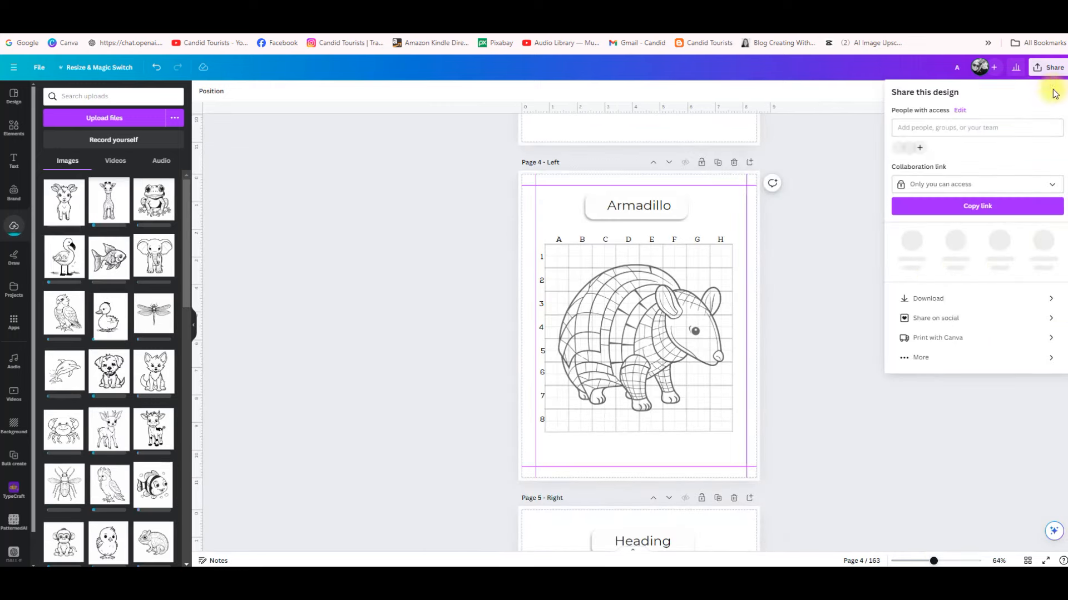
click(936, 299)
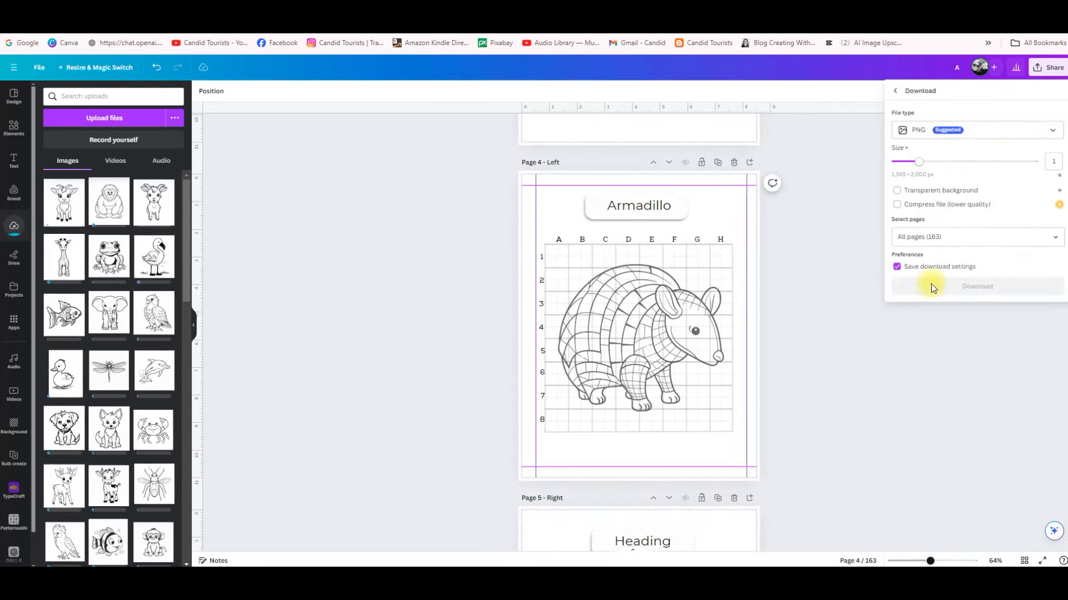
click(1010, 132)
click(971, 157)
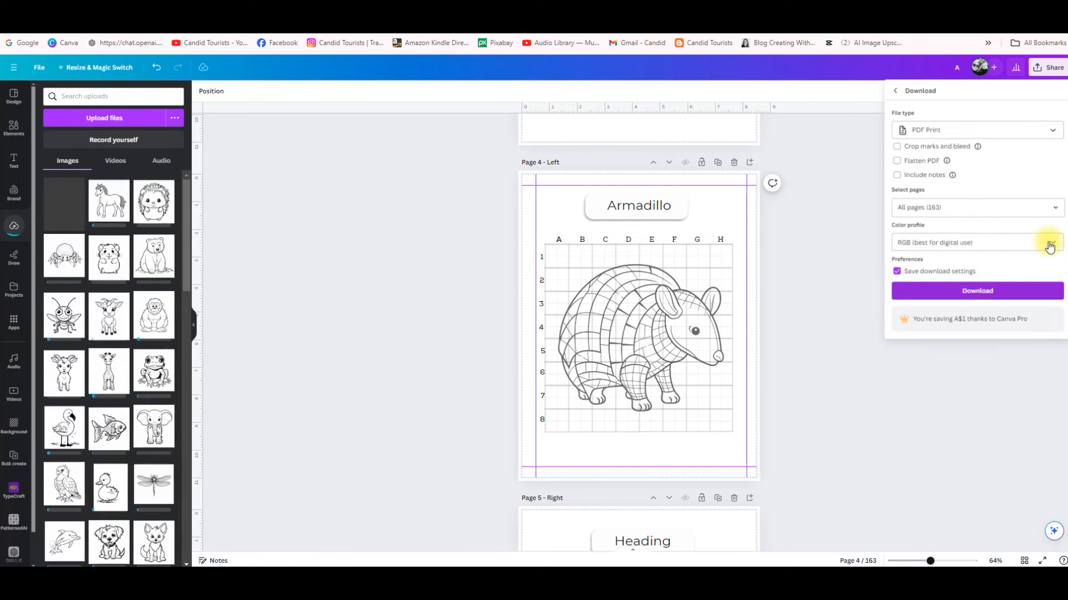
Step: Restrict the download to page 4 only and confirm the page selection
click(1052, 208)
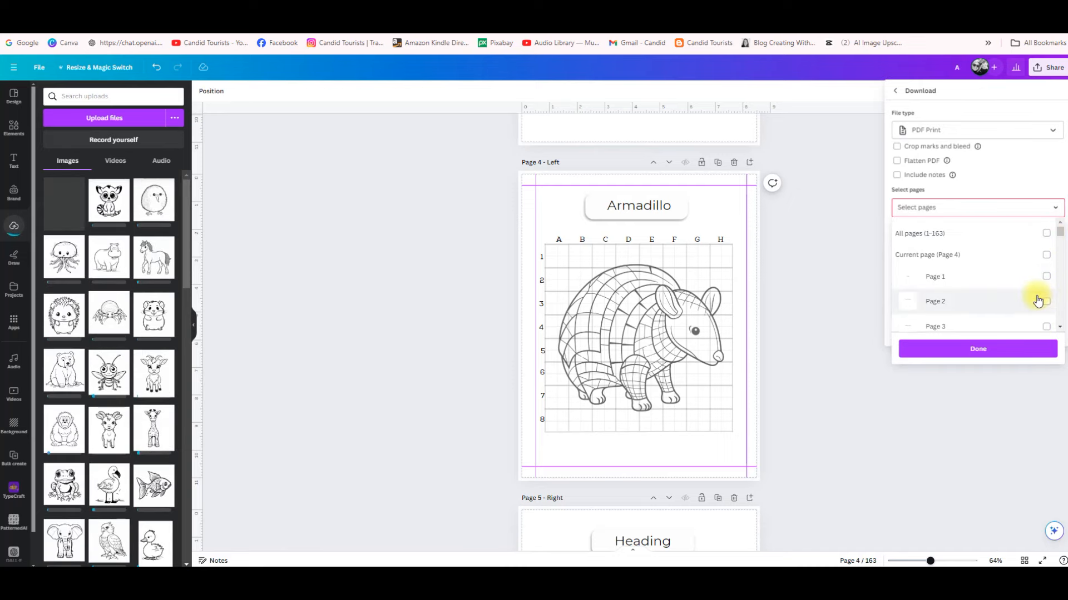
scroll(1010, 281, down, 3)
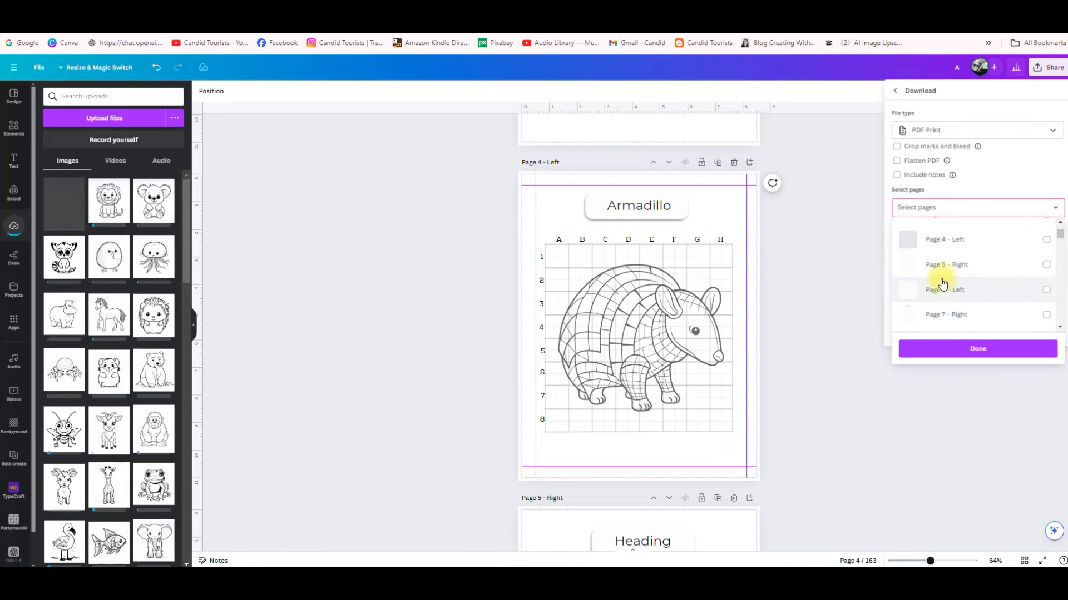
scroll(1023, 267, up, 2)
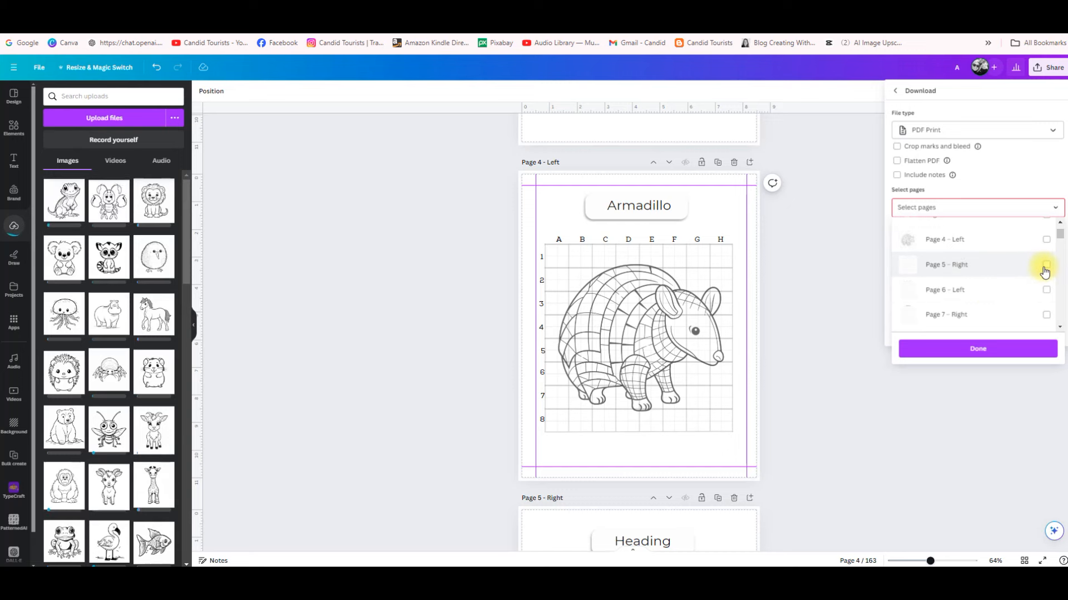
click(1045, 239)
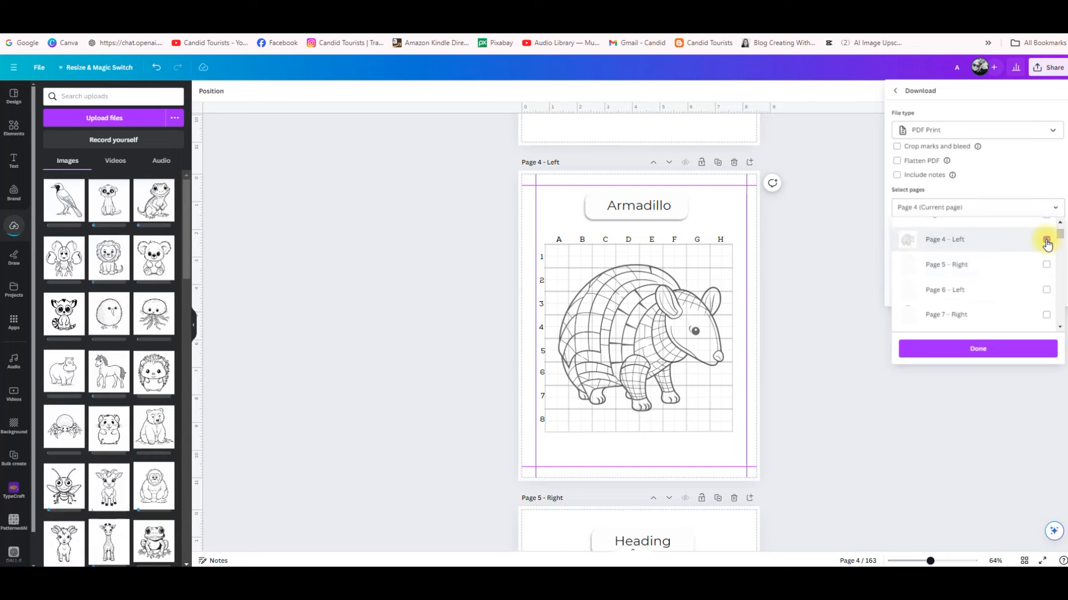
click(978, 349)
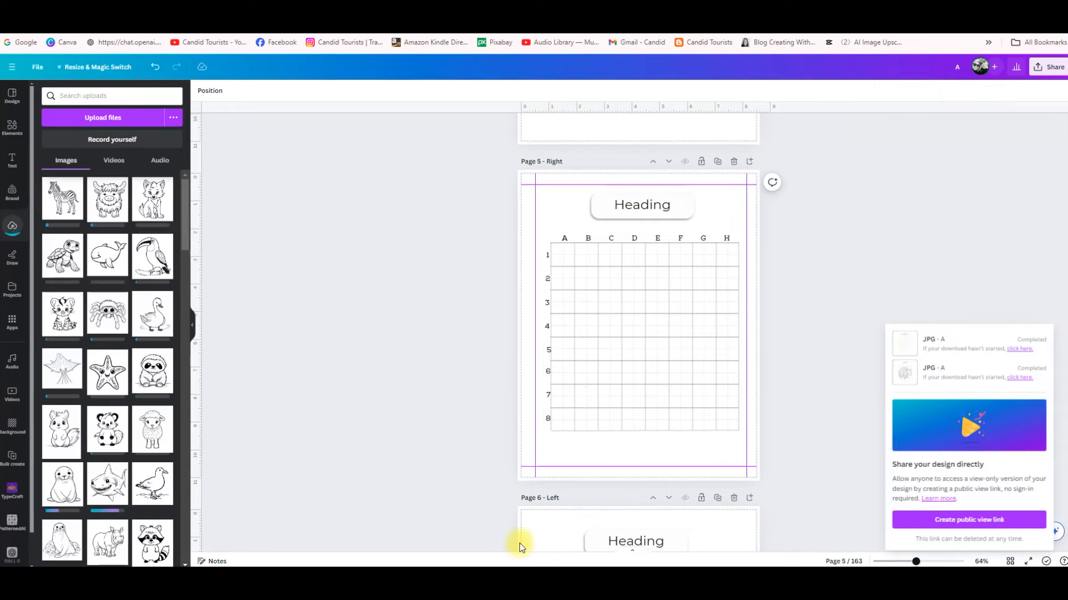
Step: Dismiss the download notice and look over all the book's pages in the thumbnail overview before returning to page 4
click(838, 266)
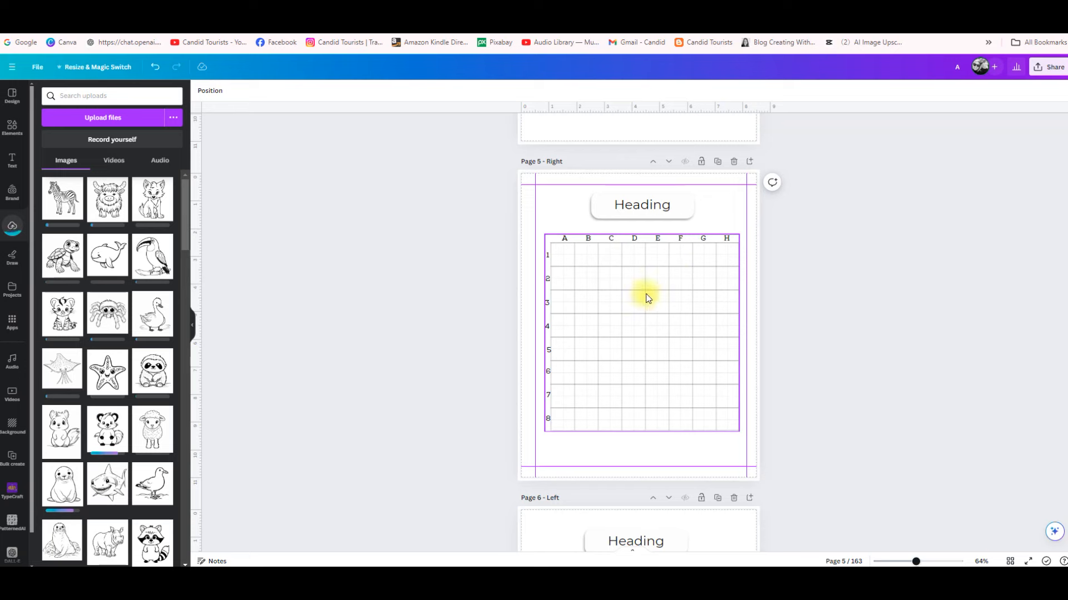
scroll(845, 315, up, 2)
scroll(849, 315, up, 3)
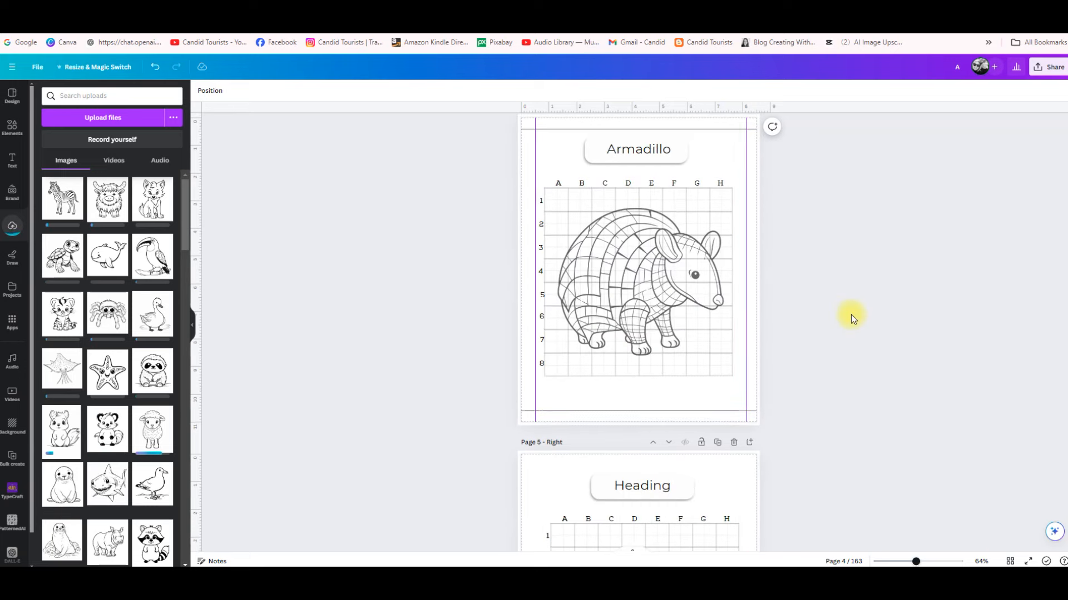
scroll(556, 278, up, 2)
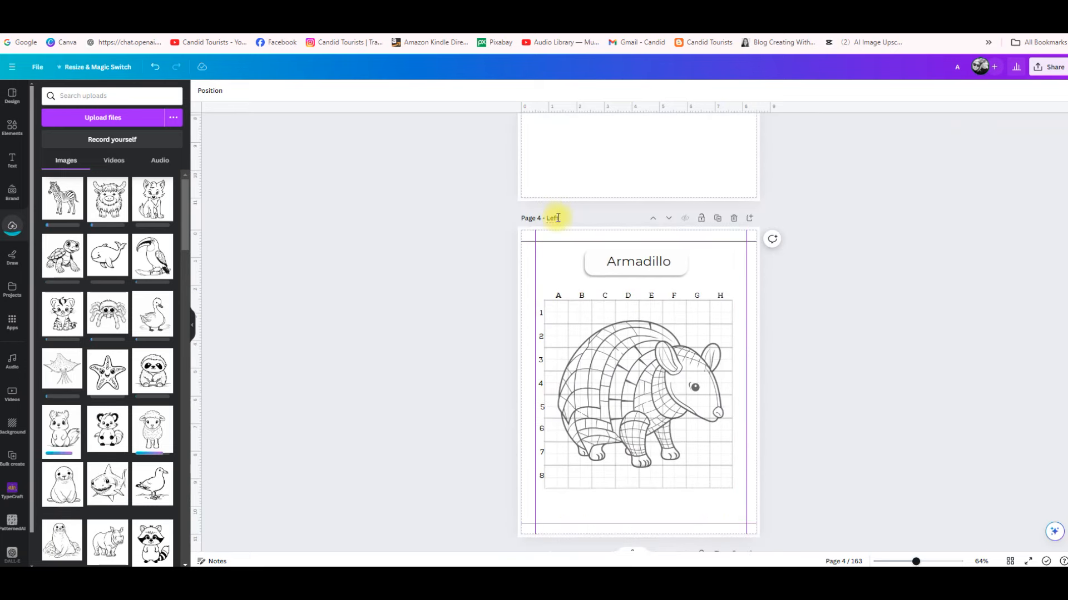
click(1010, 561)
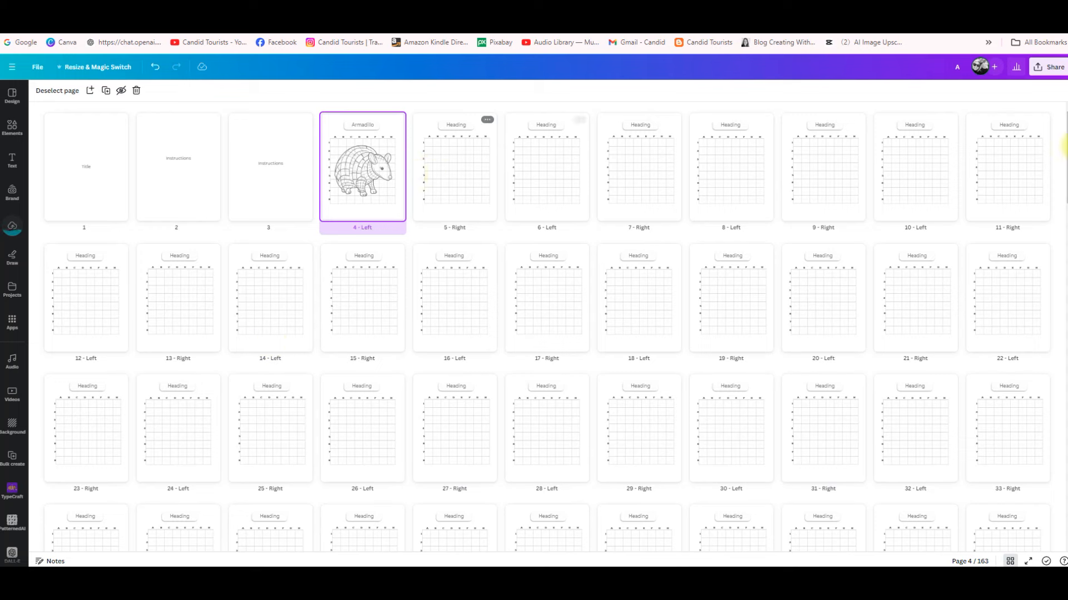
click(998, 559)
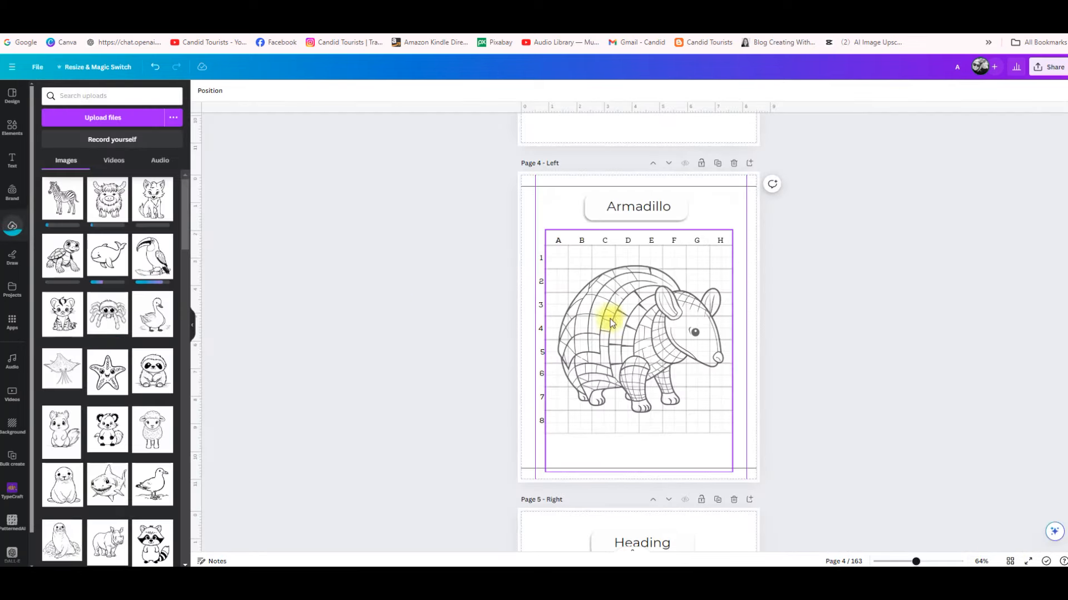
Step: Place the uploaded zebra drawing on page 6 and position it over the grid below the heading
scroll(611, 319, down, 5)
scroll(581, 308, down, 5)
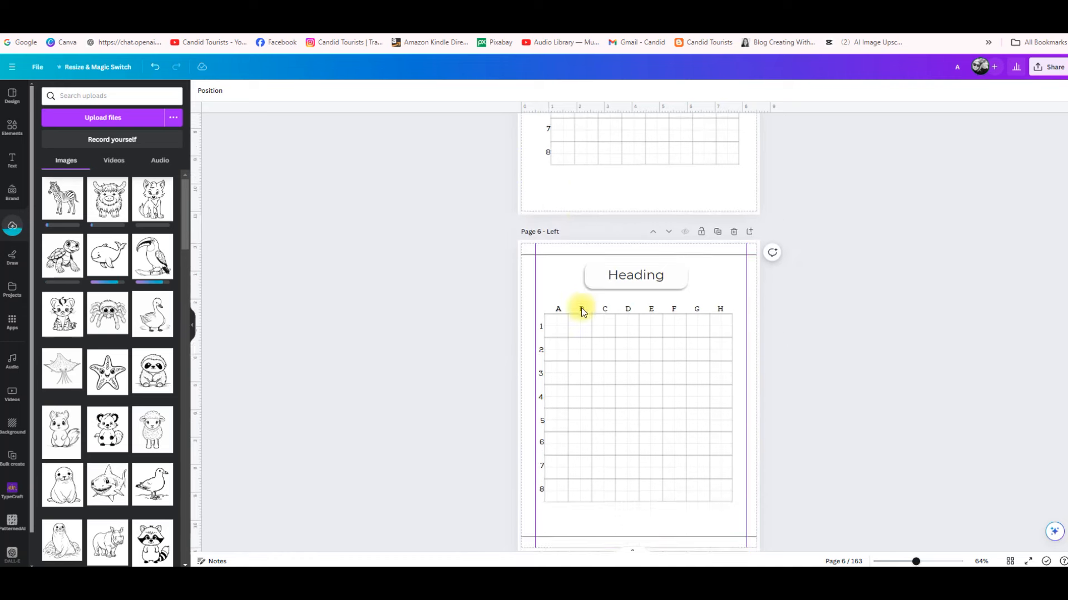
scroll(143, 357, down, 4)
scroll(147, 369, down, 10)
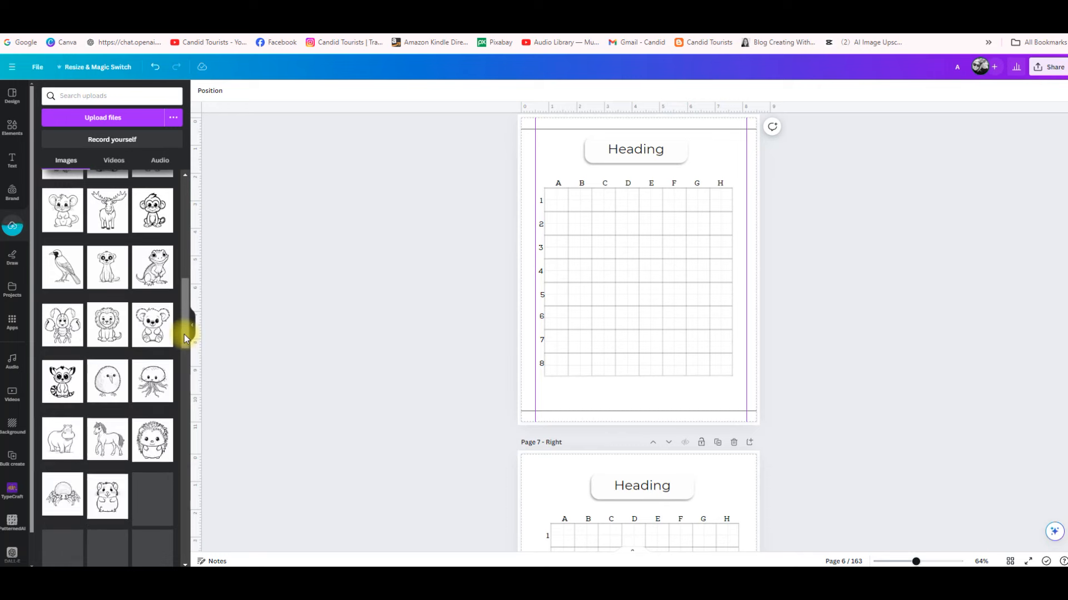
drag(184, 338, 199, 191)
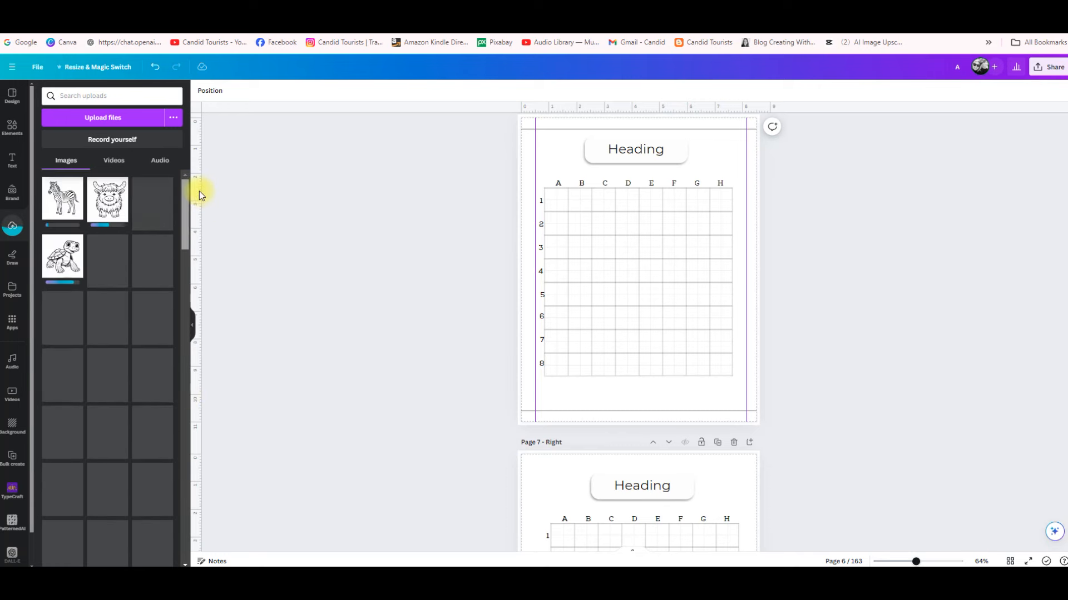
click(61, 198)
drag(615, 239, 617, 276)
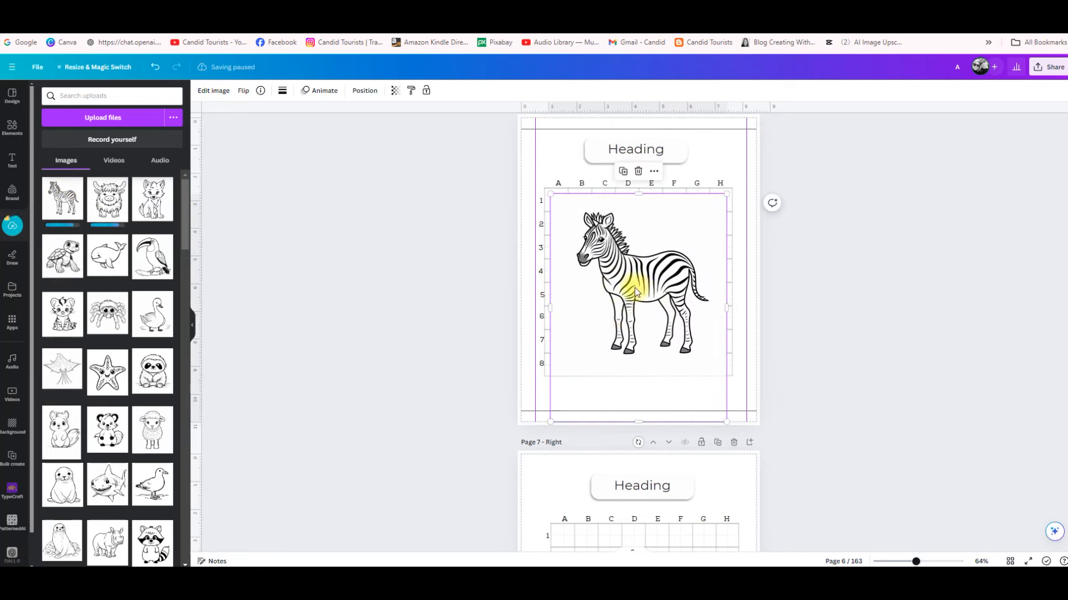
Step: Remove the zebra image's background, then enlarge the drawing and reposition it to fill the grid on page 6
click(212, 90)
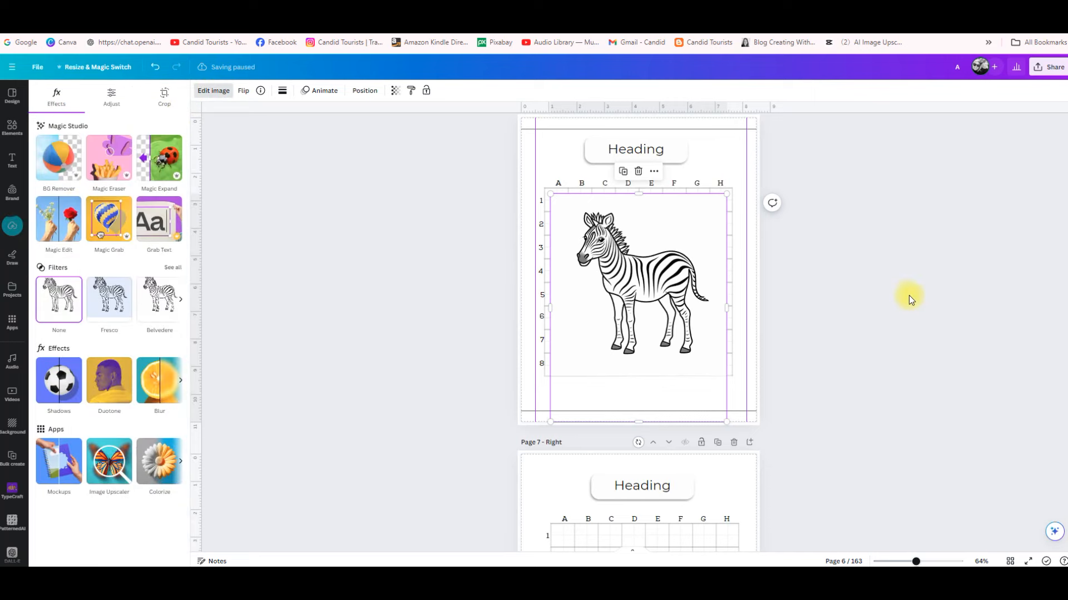
click(63, 162)
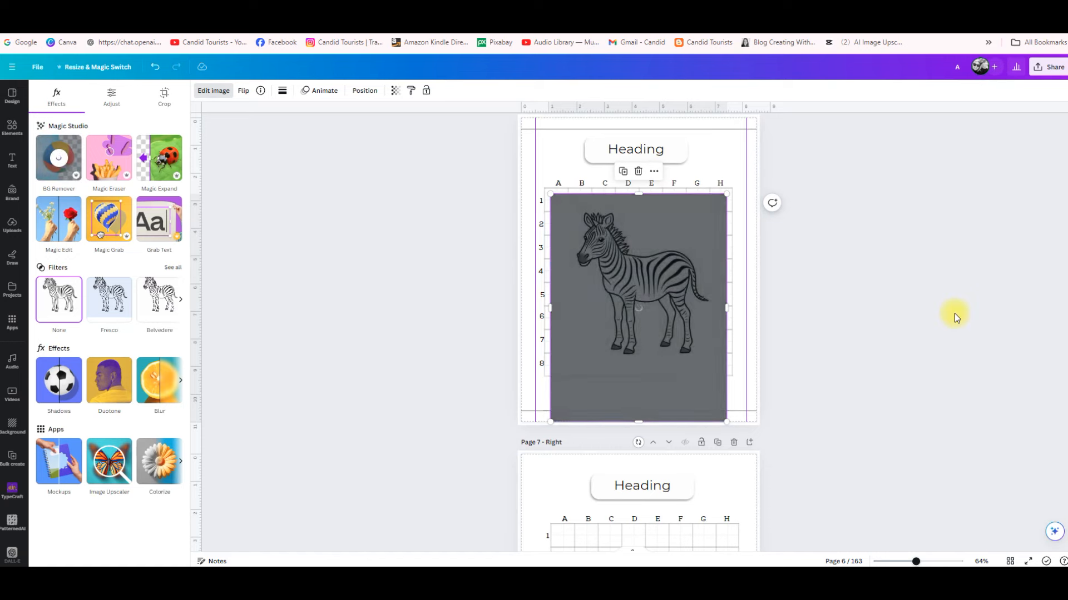
drag(552, 195, 522, 174)
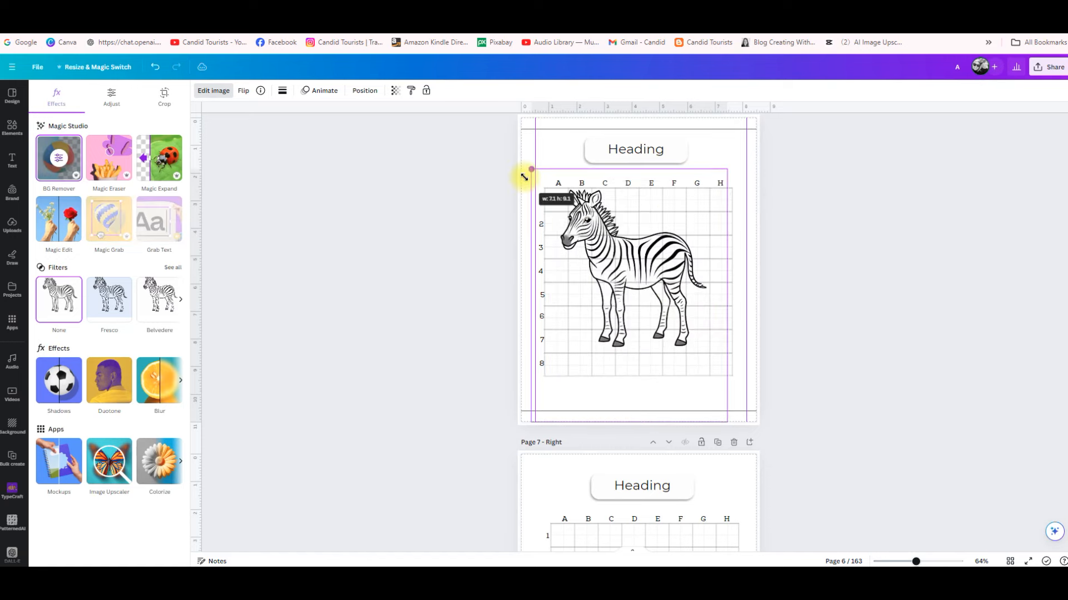
drag(638, 281, 642, 290)
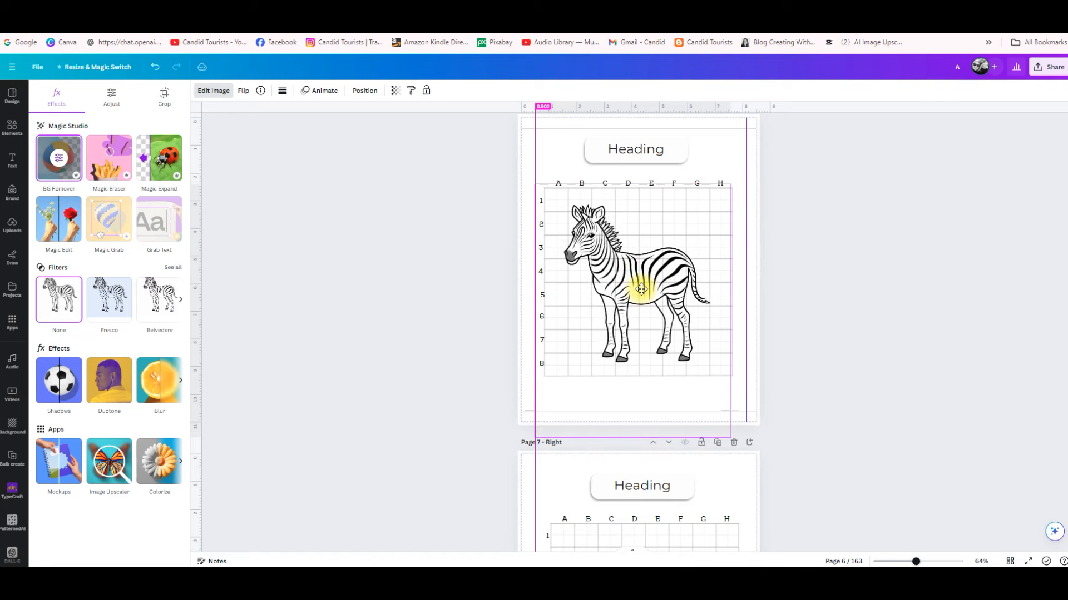
drag(732, 308, 746, 310)
drag(644, 281, 640, 281)
Step: Lower the opacity of the zebra drawing on page 6 so its black lines turn grey
click(394, 91)
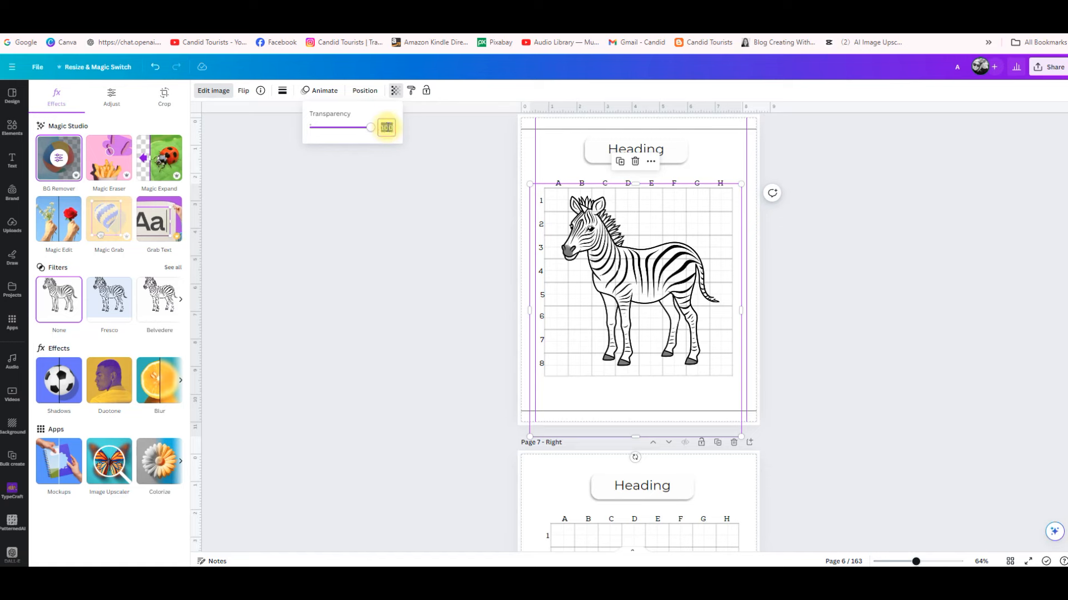
key(Return)
click(869, 205)
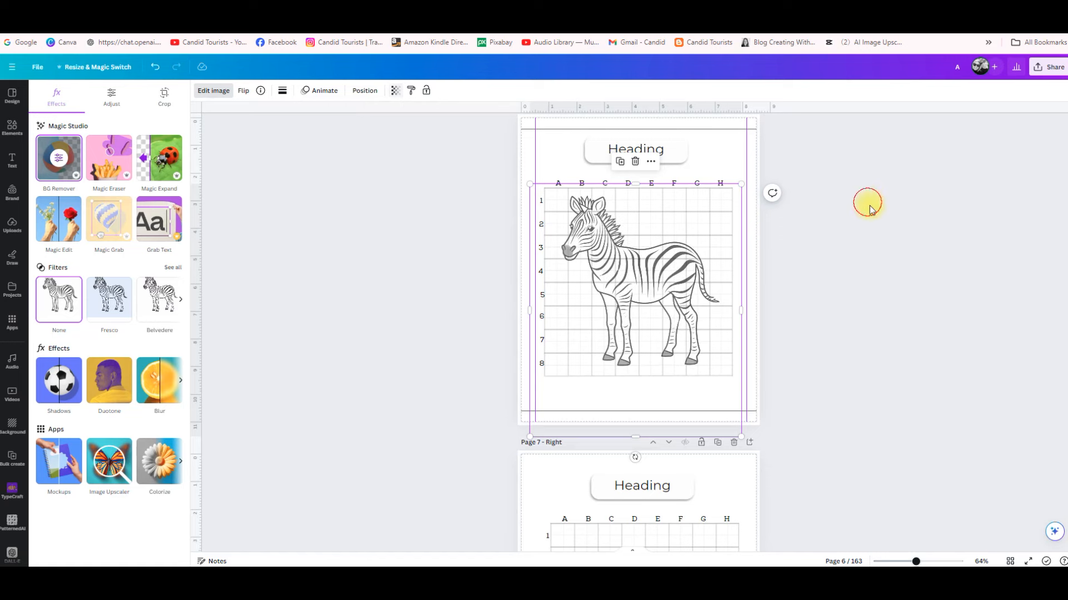
click(992, 259)
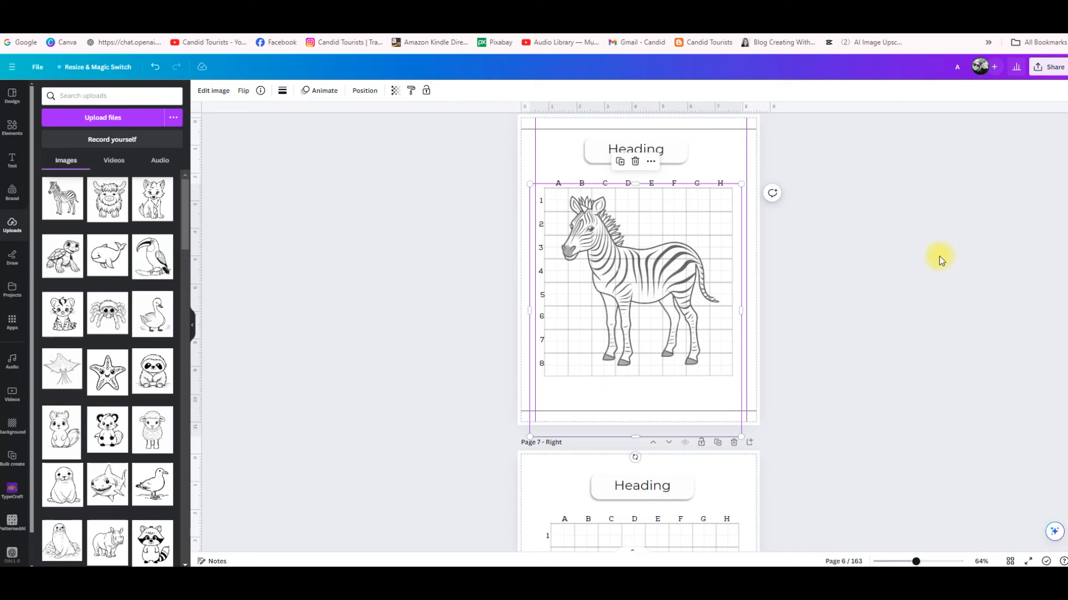
Step: Compare the armadillo drawing on page 4 with the zebra on page 6 and inspect the zebra's lines up close
scroll(873, 266, up, 10)
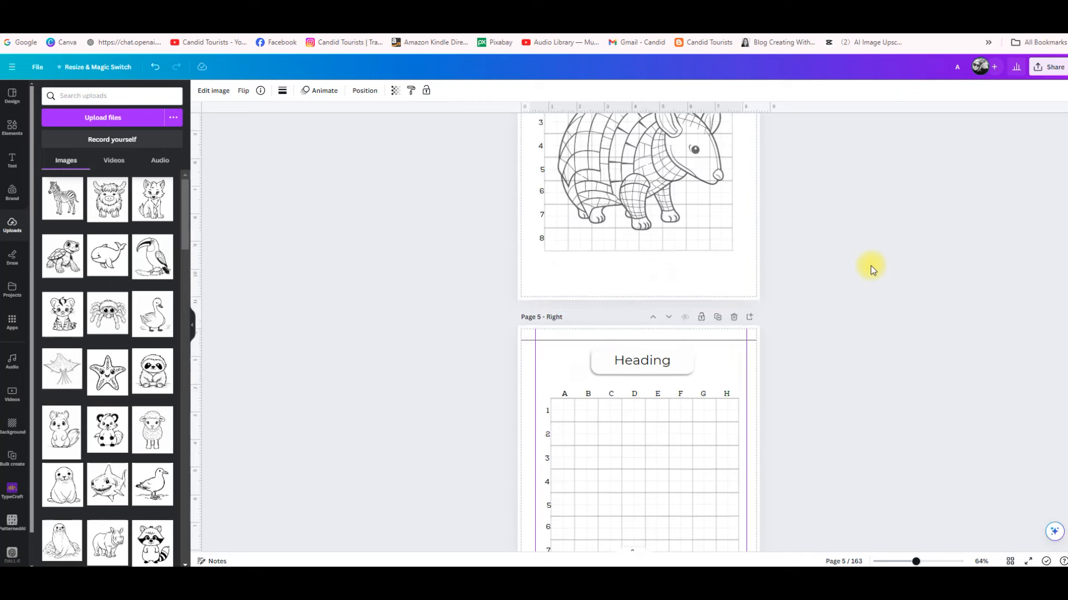
click(693, 273)
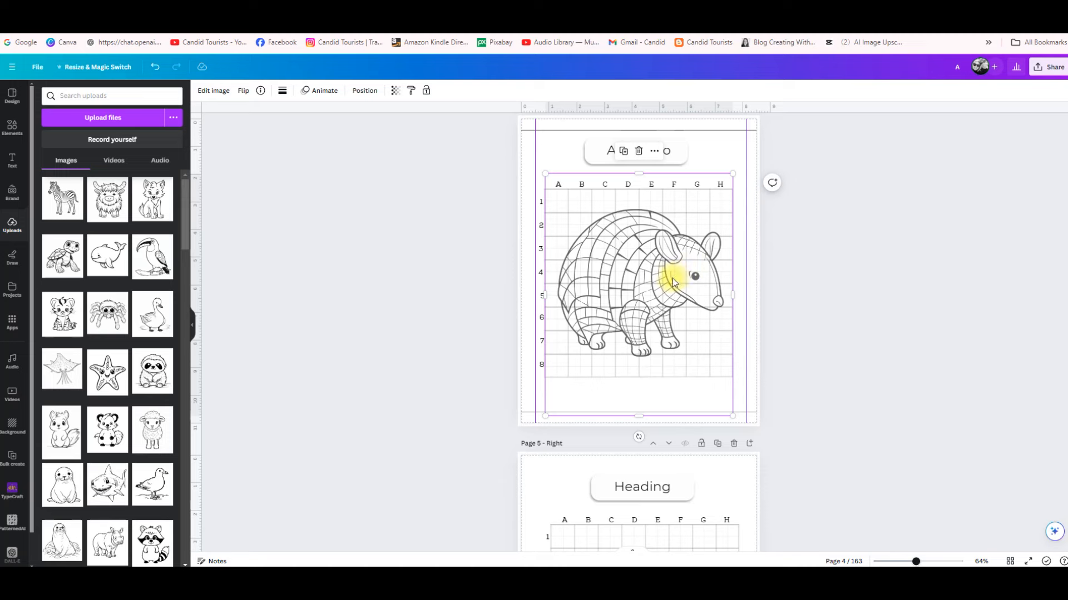
scroll(672, 278, down, 10)
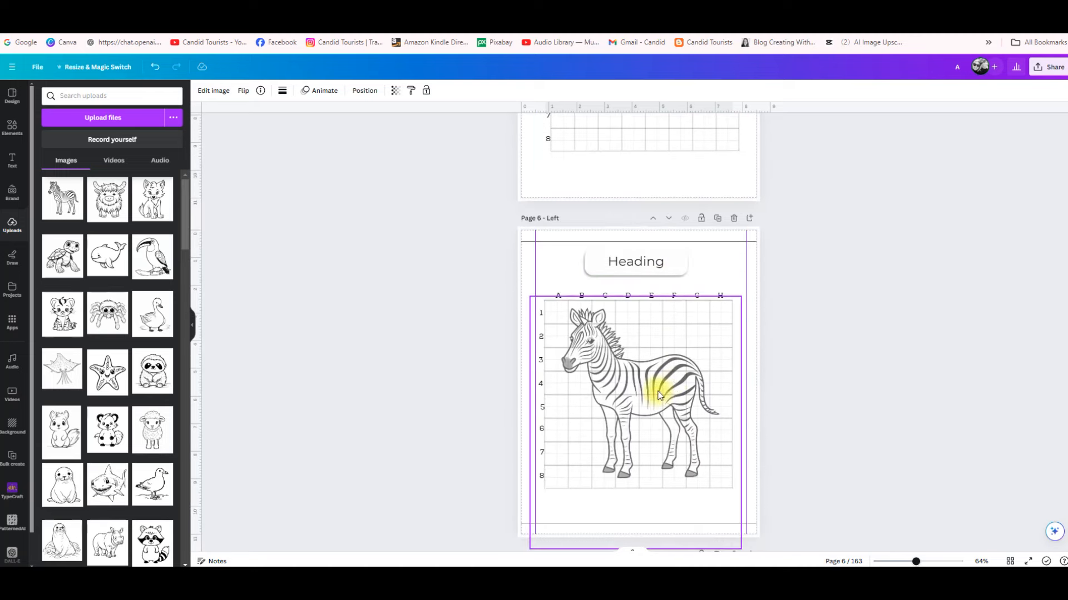
scroll(658, 395, down, 2)
drag(917, 562, 936, 561)
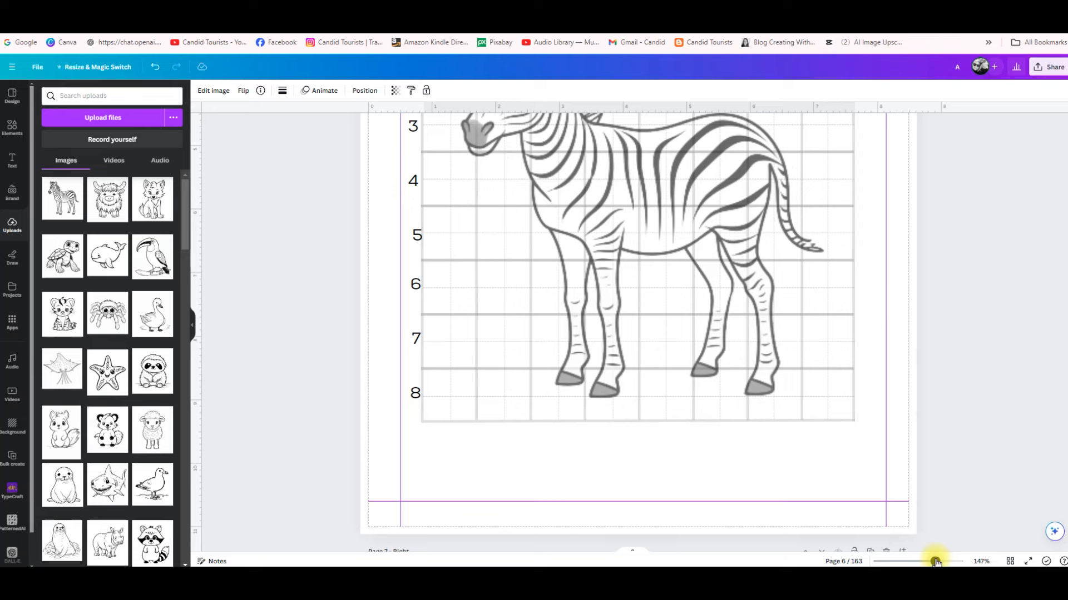
mouse_move(936, 561)
mouse_down()
mouse_move(953, 561)
mouse_move(930, 561)
mouse_up()
Step: Open the download options and restrict the JPG download to page 6 only
click(1049, 67)
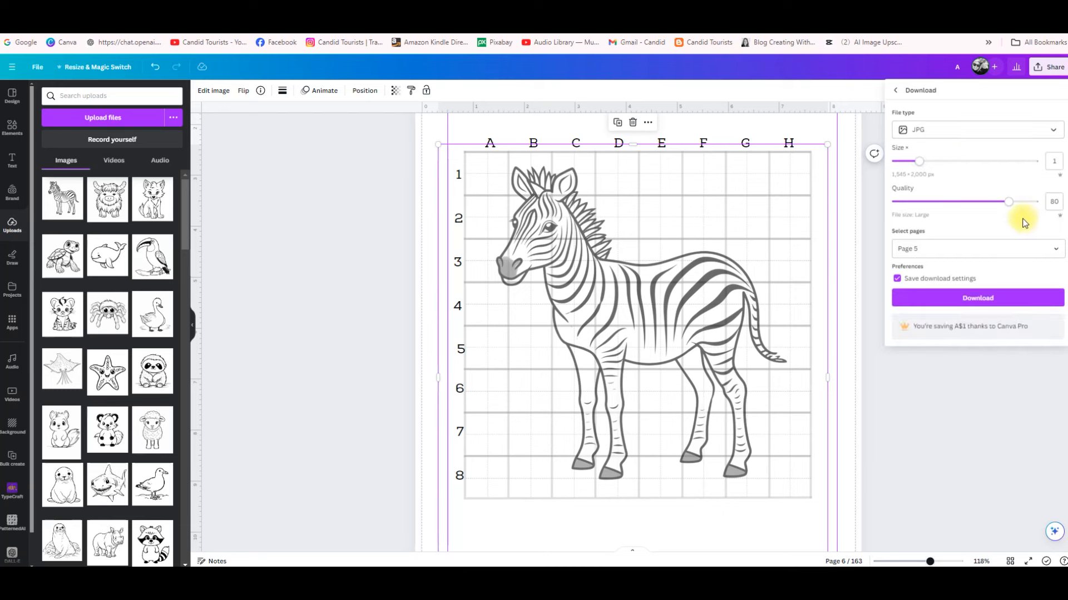
click(1056, 251)
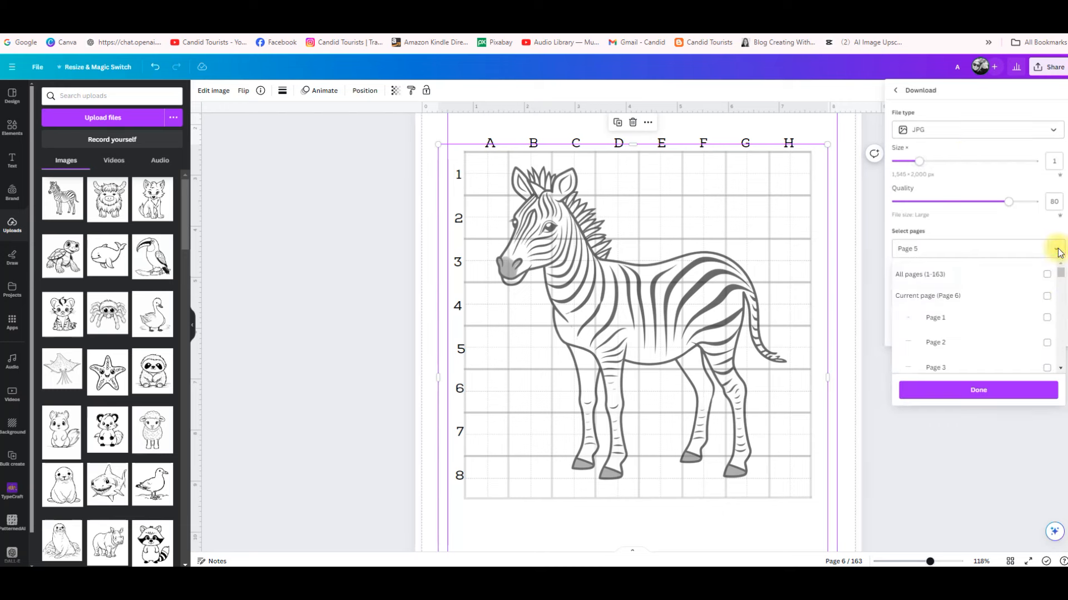
scroll(1051, 356, down, 3)
click(1046, 358)
click(974, 391)
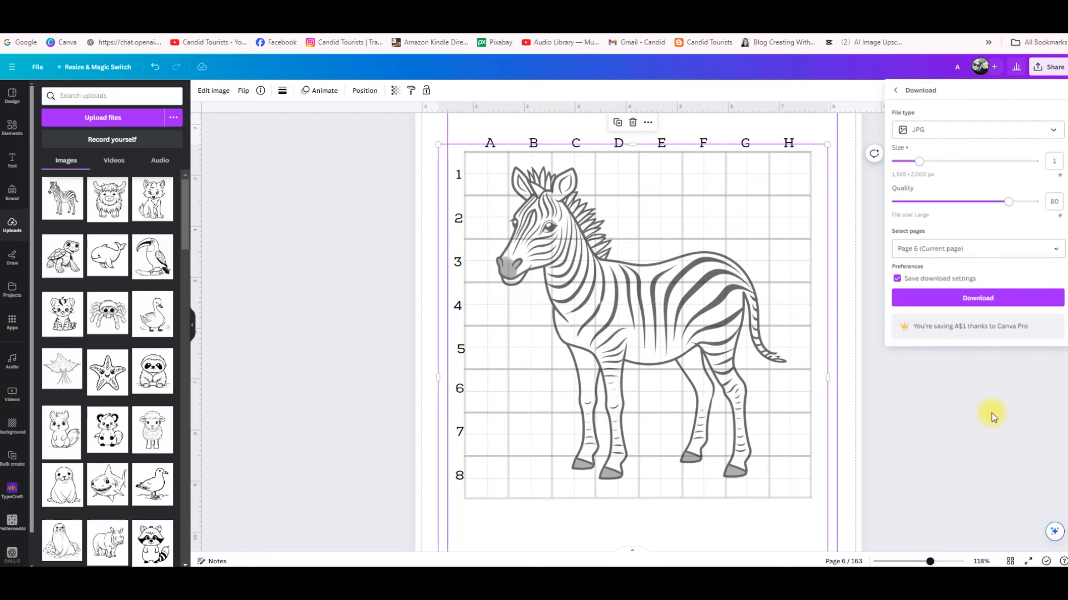
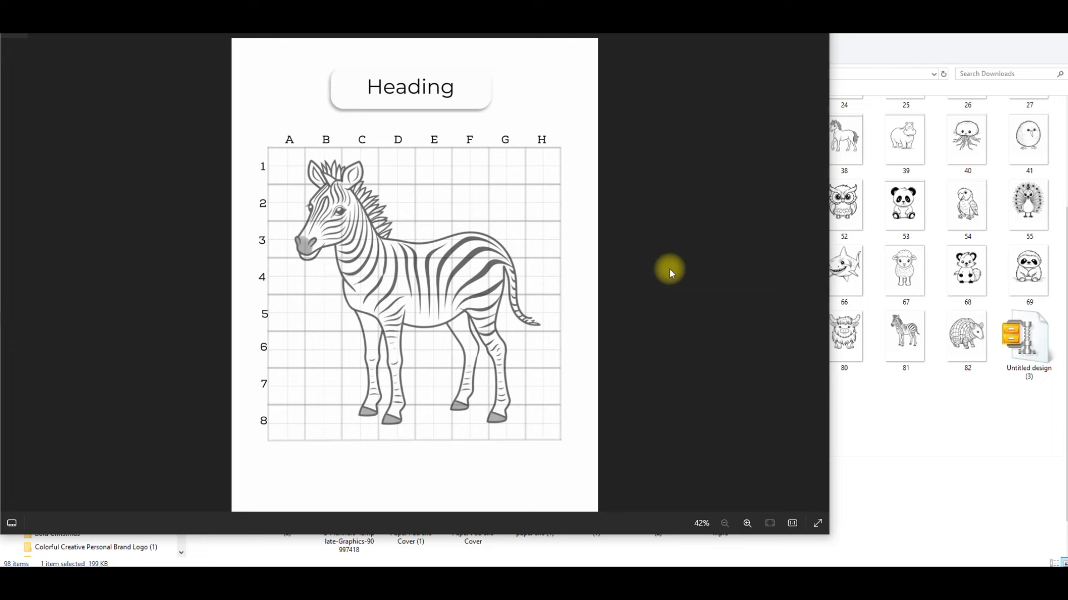
Step: Leave the preview of the downloaded zebra page, return to the Canva design and dismiss the download notice
click(920, 426)
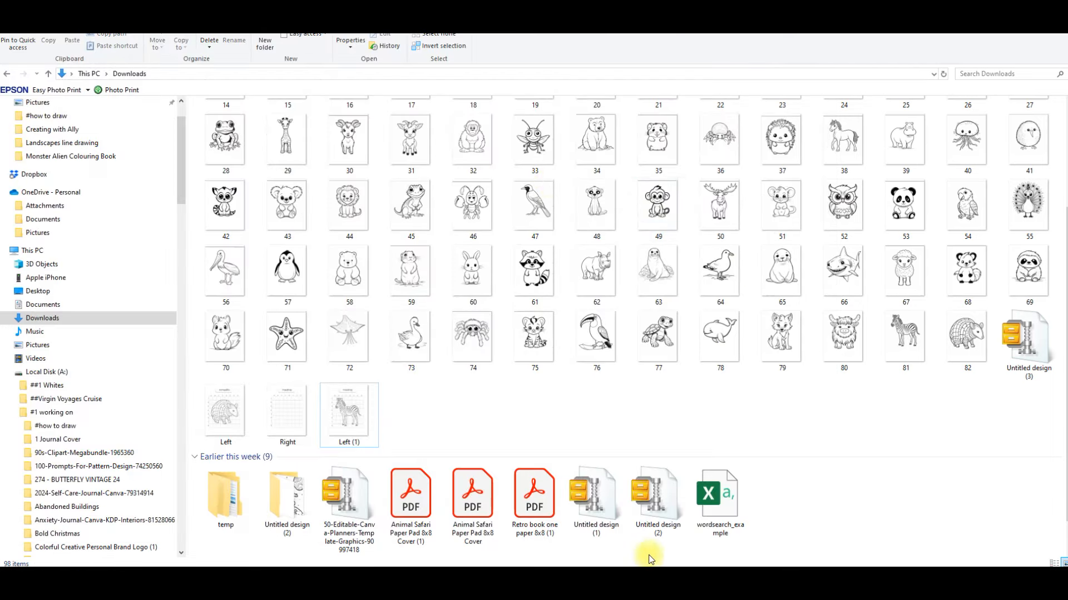
click(267, 572)
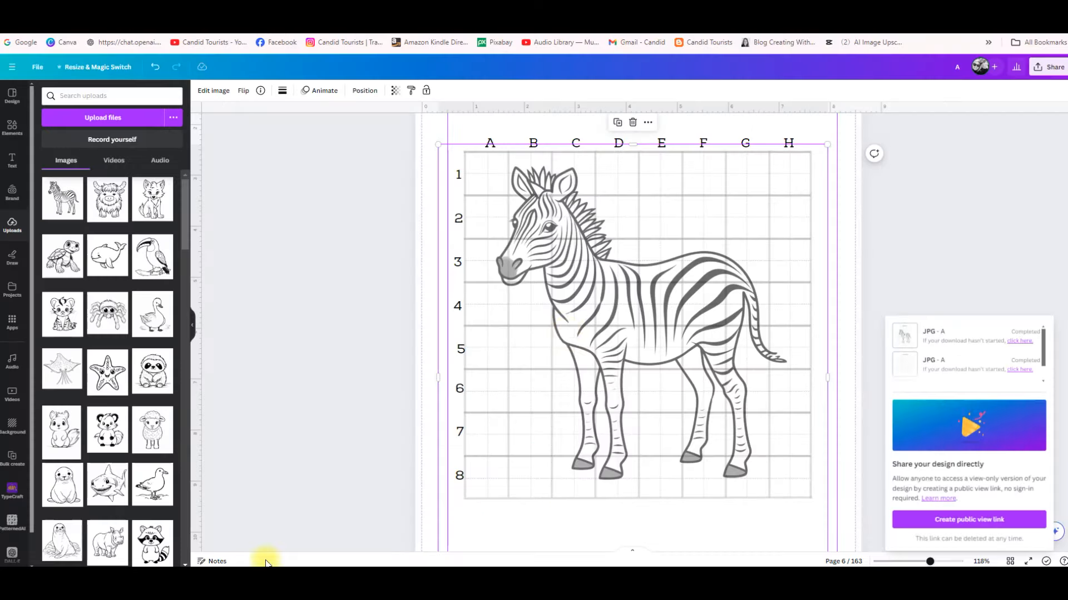
click(846, 228)
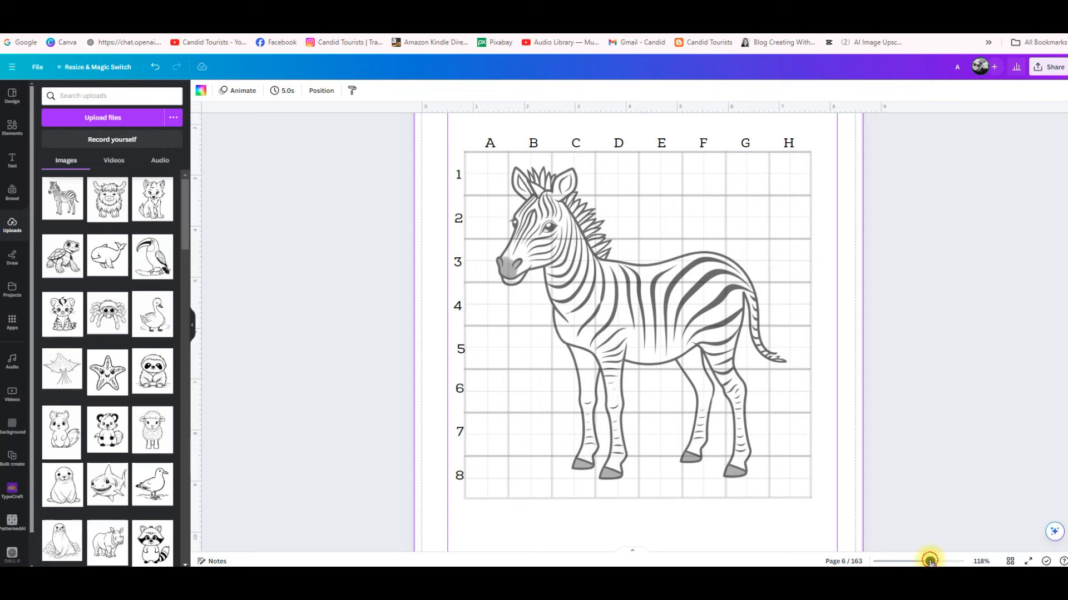
Step: Replace the heading text above the zebra grid on page 6 with "Zebra"
drag(927, 561, 915, 562)
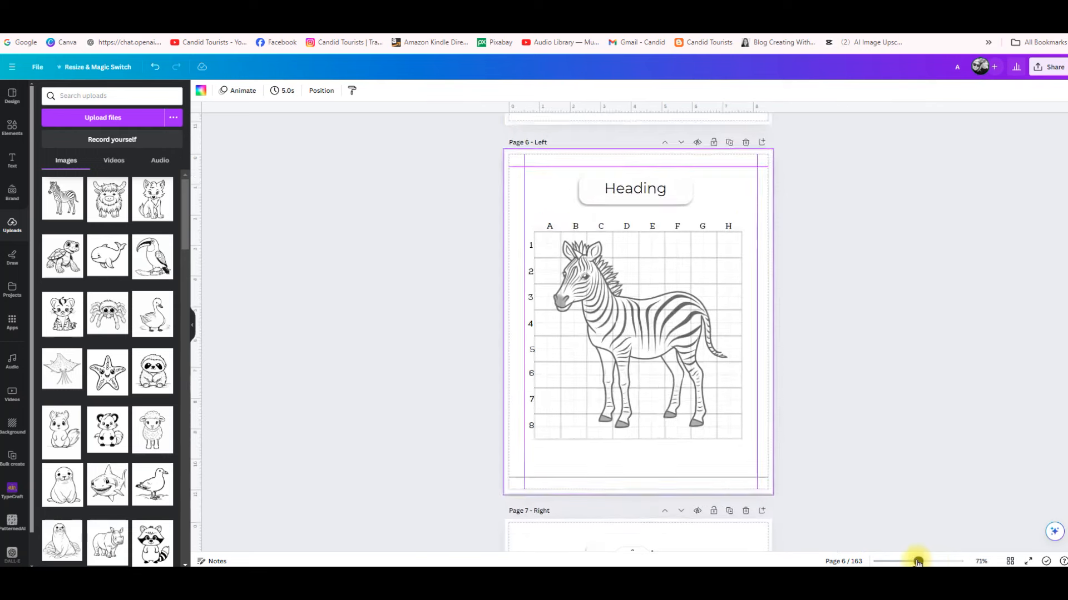
double_click(649, 200)
text(Zebra)
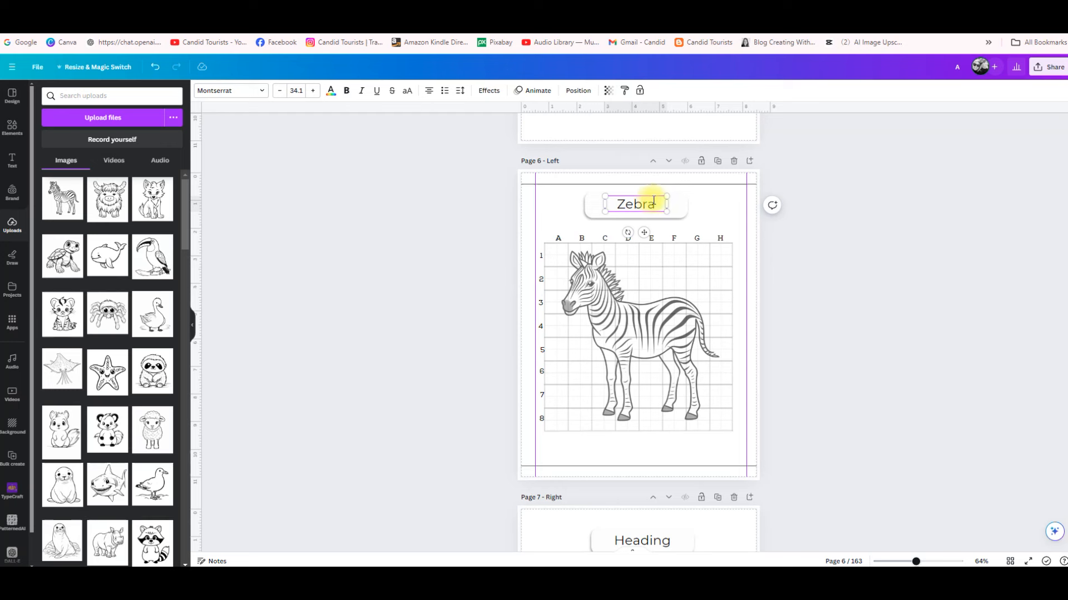
Step: Change the heading on page 5 to "Armadillo" and widen its text box so the word fits on one line
scroll(661, 211, up, 8)
double_click(643, 315)
text(Armadillo)
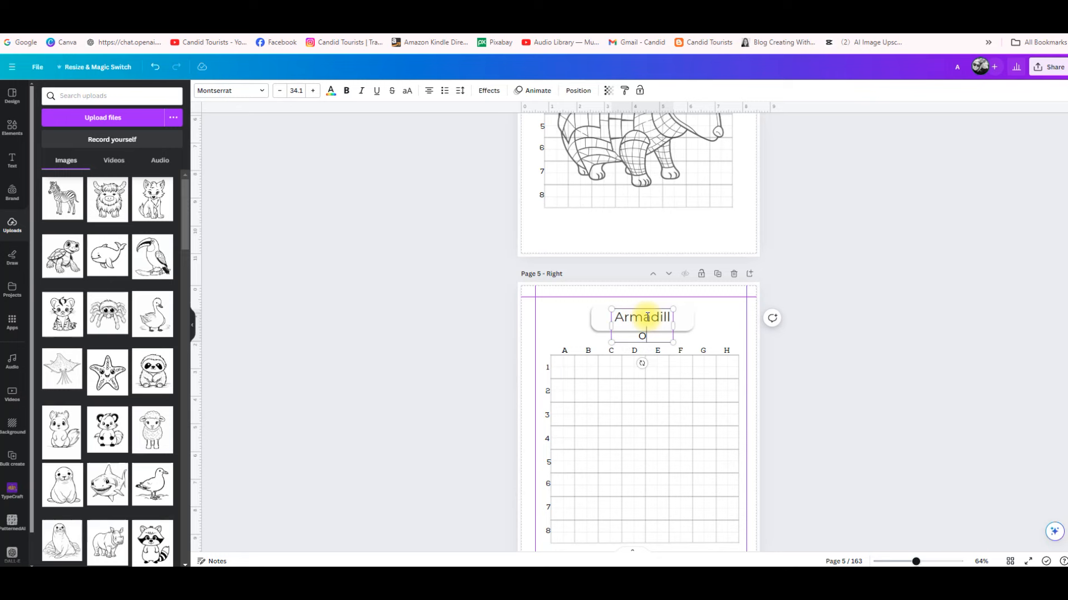
drag(604, 328, 594, 328)
click(874, 396)
Step: Add the uploaded drawing of the shaggy horned yak to page 8 and remove its background
scroll(886, 392, down, 13)
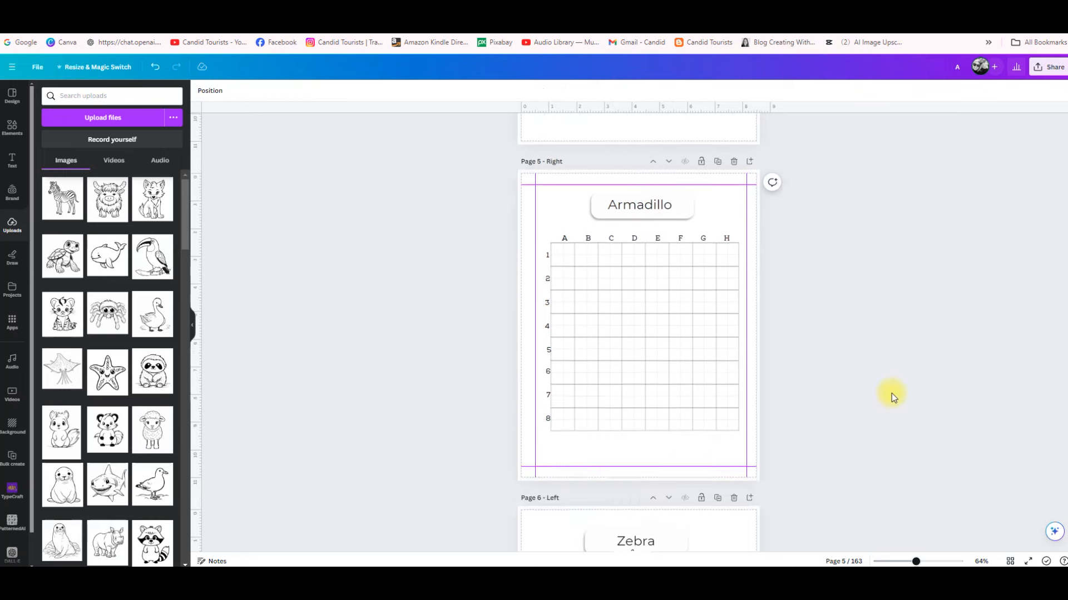
scroll(892, 393, down, 7)
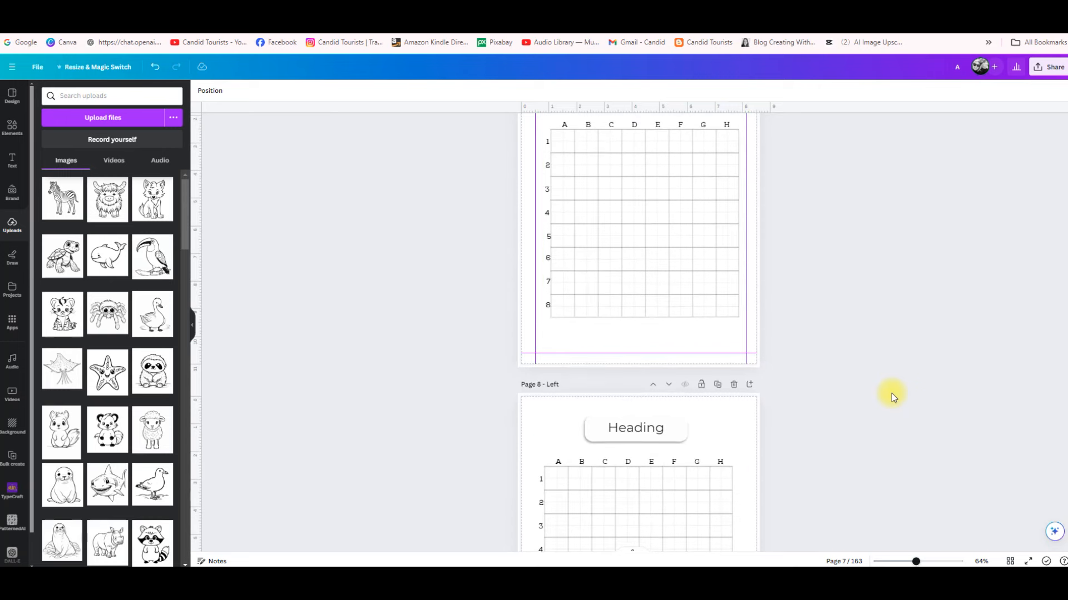
click(109, 191)
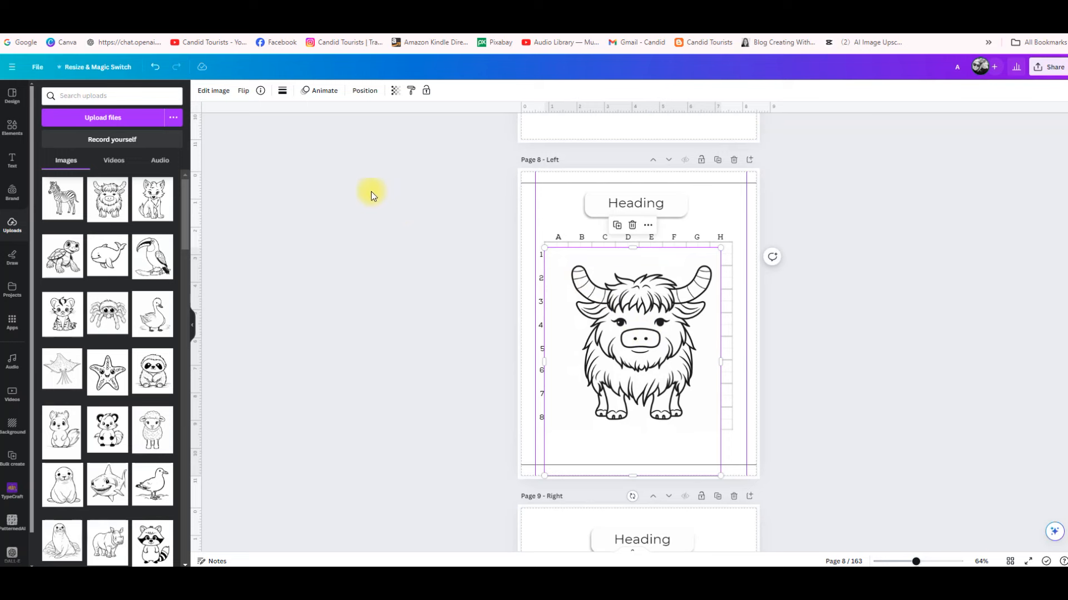
click(211, 90)
click(58, 158)
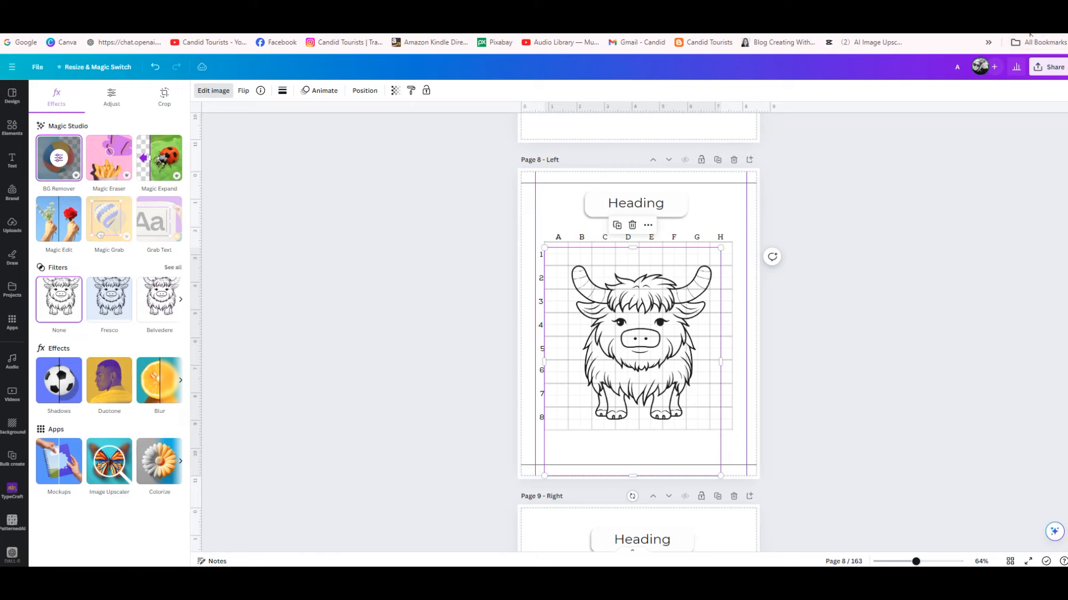
Step: Look over the final animal and practise pages in the completed book's overview, then open page 169 for a closer view
click(897, 434)
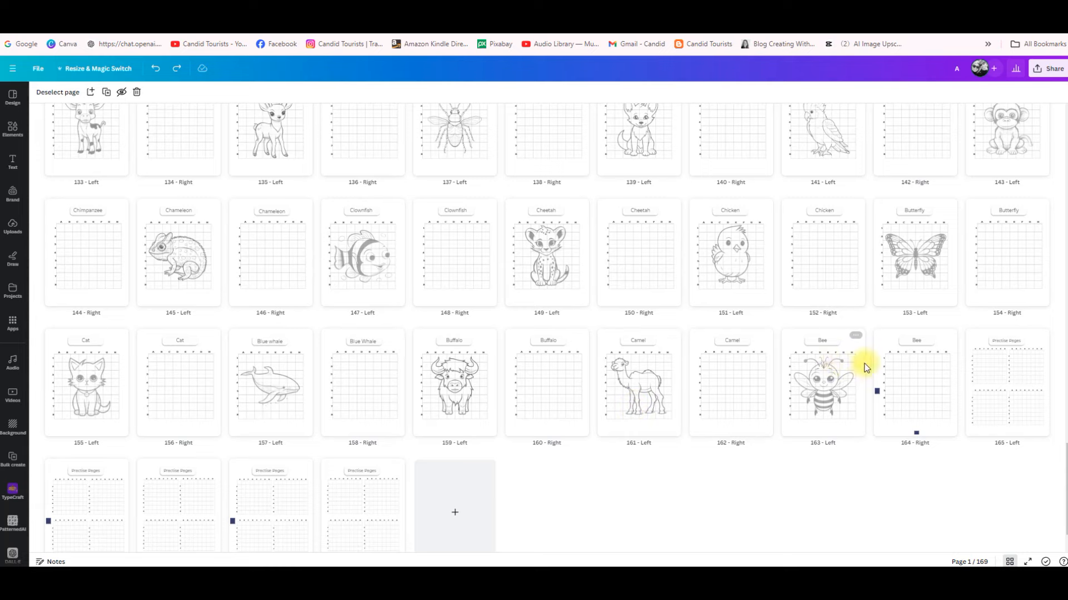
scroll(816, 404, up, 2)
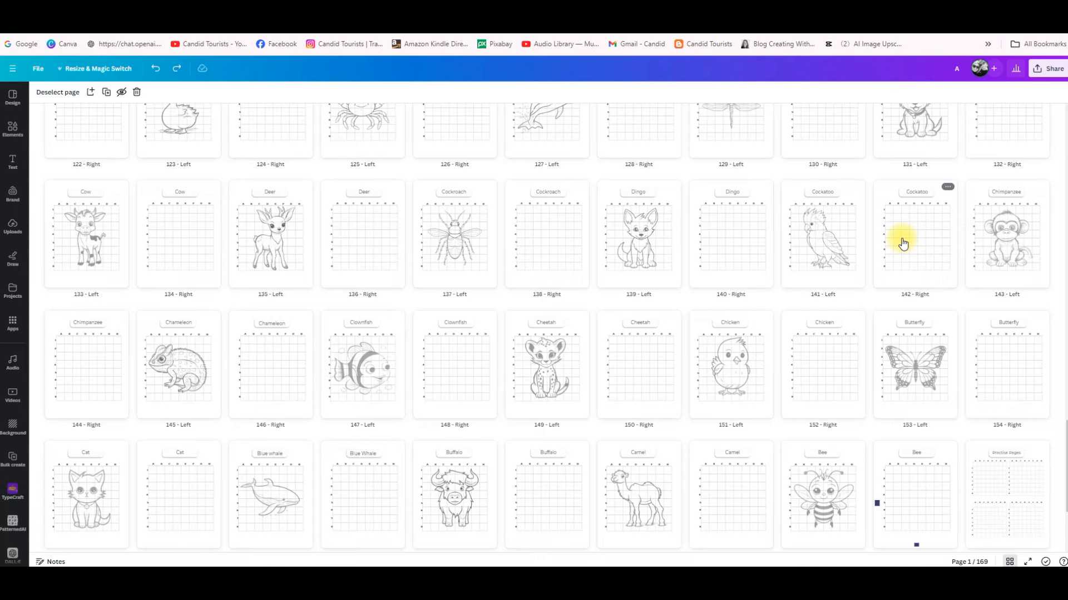
scroll(732, 362, down, 2)
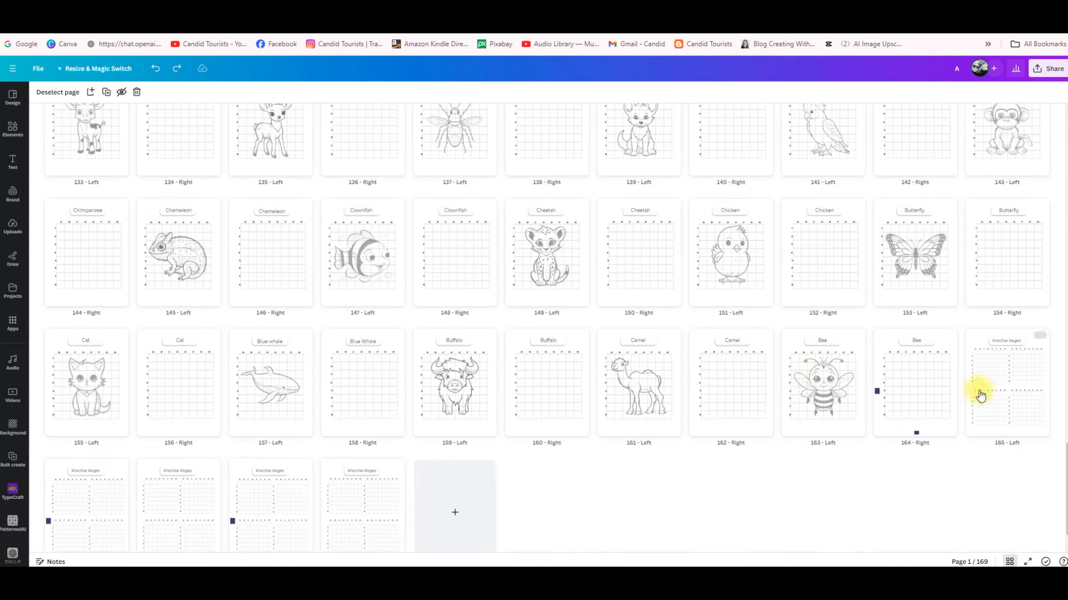
scroll(988, 388, down, 1)
click(357, 469)
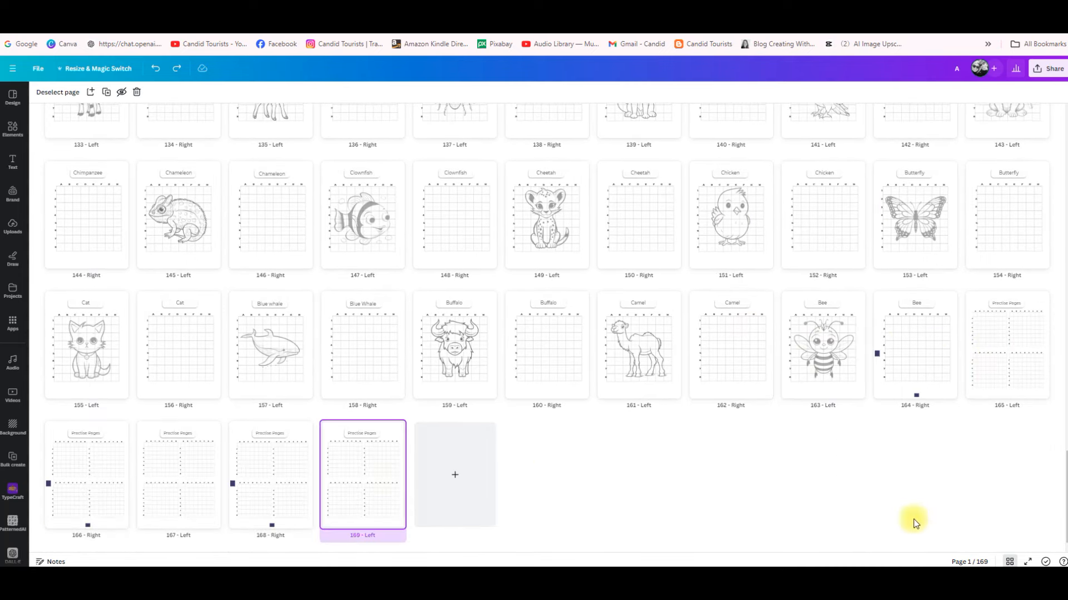
click(1009, 561)
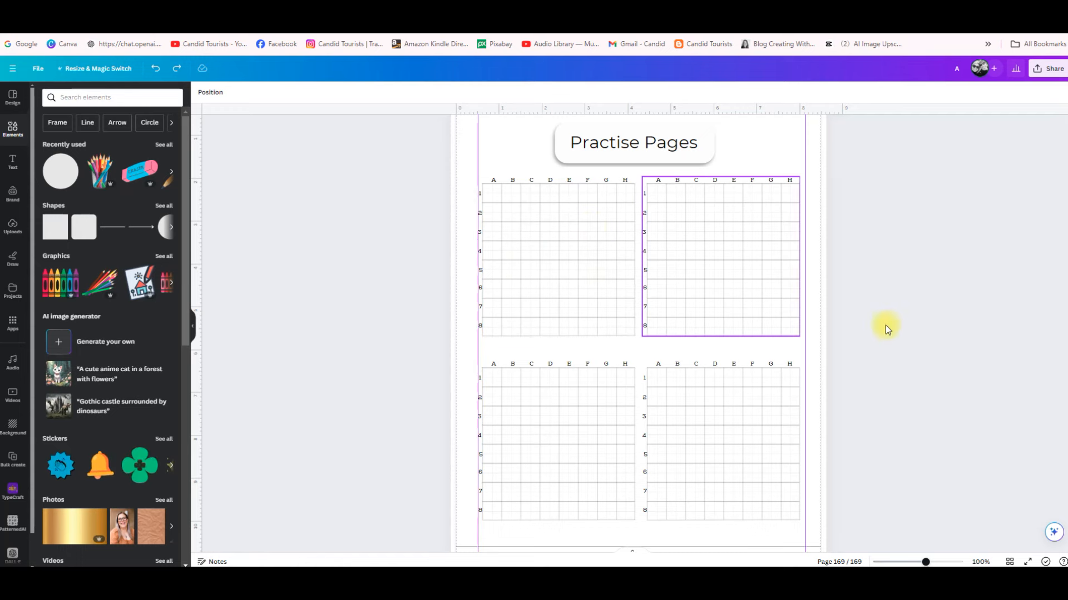
Step: Return to the page overview and review the animal pages from the end of the book back to the cover
click(1009, 561)
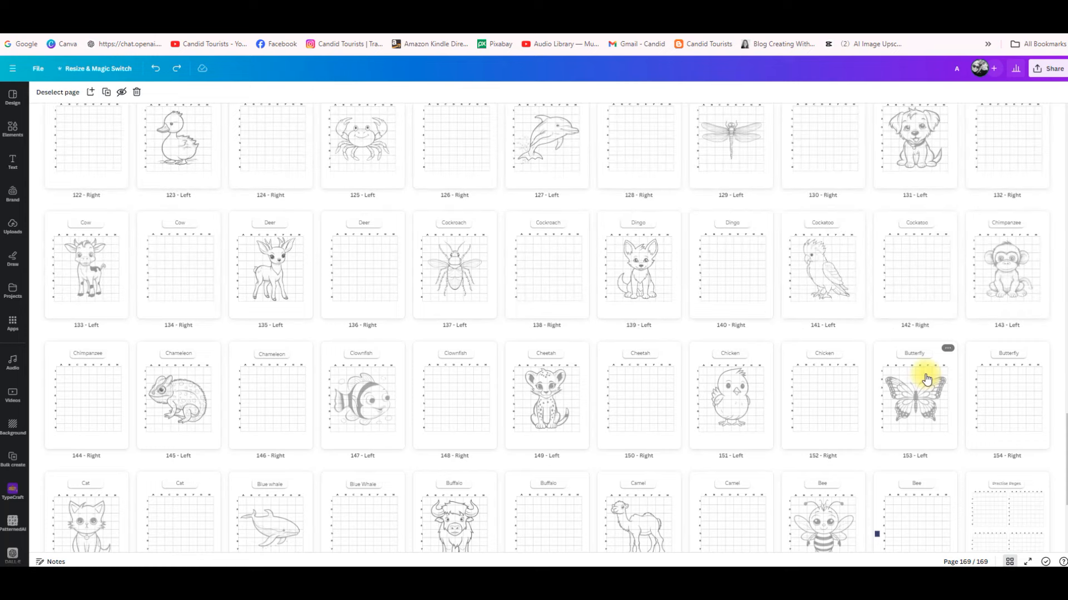
scroll(927, 379, up, 2)
scroll(927, 380, up, 2)
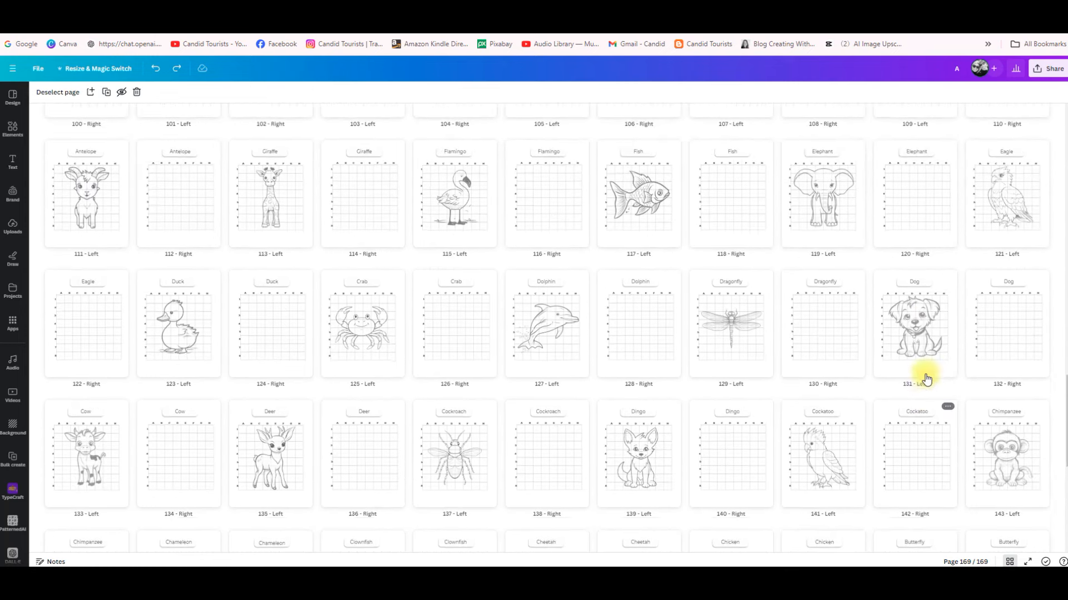
scroll(926, 379, up, 5)
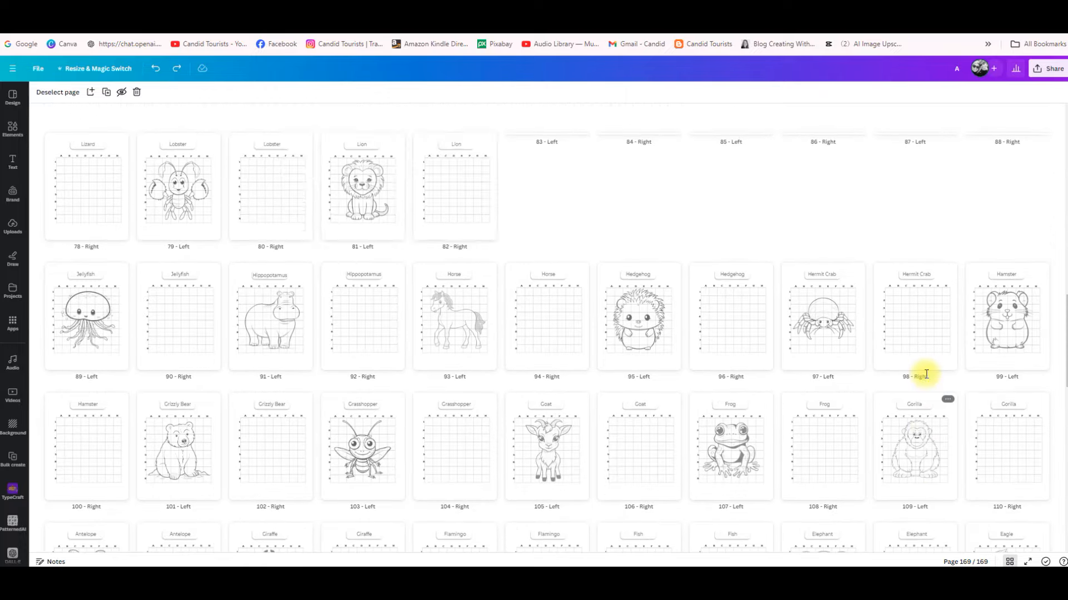
scroll(926, 376, up, 5)
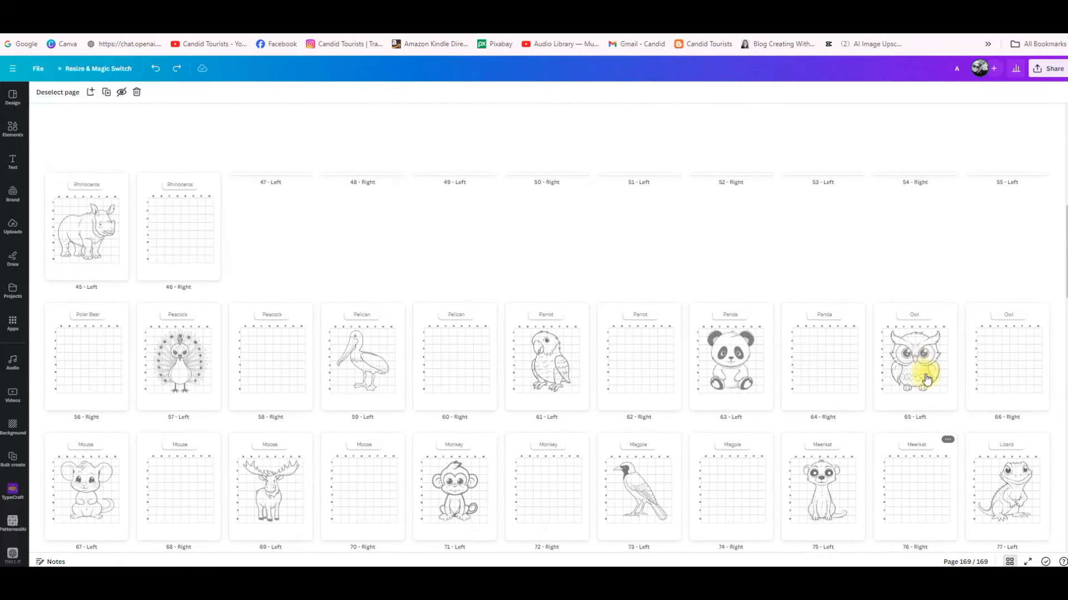
scroll(926, 379, up, 5)
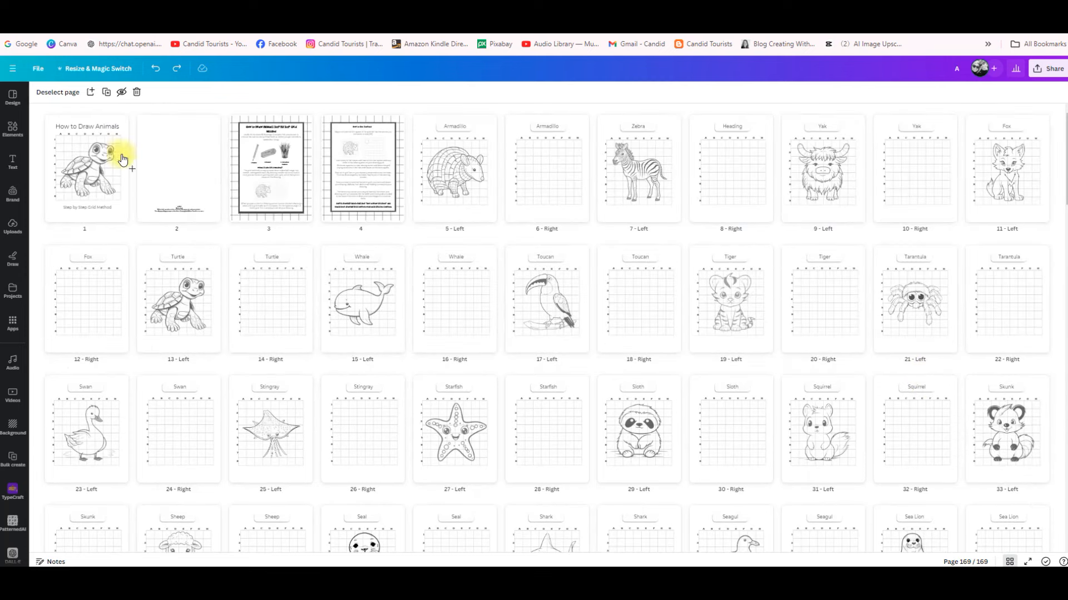
Step: Open page 1 and set the "How to Draw Animals" title to the Lovely Time font at size 49.8
click(83, 156)
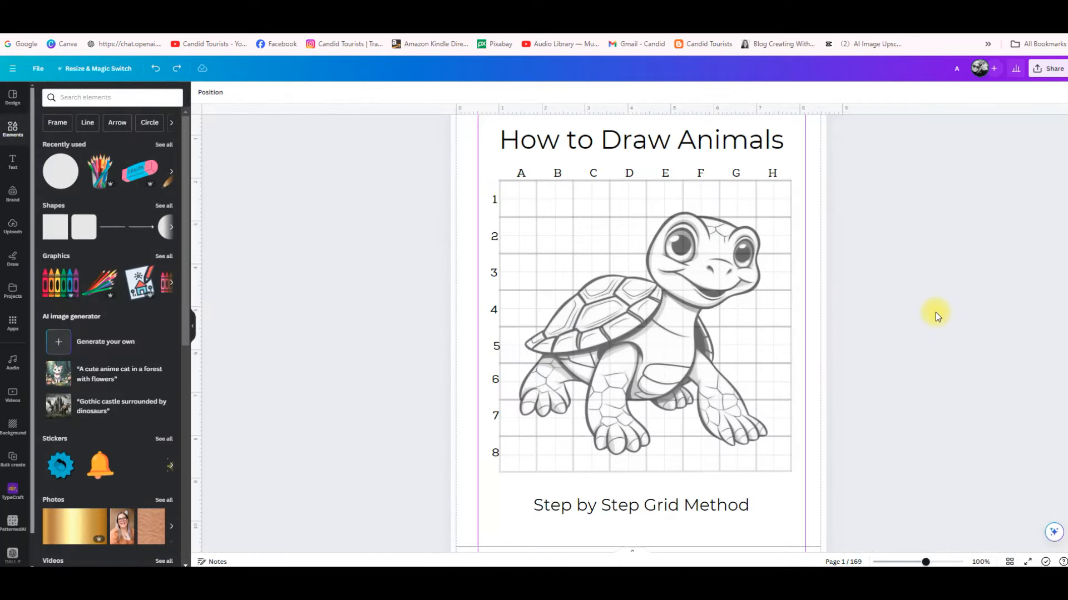
double_click(625, 129)
click(245, 91)
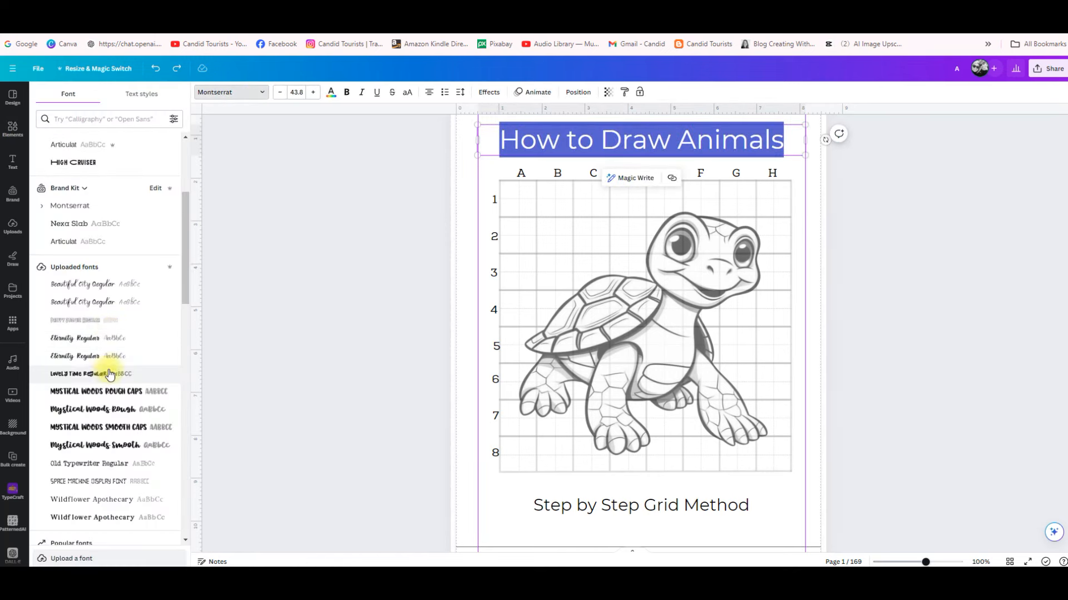
click(92, 374)
click(314, 93)
click(314, 94)
click(314, 94)
click(314, 94)
click(313, 93)
click(314, 93)
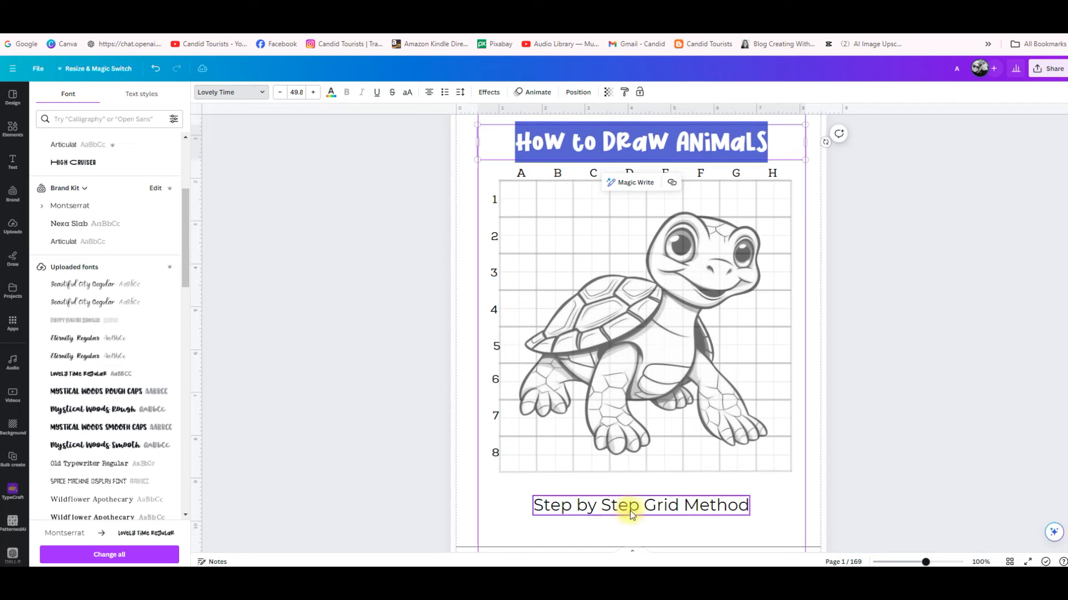
Step: Set the "Step by Step Grid Method" subtitle on page 1 to the Lovely Time font and enlarge it
double_click(631, 507)
click(81, 374)
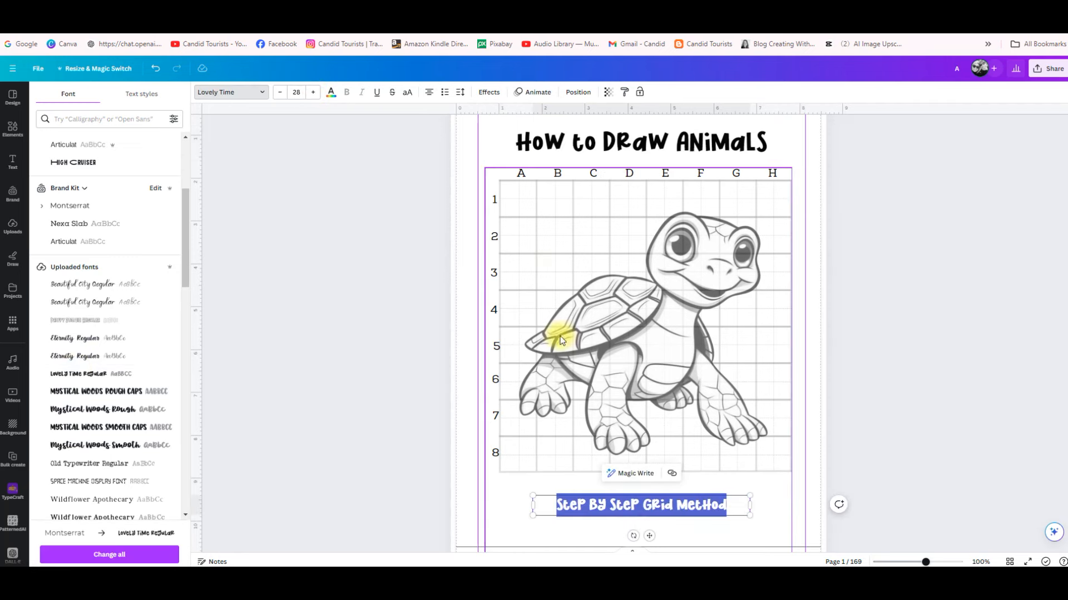
click(313, 93)
click(313, 93)
click(313, 92)
click(314, 92)
click(313, 92)
click(313, 92)
click(313, 93)
click(963, 259)
click(1013, 321)
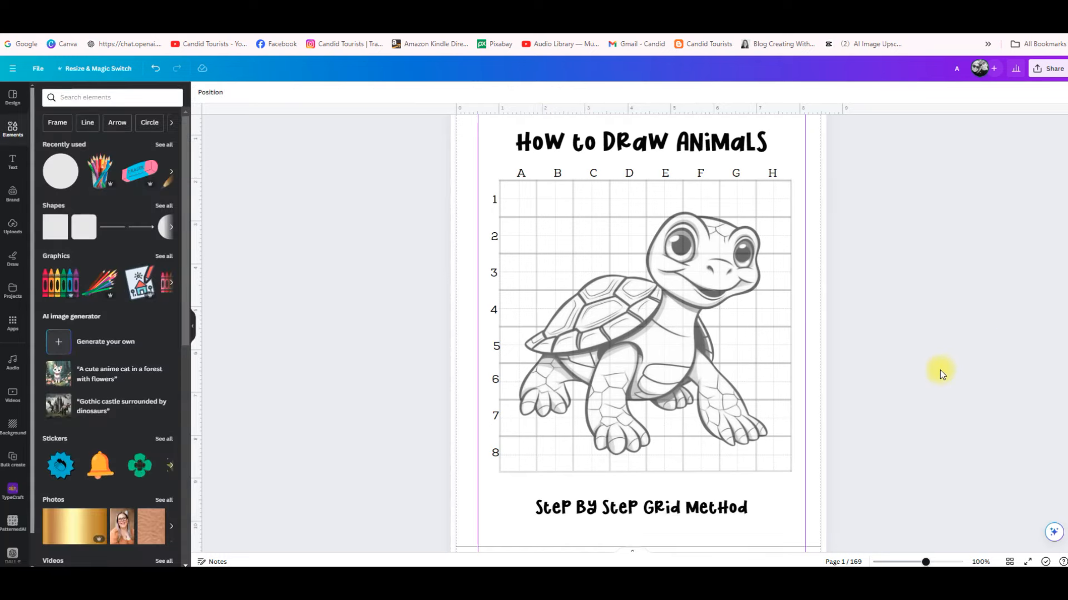
Step: Look over the copyright page, the two grid-method instruction pages and the first Armadillo pages
scroll(920, 341, down, 10)
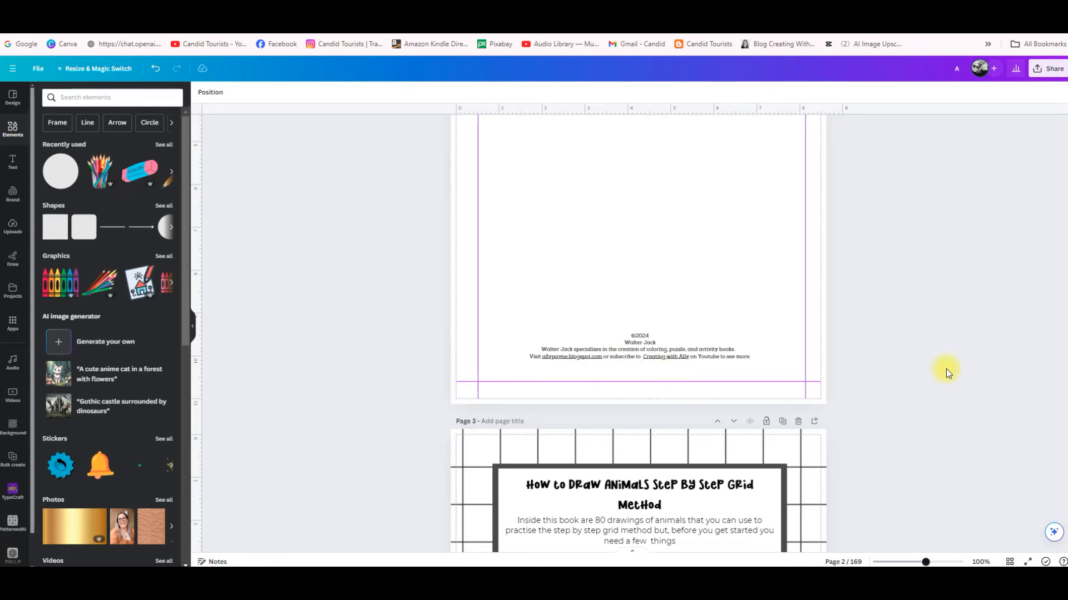
scroll(945, 369, down, 6)
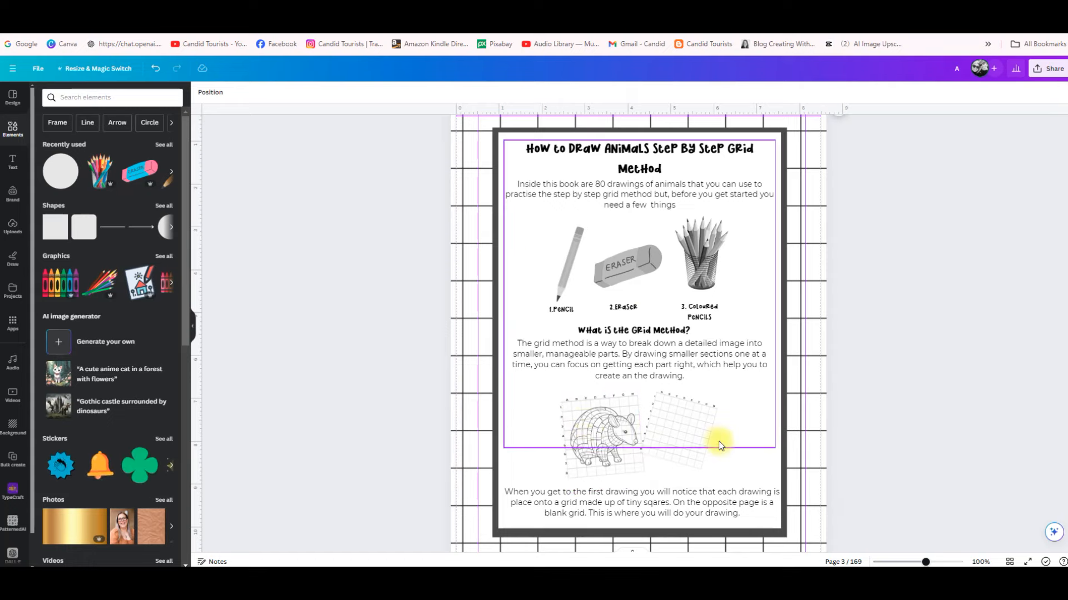
scroll(766, 452, down, 7)
scroll(762, 454, down, 1)
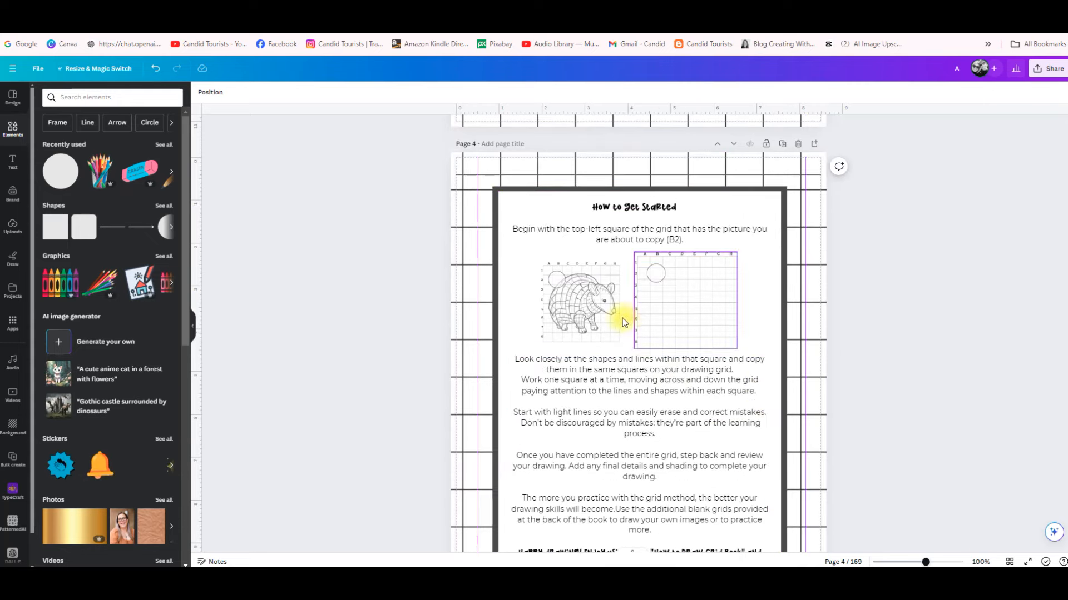
scroll(723, 378, down, 2)
scroll(749, 405, down, 1)
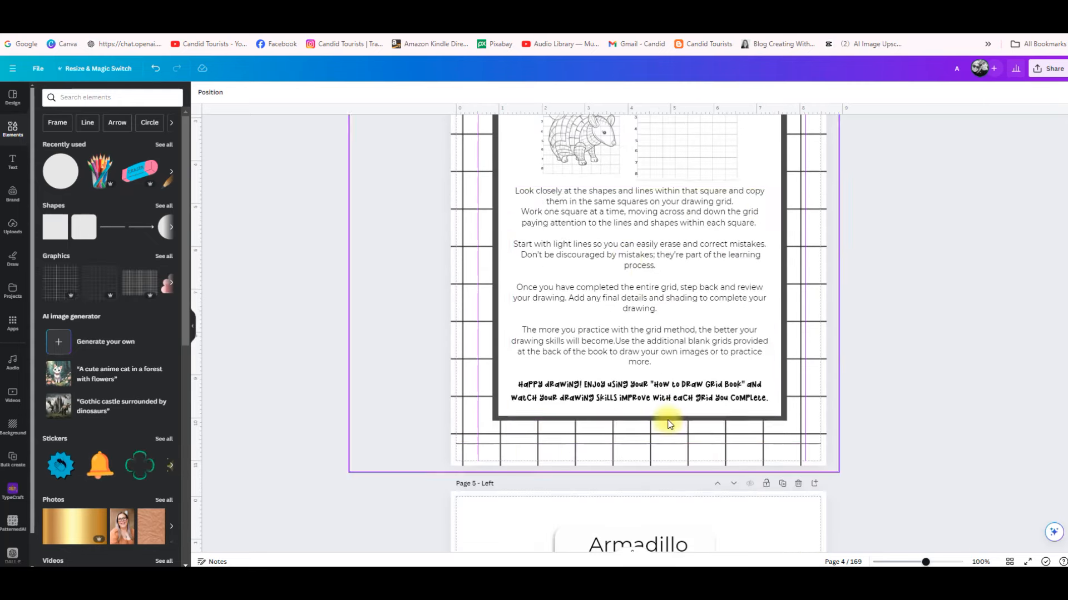
scroll(993, 452, down, 7)
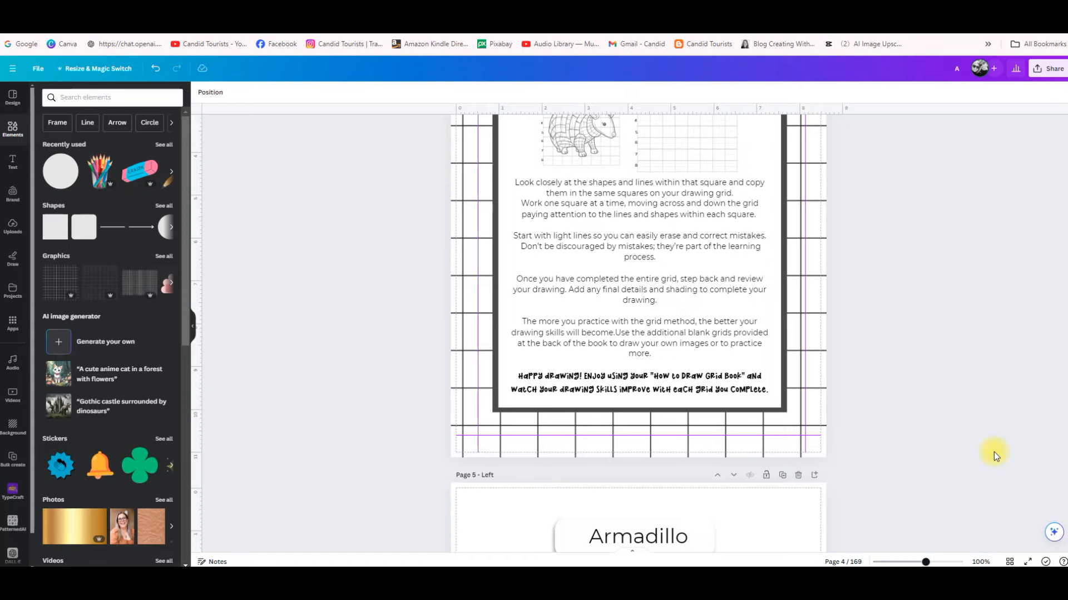
scroll(992, 451, down, 5)
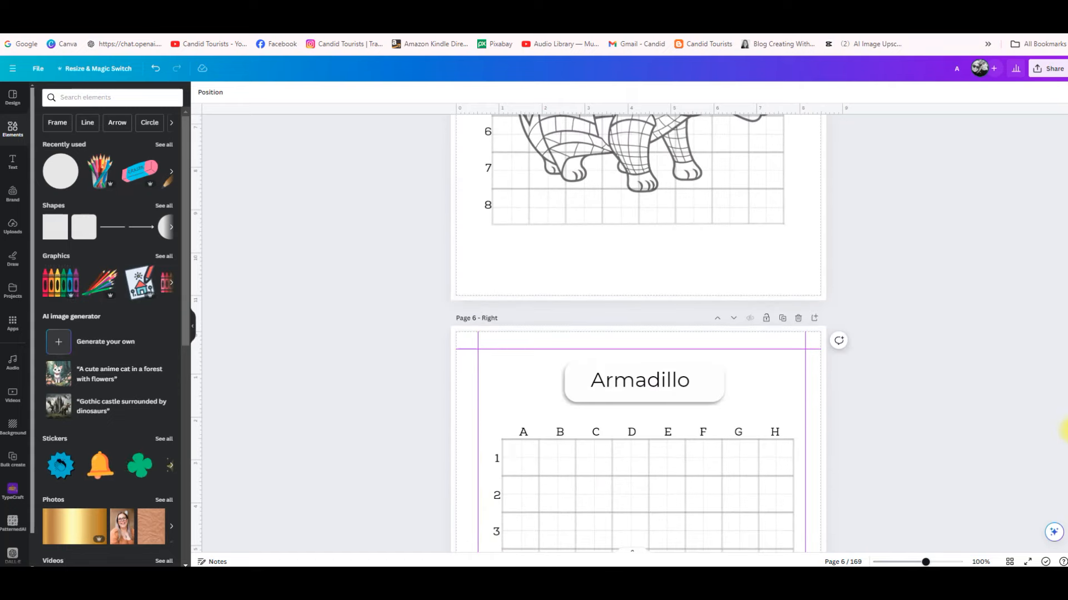
scroll(945, 398, up, 3)
scroll(943, 394, up, 5)
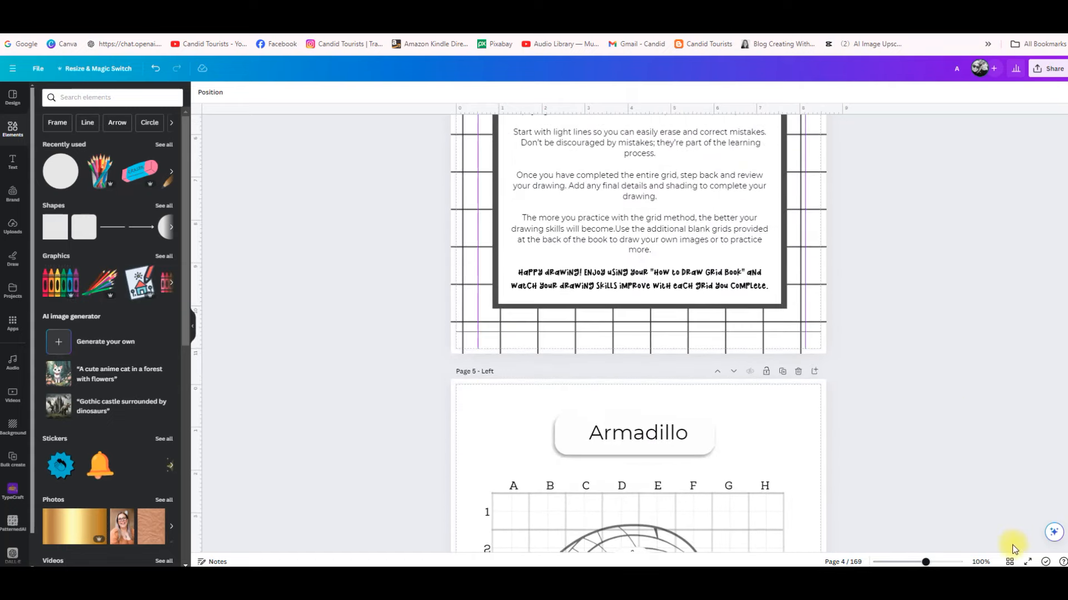
click(1009, 561)
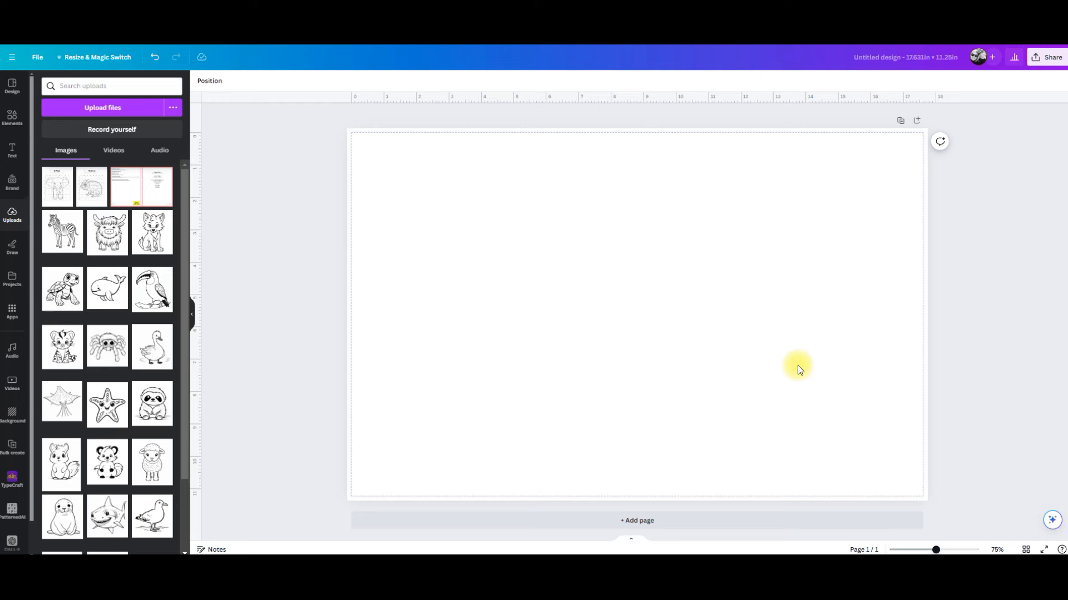
click(143, 183)
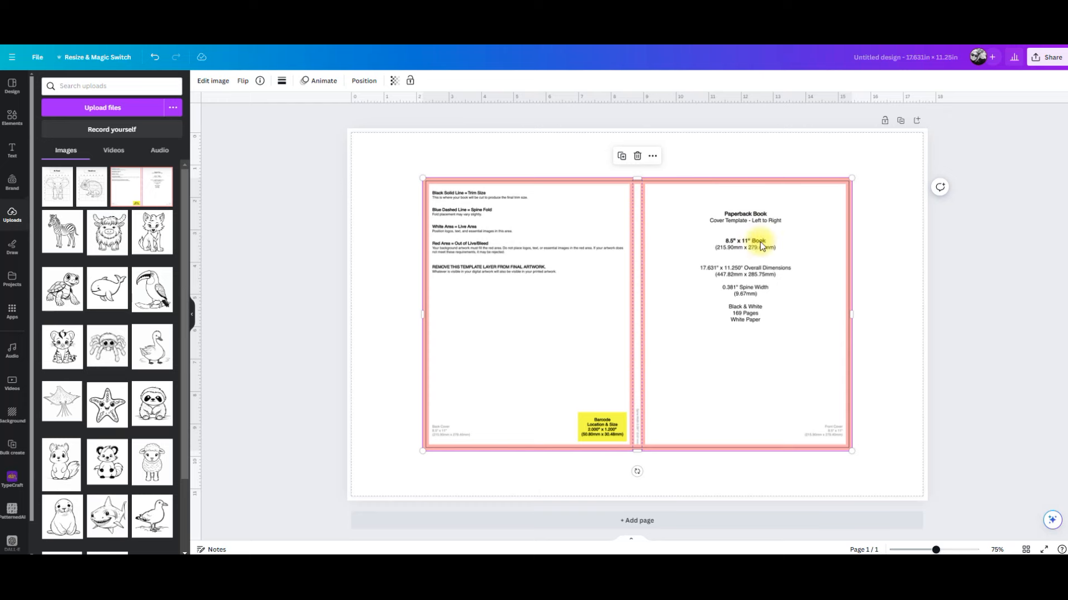
drag(558, 284, 482, 226)
drag(776, 400, 933, 491)
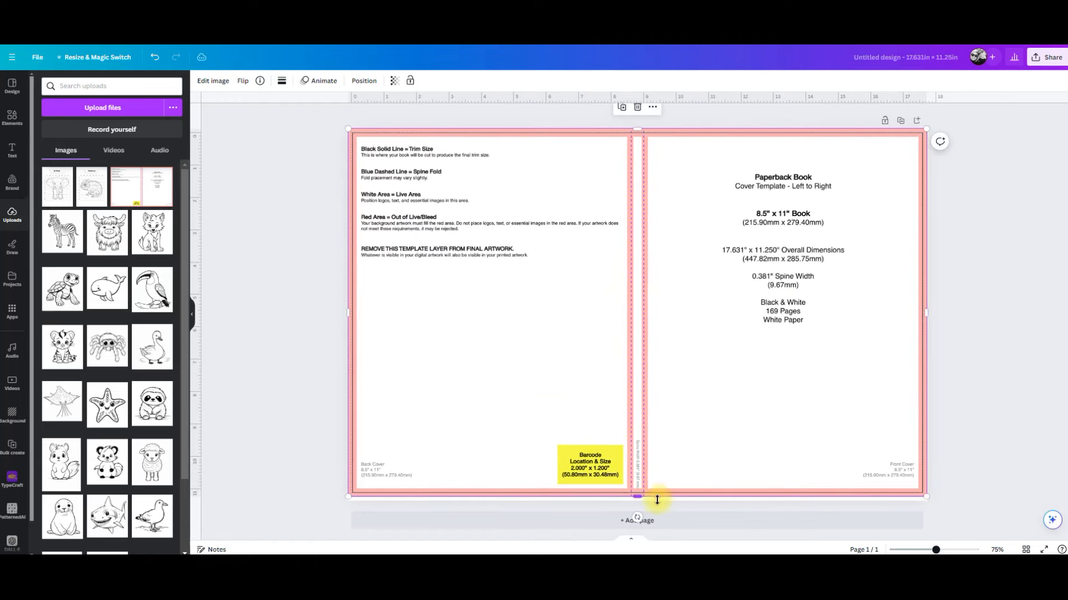
drag(638, 497, 642, 501)
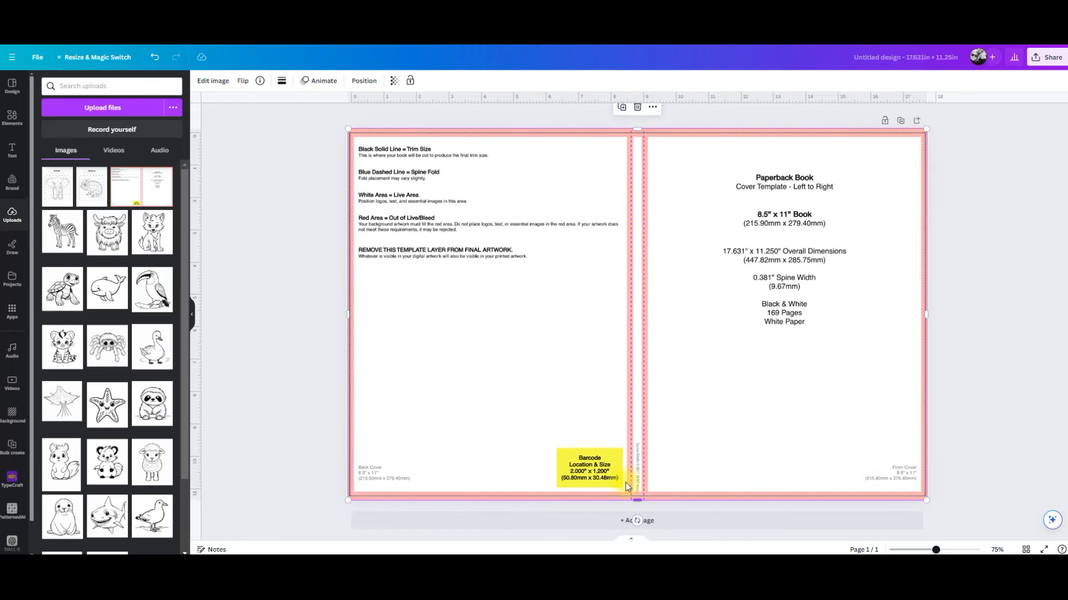
click(981, 239)
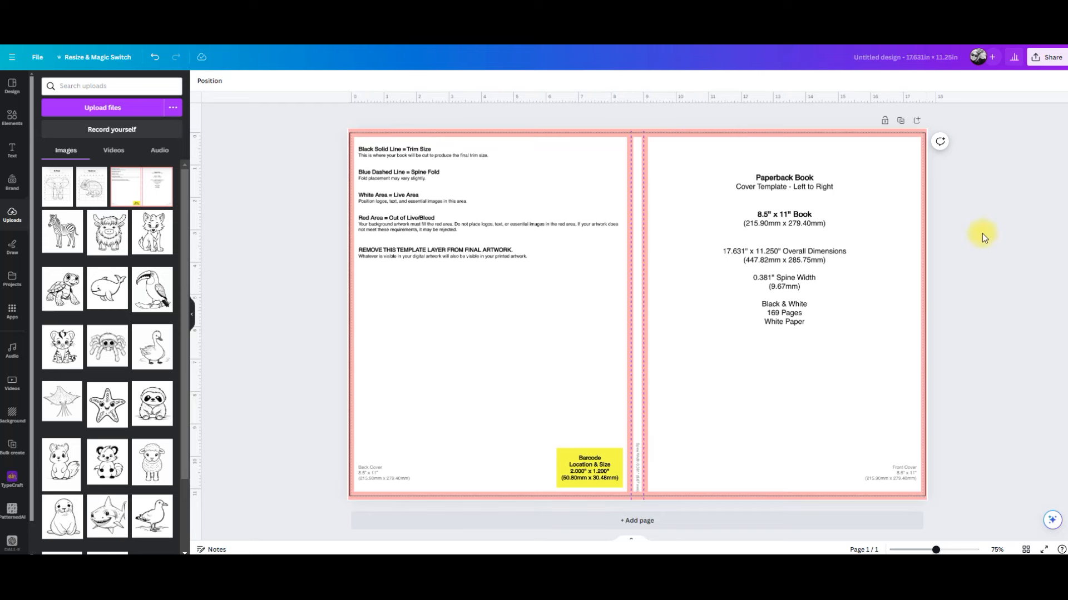
click(920, 281)
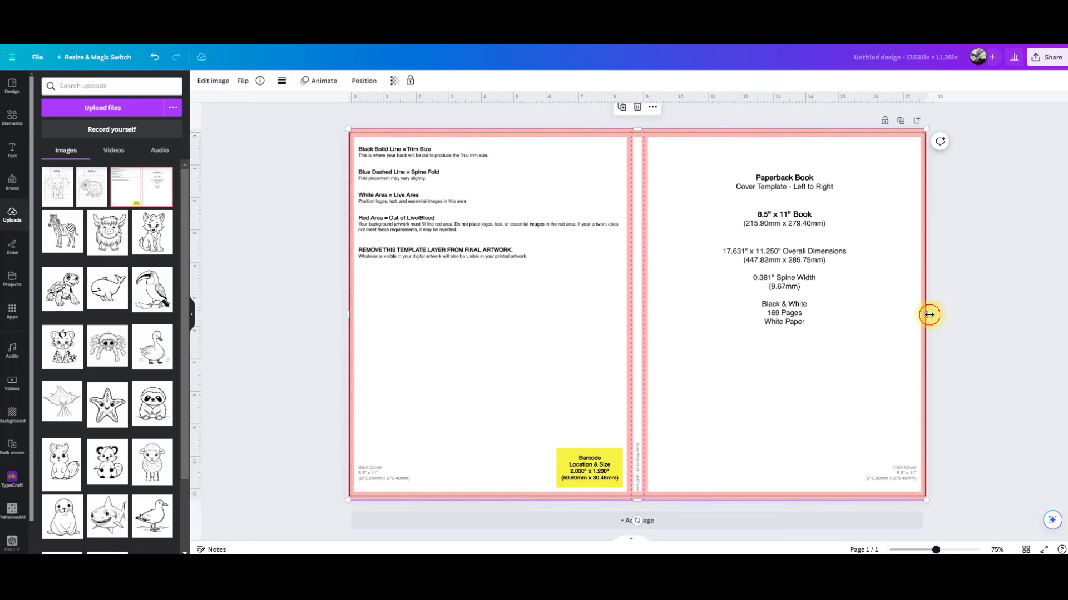
drag(933, 320, 931, 312)
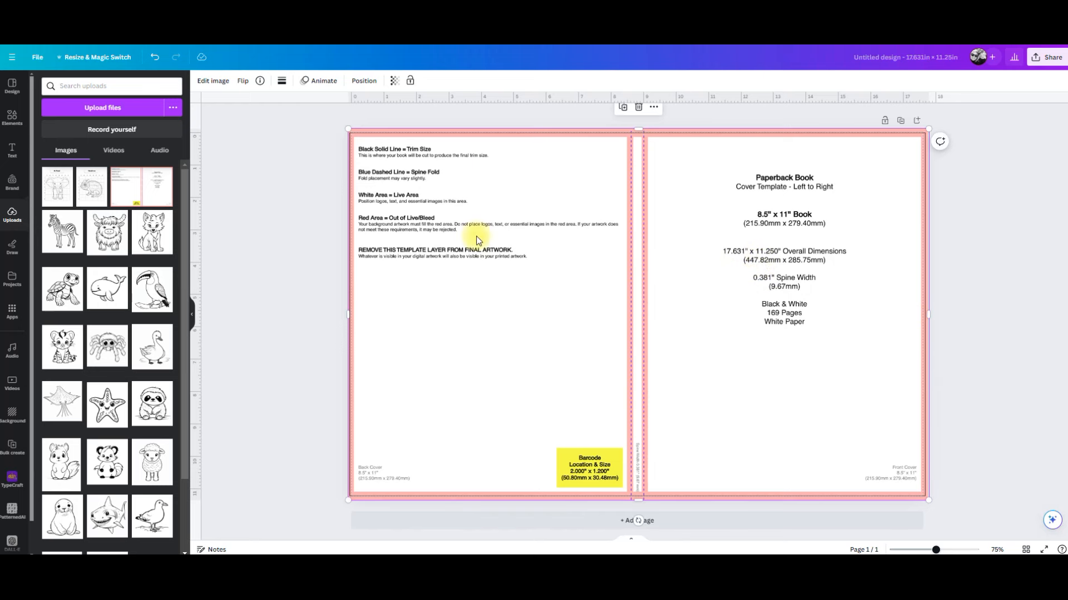
key(Delete)
Step: Add the uploaded paperback cover template and stretch it to cover the whole 17.631 × 11.25 in page
click(127, 184)
drag(524, 232, 448, 185)
drag(776, 402, 923, 501)
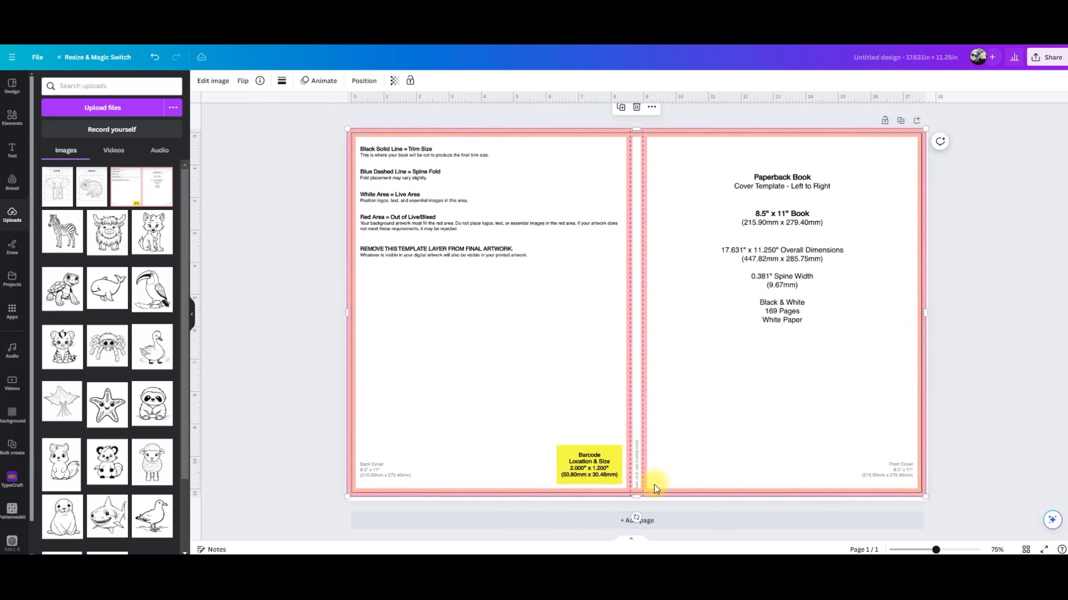
drag(925, 498, 927, 499)
drag(640, 499, 675, 492)
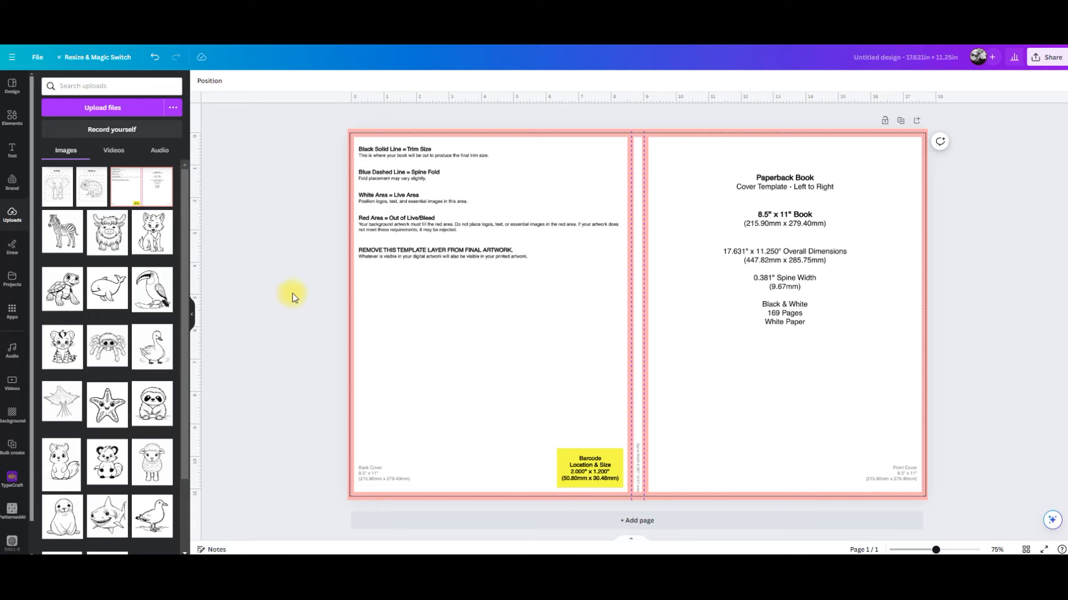
Step: Add a heading to the cover reading "How to Draw Animals"
click(10, 149)
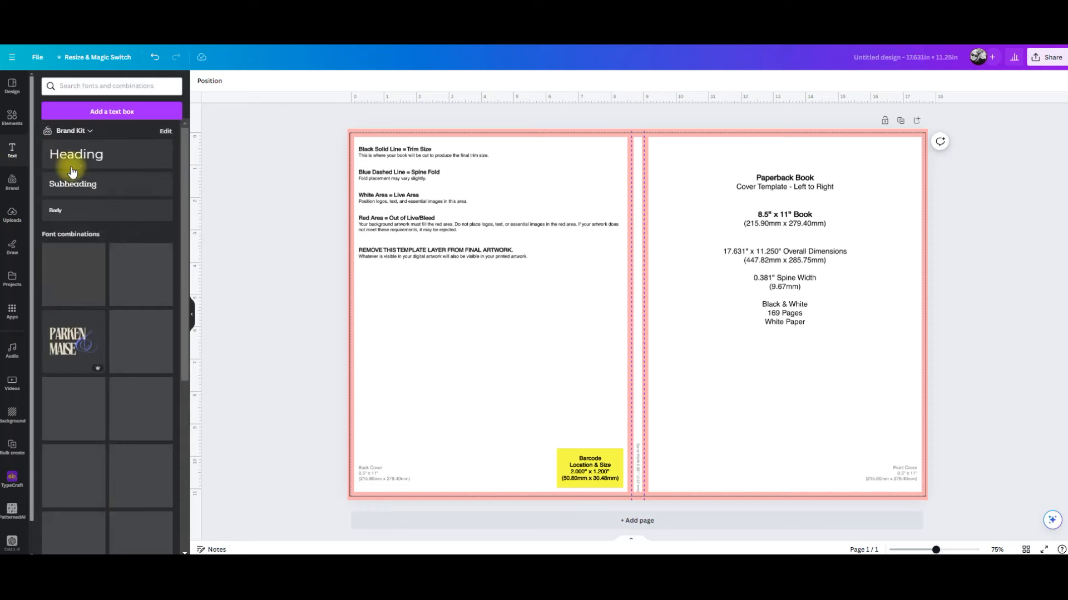
click(70, 155)
text(How to draw.)
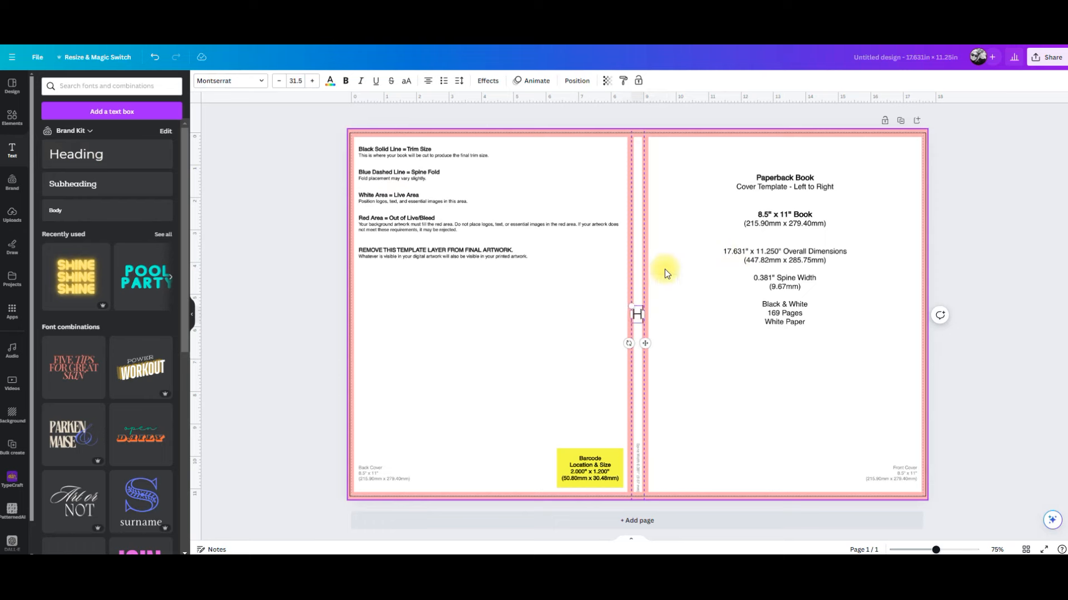
key(BackSpace)
key(BackSpace)
key(BackSpace)
key(BackSpace)
key(BackSpace)
text(Draw Animals)
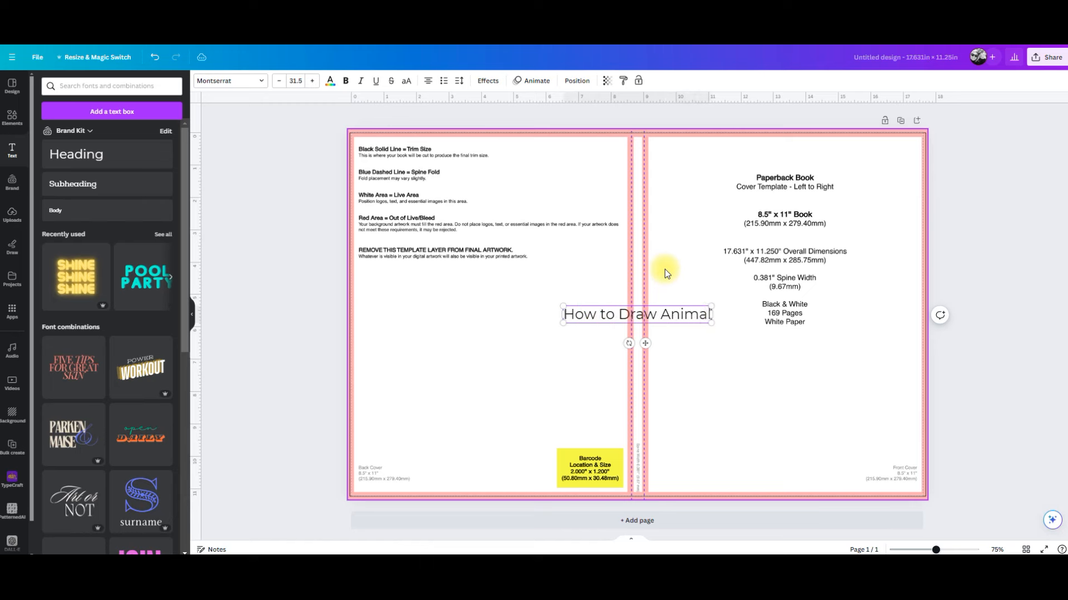
Step: Set the cover heading in the Lovely Time font, then enlarge and place it near the top of the front cover
double_click(683, 315)
click(664, 314)
triple_click(605, 310)
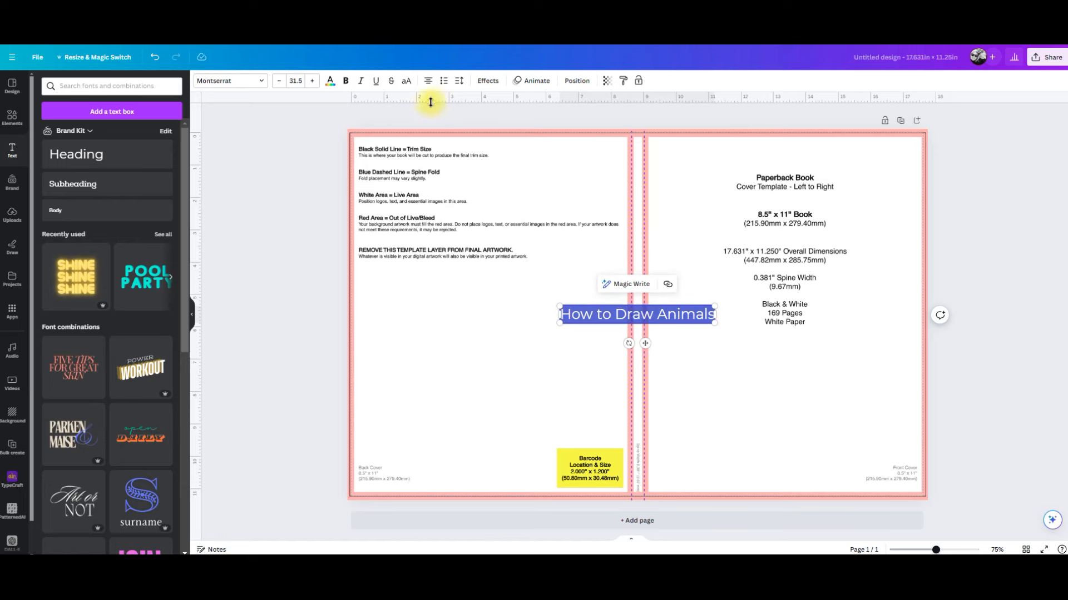
click(259, 81)
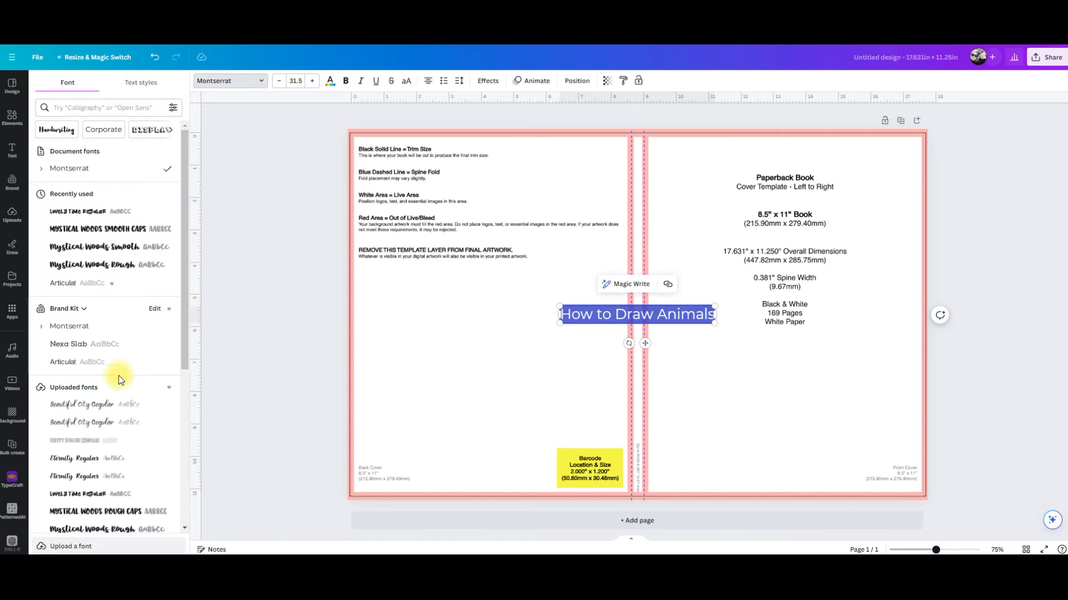
click(106, 212)
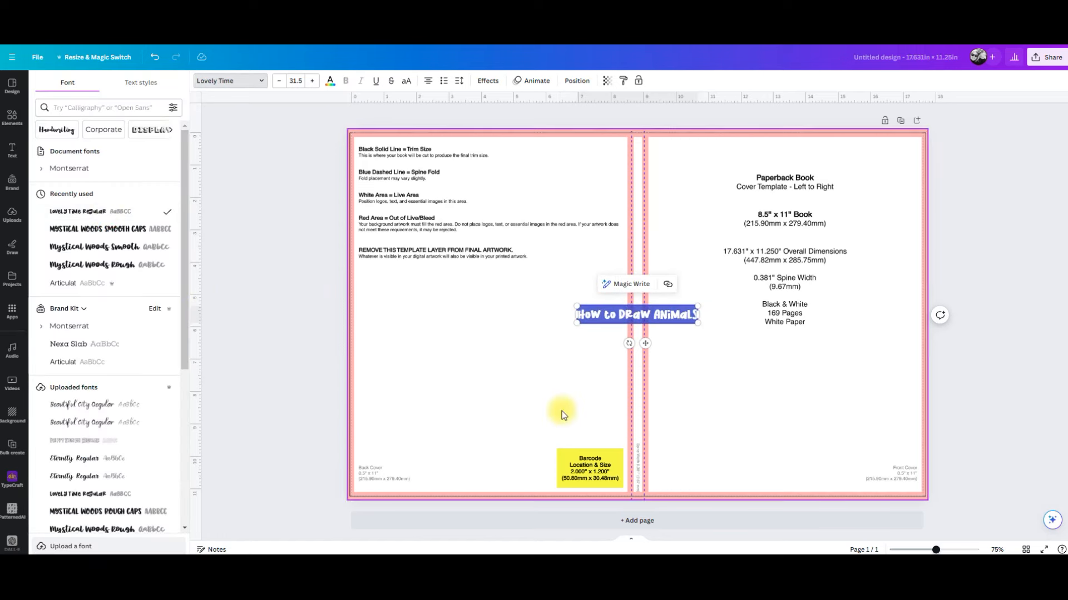
click(723, 360)
mouse_move(665, 319)
mouse_down()
mouse_move(790, 210)
mouse_move(779, 170)
mouse_move(877, 219)
mouse_up()
drag(838, 171, 834, 188)
click(866, 310)
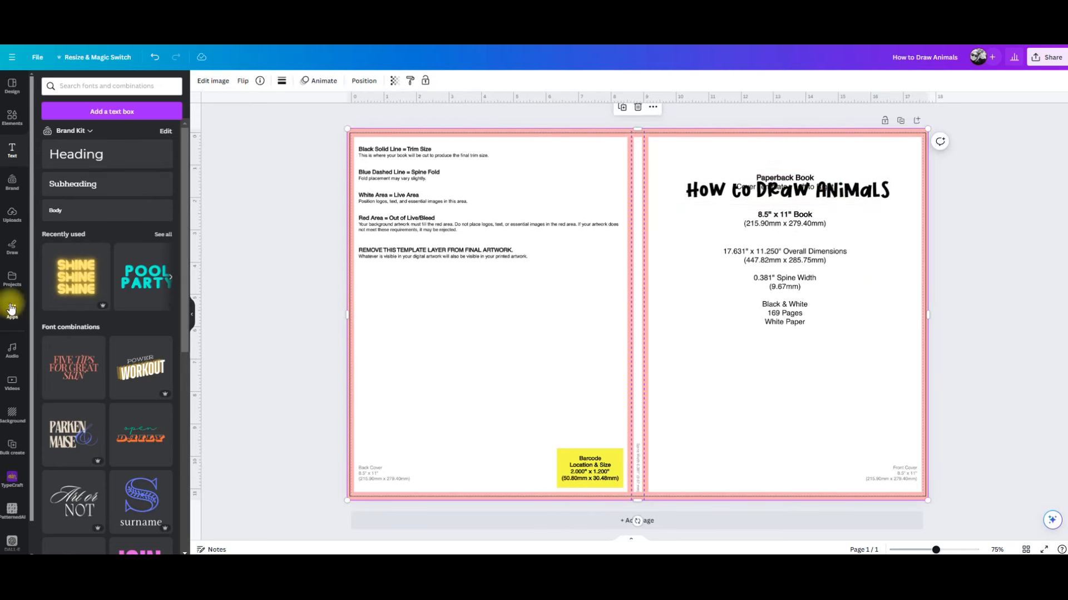
Step: Add a blob-shaped frame to the front cover and rotate it upside down
click(11, 120)
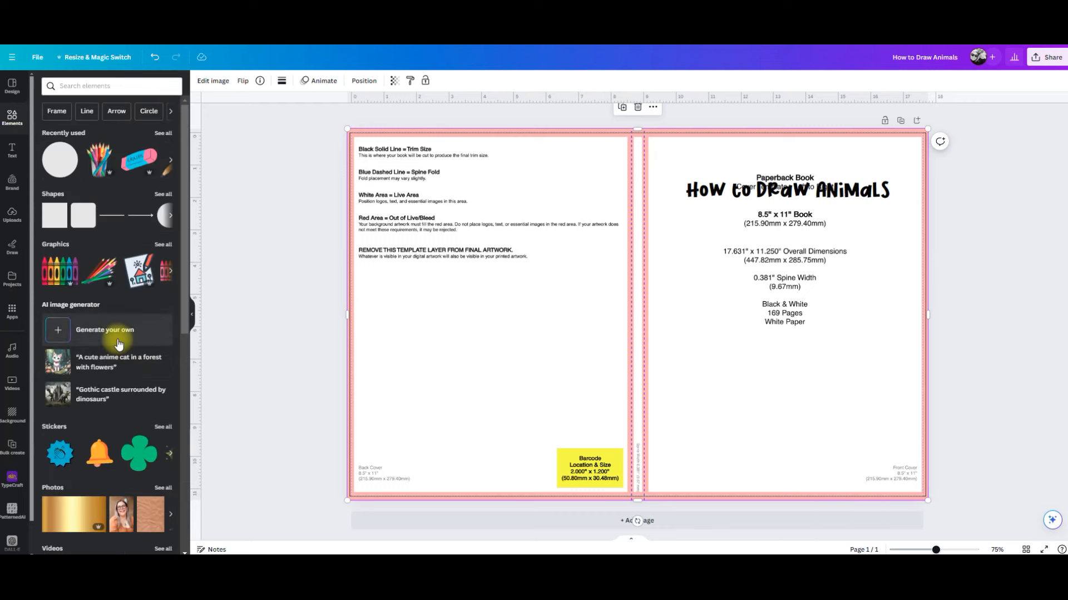
scroll(118, 340, down, 10)
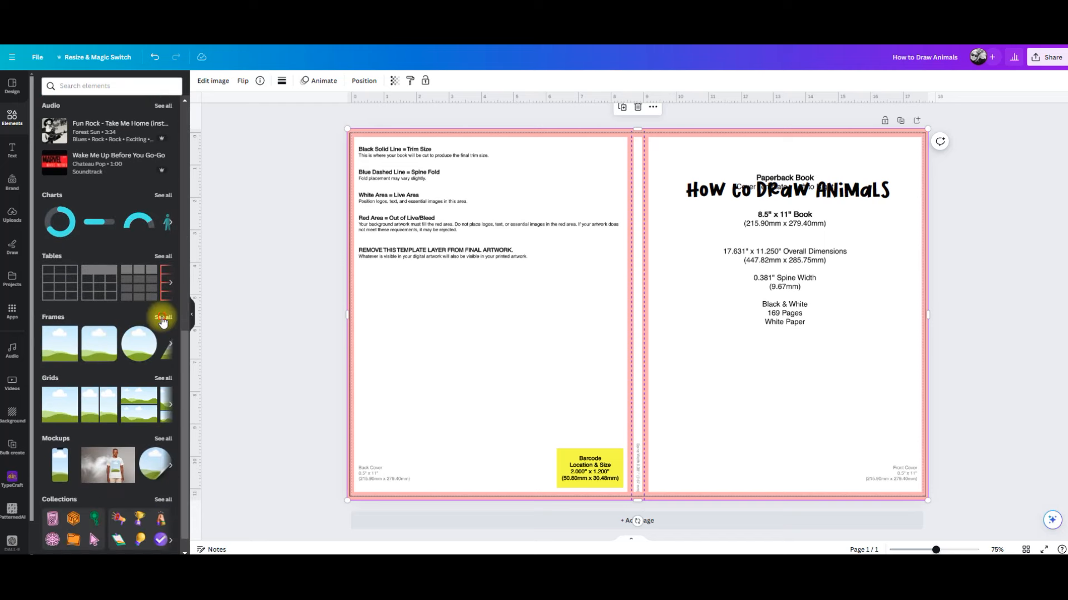
click(163, 320)
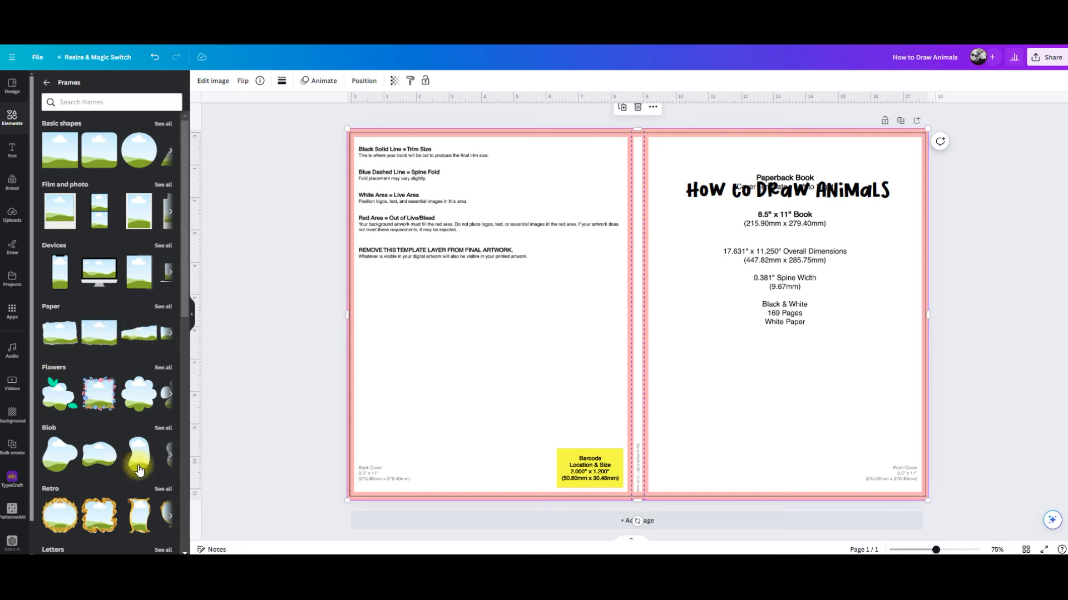
click(164, 428)
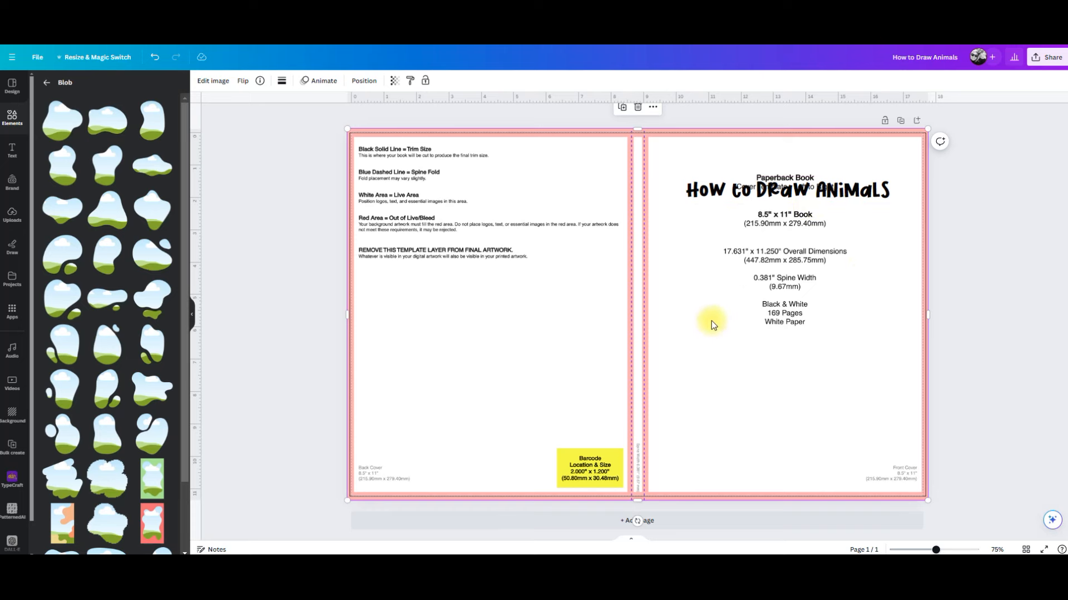
click(114, 451)
drag(646, 340, 746, 329)
drag(754, 432, 747, 192)
Step: Enlarge the blob frame to fill most of the front cover, then adjust its tilt and position behind the title
drag(792, 391, 846, 353)
drag(733, 366, 635, 490)
drag(768, 377, 787, 349)
drag(877, 464, 912, 465)
drag(847, 416, 850, 409)
mouse_move(677, 142)
mouse_down()
mouse_move(665, 148)
mouse_move(677, 143)
mouse_up()
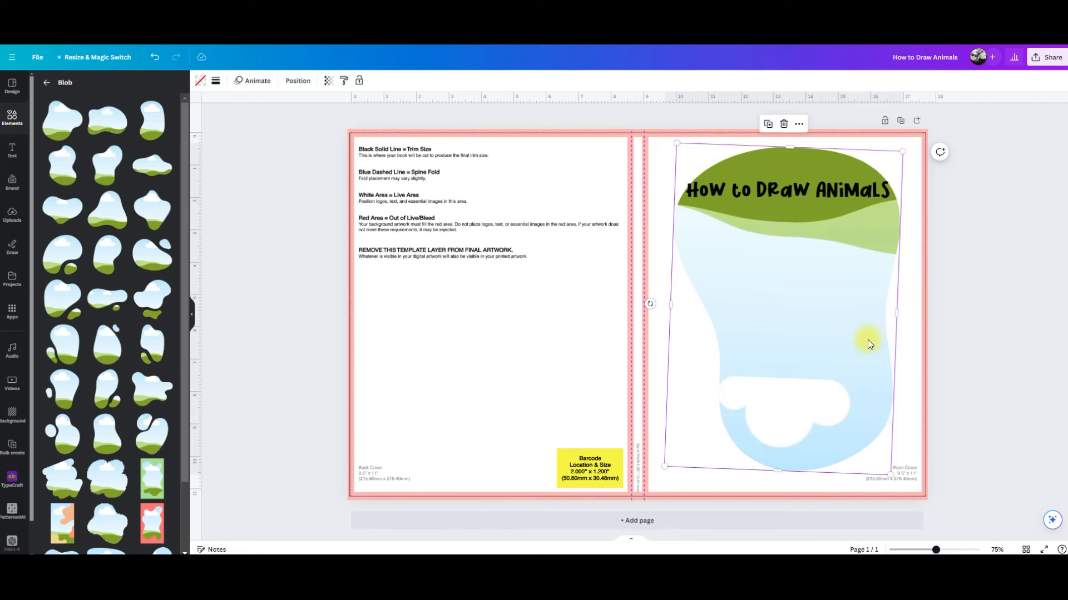
drag(650, 304, 654, 305)
drag(788, 357, 788, 362)
click(916, 363)
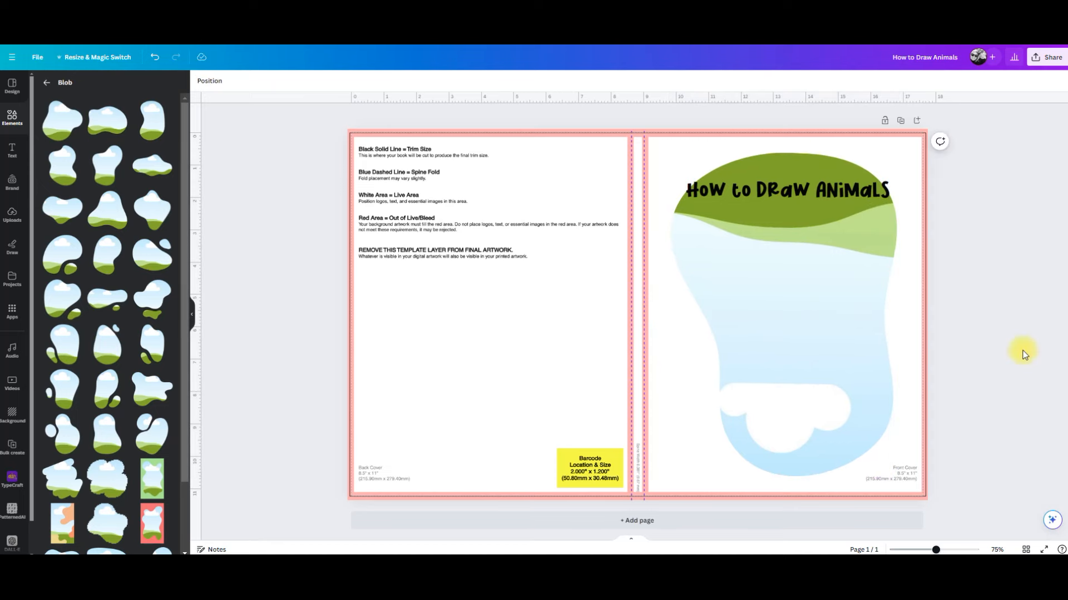
Step: Fill the blob frame on the front cover with the uploaded Elephant grid page image
click(12, 214)
drag(124, 192, 745, 241)
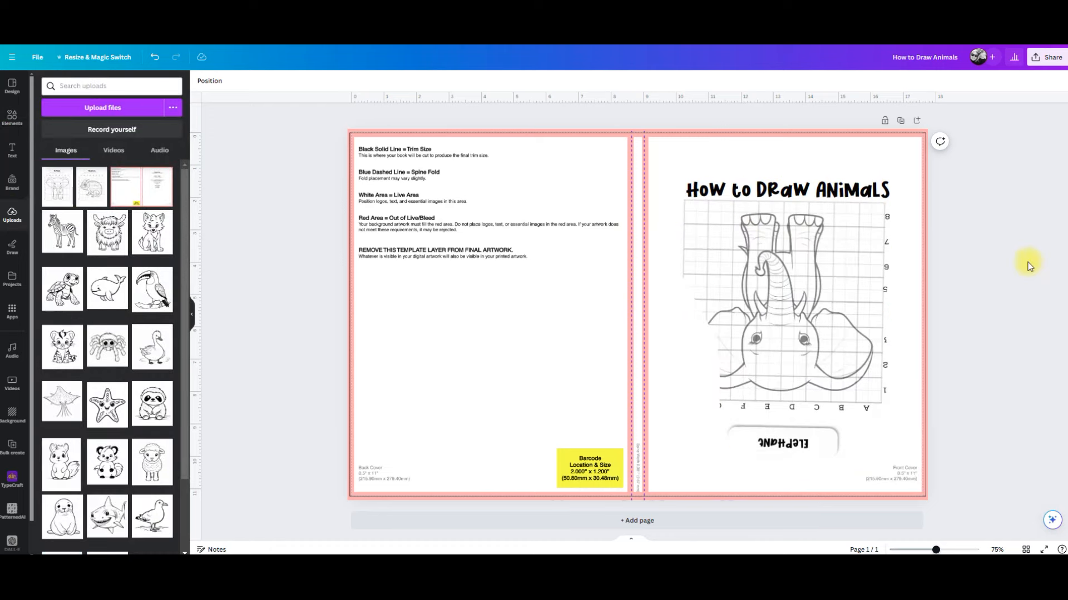
Step: Rotate the elephant image inside the blob frame by 180 degrees so it stands upright
click(808, 292)
double_click(808, 293)
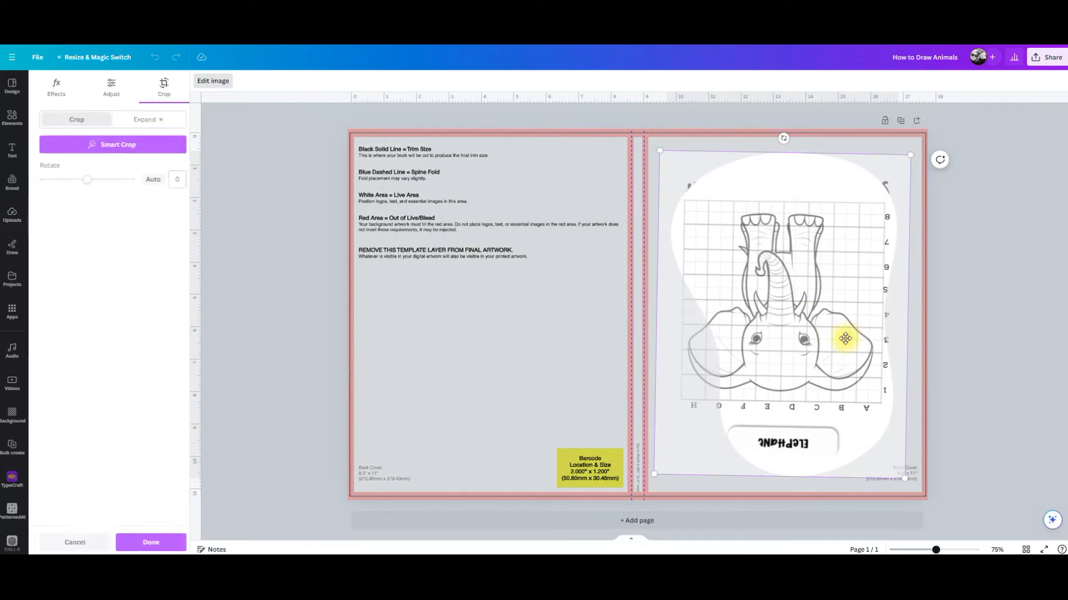
drag(783, 139, 779, 486)
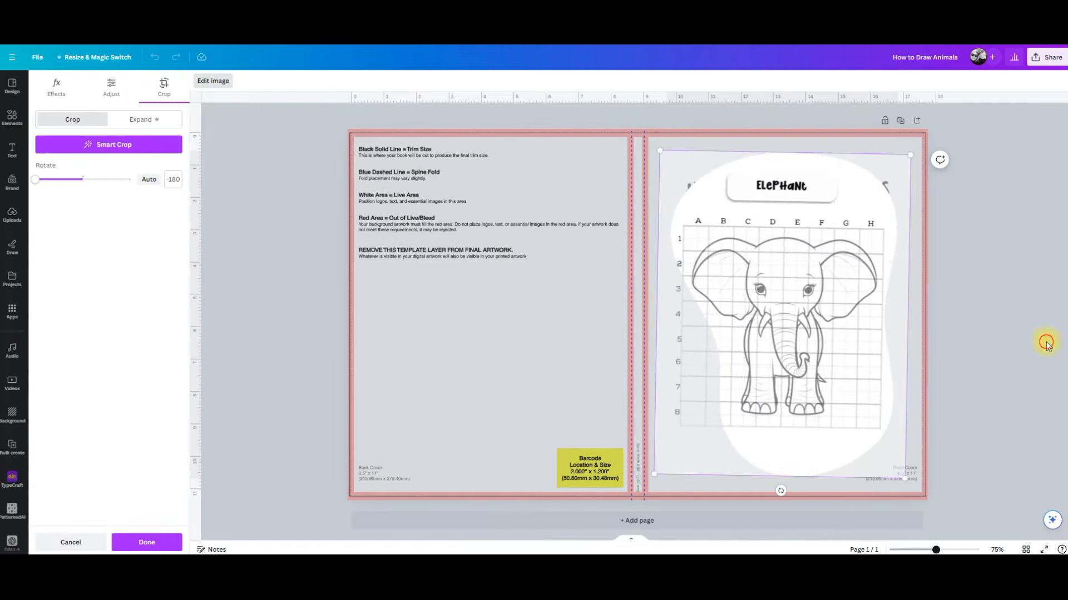
click(1046, 345)
Step: Shift the blob frame and try to reposition the elephant image within it below the title
drag(865, 391, 845, 382)
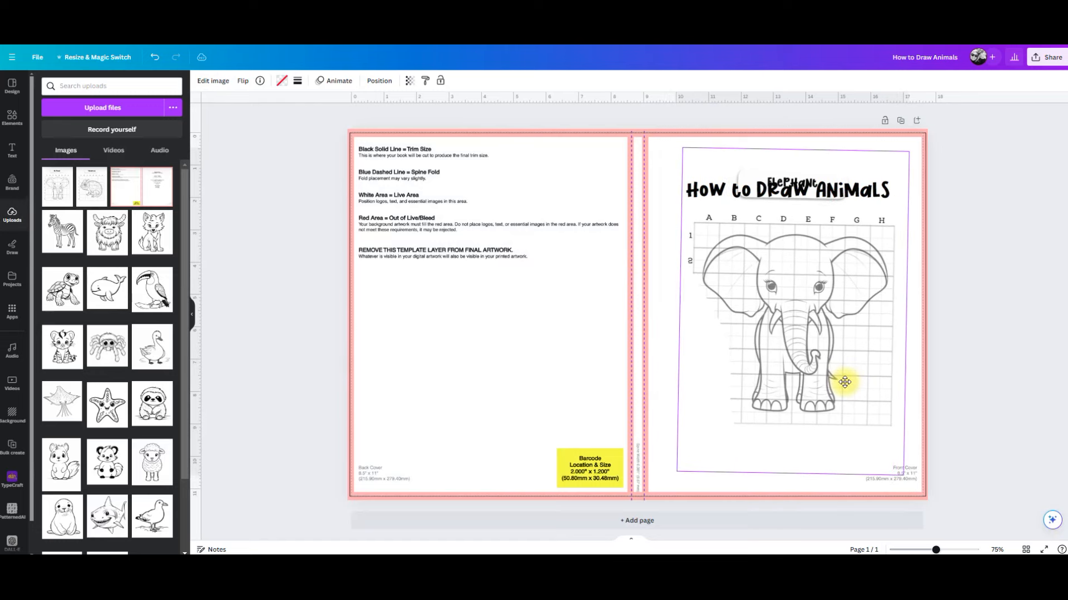
double_click(762, 419)
drag(770, 415, 879, 459)
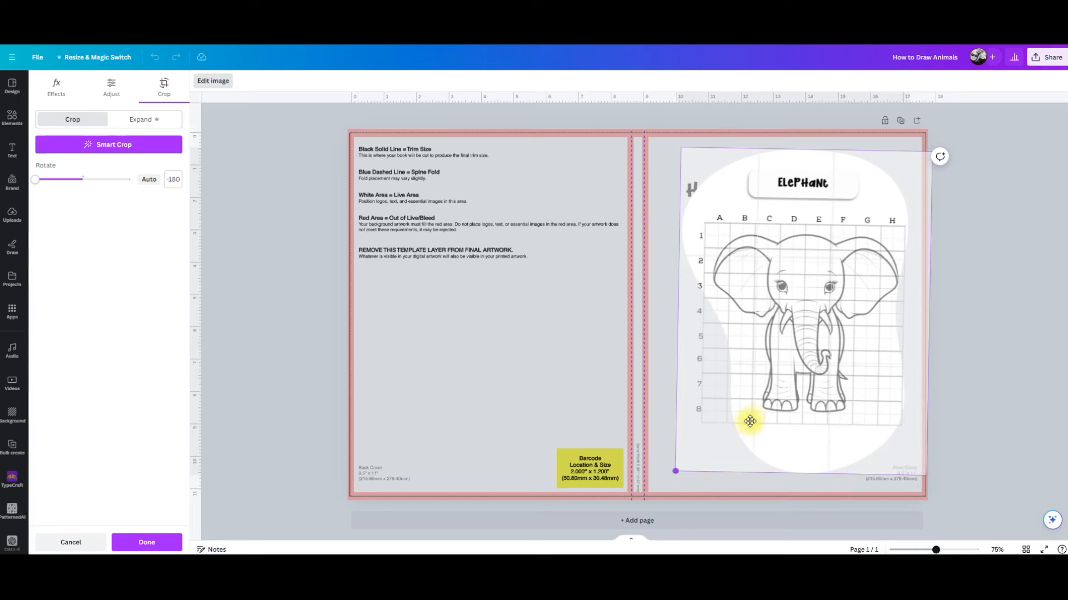
mouse_move(791, 319)
mouse_down()
mouse_move(774, 348)
mouse_move(809, 324)
mouse_up()
click(999, 331)
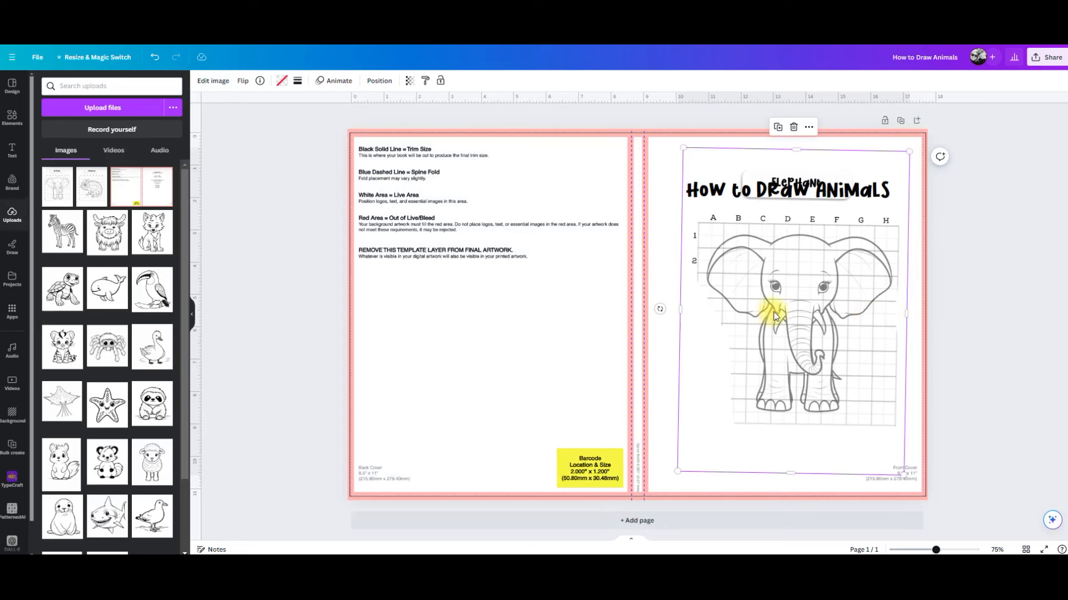
Step: Remove the elephant image from the blob frame, then enlarge, widen and reposition the empty frame to fill the front cover
key(Delete)
drag(850, 284, 833, 284)
drag(668, 470, 660, 486)
drag(822, 364, 825, 351)
drag(658, 476, 650, 489)
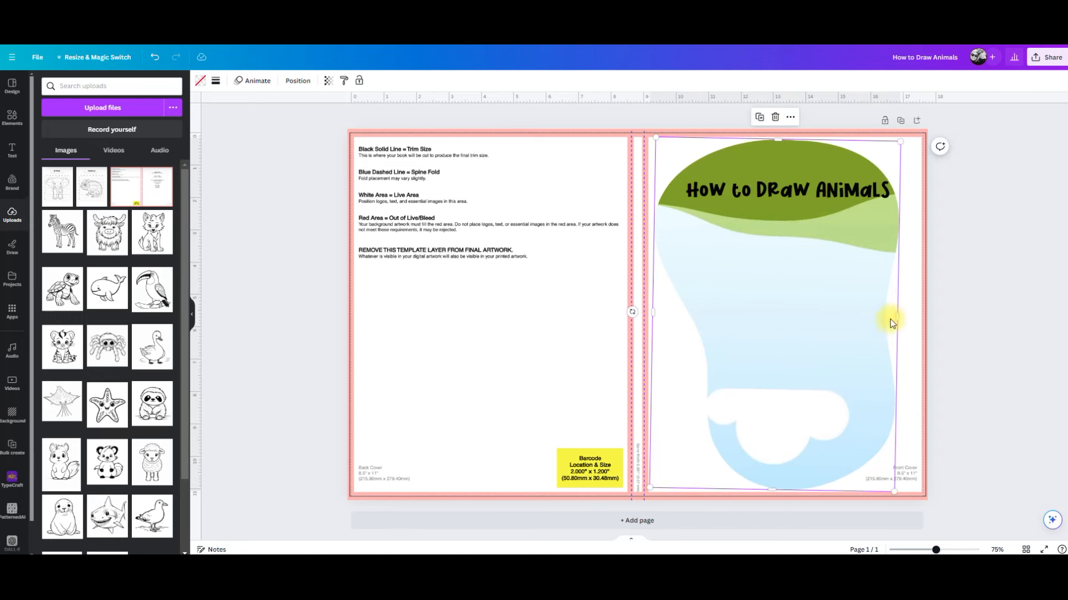
drag(899, 317, 909, 317)
click(1036, 311)
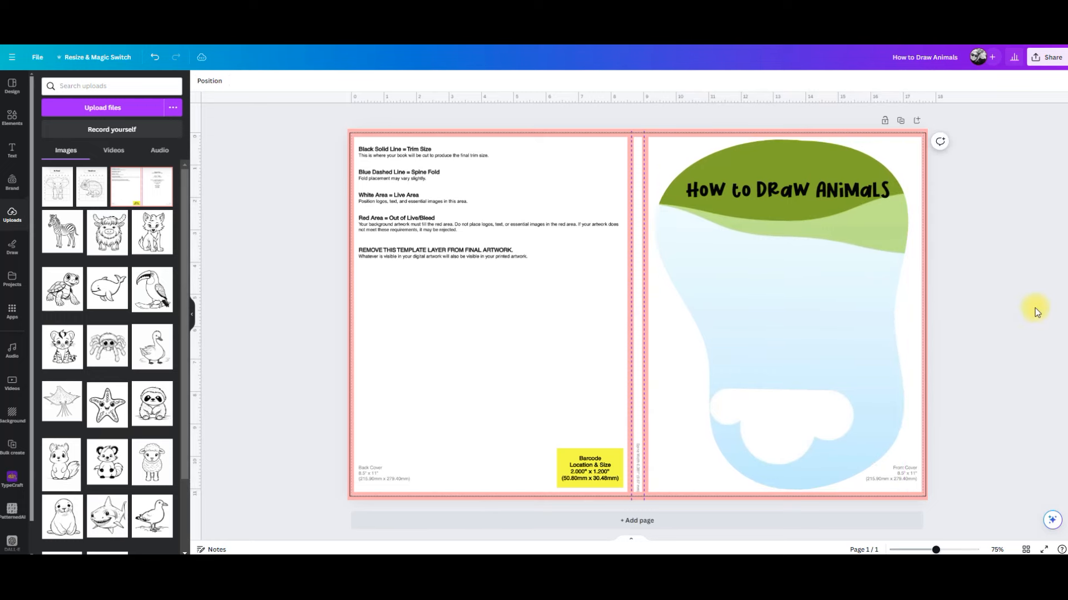
Step: Leave the blob frame collection and open the search for the whole frame library
click(10, 123)
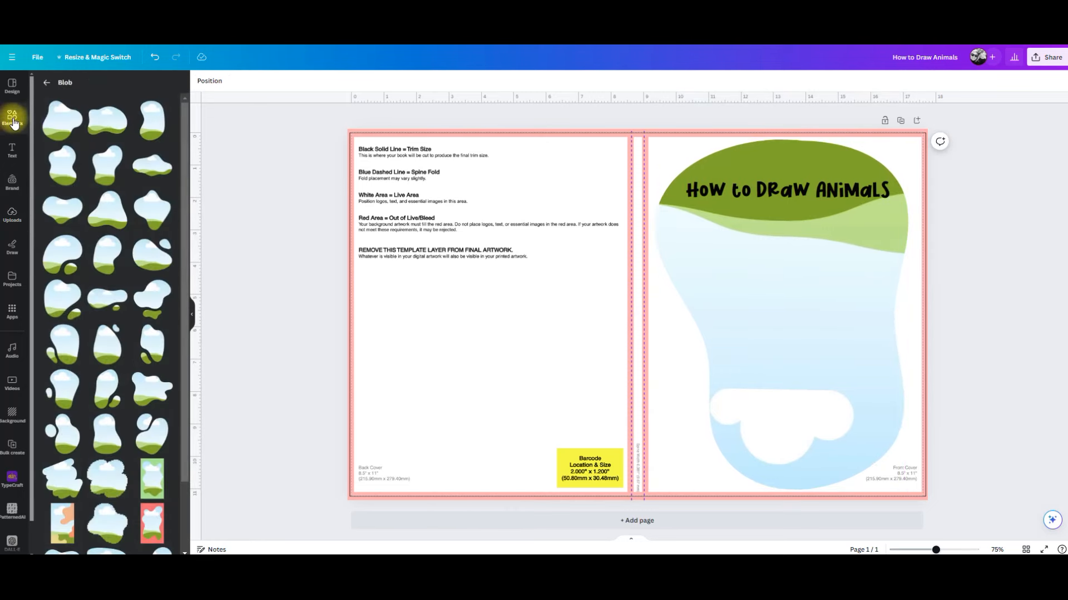
click(46, 82)
click(87, 102)
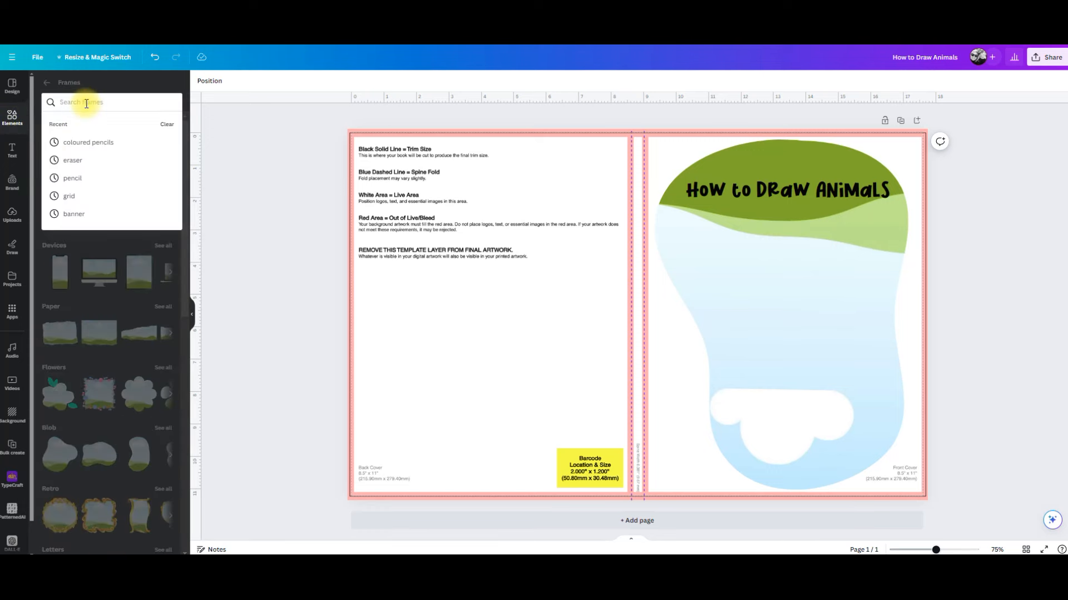
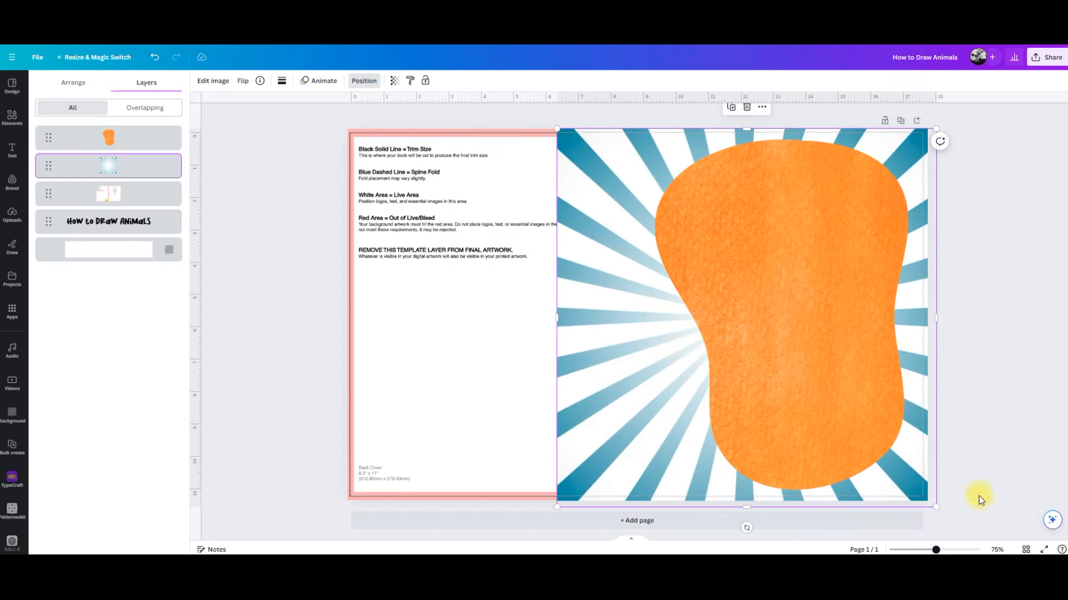
Step: Move the blue sunburst background so its inner edge meets the spine and it covers the front cover
drag(927, 495, 994, 488)
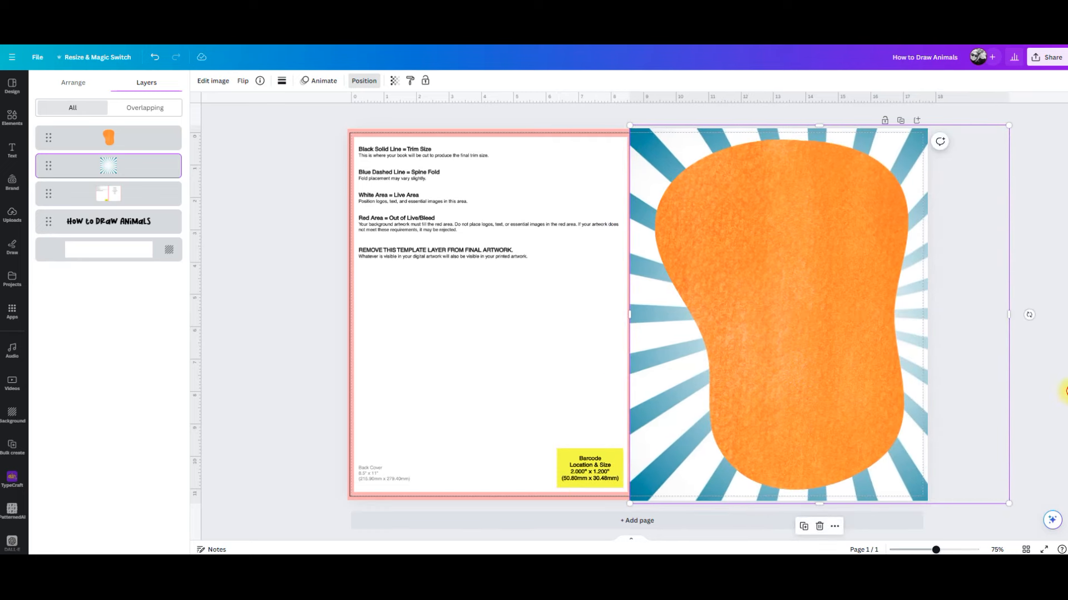
click(1028, 384)
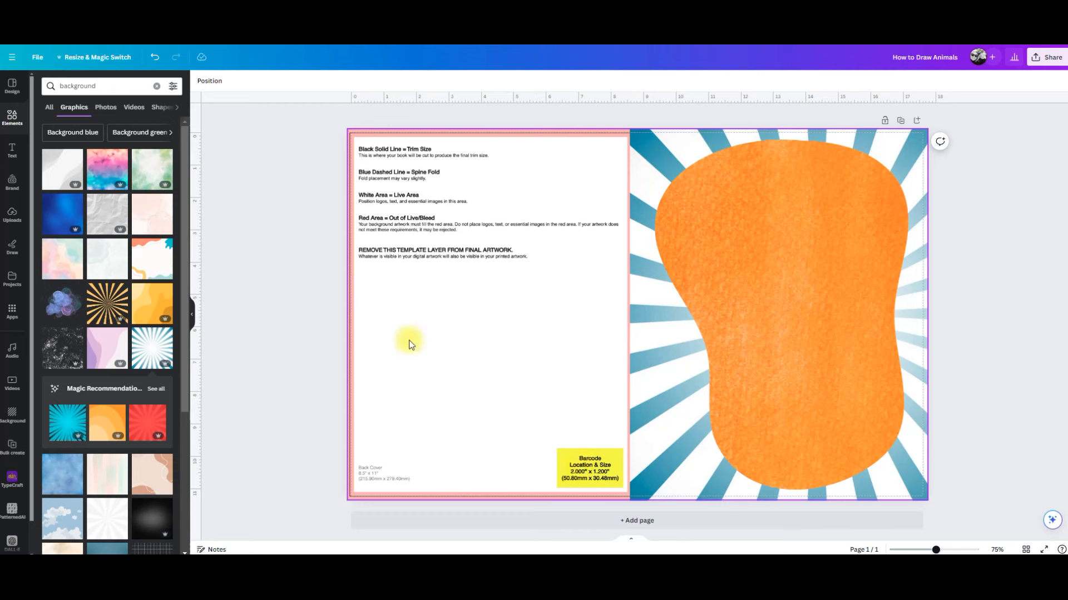
Step: Add the recommended red sunburst graphic and delete the blue sunburst background from the cover
click(147, 423)
drag(518, 272, 424, 258)
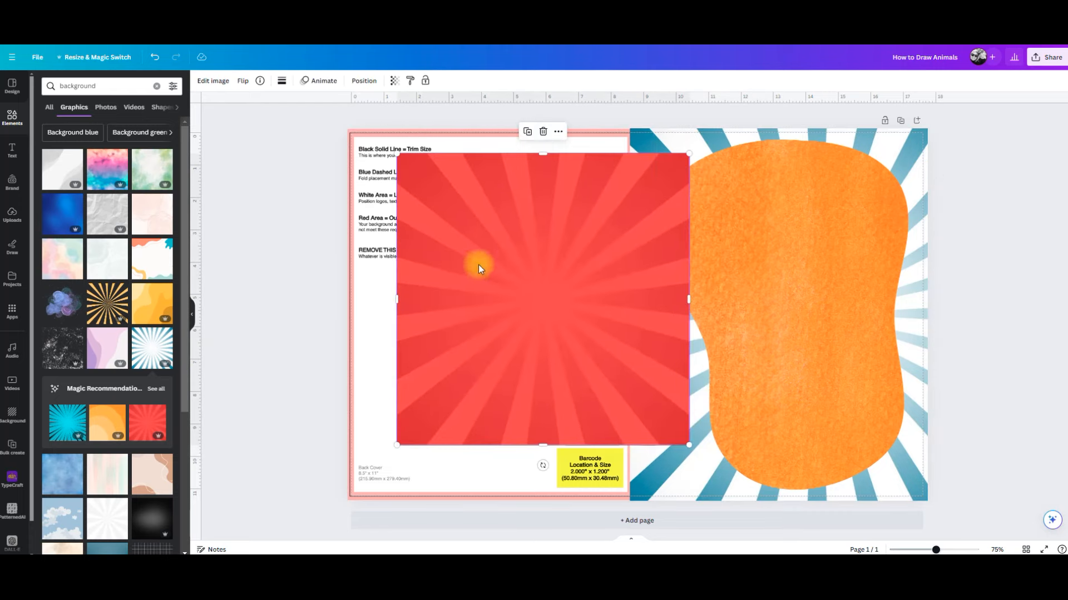
click(917, 473)
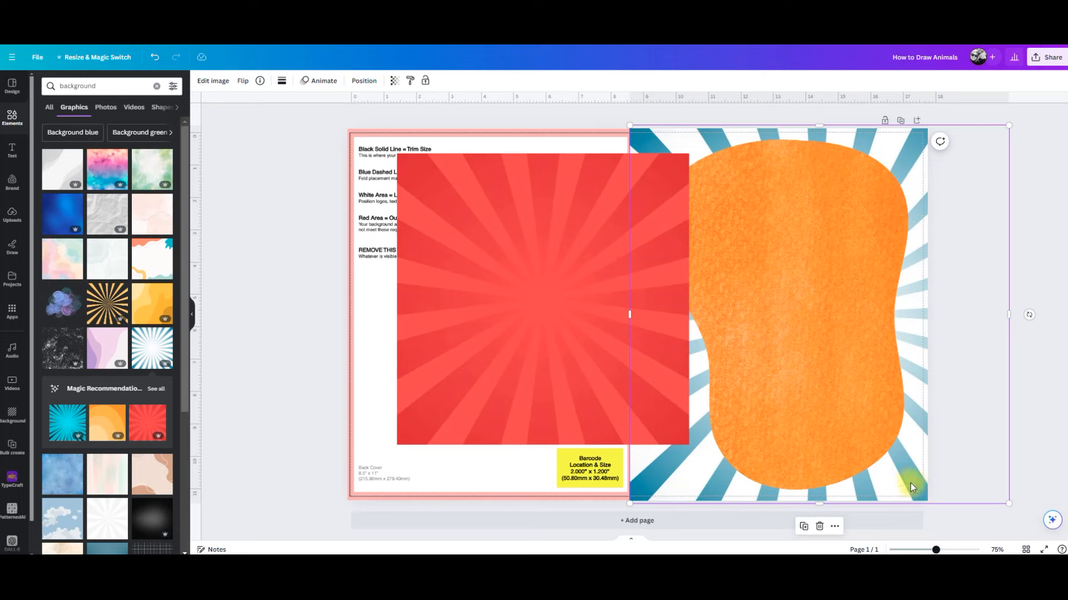
key(Delete)
Step: Move the red sunburst one layer down so it sits behind the blob frame
drag(533, 317, 504, 327)
click(364, 80)
drag(108, 138, 109, 166)
Step: Position and stretch the red sunburst to cover the back cover, spine and front cover out to the bleed edges
drag(466, 289, 643, 276)
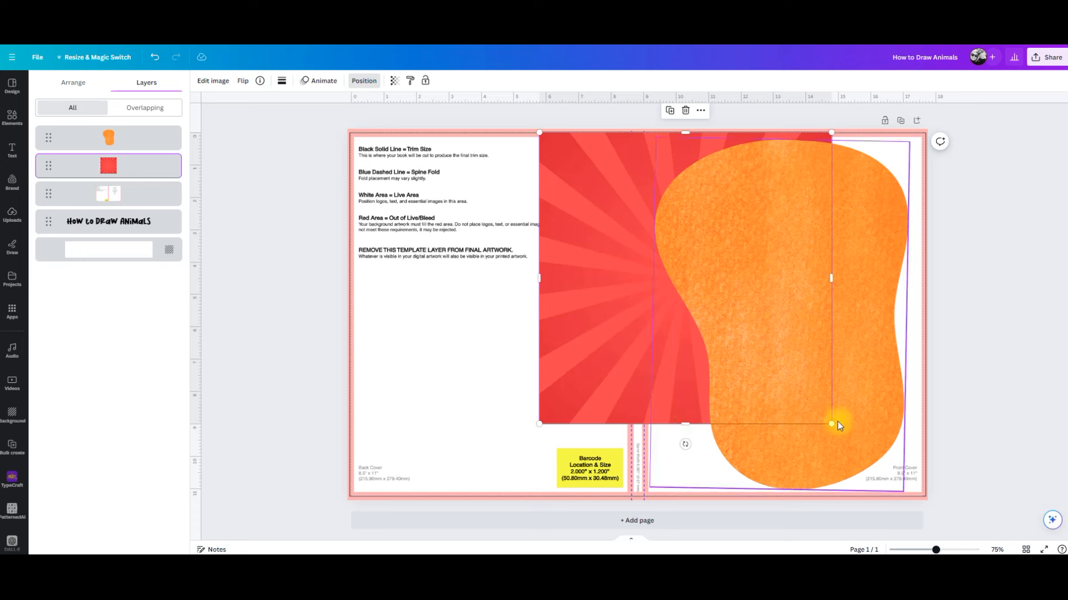
drag(831, 423, 927, 484)
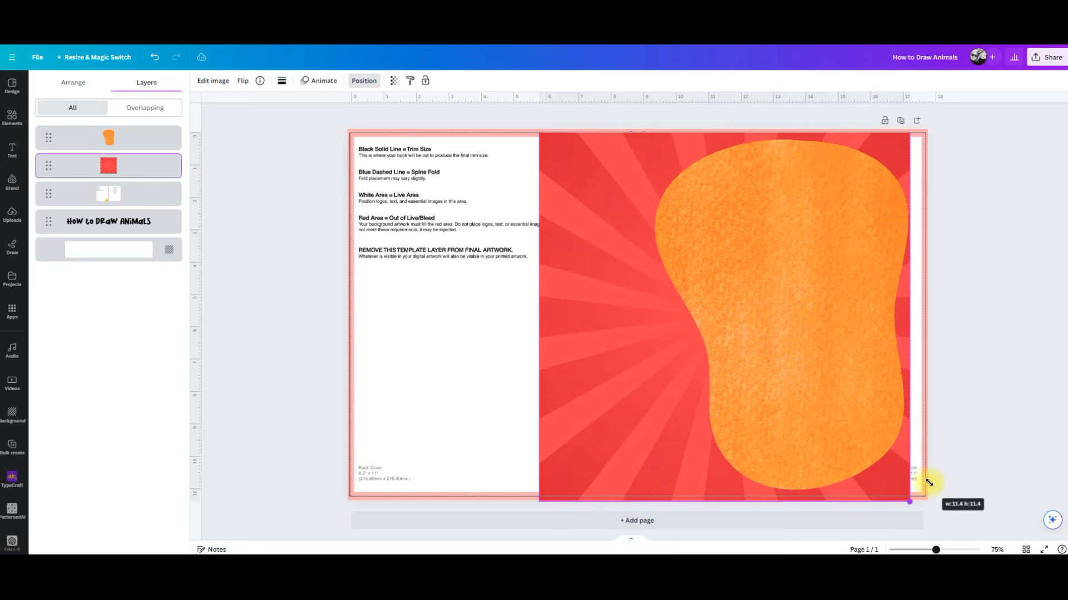
drag(909, 317, 927, 318)
drag(541, 317, 343, 312)
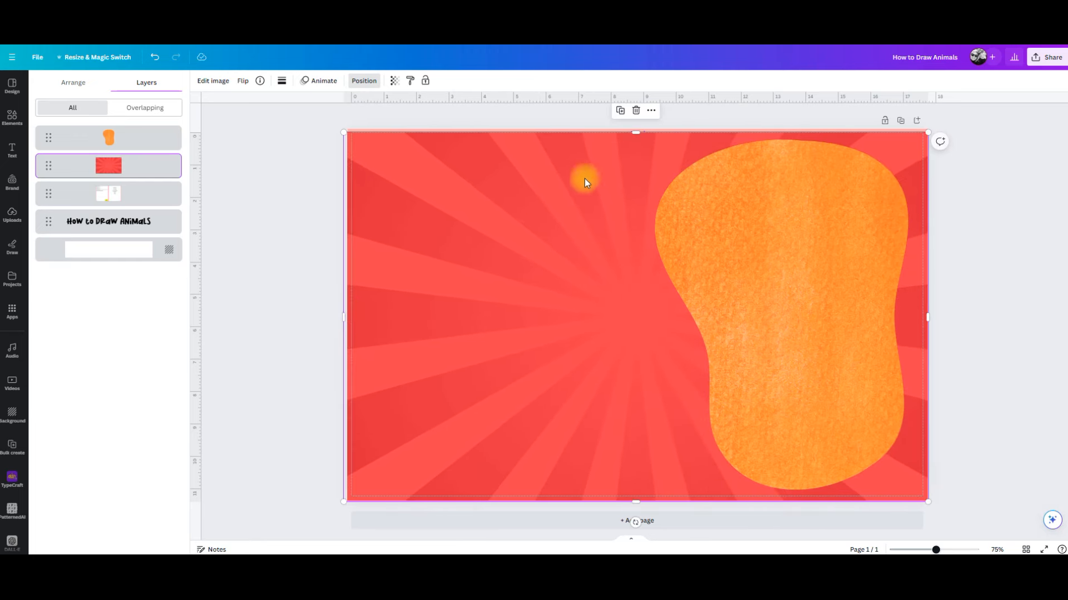
drag(633, 130, 635, 128)
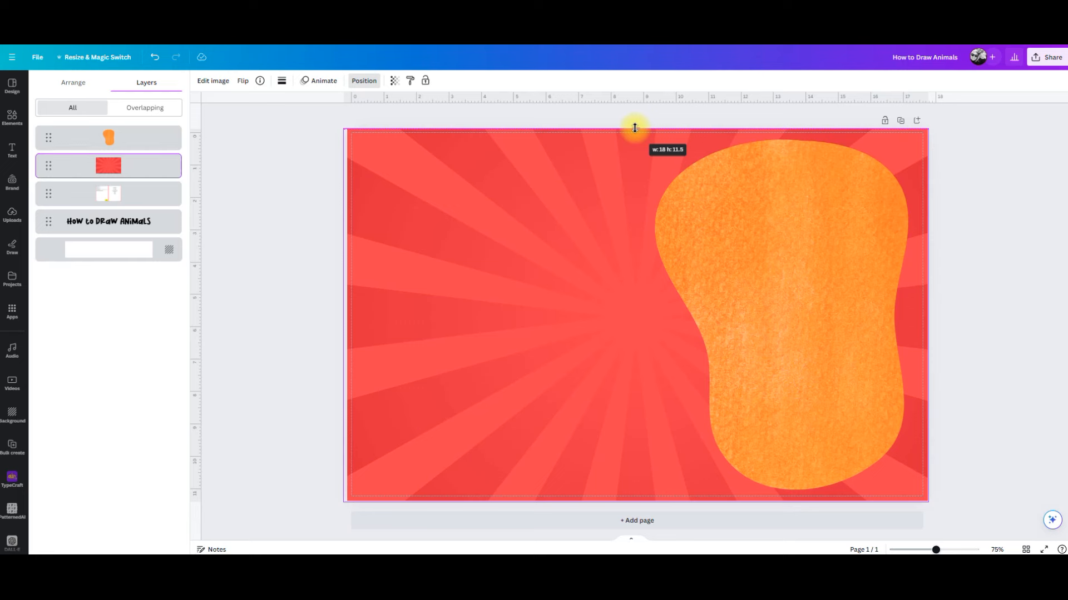
drag(636, 126, 636, 128)
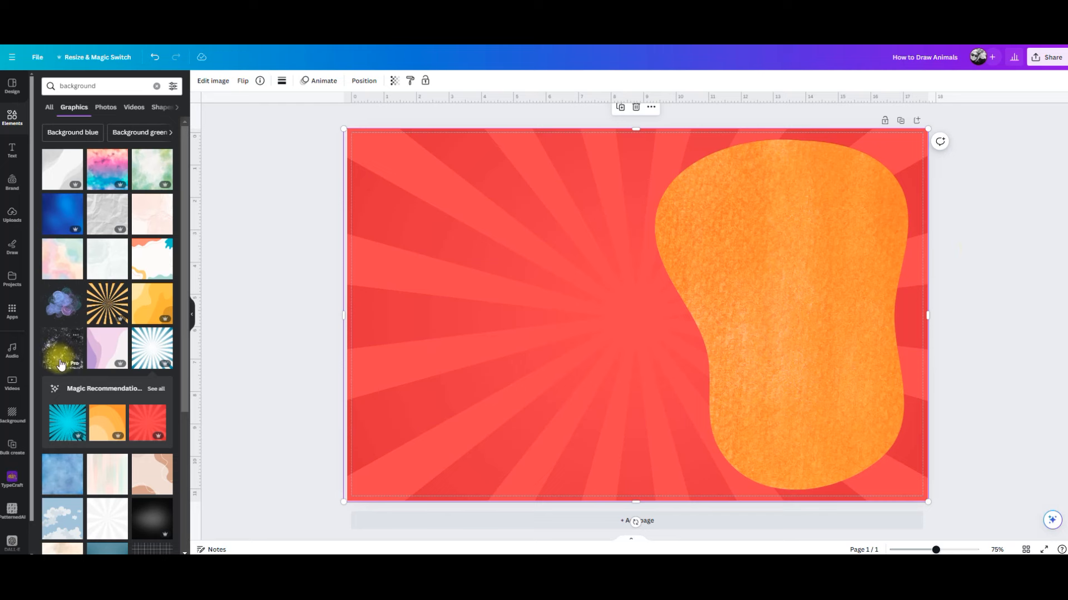
Step: Fill the blob frame with the yellow sunburst graphic from the full set of magic recommendations
click(157, 390)
drag(59, 280, 750, 282)
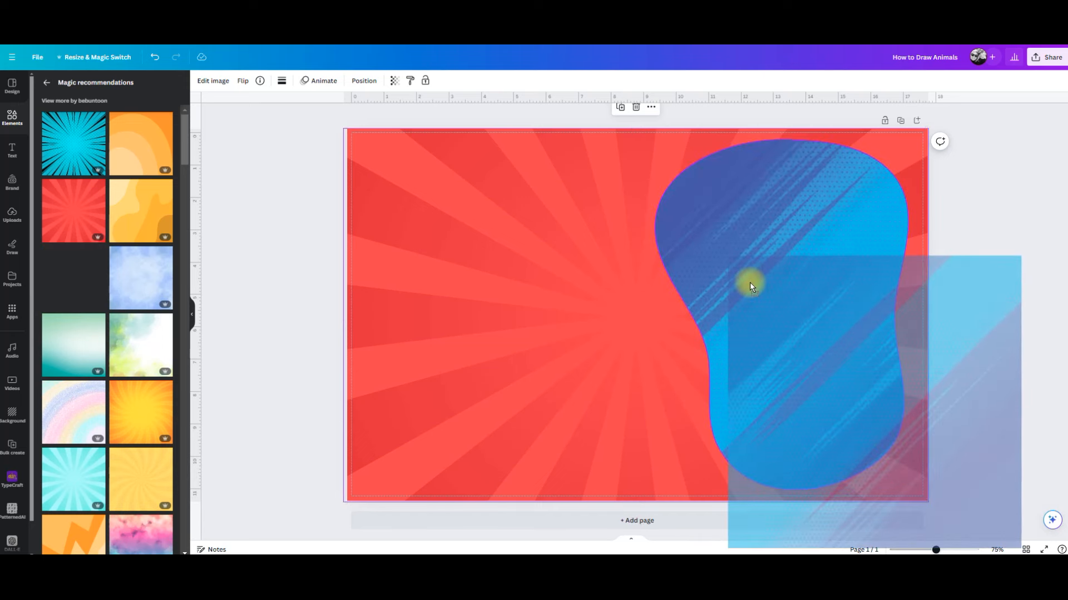
drag(750, 282, 72, 269)
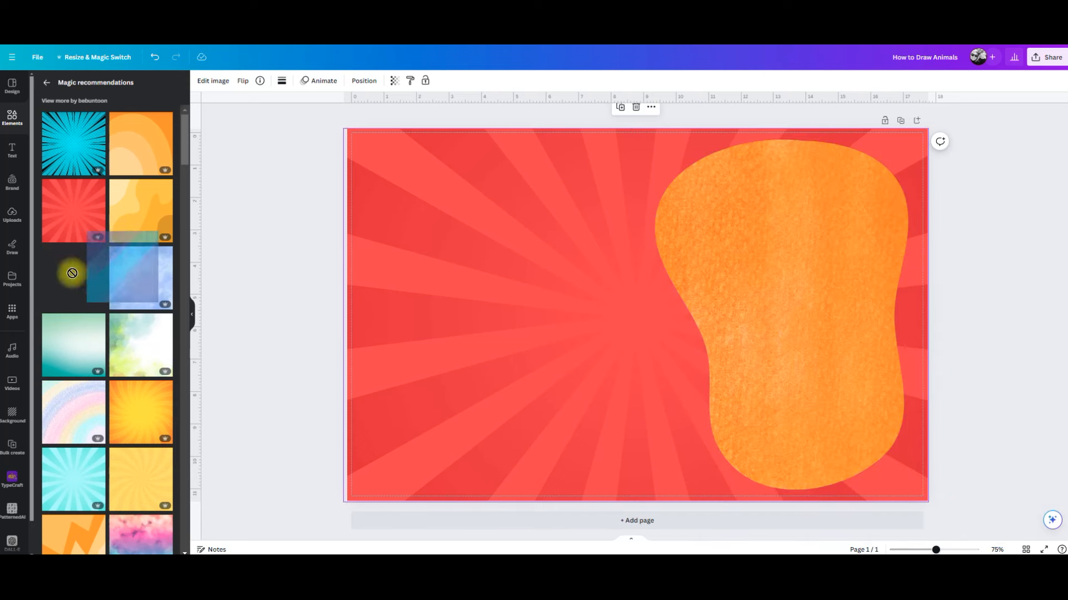
drag(144, 462, 709, 292)
click(1038, 359)
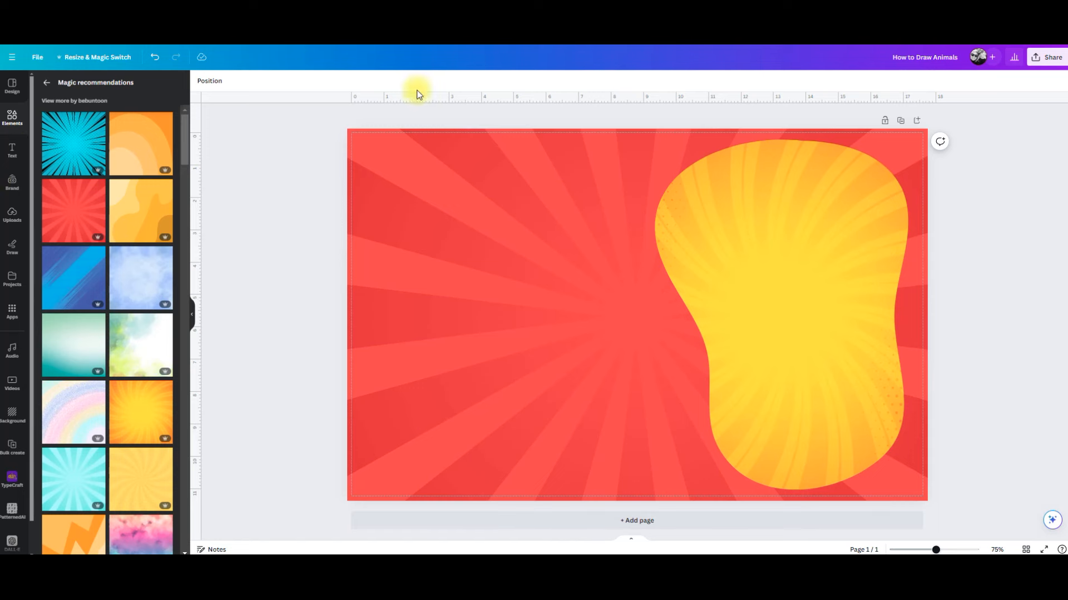
Step: Bring the cover template image to the top layer and set its transparency to 27
click(209, 79)
drag(119, 191, 121, 131)
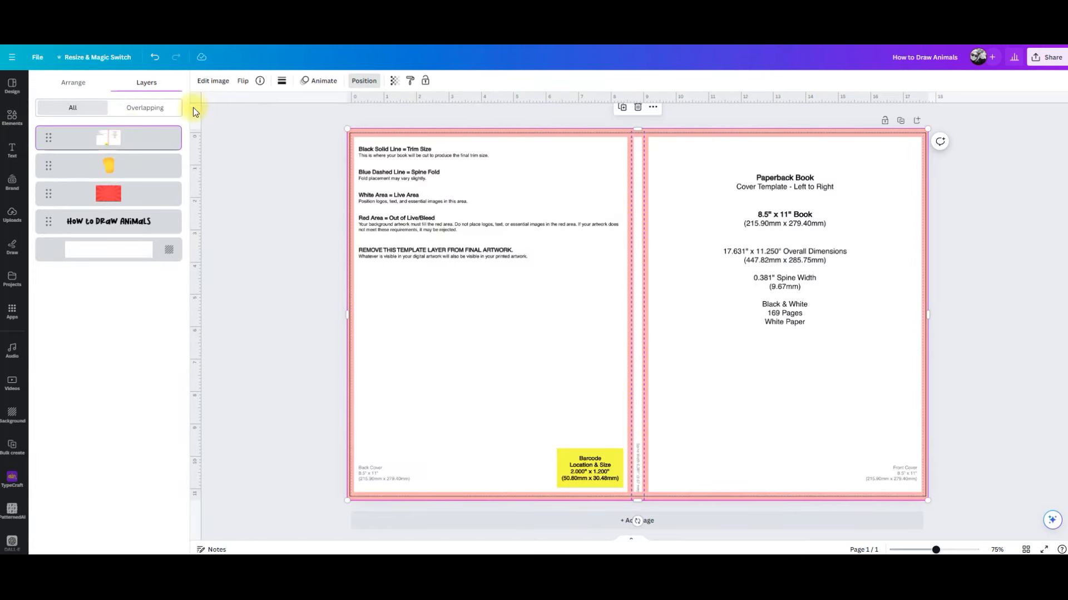
click(394, 81)
drag(370, 117, 326, 119)
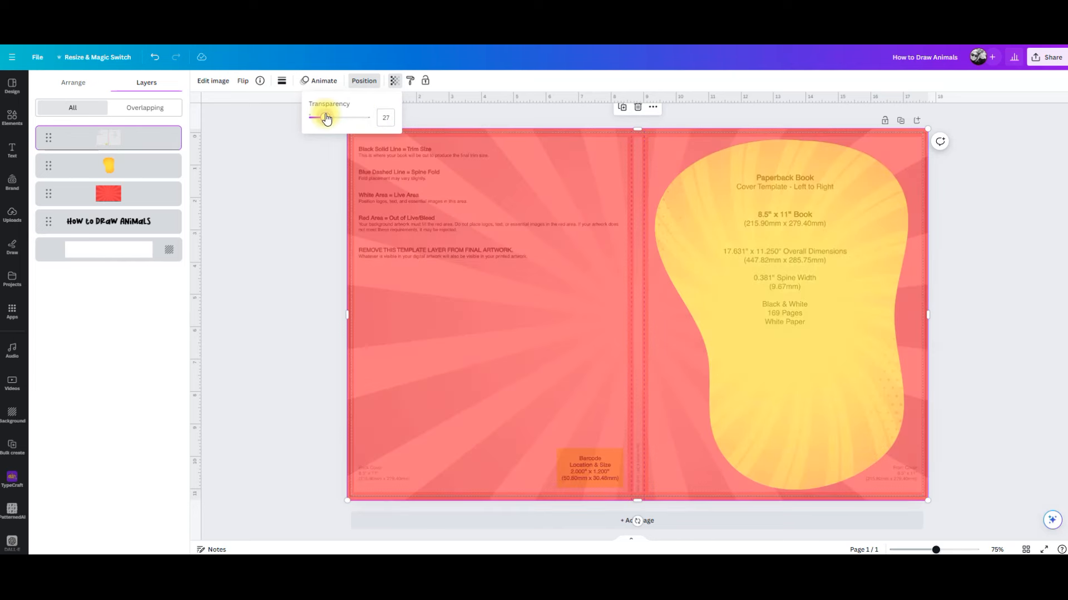
Step: Add a subheading text reading "How To Draw Animals - Step by Step Grid Method"
click(12, 118)
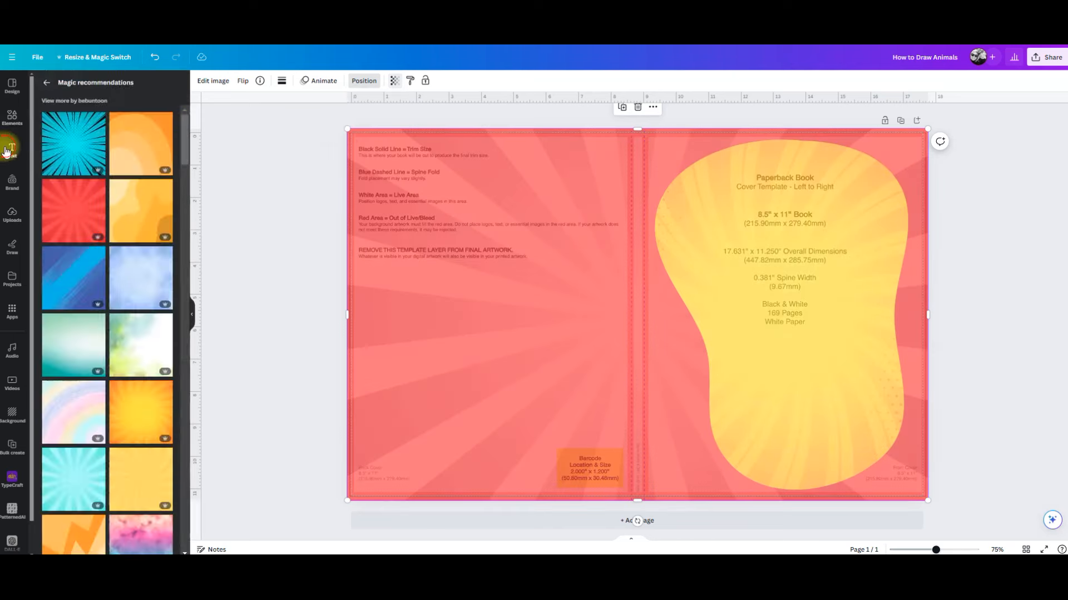
click(12, 150)
click(96, 185)
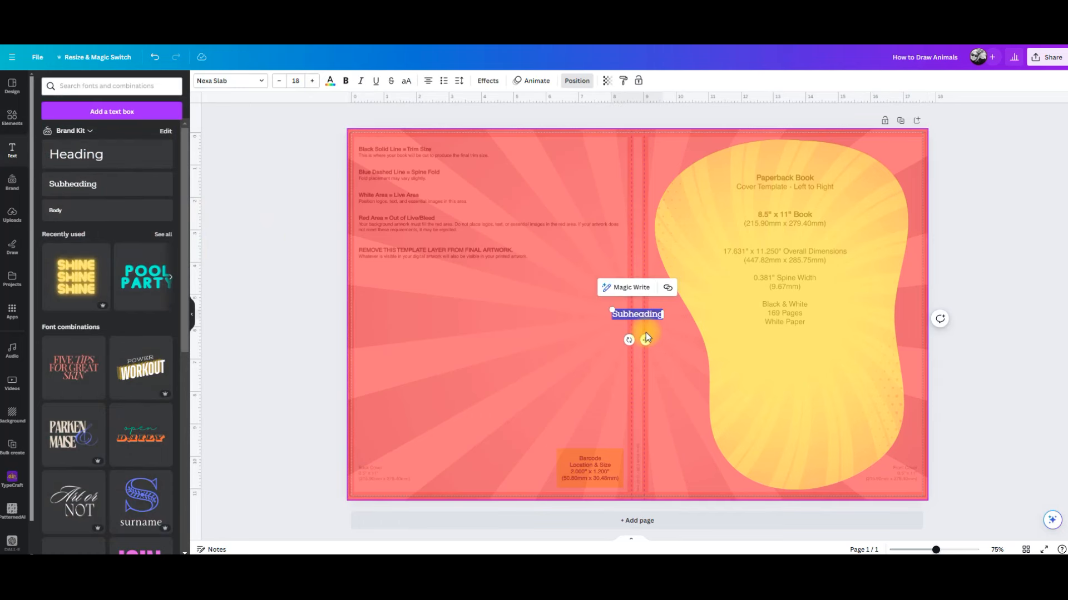
text(How)
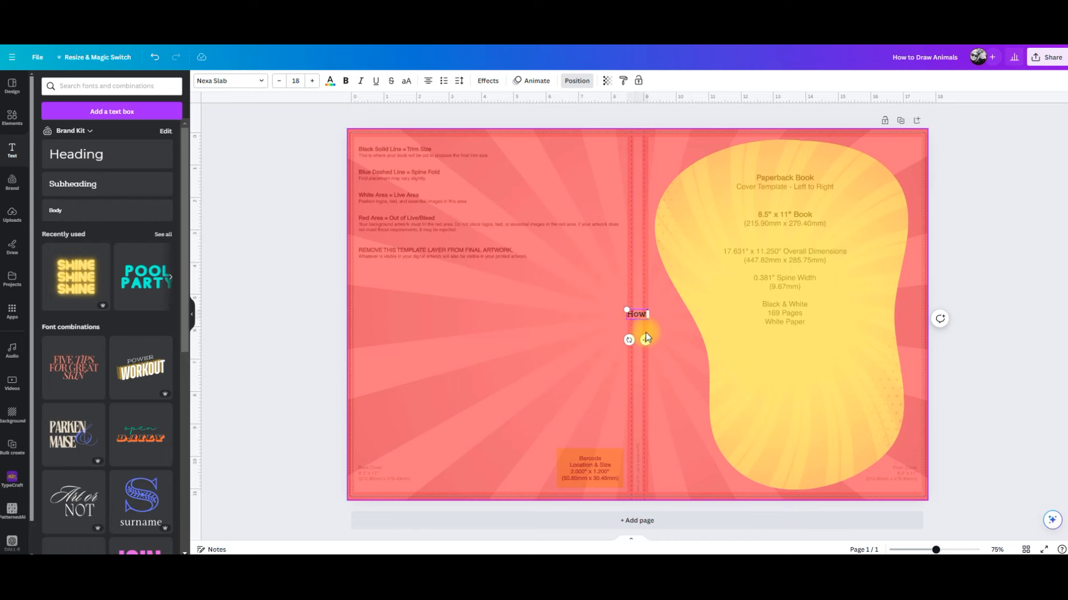
text( To Draw Anima)
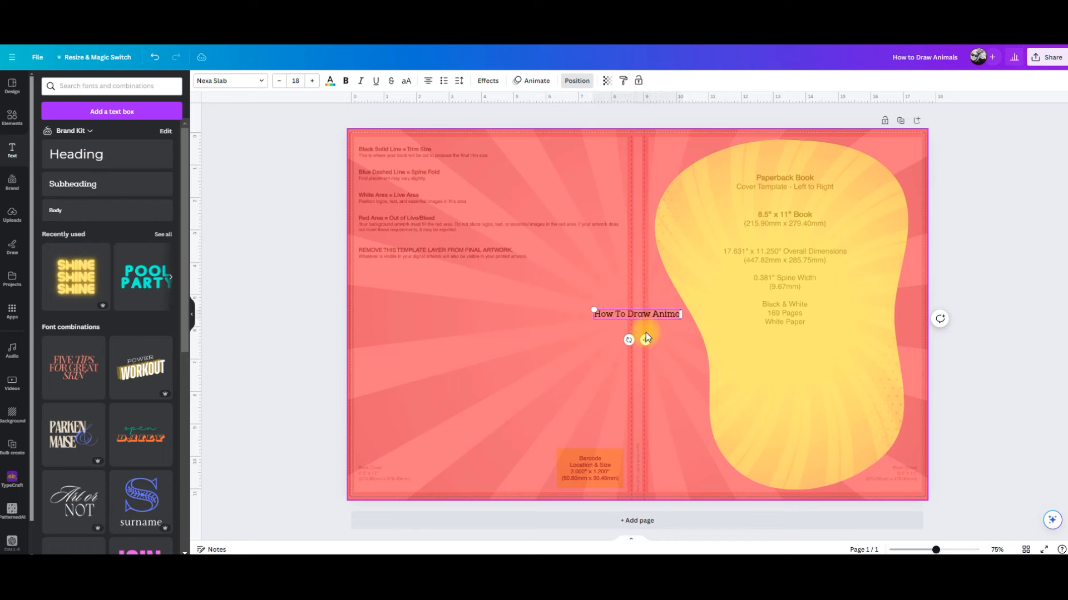
text(ls -)
text( Step by)
text( Step Gr)
text(id Metho)
text(d)
Step: Rotate the subheading to vertical and place it along the upper part of the spine
drag(628, 340, 637, 215)
click(613, 352)
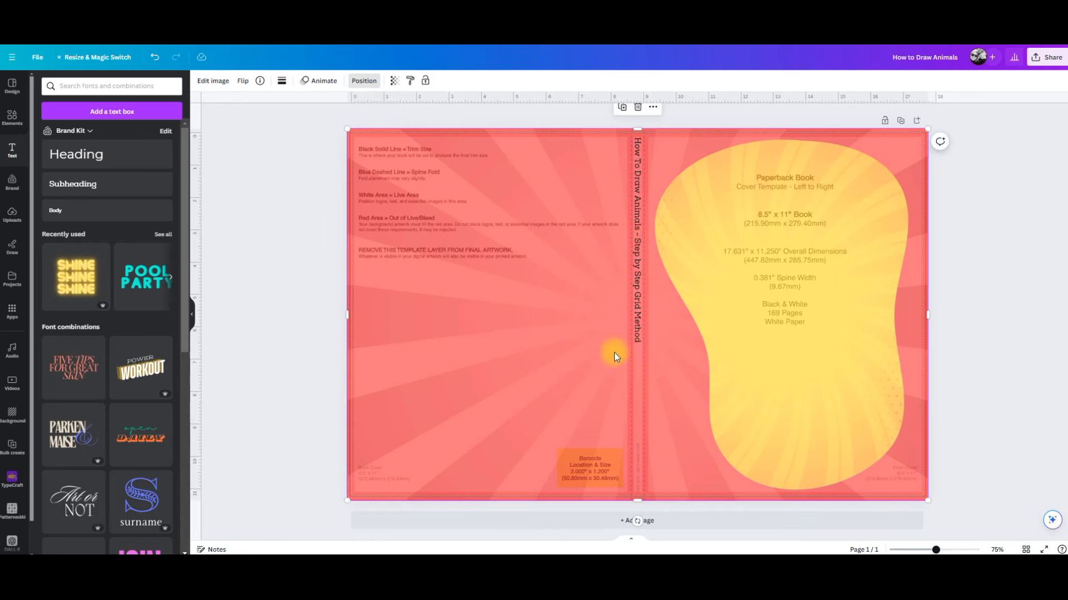
Step: Reduce the spine text to font size 16 and reposition it between the spine fold lines near the upper edge
click(636, 332)
key(ctrl+a)
click(279, 81)
click(279, 81)
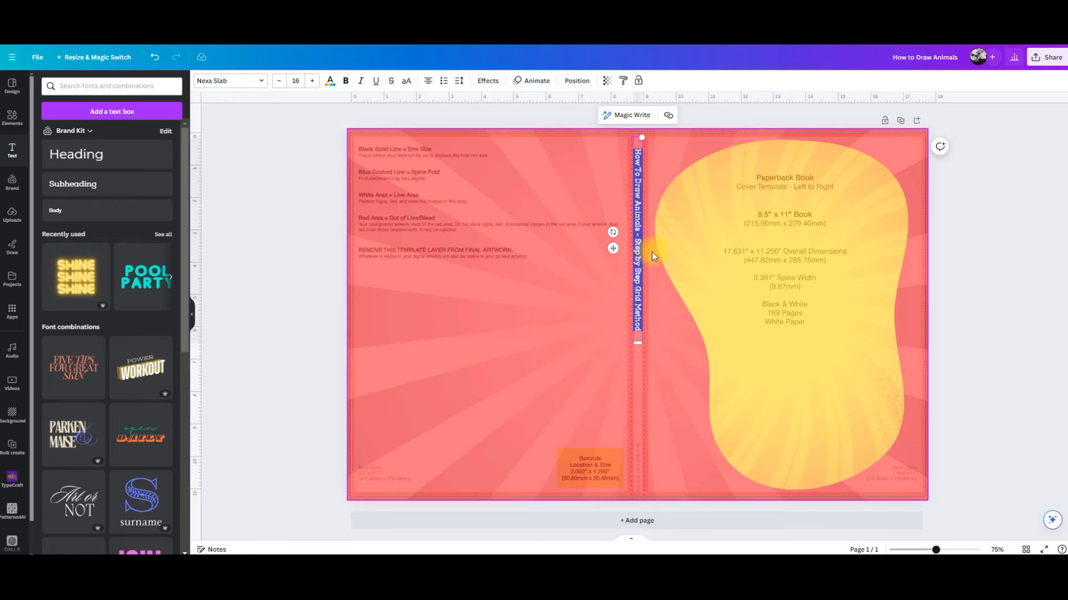
click(319, 288)
click(641, 289)
drag(641, 290, 639, 282)
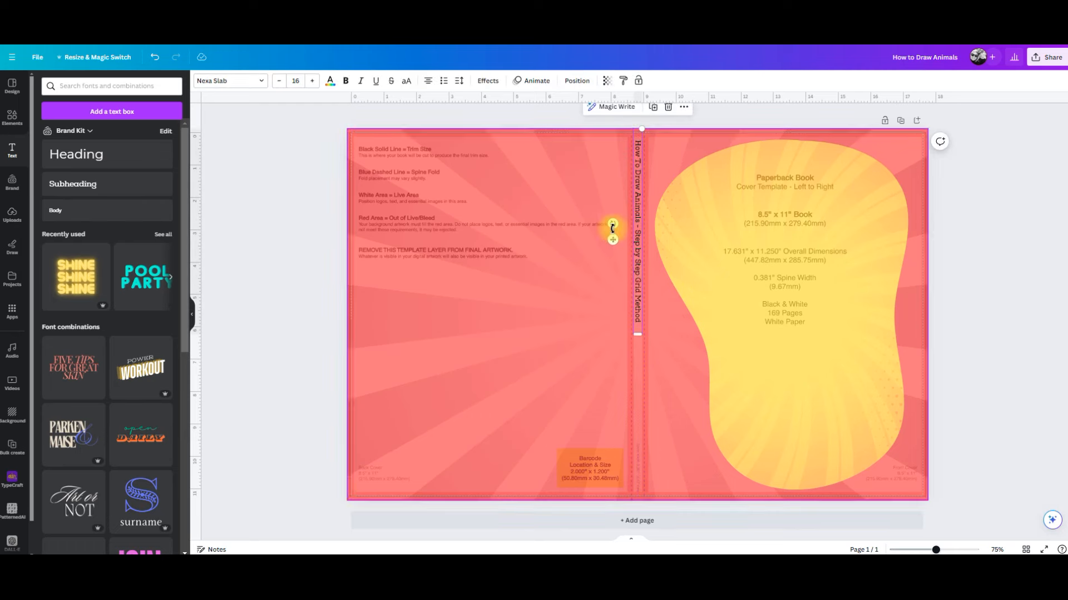
Step: Change the spine text colour to white
double_click(638, 226)
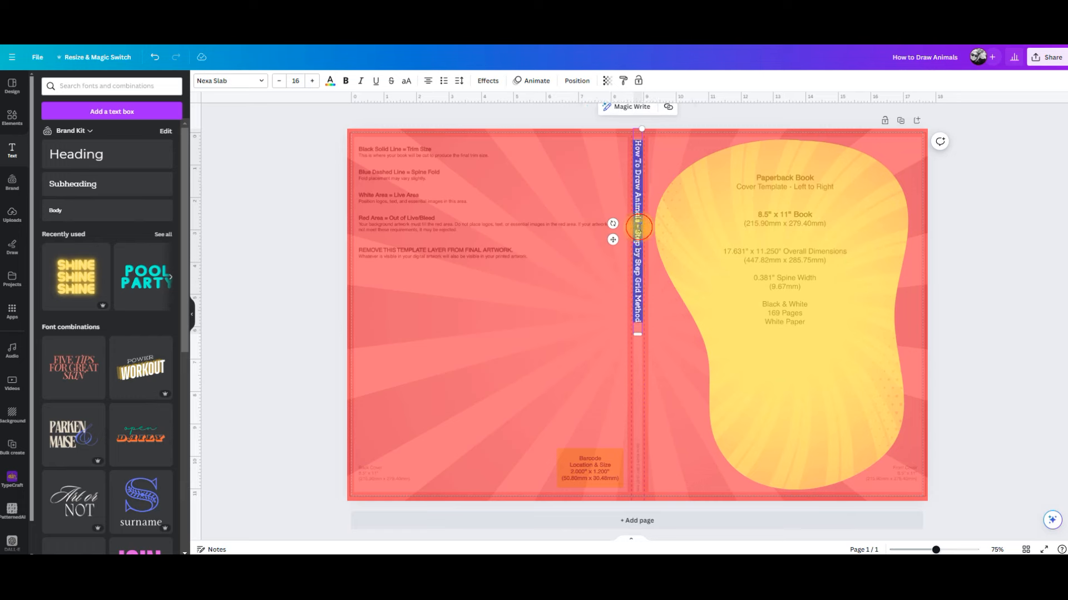
click(329, 81)
click(92, 136)
click(929, 220)
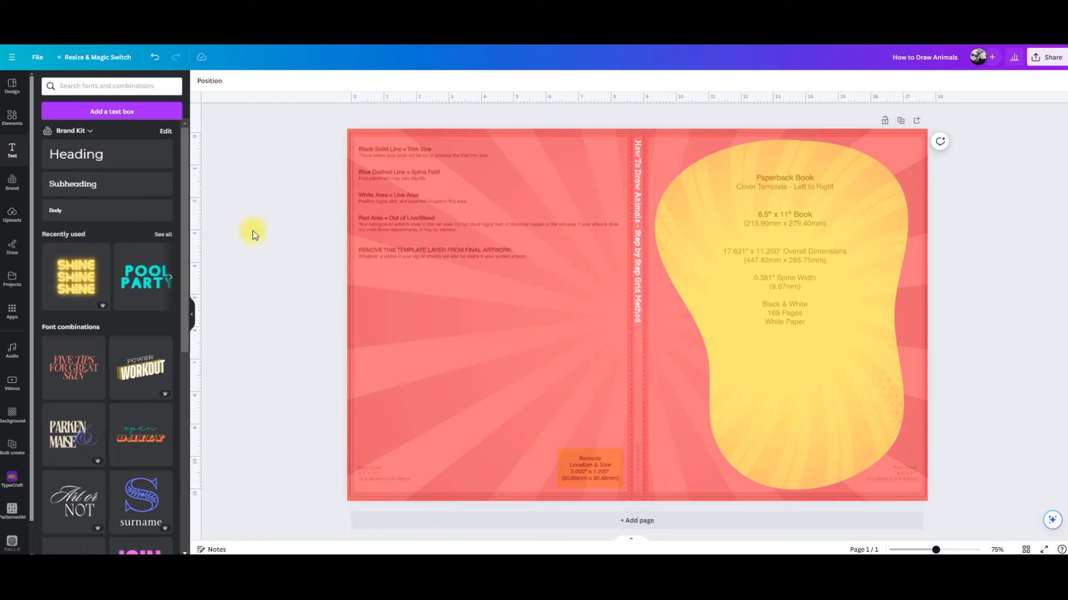
Step: Search the graphics for "pencil" and add the outlined pencil drawing a squiggly line to the cover
click(11, 118)
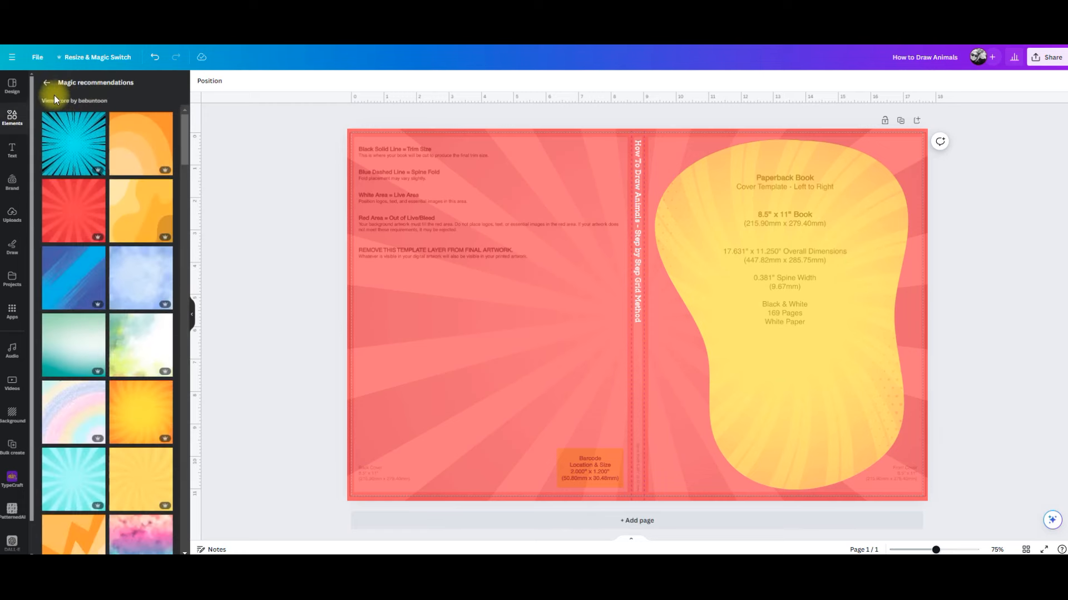
click(50, 87)
click(79, 85)
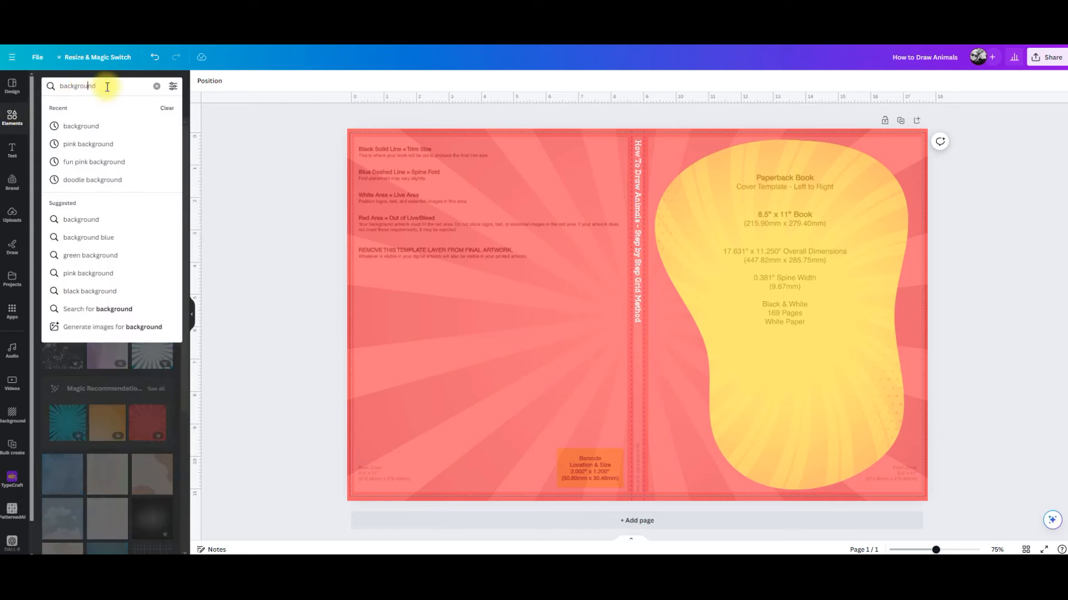
text(pencil)
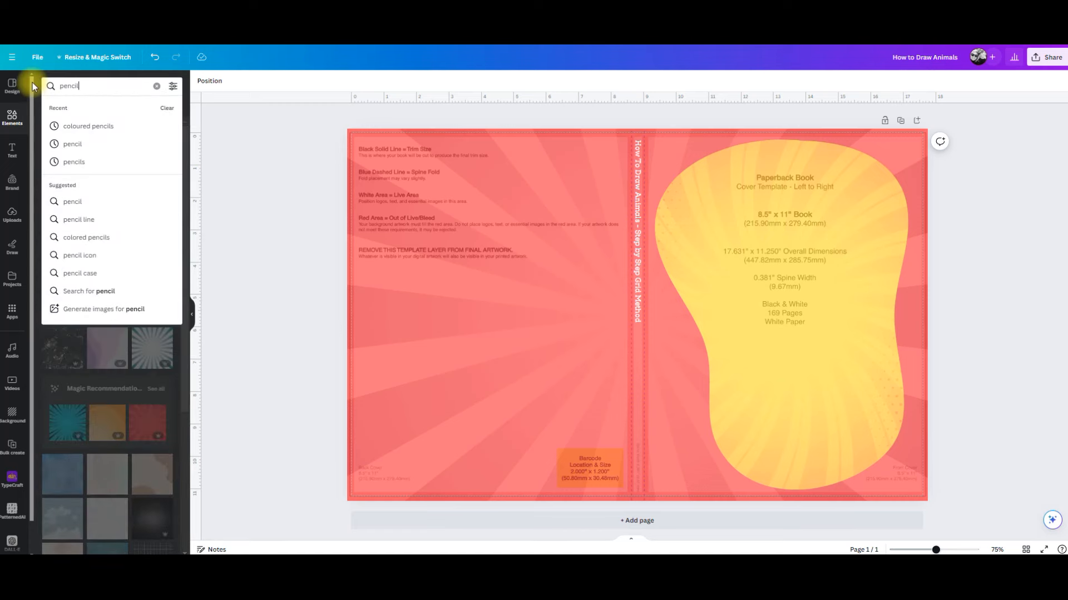
key(Return)
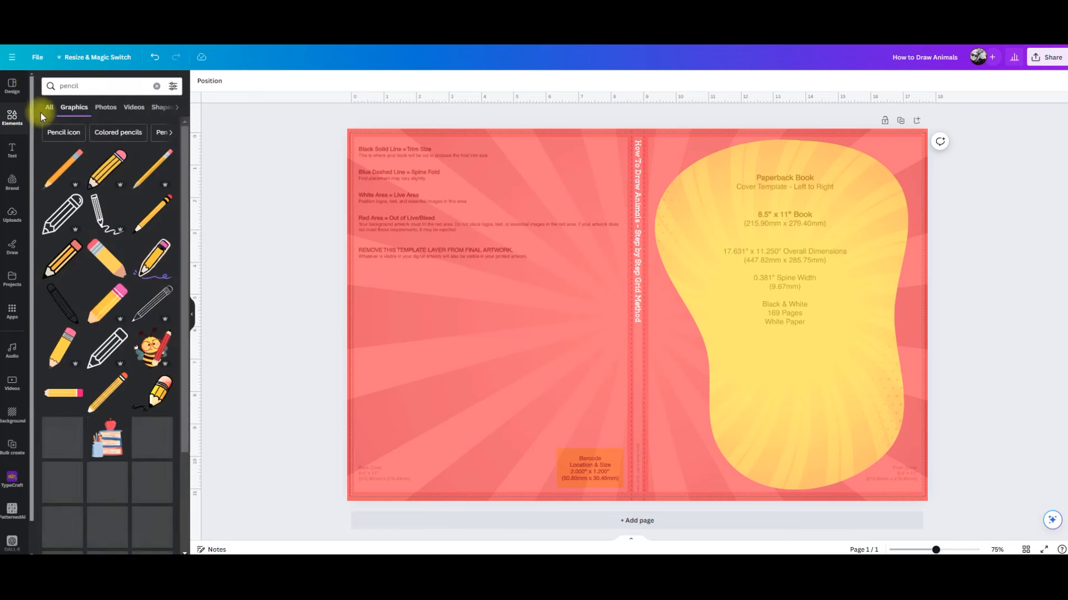
click(100, 212)
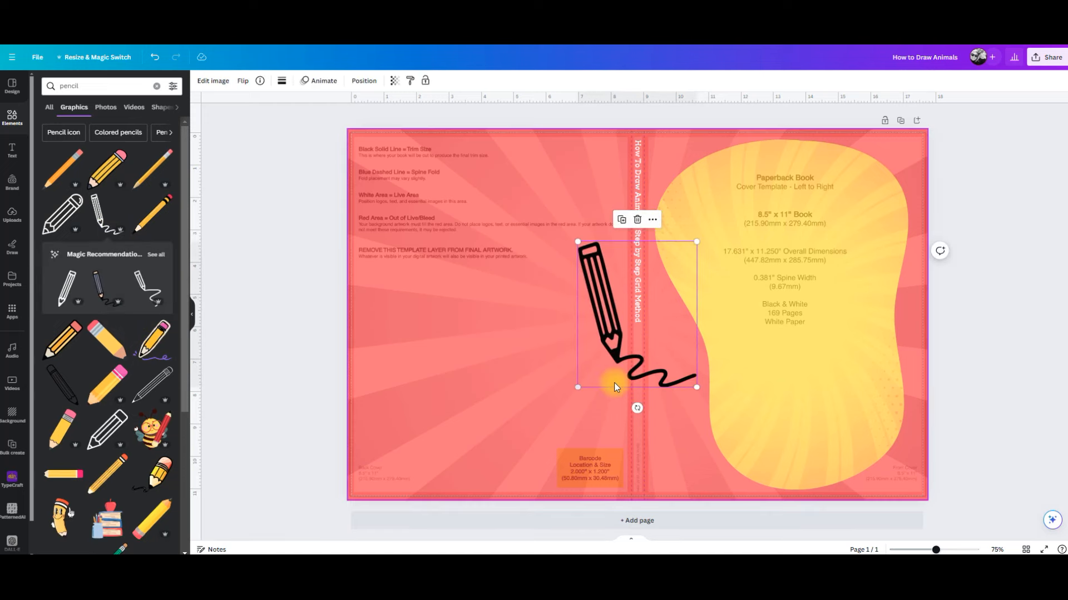
Step: Shrink the pencil graphic to fit the spine width and place it just below the spine text
mouse_move(697, 242)
mouse_down()
mouse_move(582, 352)
mouse_move(581, 370)
mouse_up()
drag(930, 547, 943, 549)
drag(558, 420, 639, 347)
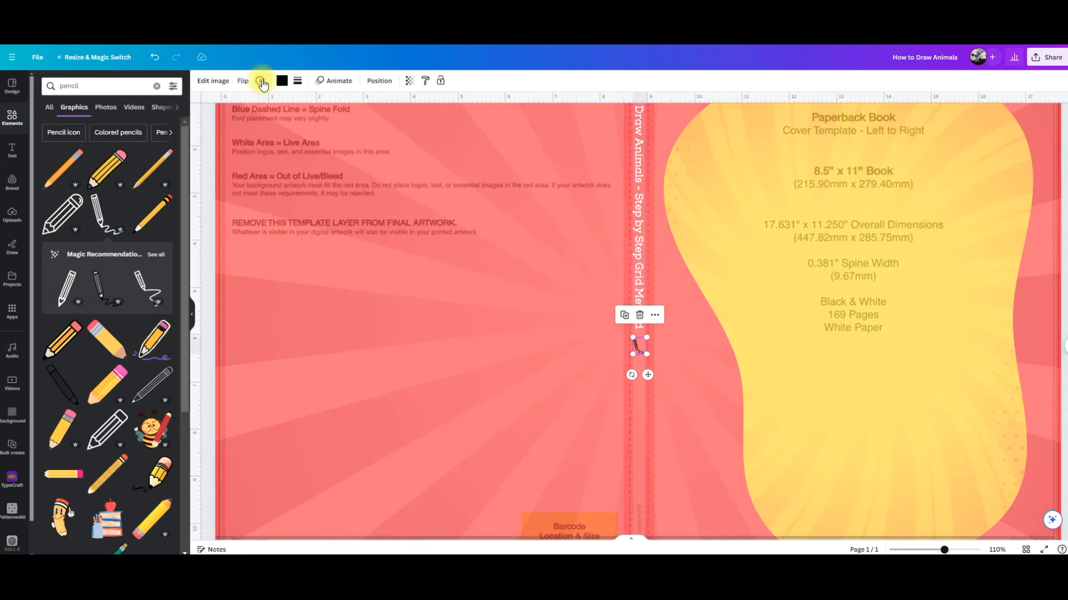
Step: Flip the spine pencil horizontally and vertically, and recolour it white
click(244, 81)
click(263, 106)
click(264, 124)
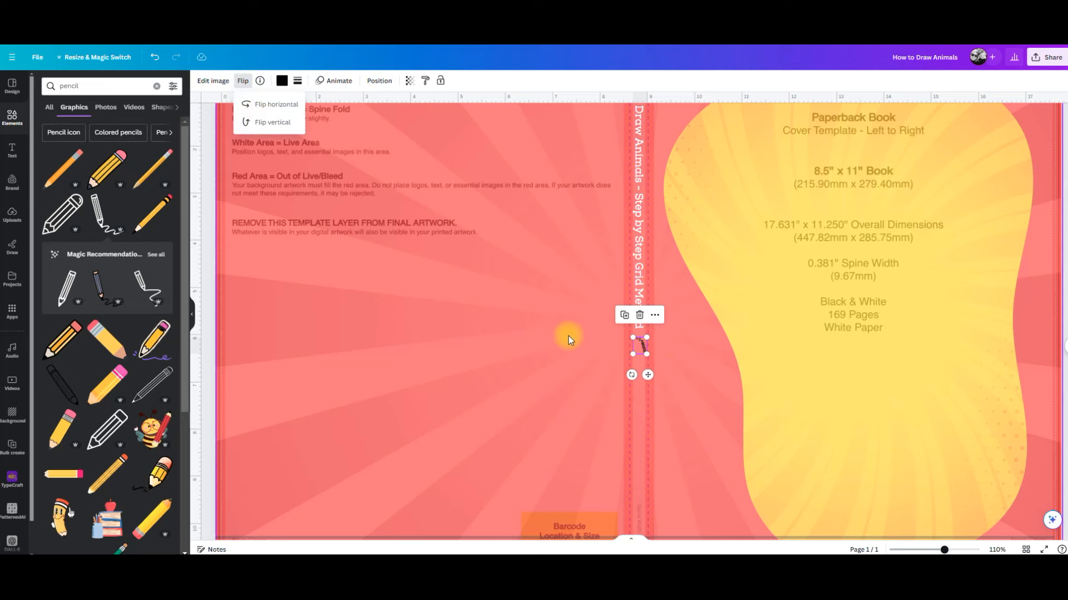
click(282, 81)
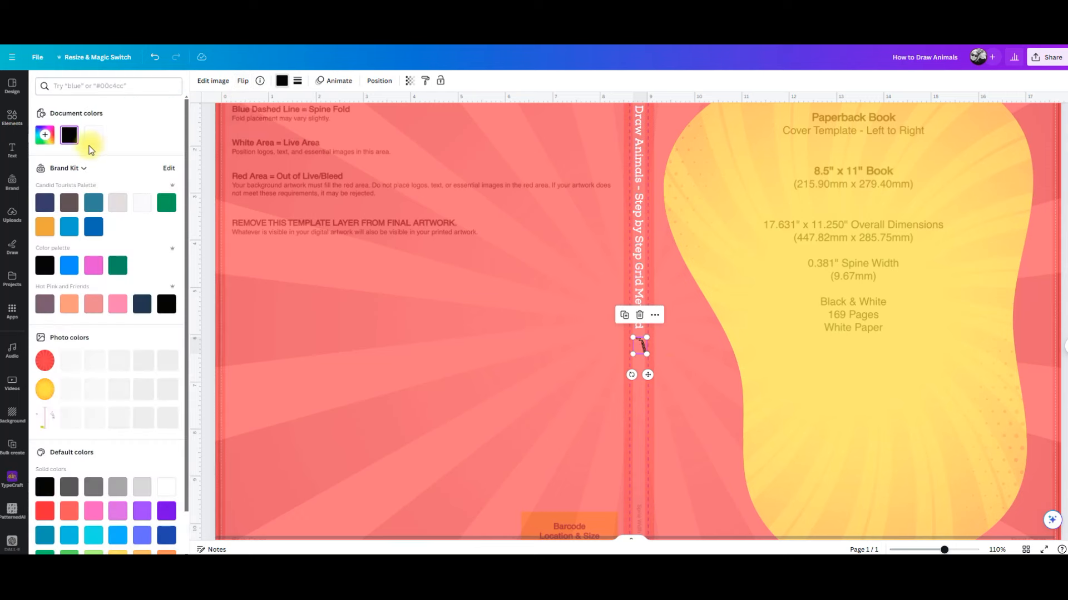
Step: Nudge the pencil closer to the end of the spine text, centred between the fold lines
click(641, 346)
click(642, 345)
drag(642, 345, 641, 339)
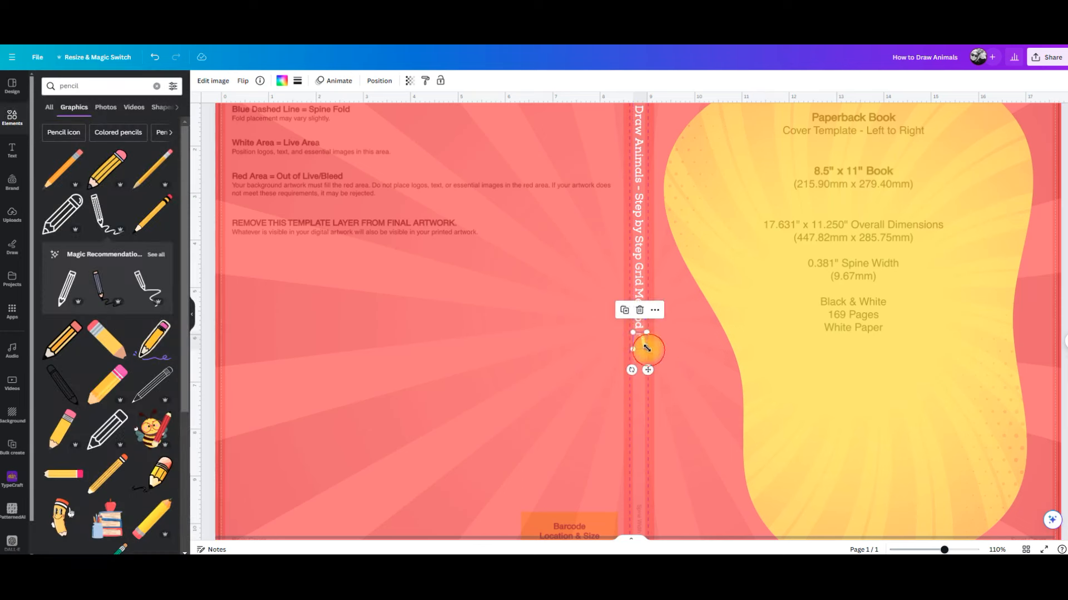
click(665, 350)
drag(641, 341, 641, 340)
click(671, 351)
click(639, 340)
click(681, 366)
click(589, 395)
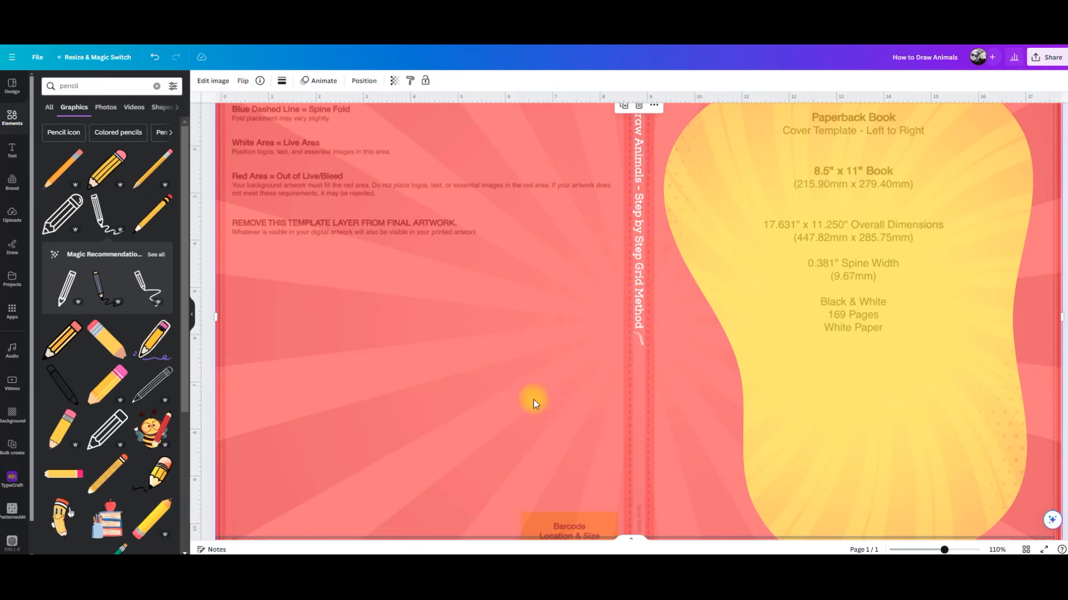
scroll(447, 367, up, 3)
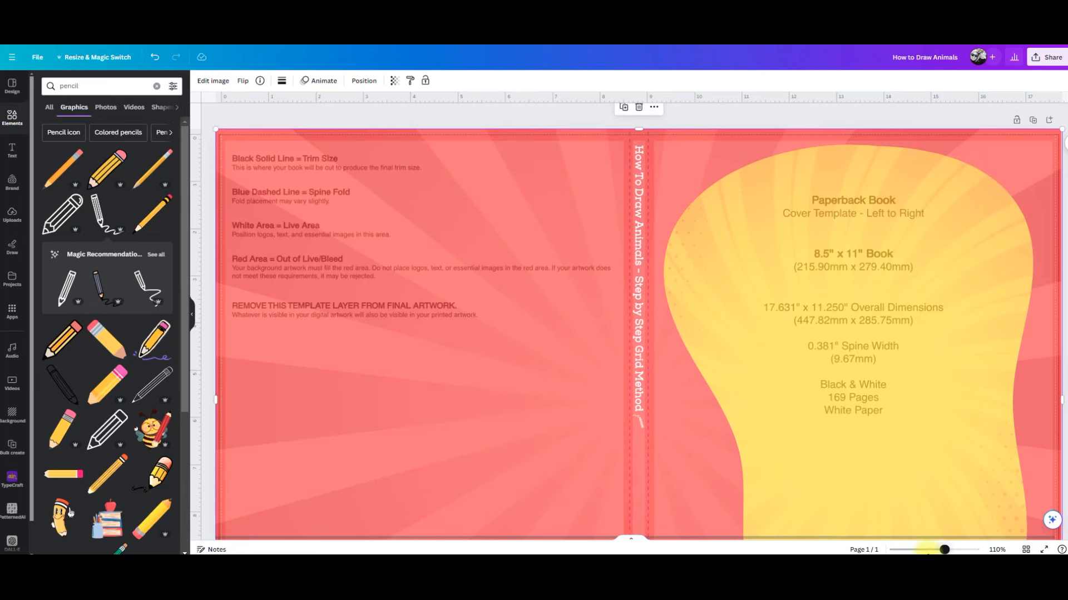
drag(941, 550, 935, 549)
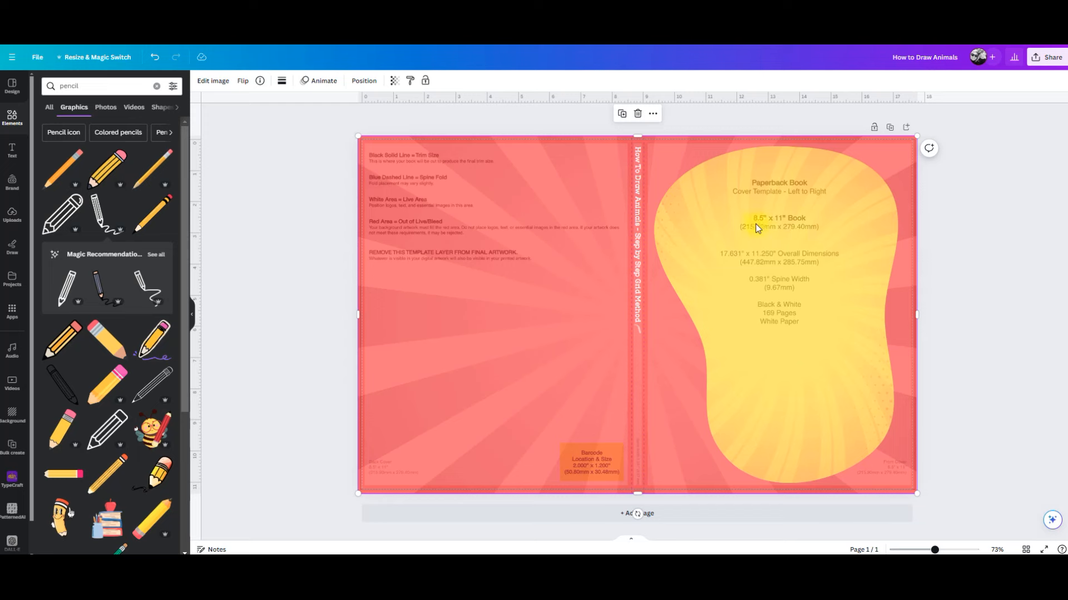
click(1032, 235)
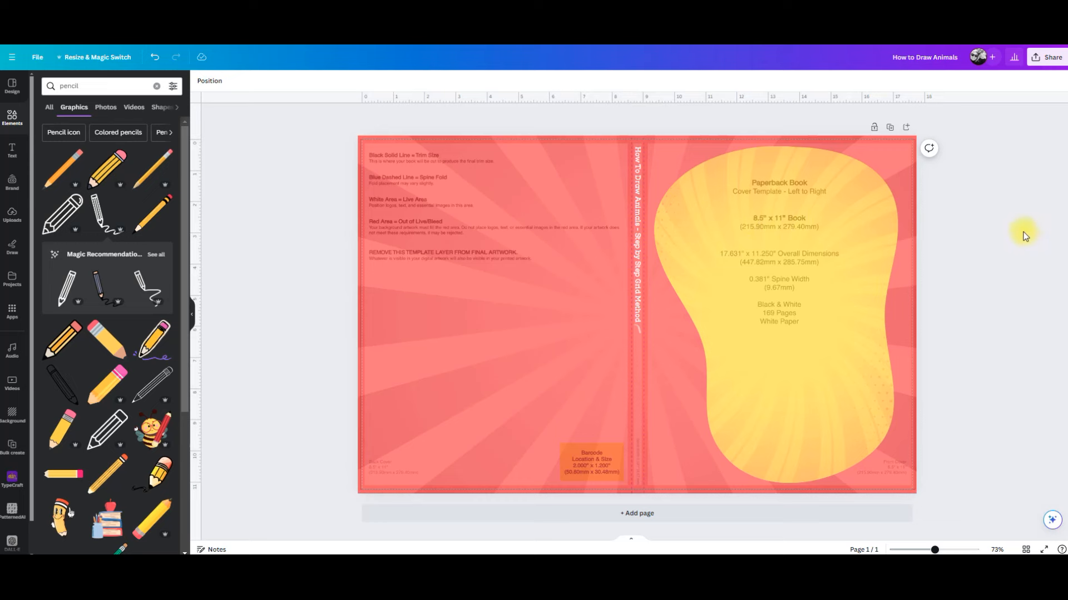
Step: Add the uploaded chameleon grid page and move it onto the front cover
click(12, 215)
click(97, 173)
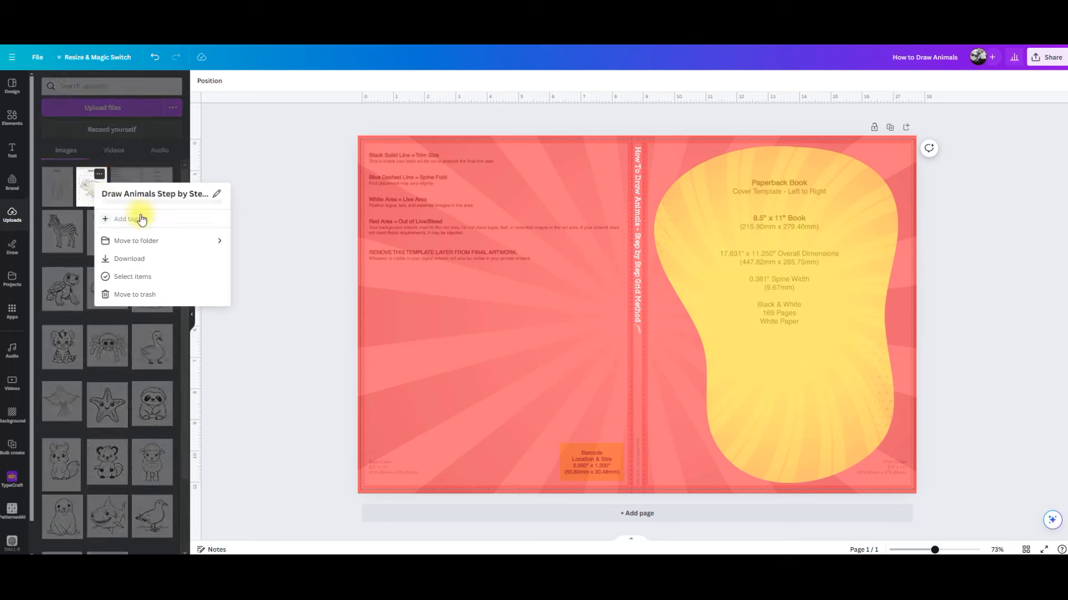
click(77, 187)
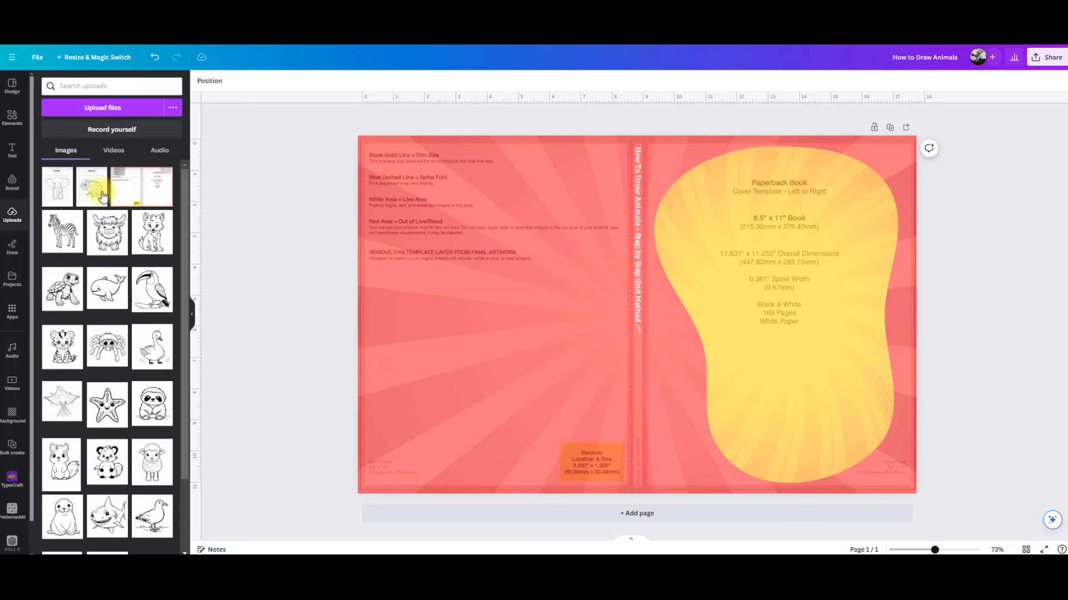
click(95, 183)
drag(92, 187, 215, 203)
drag(649, 353, 803, 336)
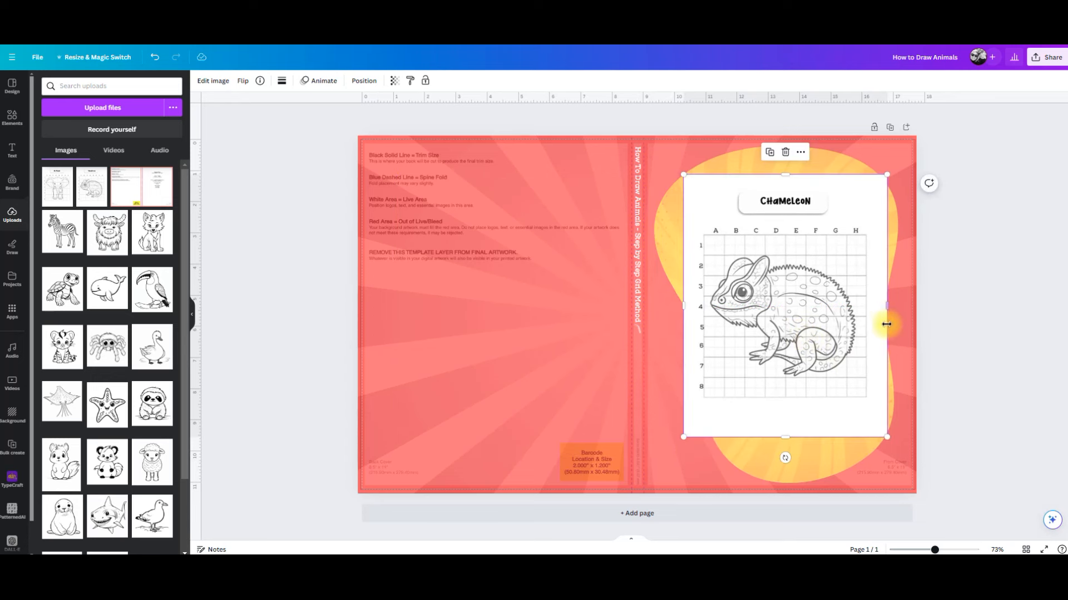
Step: Crop the chameleon page on all four sides so only the lettered and numbered grid remains
drag(884, 308, 869, 314)
drag(683, 305, 695, 307)
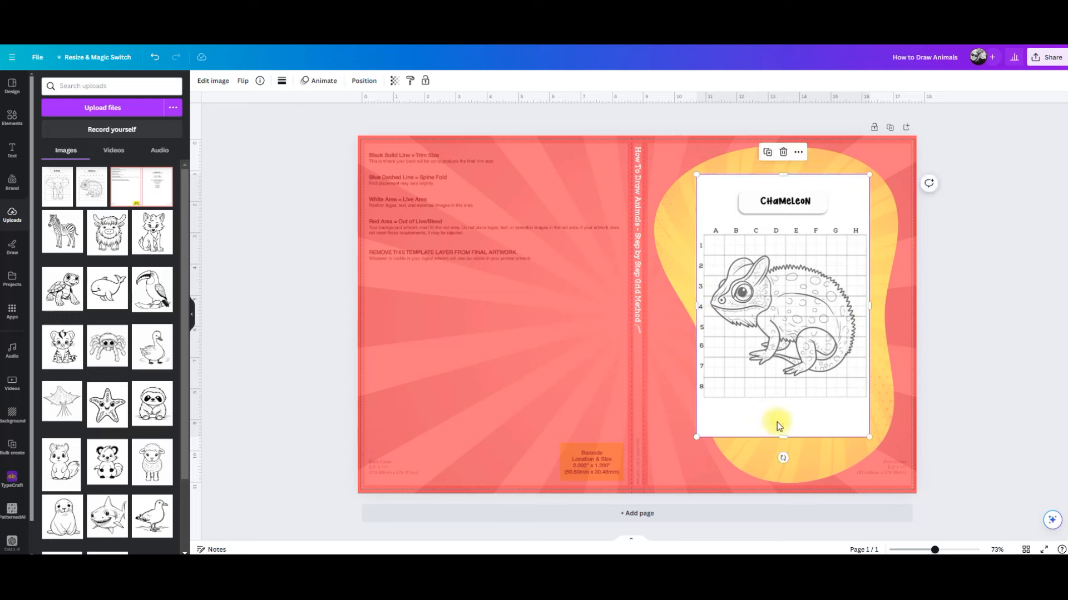
drag(782, 438, 781, 400)
drag(783, 174, 782, 223)
drag(783, 223, 783, 224)
Step: Shrink the chameleon grid, tilt it slightly clockwise and position it over the right part of the yellow shape
drag(822, 358, 847, 346)
click(804, 413)
click(814, 365)
drag(809, 408, 799, 407)
drag(716, 382, 771, 319)
mouse_move(822, 296)
mouse_down()
mouse_move(808, 293)
mouse_move(811, 307)
mouse_up()
drag(765, 347, 742, 365)
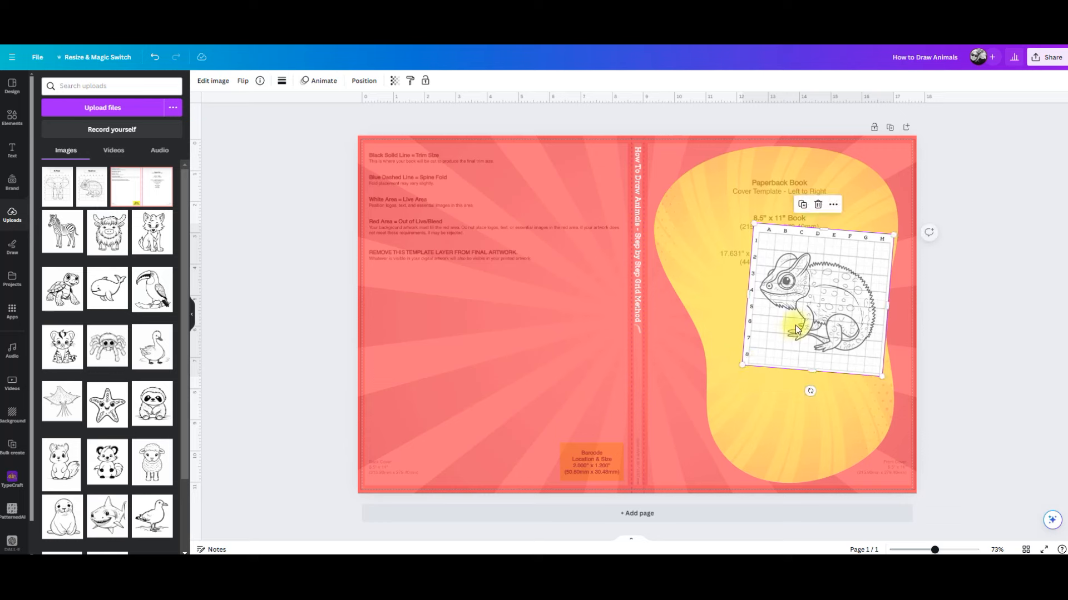
drag(800, 320, 802, 310)
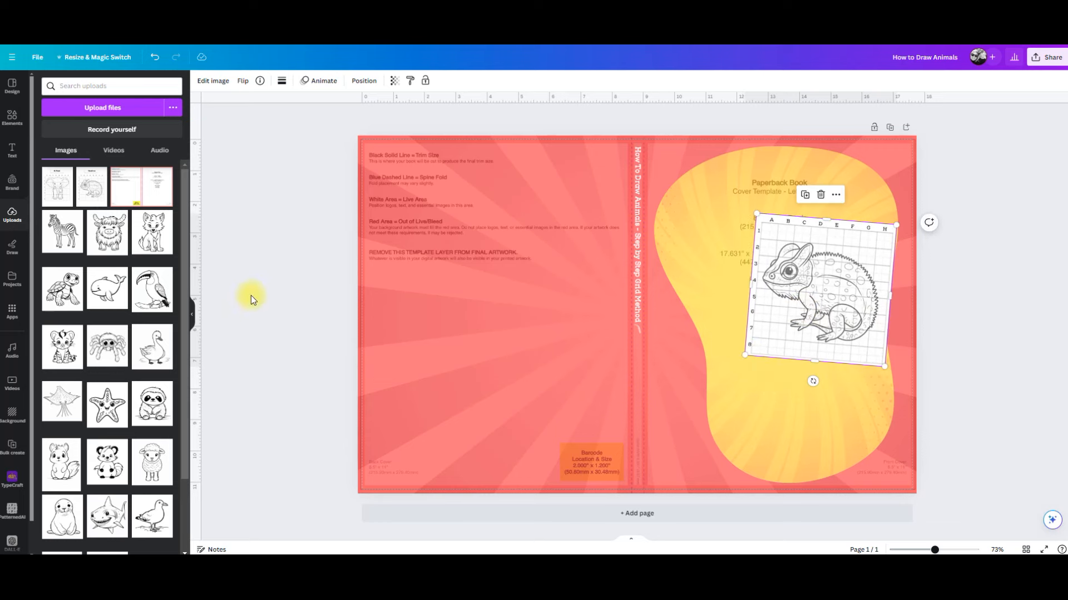
Step: Add the uploaded elephant grid page and crop it on all four sides down to its grid
click(53, 198)
drag(639, 184, 640, 234)
drag(535, 337, 548, 339)
drag(738, 344, 721, 341)
drag(637, 445, 636, 409)
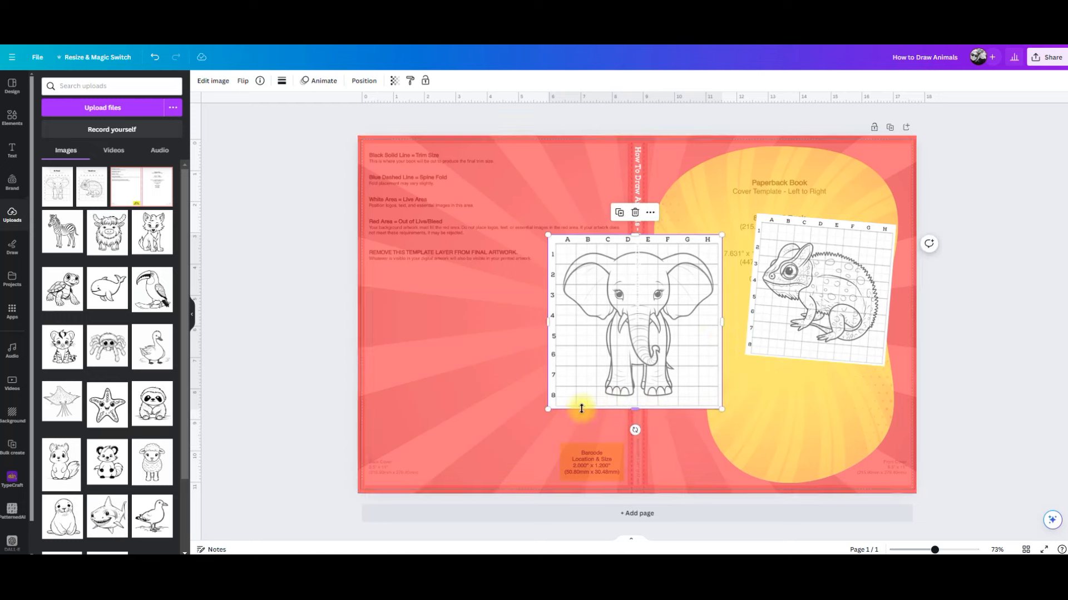
Step: Shrink the elephant grid, tilt it counterclockwise and place it below and left of the chameleon on the front cover
drag(547, 410, 611, 357)
drag(638, 322, 699, 355)
drag(722, 418, 773, 429)
drag(753, 382, 763, 392)
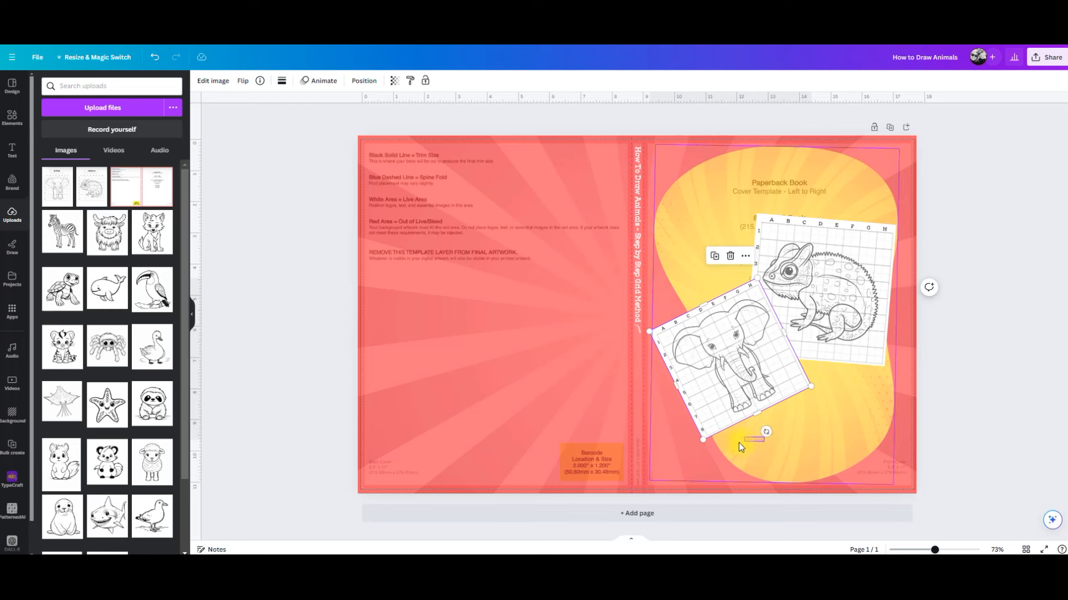
drag(765, 429, 755, 439)
drag(746, 369, 763, 382)
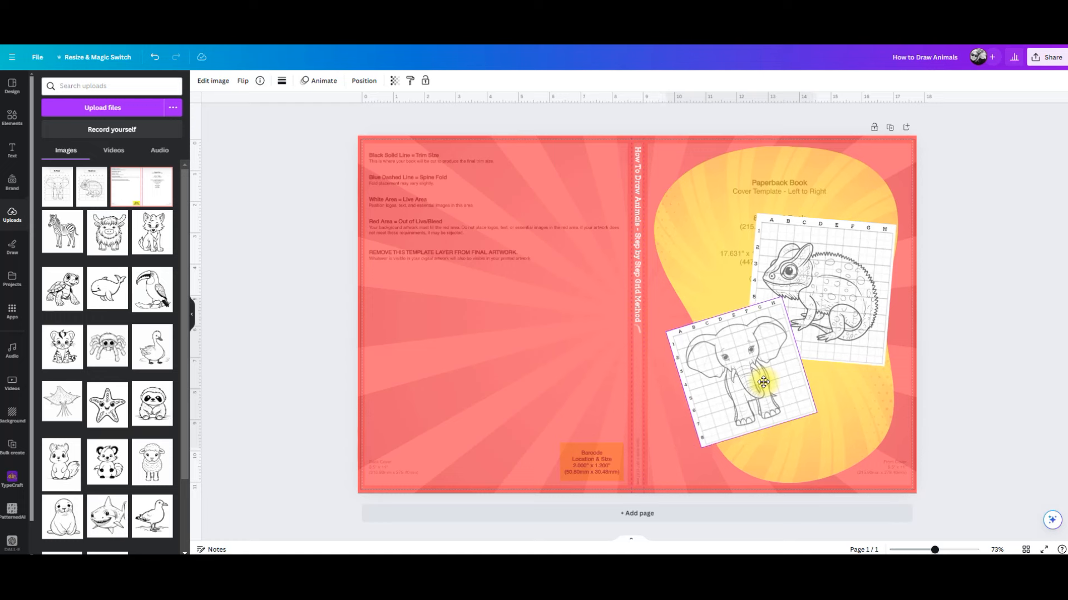
click(1004, 370)
click(864, 306)
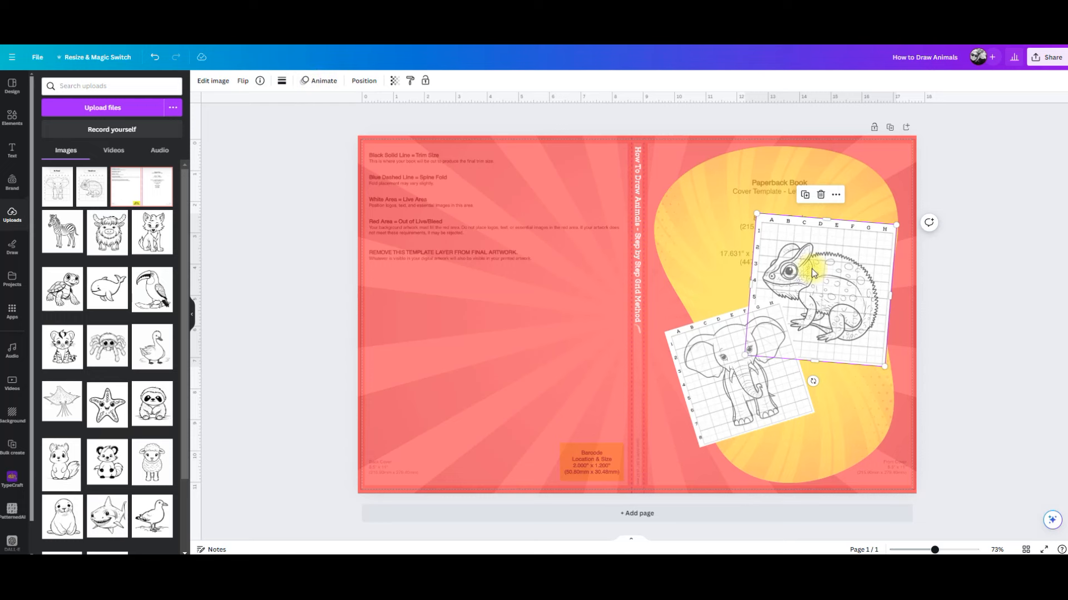
click(1008, 276)
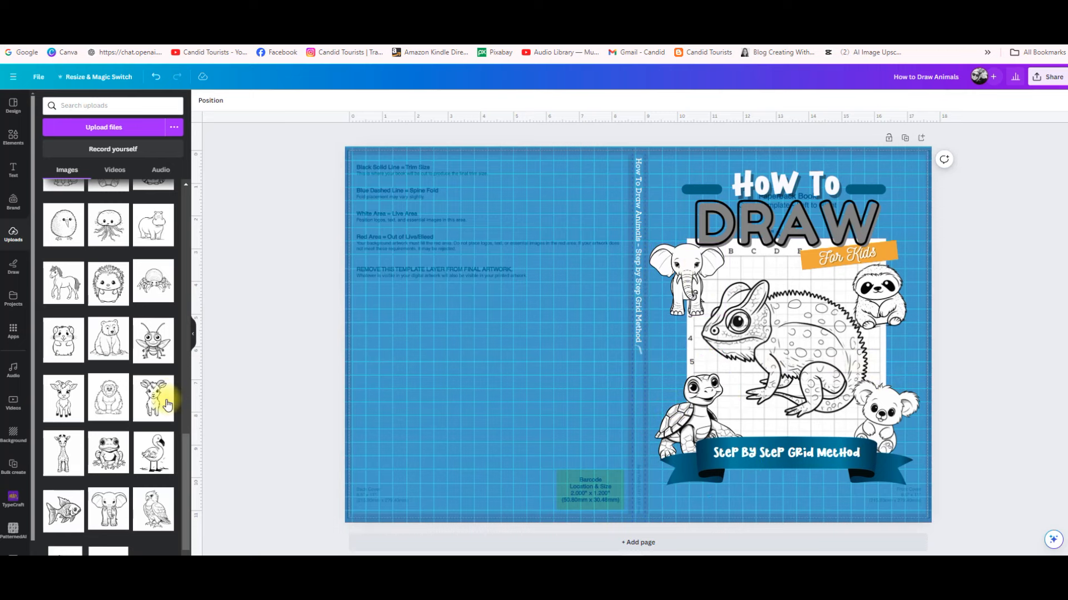
Step: Add the uploaded horse drawing to the back cover, leaving out the insect drawing
drag(139, 350, 486, 238)
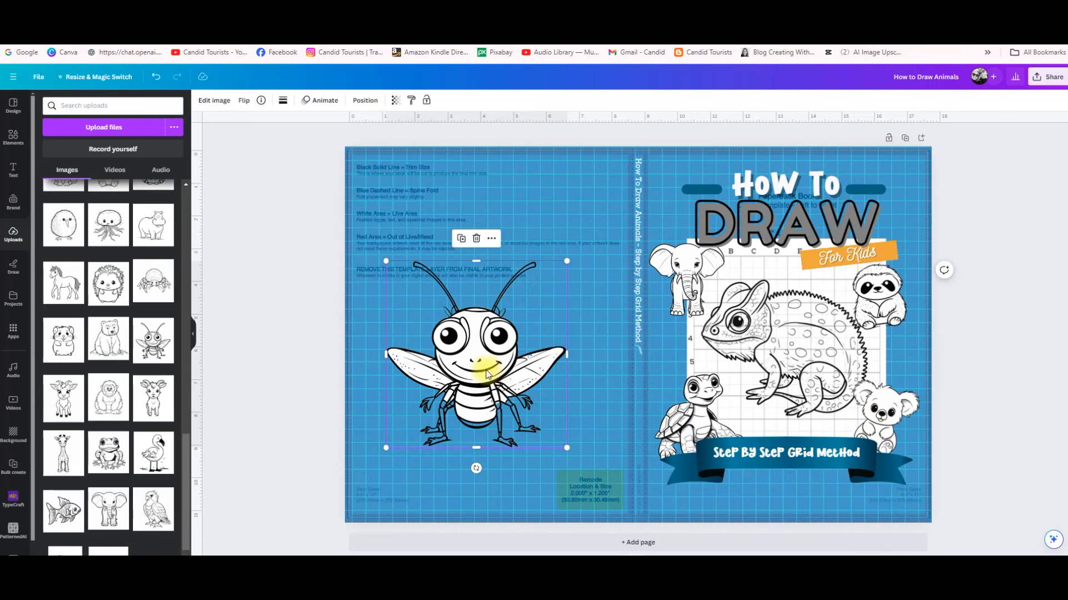
key(Delete)
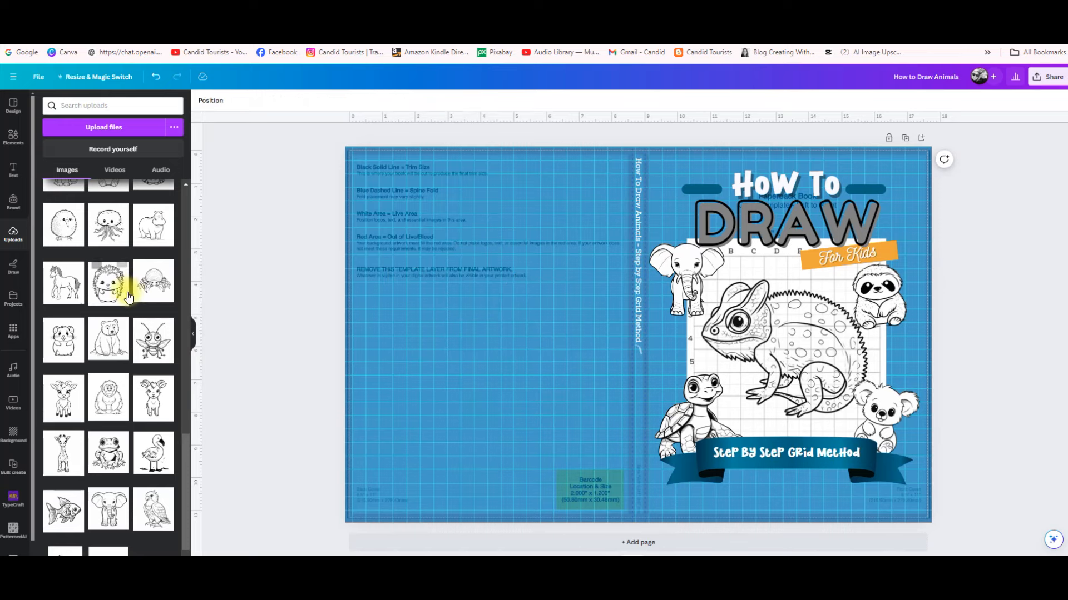
click(63, 282)
drag(556, 303, 457, 291)
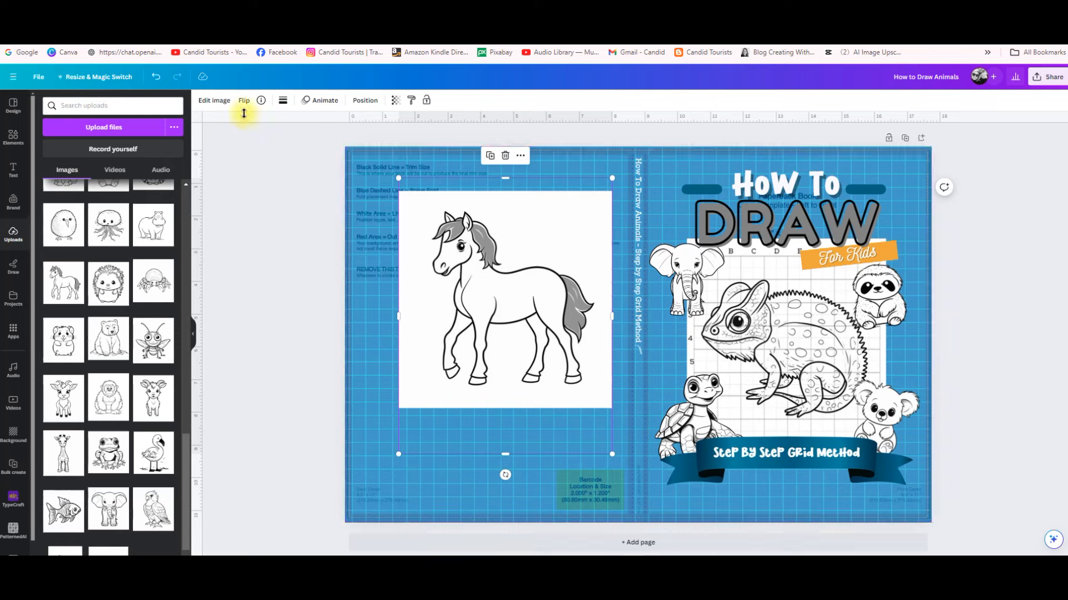
Step: Separate the horse from its white background with Magic Grab, move it lower and delete the leftover background
click(214, 101)
click(107, 222)
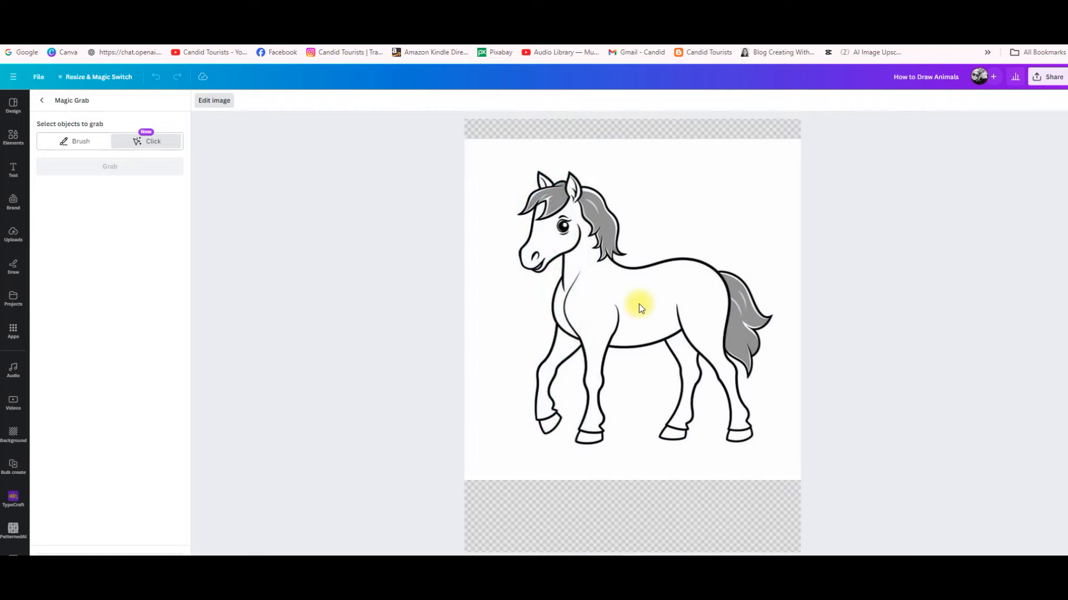
click(637, 304)
click(139, 167)
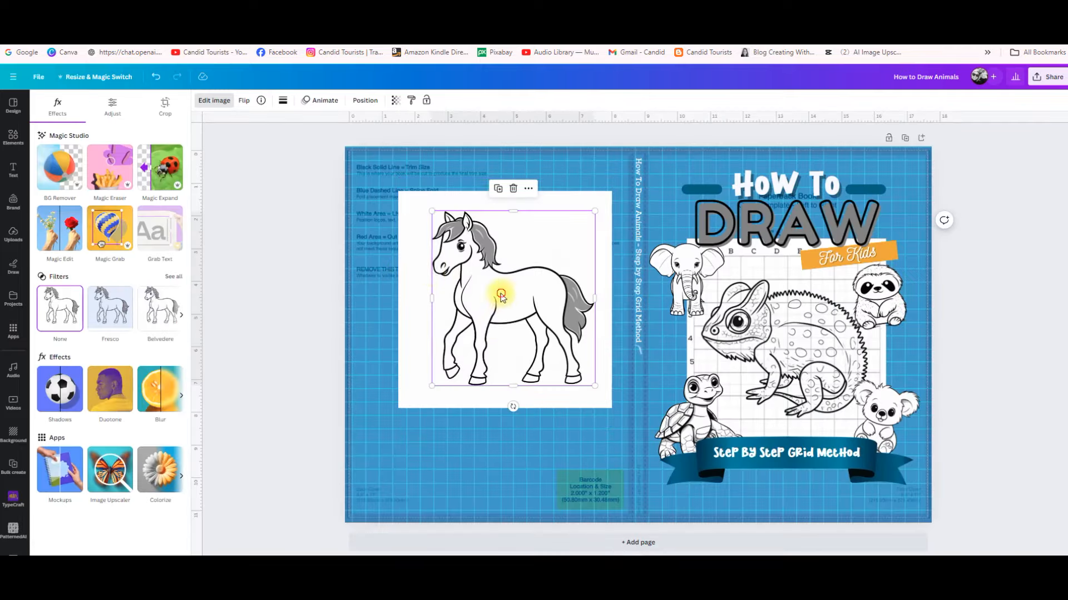
drag(501, 290, 484, 389)
click(522, 263)
key(Delete)
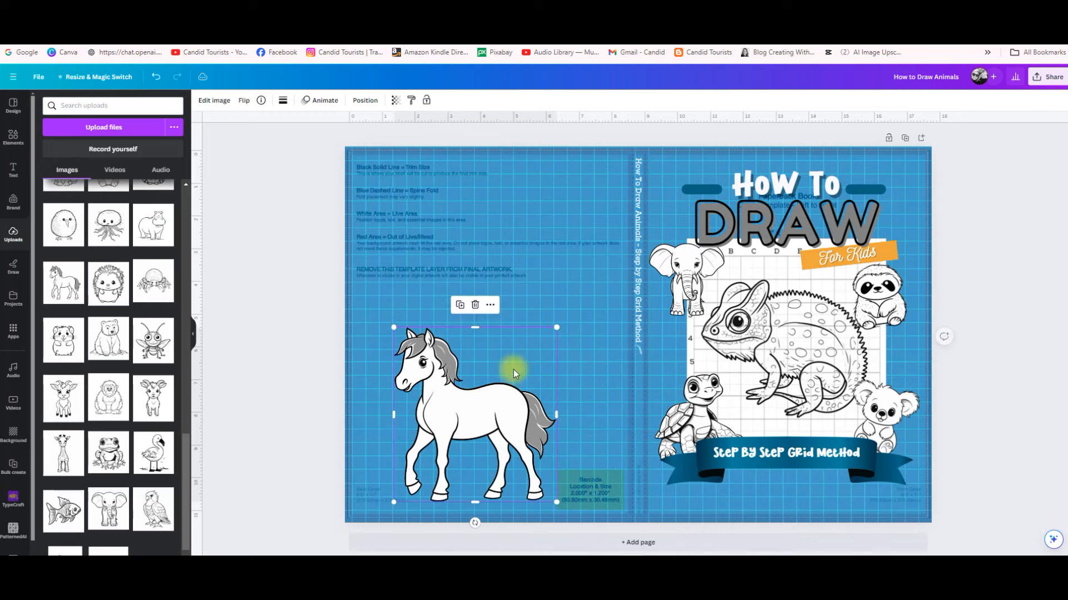
Step: Shrink the horse cutout and place it at the bottom of the back cover, just left of the barcode area
drag(555, 329, 485, 405)
drag(463, 448, 532, 449)
click(595, 358)
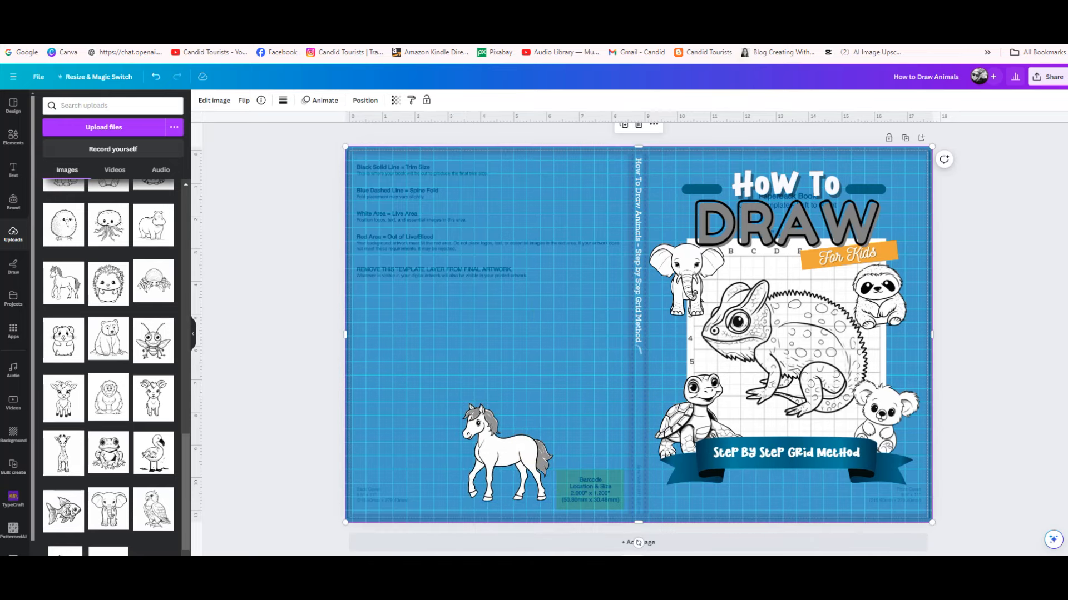
Step: Switch to ChatGPT, log back in and ask for a blurb for the back of the book in the Kids' Animal List chat
click(334, 11)
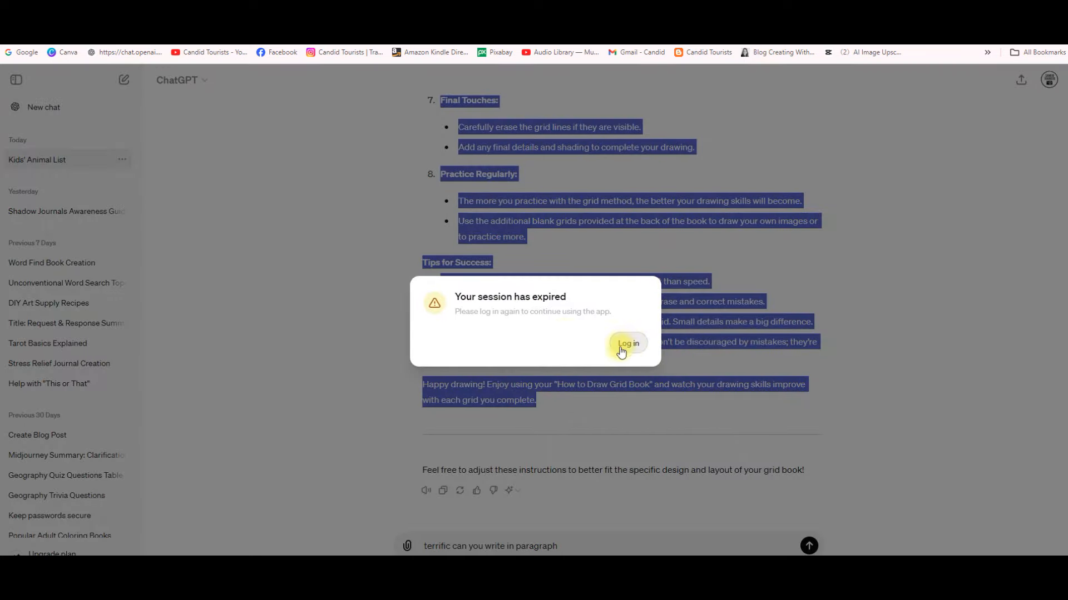
click(629, 343)
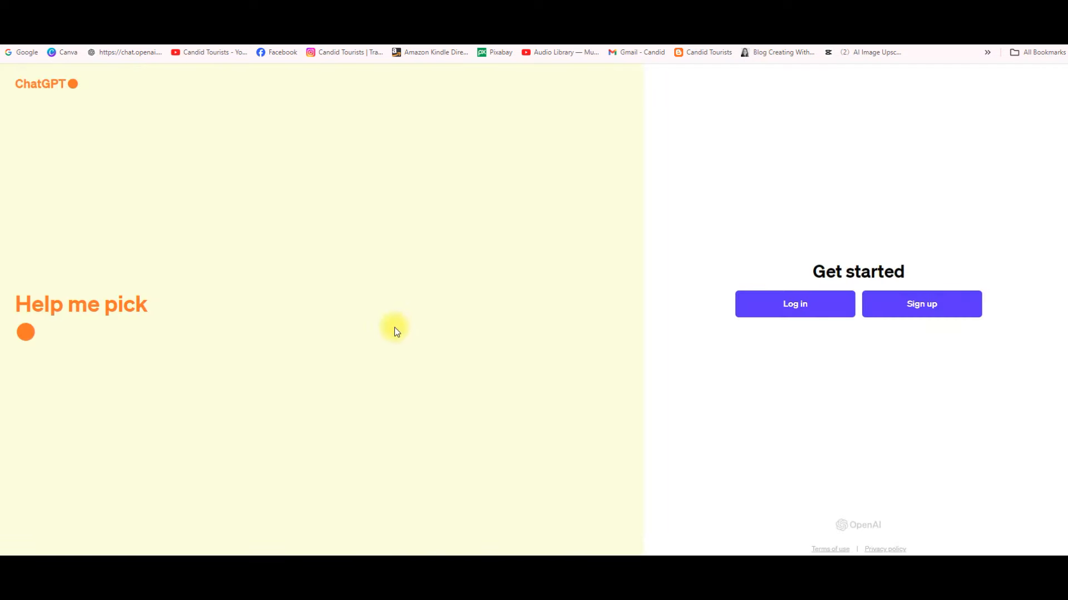
click(763, 304)
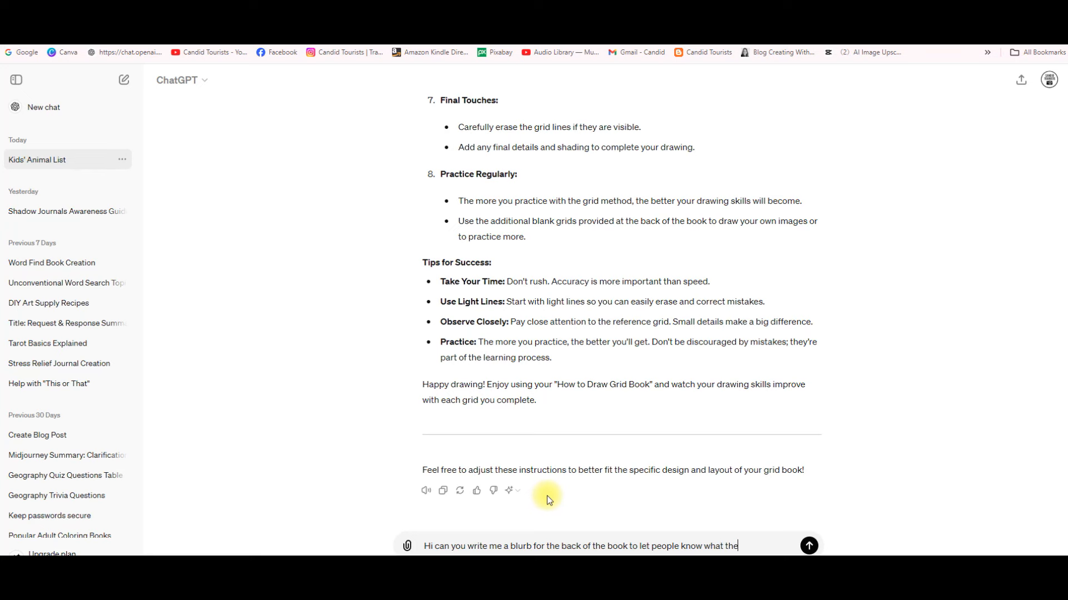
key(Return)
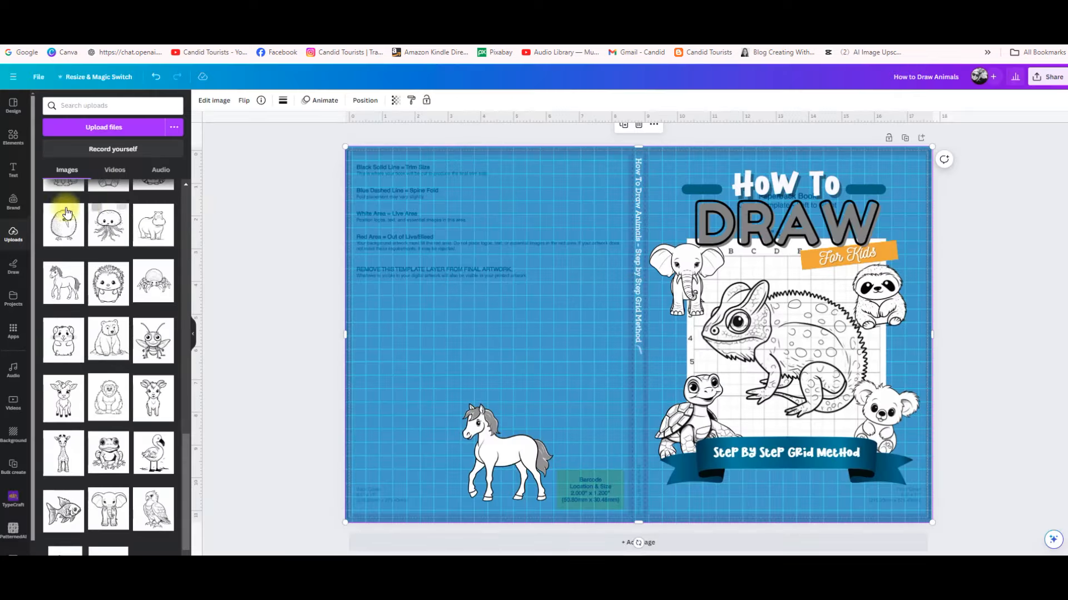
Step: Add a subheading text box near the upper left of the back cover and paste the copied blurb into it
click(12, 168)
click(75, 204)
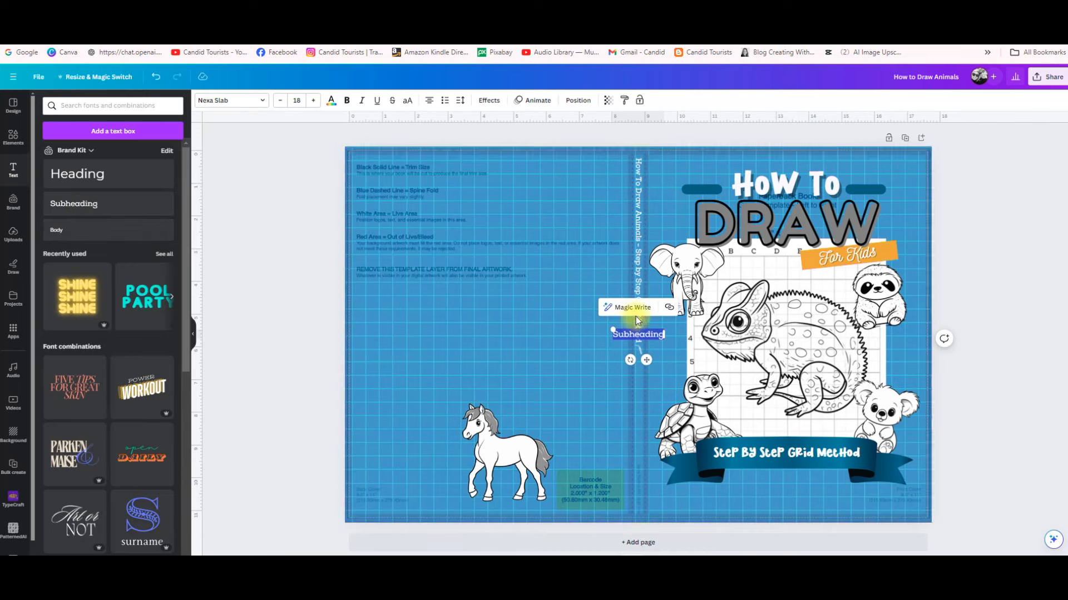
click(559, 334)
drag(639, 335, 414, 194)
double_click(413, 194)
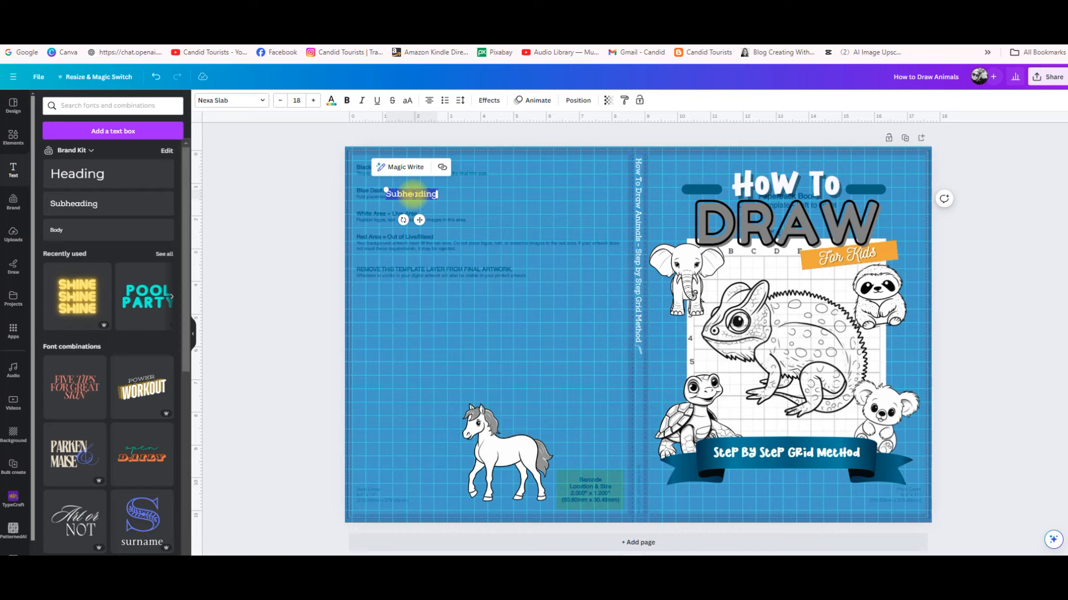
key(ctrl+v)
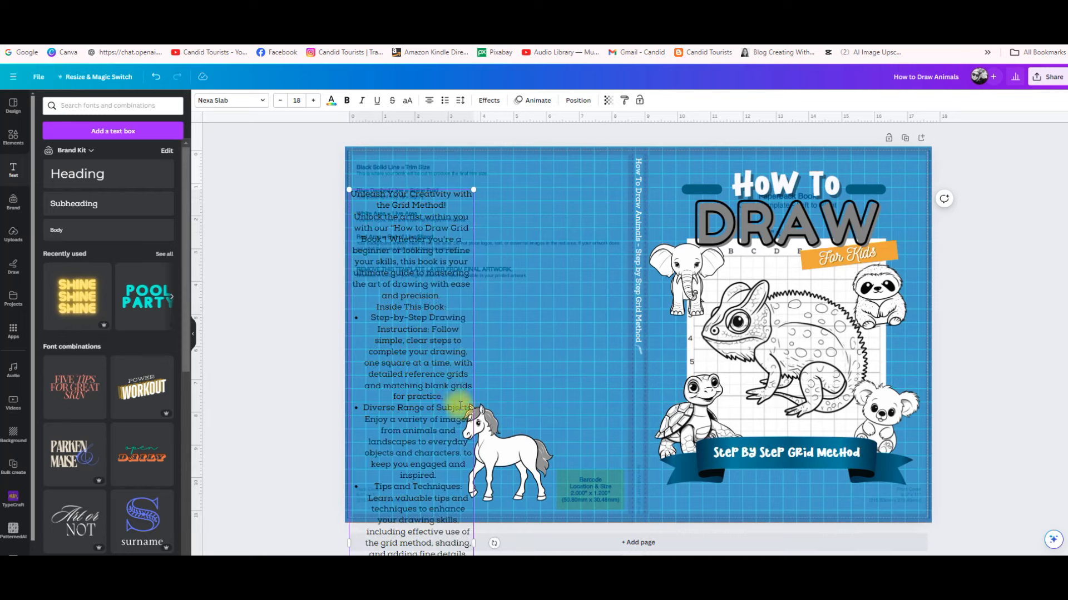
Step: Widen the blurb text box to nearly the full width of the back cover and move it lower
drag(475, 544, 615, 484)
drag(538, 318, 540, 284)
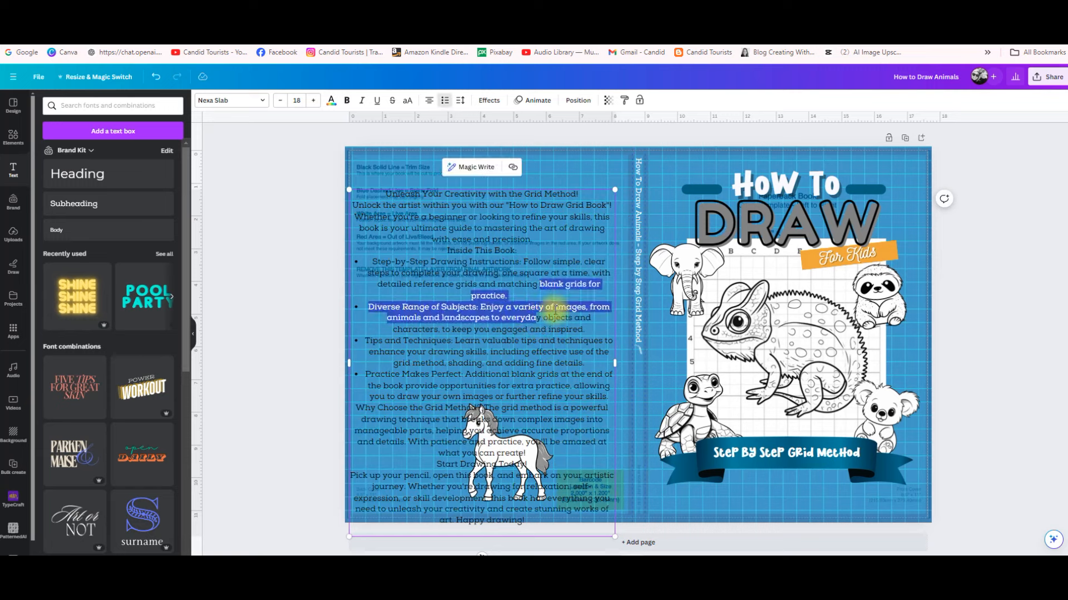
click(489, 212)
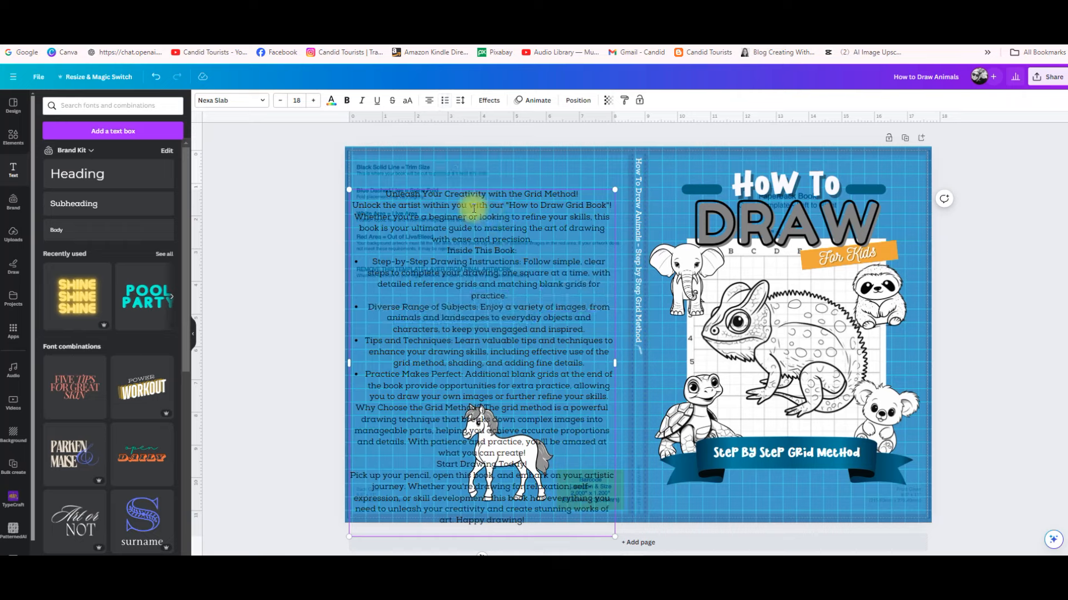
drag(449, 253, 453, 356)
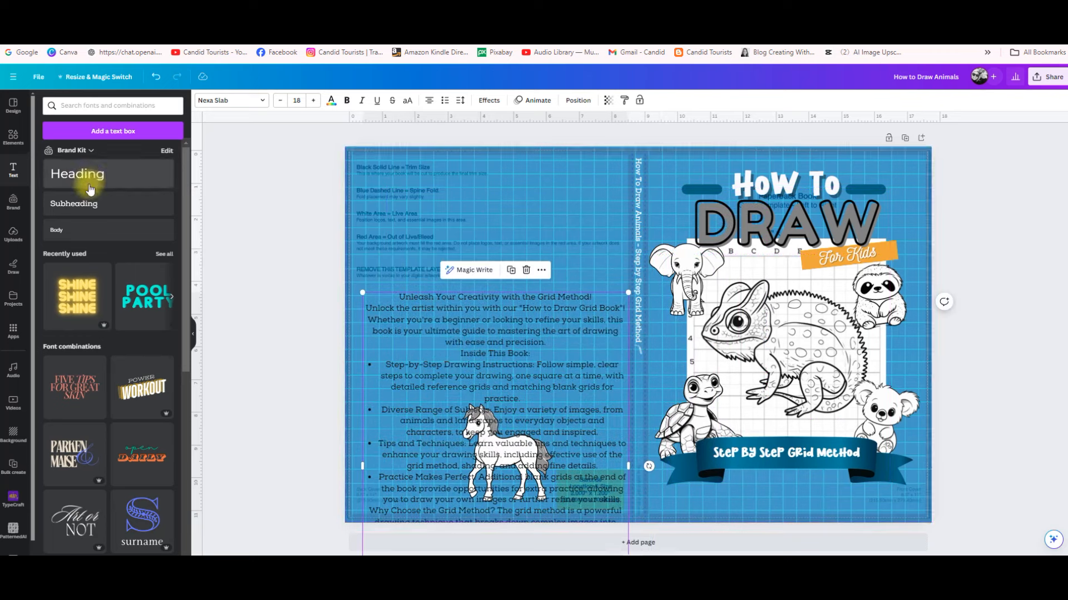
click(94, 202)
click(646, 354)
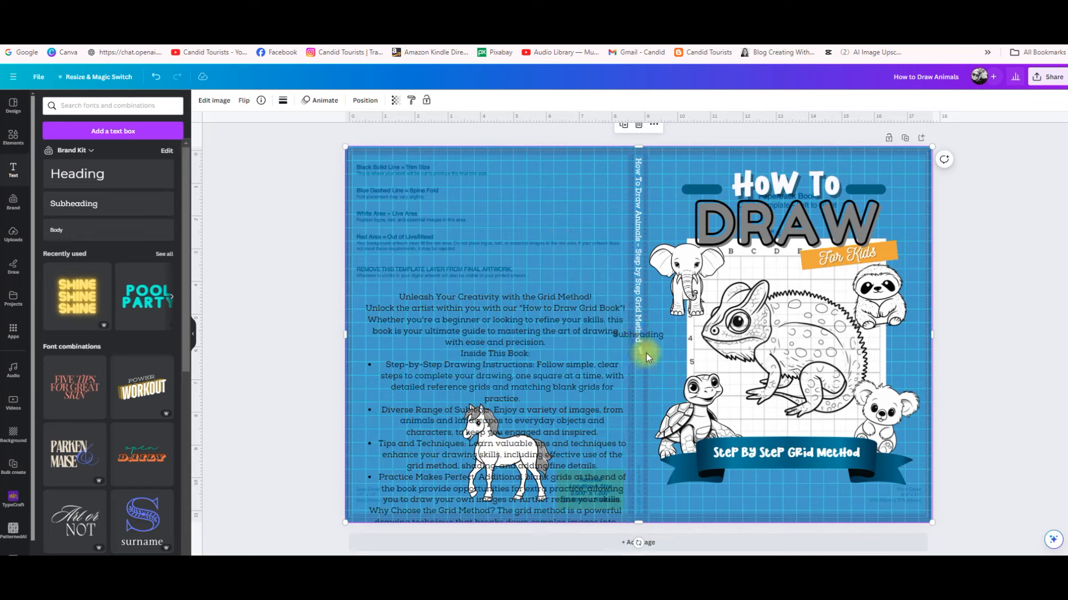
click(639, 336)
key(Delete)
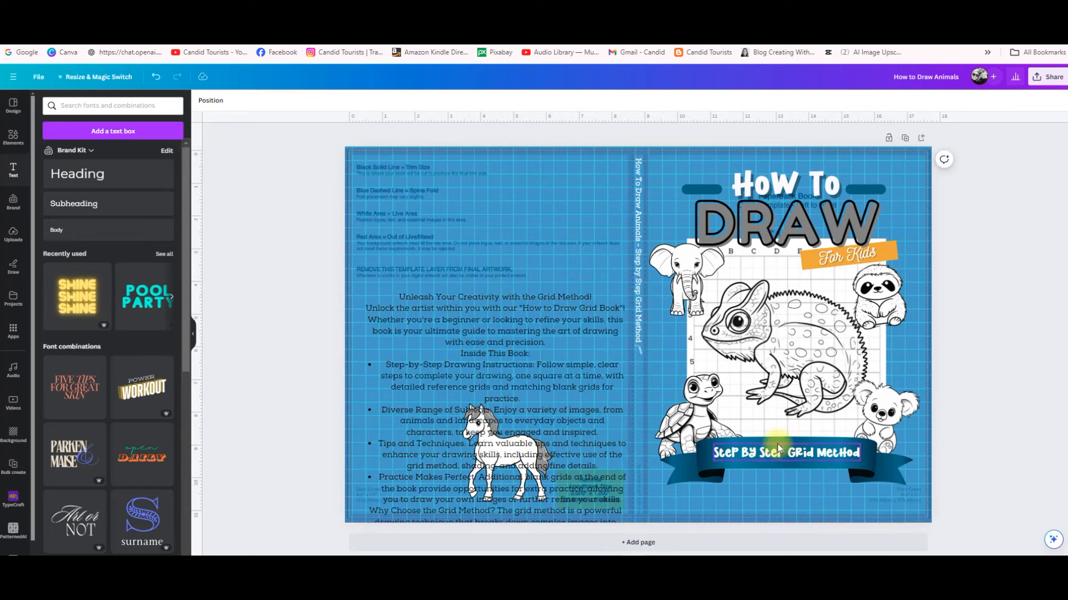
Step: Place a copy of the front banner text atop the back cover and change it to "Unleash Your Creativity with the Grid Method"
click(781, 453)
drag(780, 450, 452, 201)
drag(452, 202, 447, 189)
double_click(447, 188)
text(Unleash Your Creativity wi)
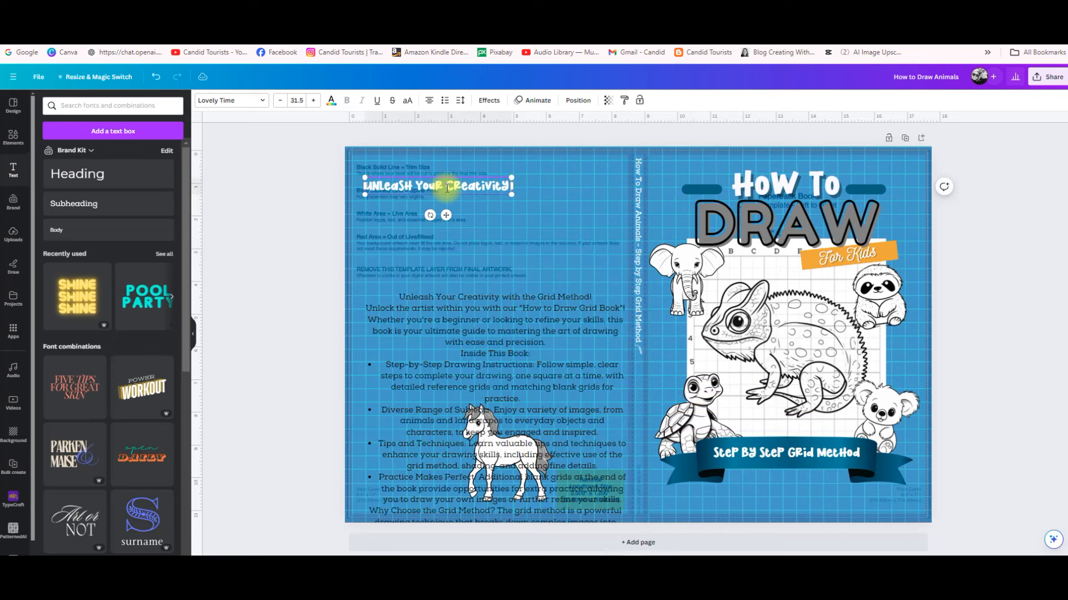
text(th the Grid Method)
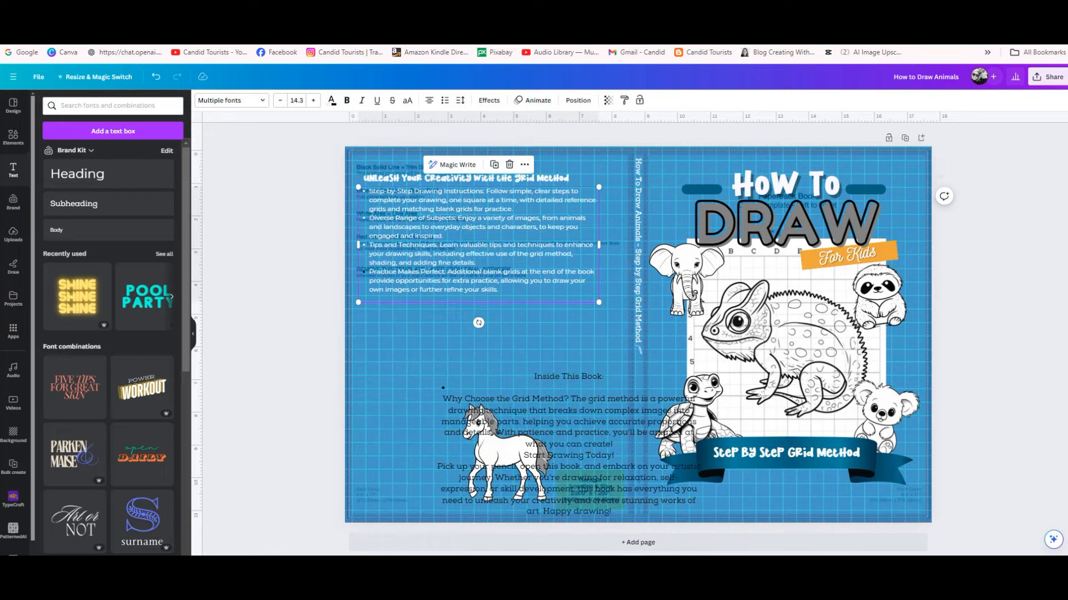
Step: Delete the "Why Choose the Grid Method?" paragraph and the "Start Drawing Today!" line from the blurb text
scroll(639, 350, up, 3)
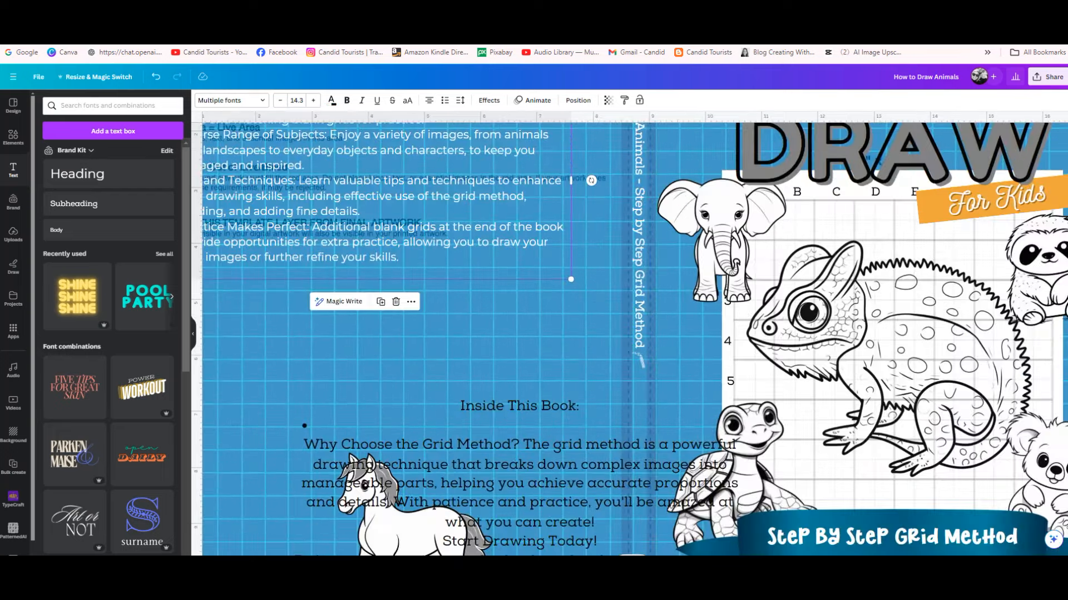
scroll(639, 350, down, 3)
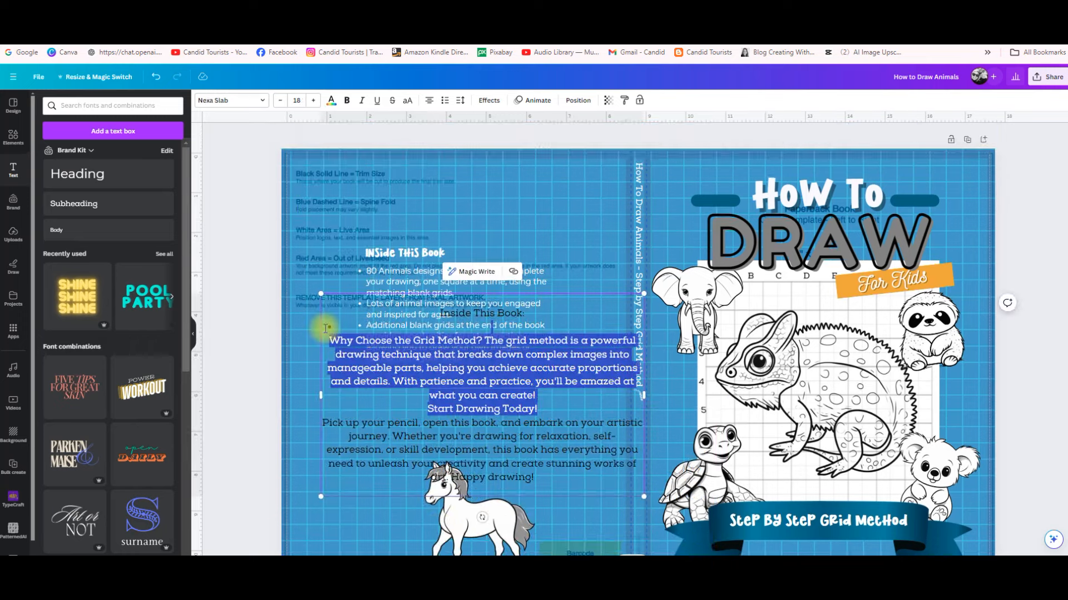
key(BackSpace)
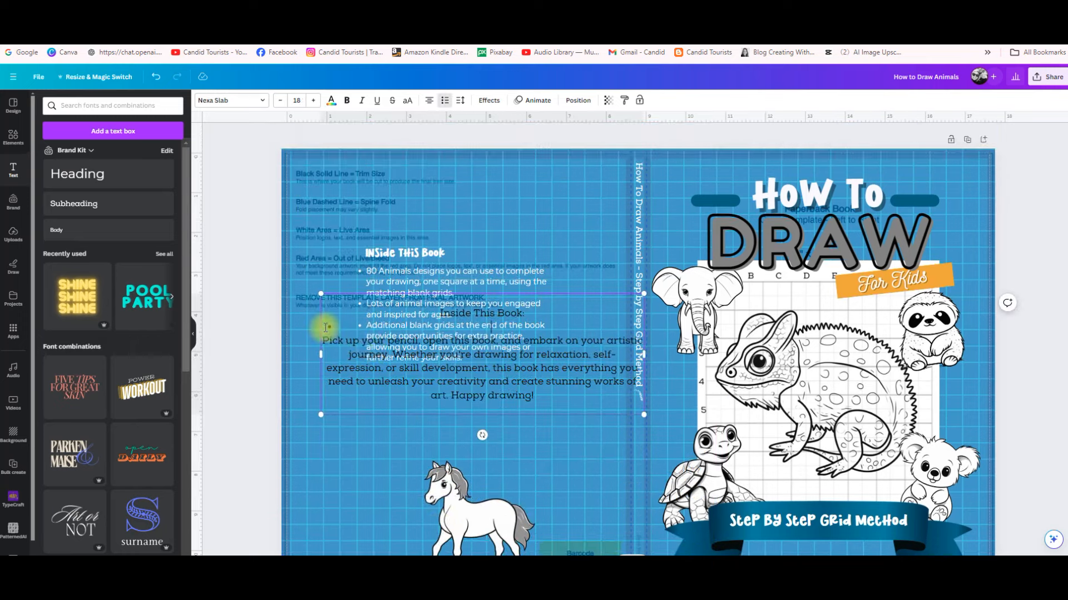
click(542, 438)
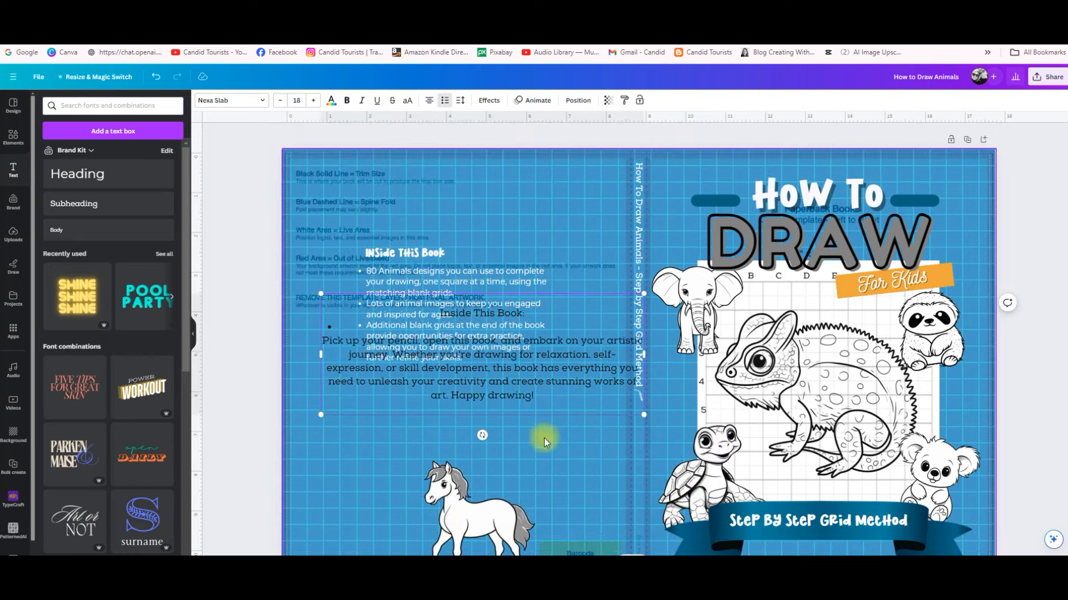
Step: Move the remaining blurb text below the white bullet list and remove its "Inside This Book:" line and empty bullet
drag(522, 397, 512, 460)
click(520, 384)
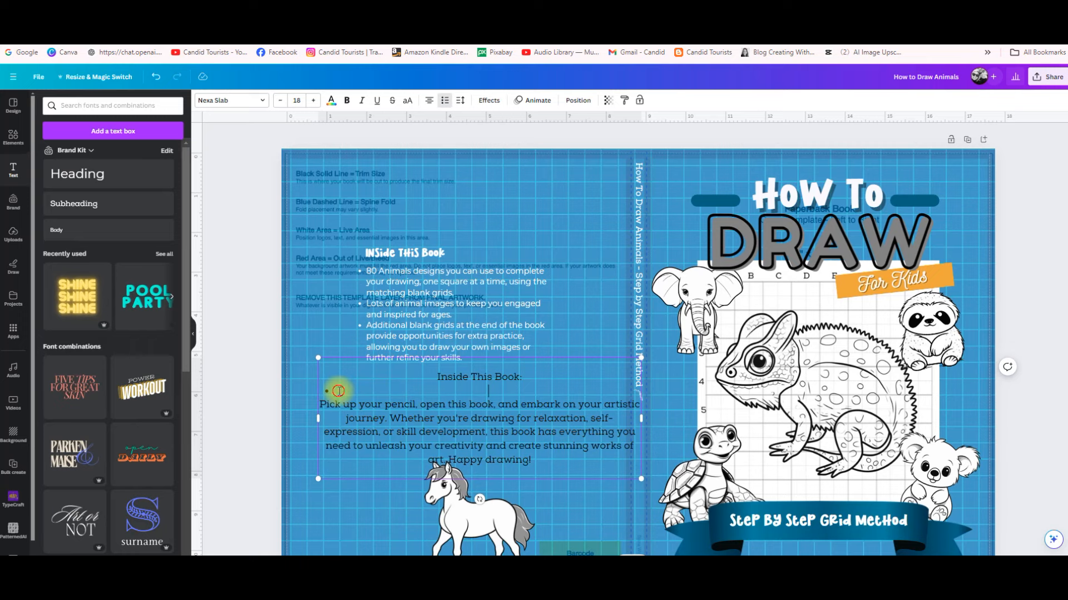
key(BackSpace)
key(BackSpace)
key(BackSpace)
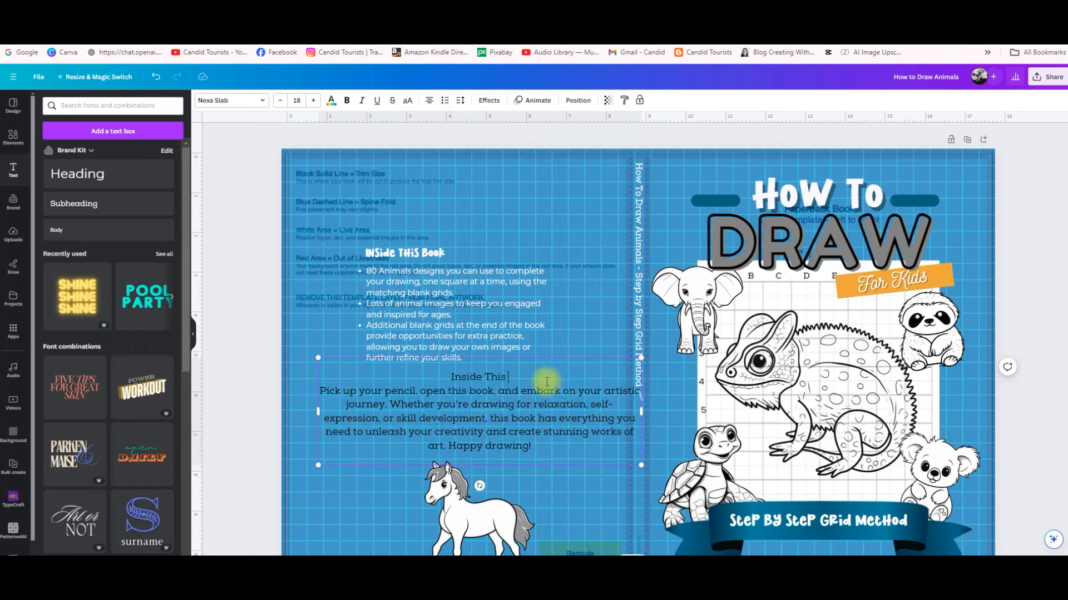
key(BackSpace)
key(BackSpace)
key(BackSpace)
key(BackSpace)
key(BackSpace)
key(BackSpace)
Step: Format the "Pick up your pencil" paragraph in Lovely Time Regular at size 20
mouse_move(542, 432)
mouse_down()
mouse_move(497, 430)
mouse_move(311, 370)
mouse_move(287, 324)
mouse_up()
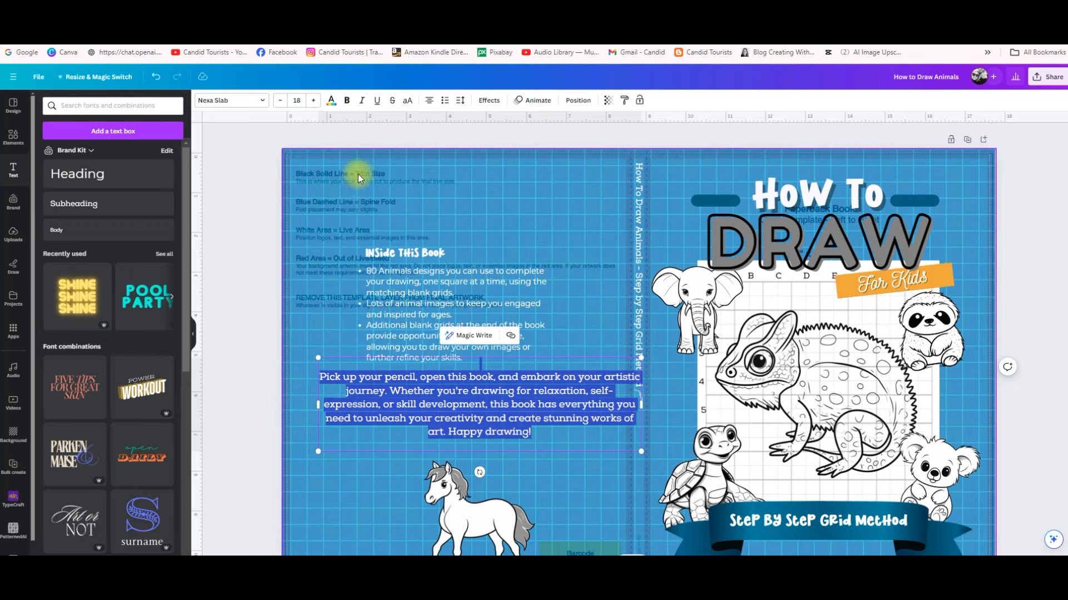
click(262, 100)
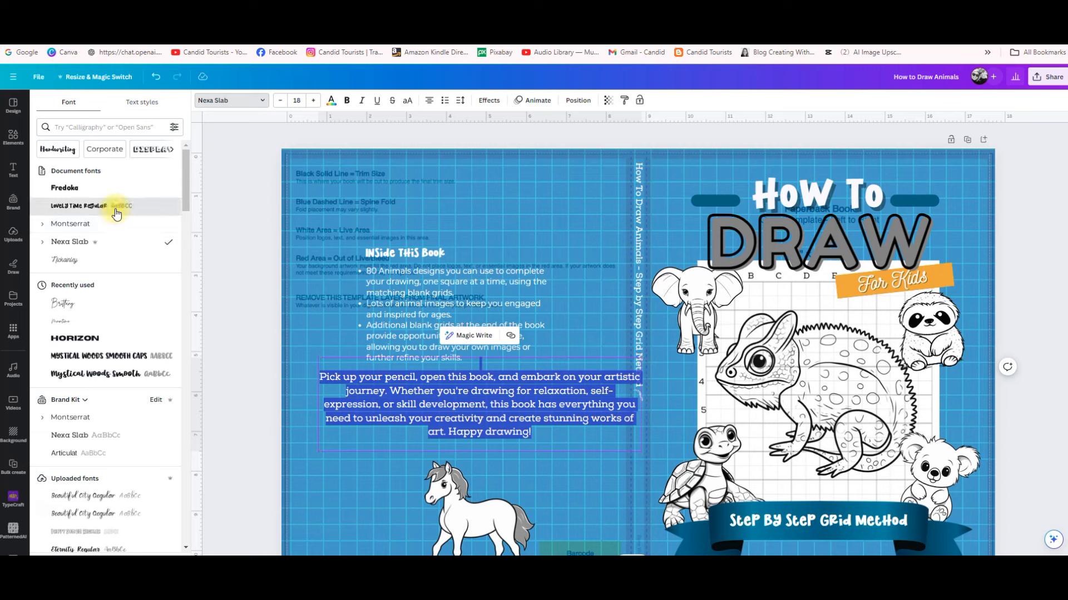
click(261, 100)
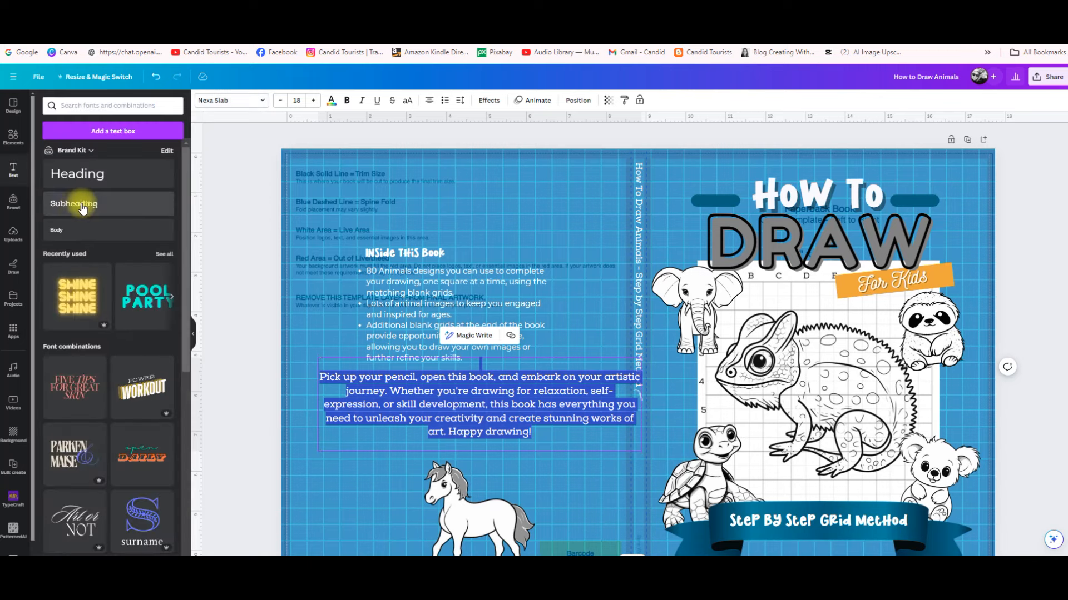
click(261, 107)
click(103, 206)
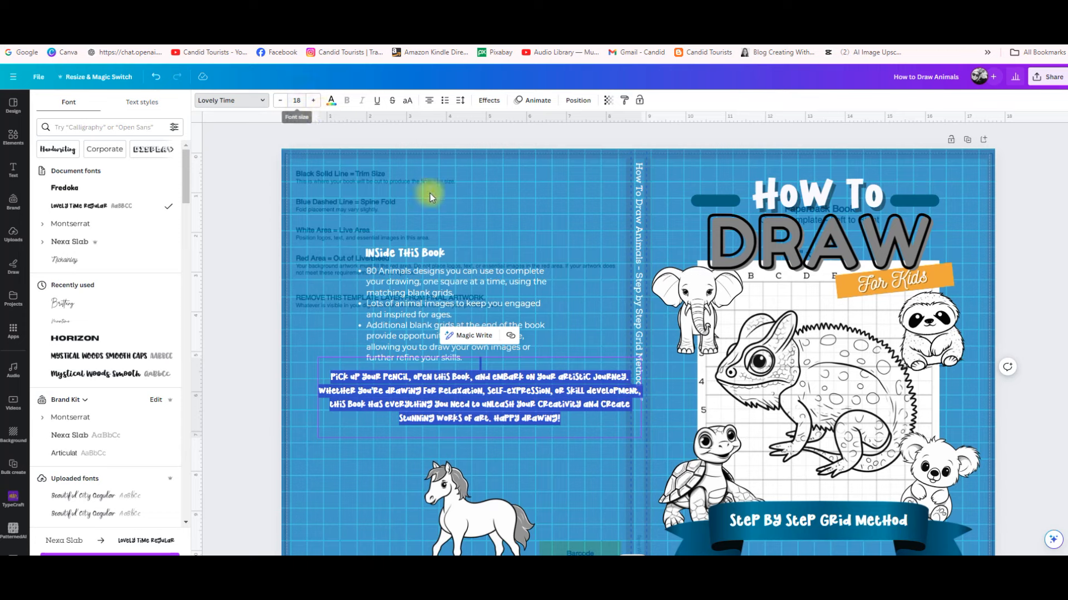
click(315, 101)
click(315, 101)
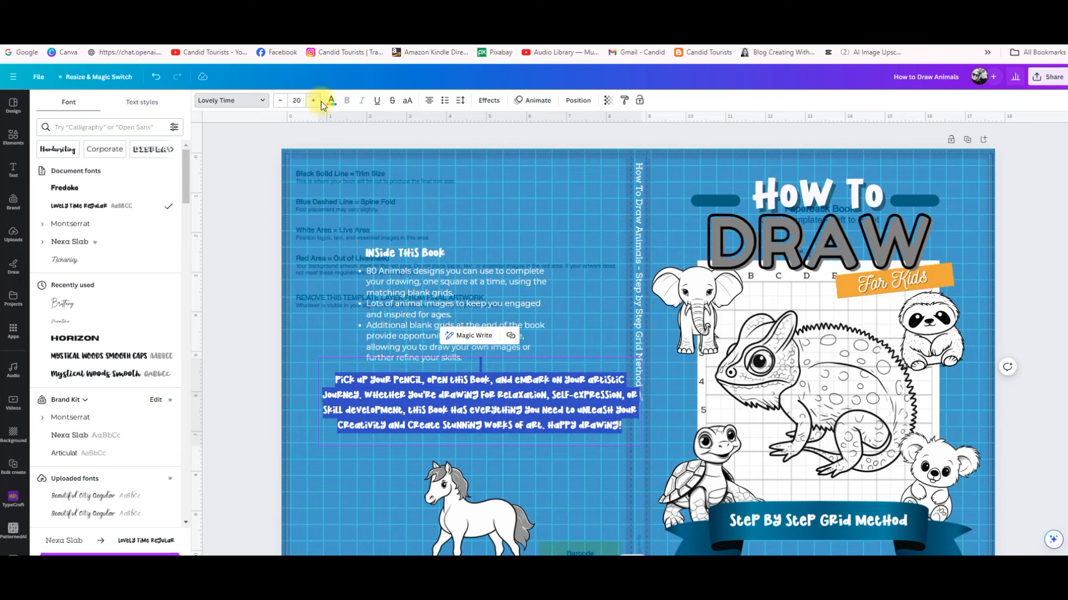
Step: Move the "Pick up your pencil" paragraph slightly lower and left, between the bullet list and the horse
click(573, 406)
click(593, 458)
click(633, 402)
drag(568, 390, 548, 407)
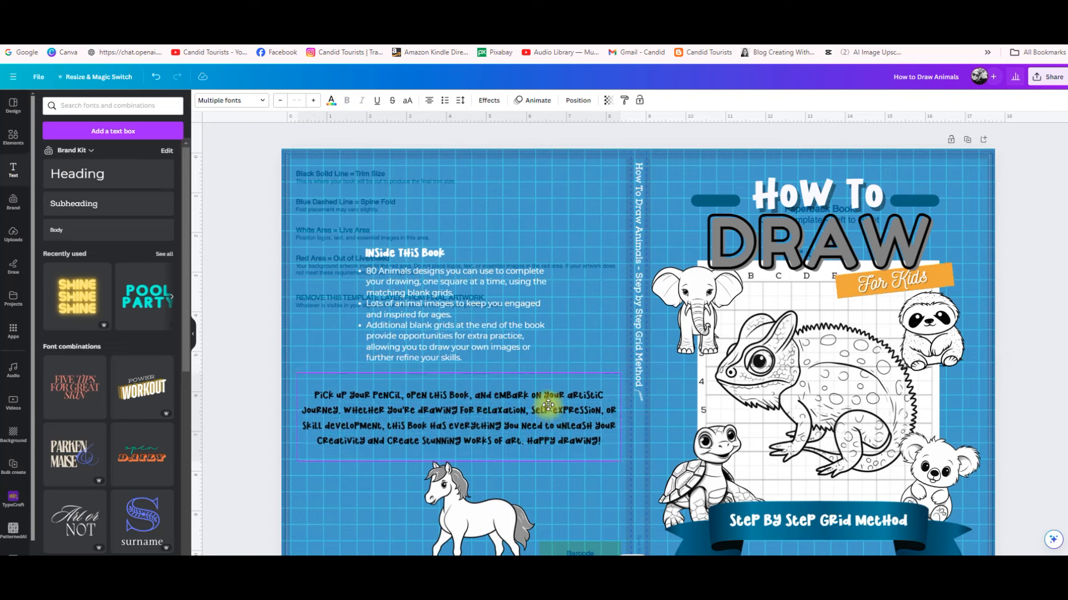
Step: Copy the "Pick up your pencil" paragraph, delete it and paste it into a fresh subheading text in the same spot
double_click(489, 417)
key(ctrl+c)
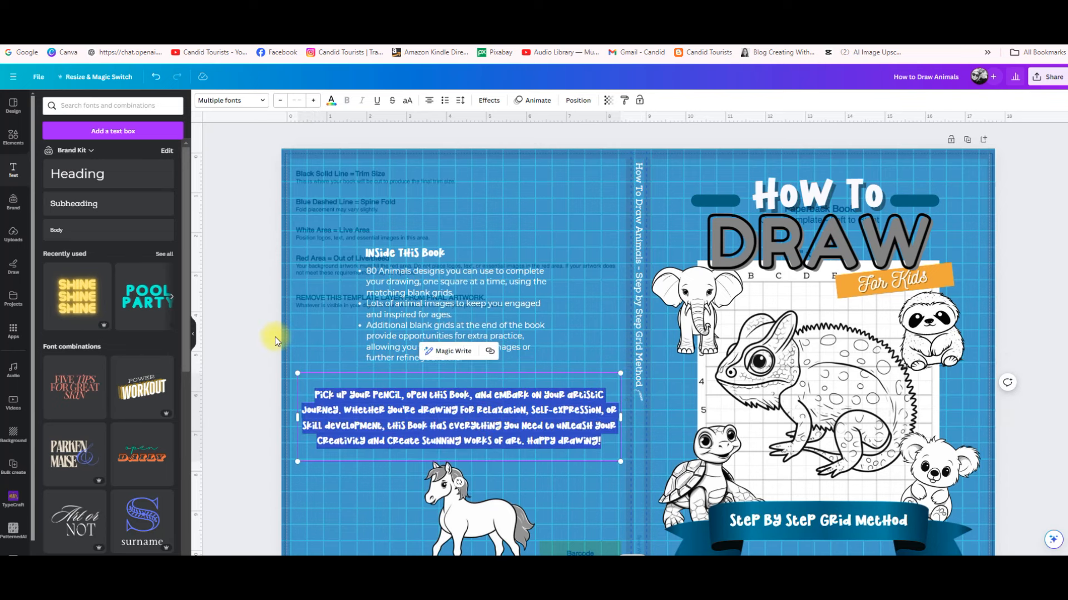
key(BackSpace)
click(118, 217)
double_click(439, 409)
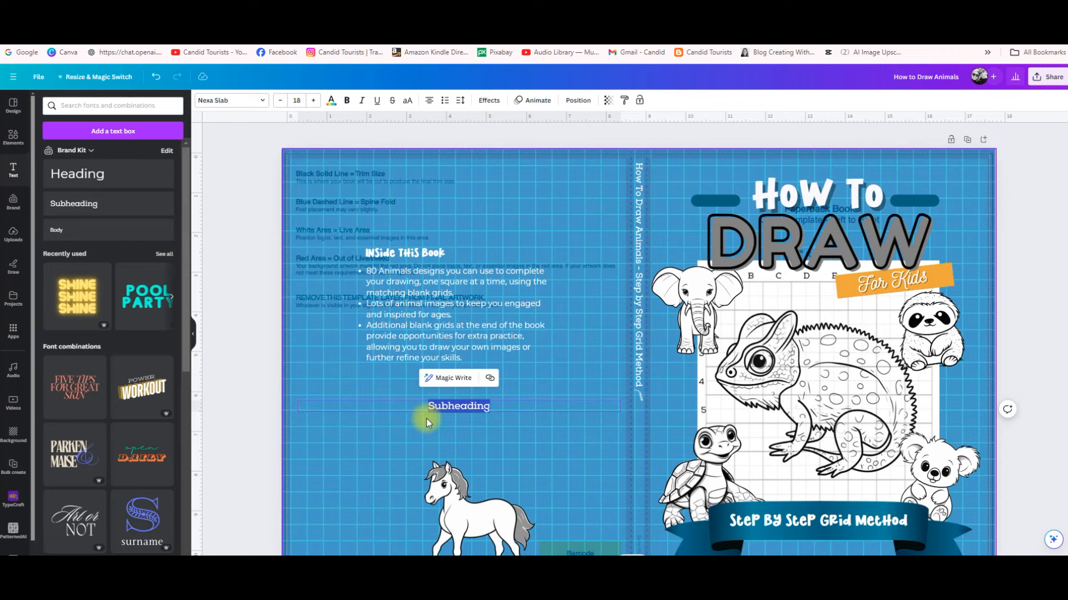
key(ctrl+v)
Step: Format the pasted paragraph in Lovely Time Regular at size 19 and shift it slightly on the back cover
drag(510, 461, 302, 405)
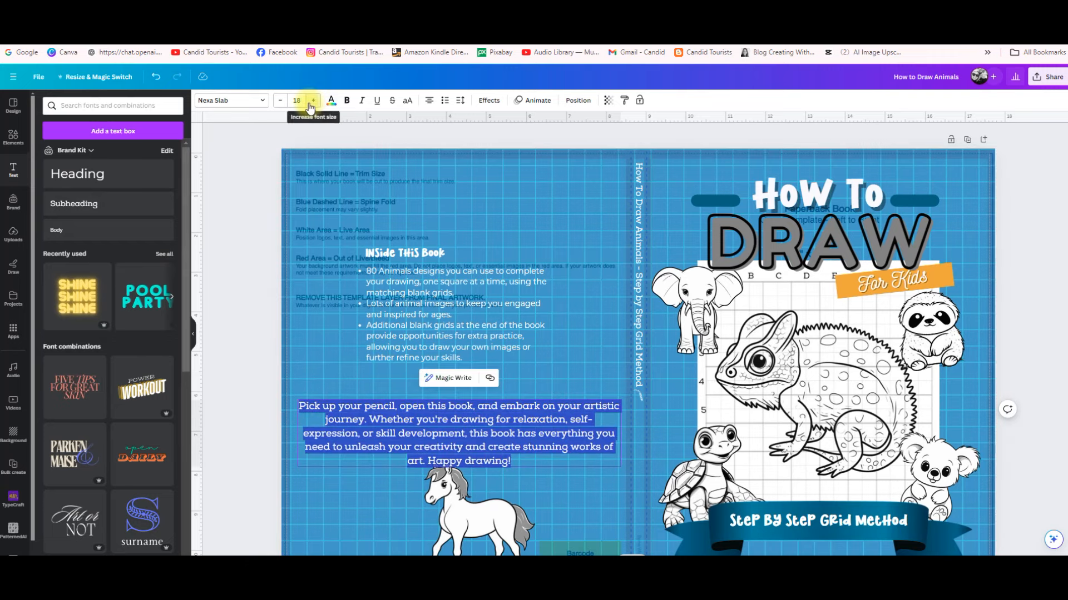
click(313, 100)
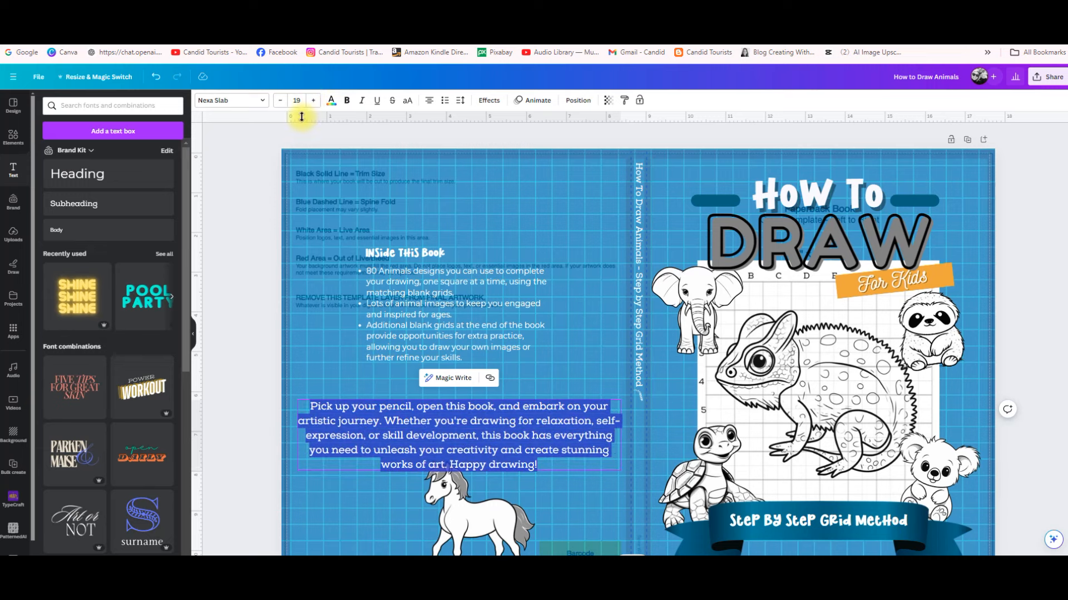
click(264, 106)
click(143, 207)
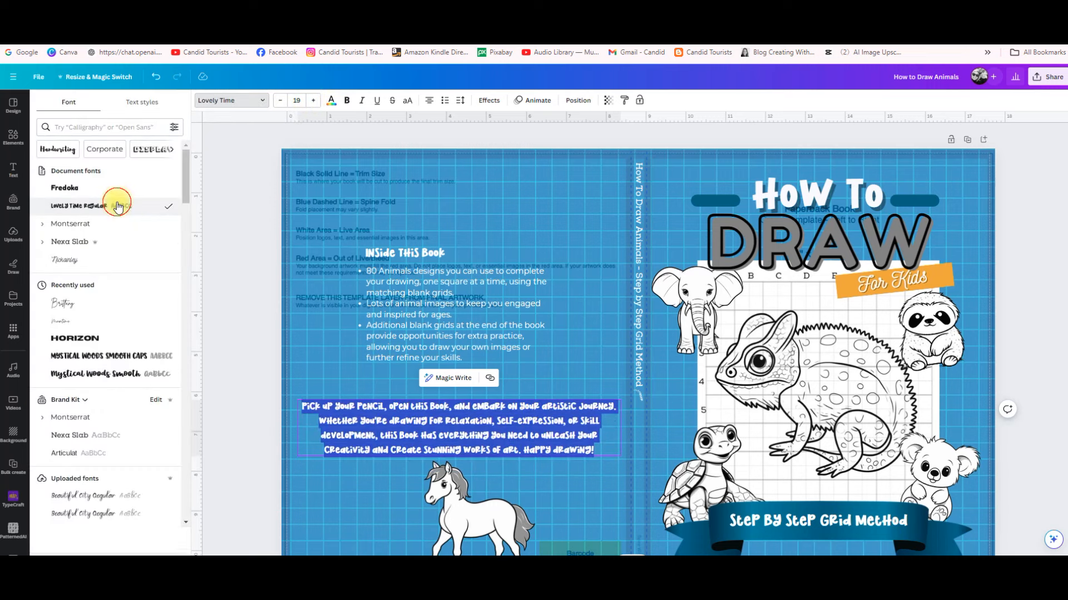
click(559, 471)
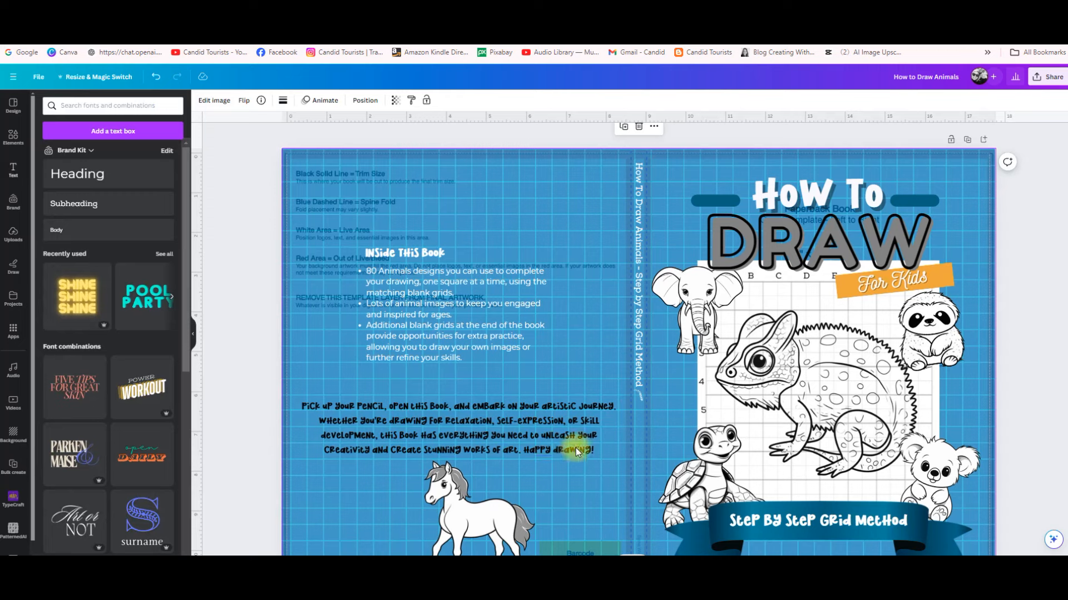
click(572, 439)
click(588, 428)
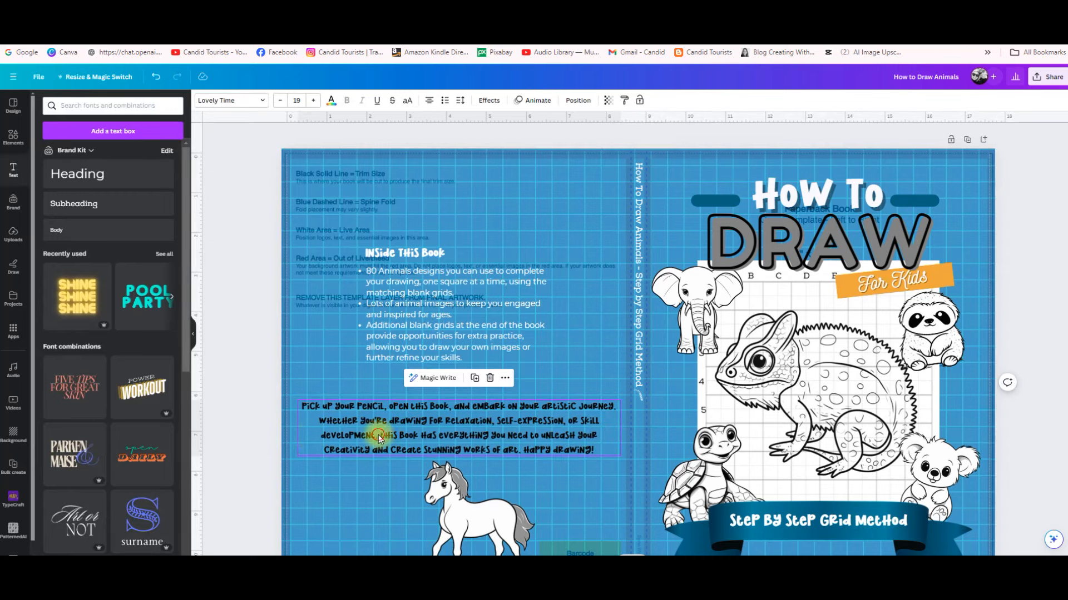
drag(343, 435, 327, 427)
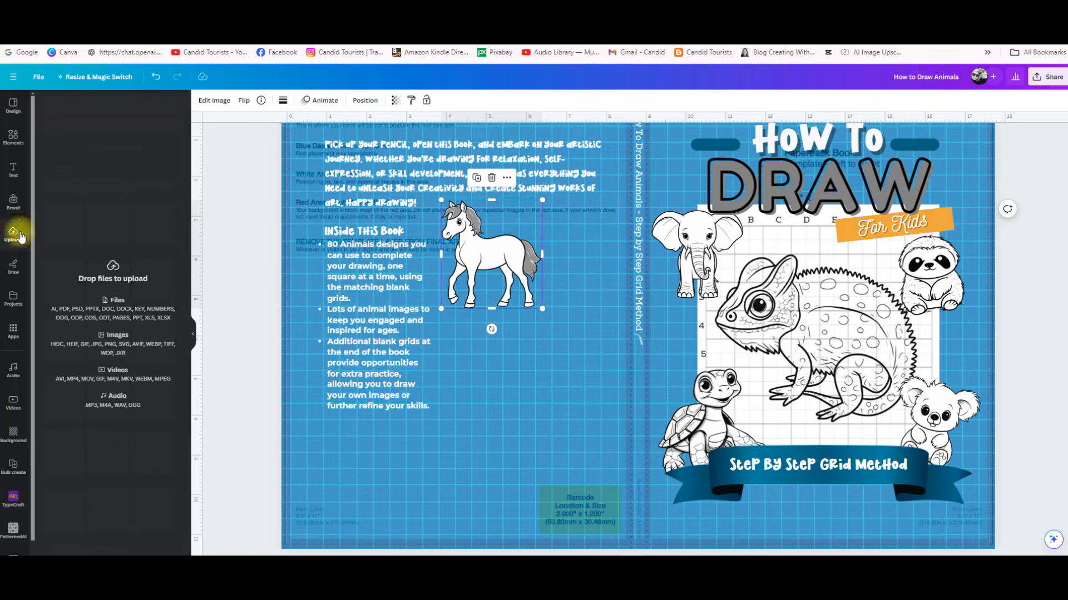
Step: Add the uploaded shaggy horned cow drawing to the cover and separate it from its white background
click(15, 109)
click(13, 236)
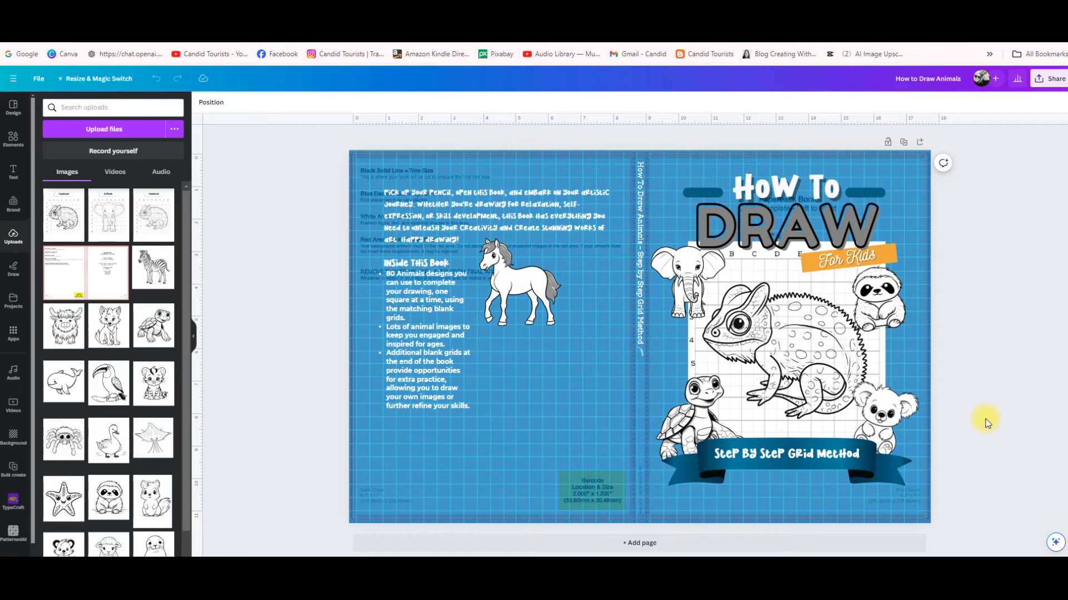
click(64, 325)
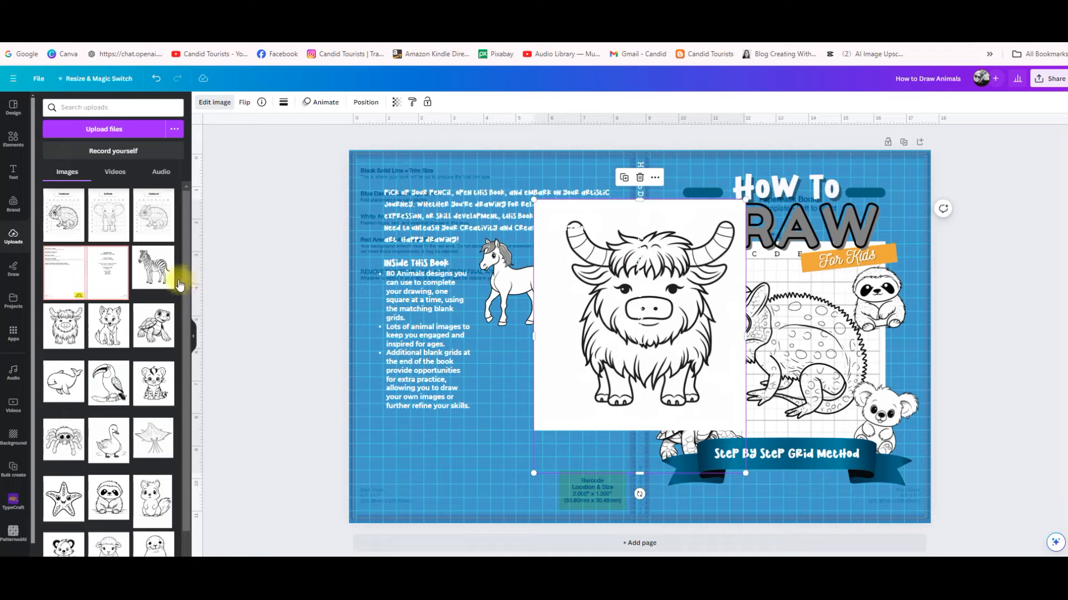
click(166, 173)
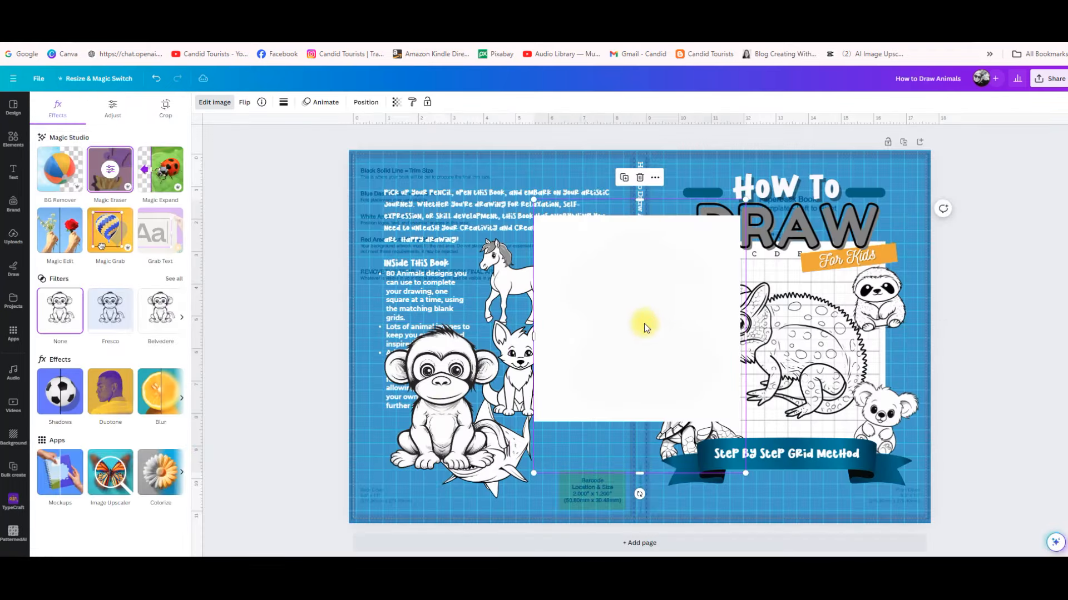
Step: Shrink the monkey cutout and place it below the bullet list, left of the shark
click(434, 450)
drag(507, 311, 452, 407)
drag(421, 463, 420, 474)
click(976, 337)
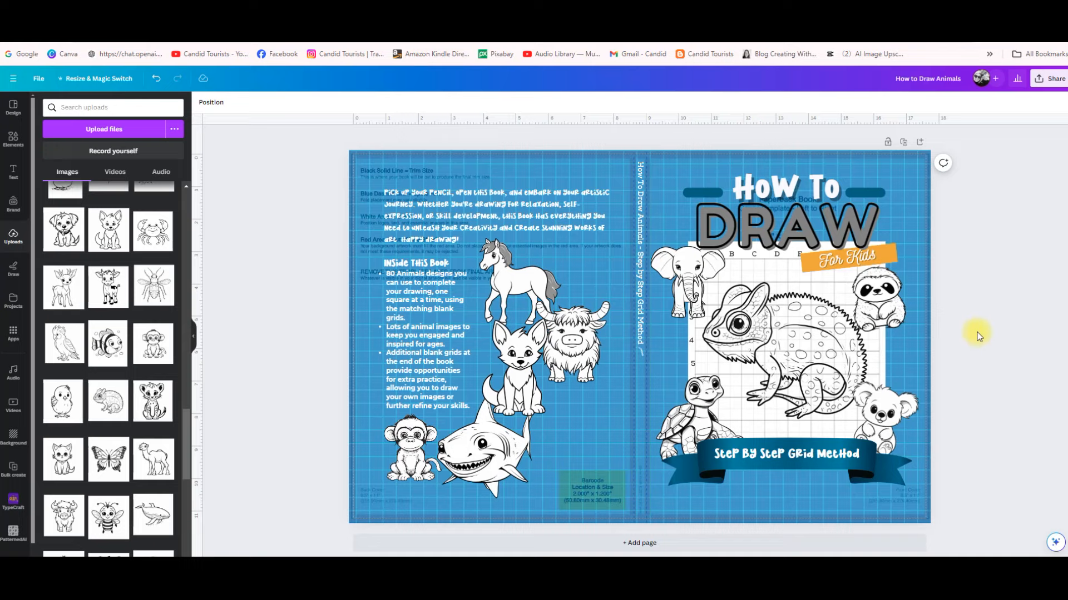
Step: Move the "Pick up your pencil" paragraph, the "Inside This Book" heading and its bullet list higher on the back cover
mouse_move(487, 204)
mouse_down()
mouse_move(493, 189)
mouse_move(483, 189)
mouse_up()
mouse_move(423, 309)
mouse_down()
mouse_move(419, 288)
mouse_move(417, 314)
mouse_up()
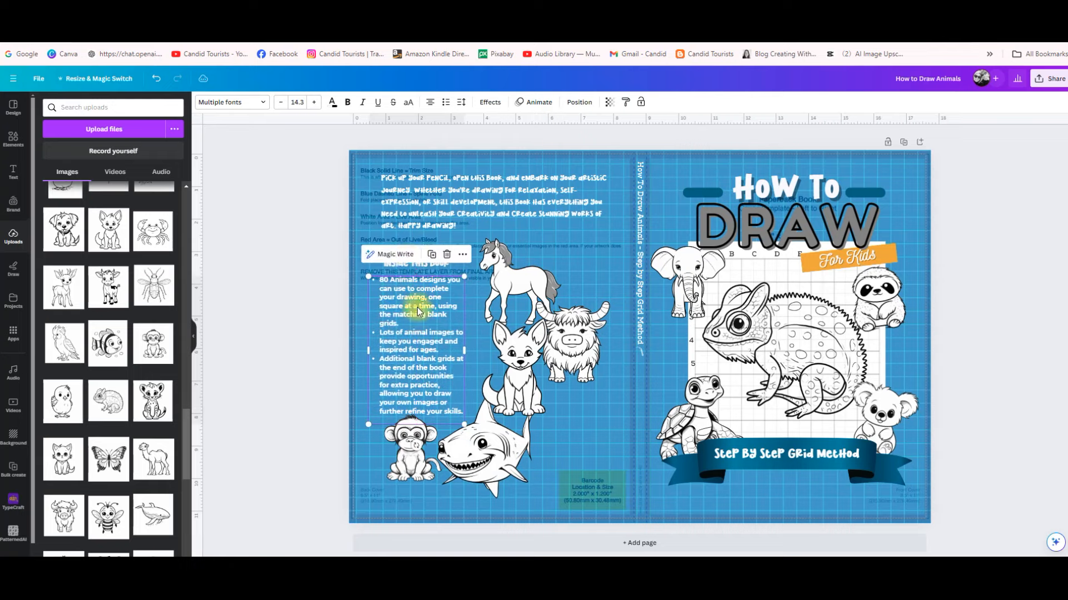
click(268, 255)
drag(397, 257, 393, 244)
drag(396, 323, 402, 298)
Step: Shift the horse, shaggy cow and fox cutouts slightly upward to sit beside the raised bullet list
drag(516, 290, 511, 272)
click(565, 326)
drag(565, 326, 567, 322)
drag(529, 366, 521, 356)
click(1012, 282)
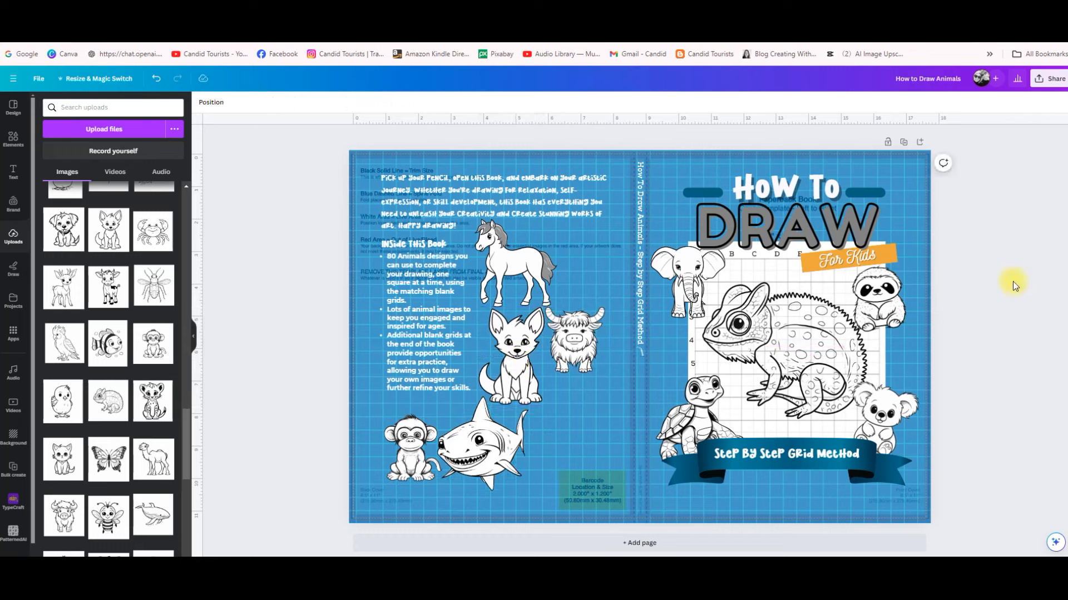